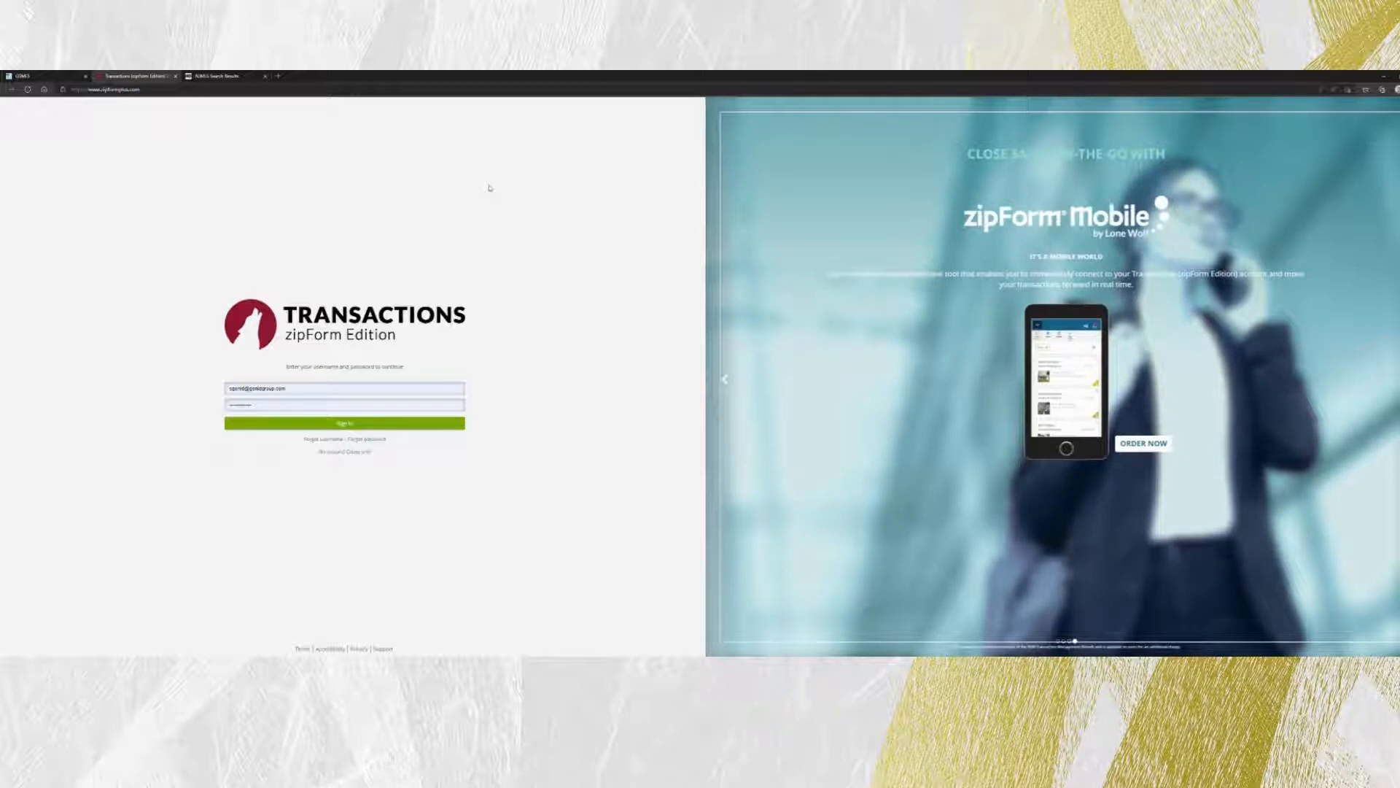
Sign in to the Transactions account and switch to the MLS listing search results.
{"action": "left_click", "coordinate": [364, 430]}
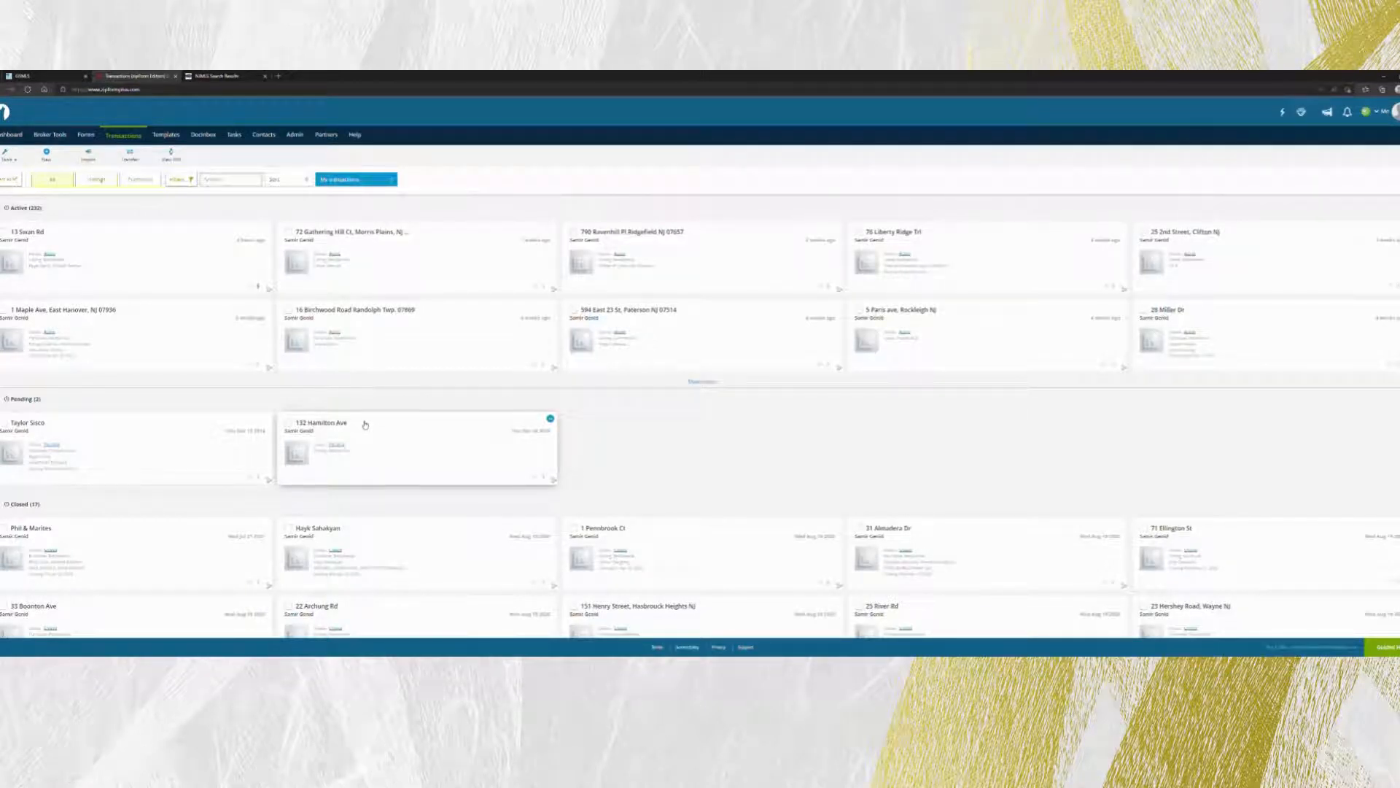
{"action": "left_click", "coordinate": [371, 418]}
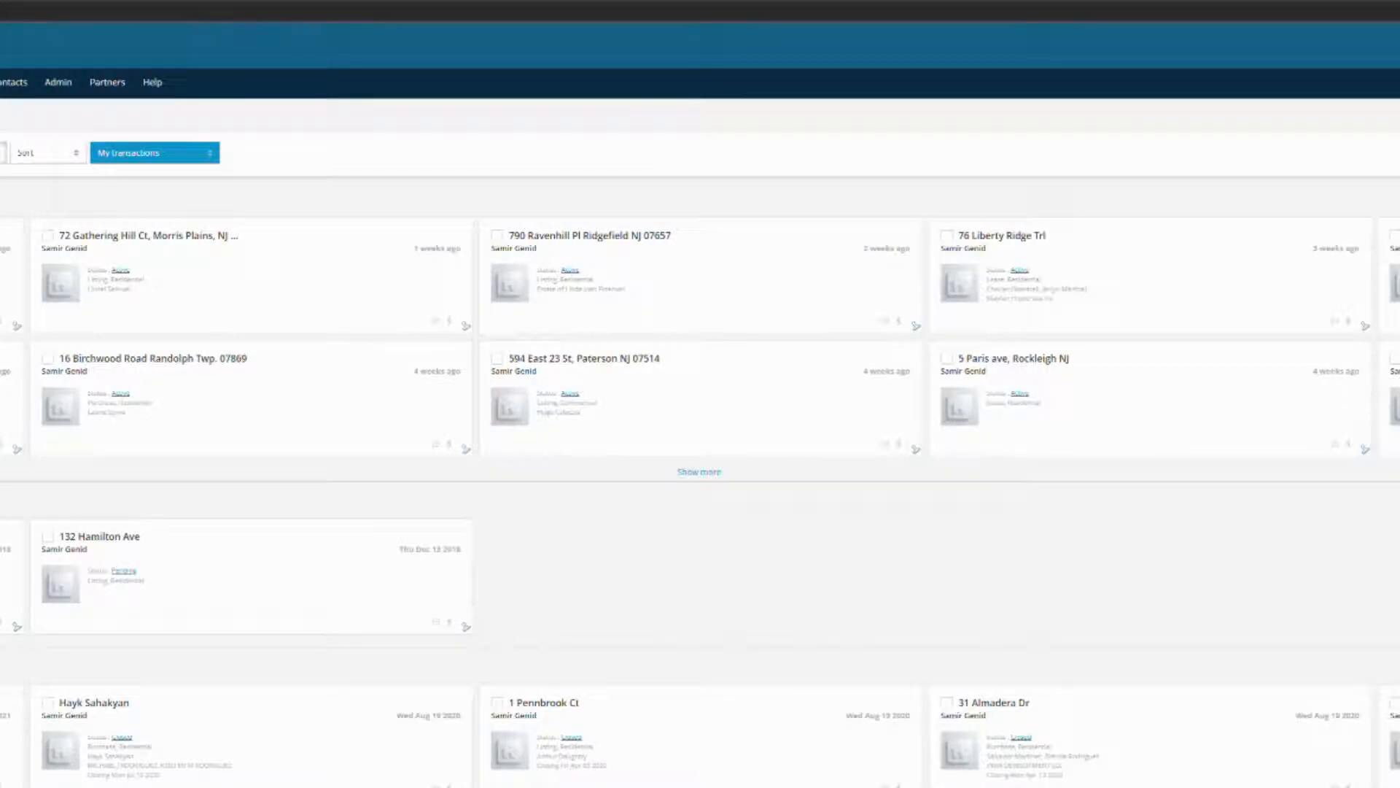
{"action": "left_click", "coordinate": [232, 79]}
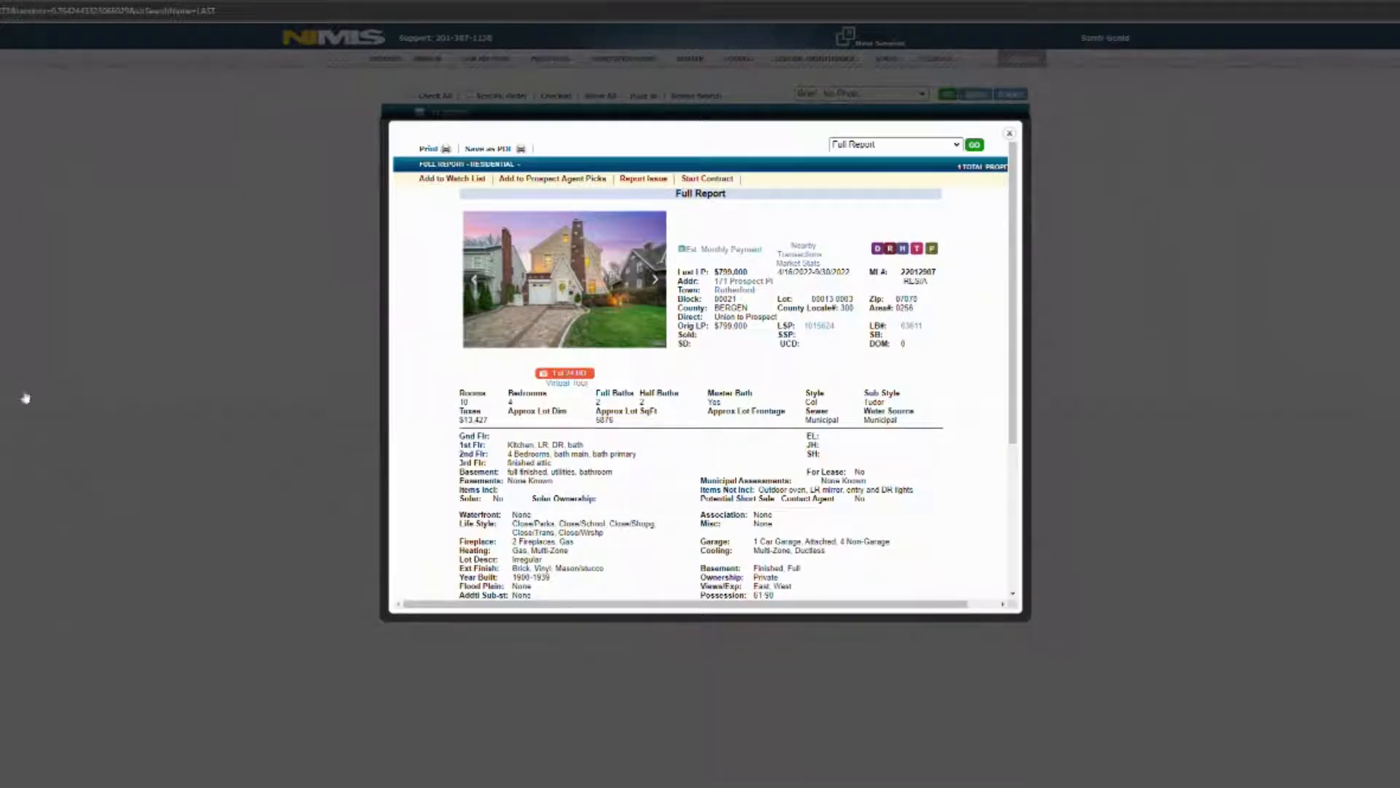
{"action": "left_click", "coordinate": [706, 178]}
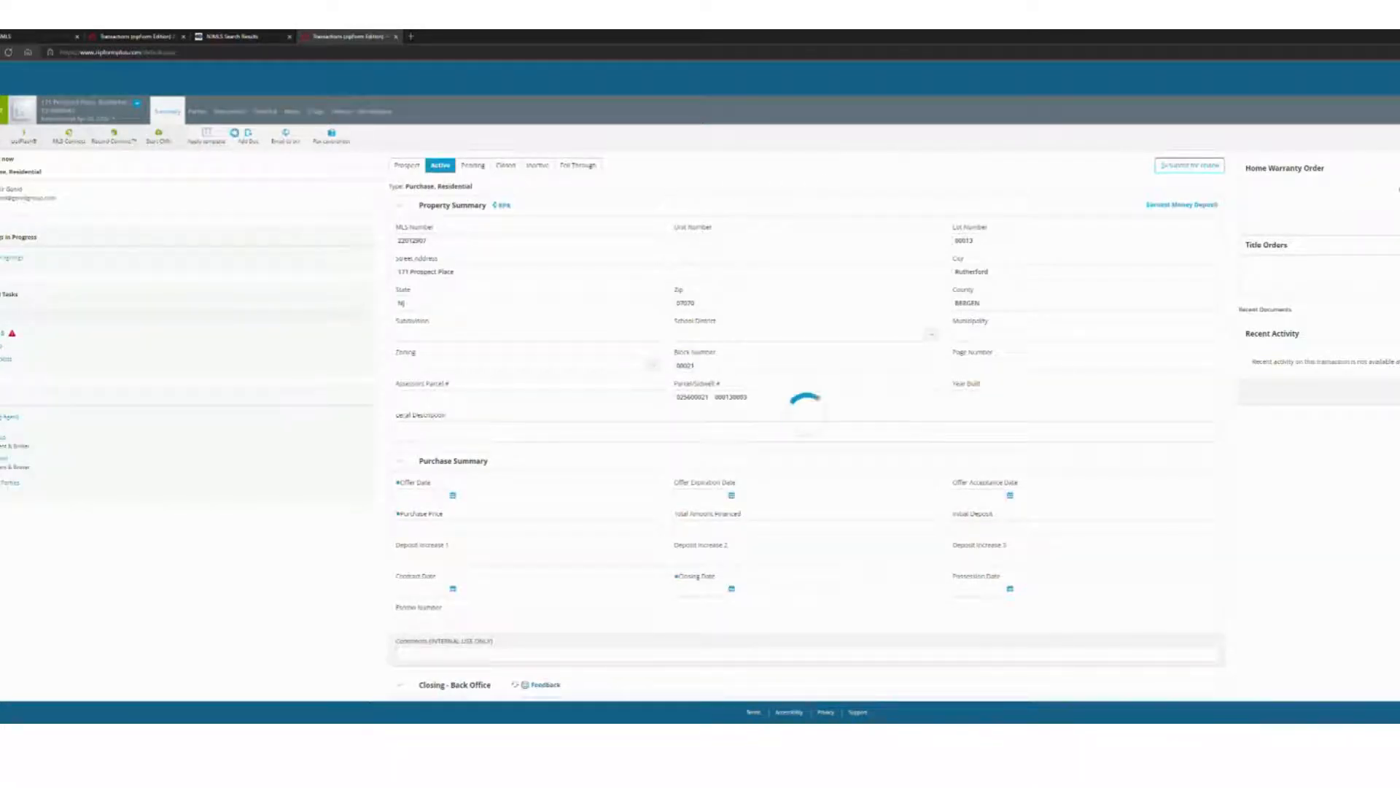
Open the Transaction Cover Sheet from the transaction's documents and review its prefilled broker sections.
{"action": "left_click", "coordinate": [227, 113]}
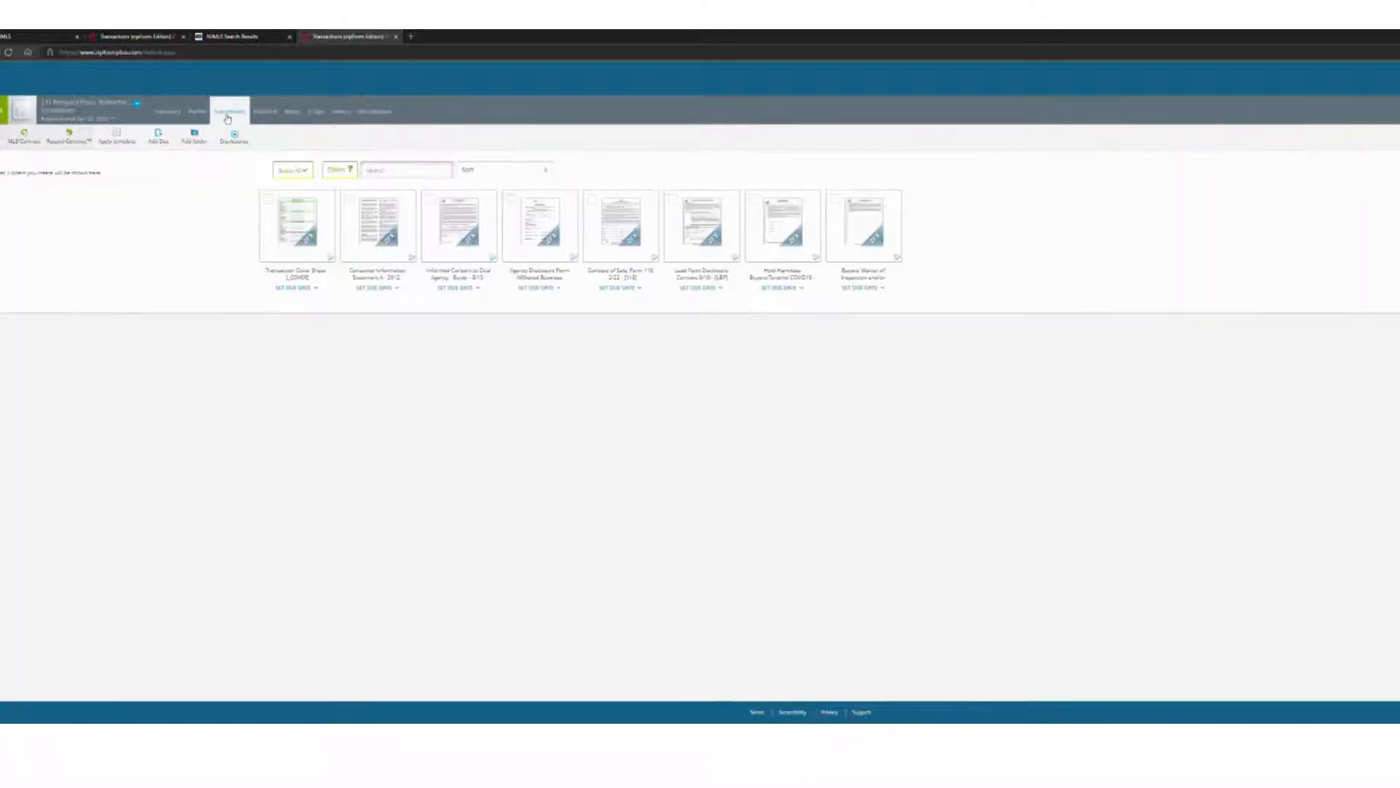
{"action": "left_click", "coordinate": [299, 233]}
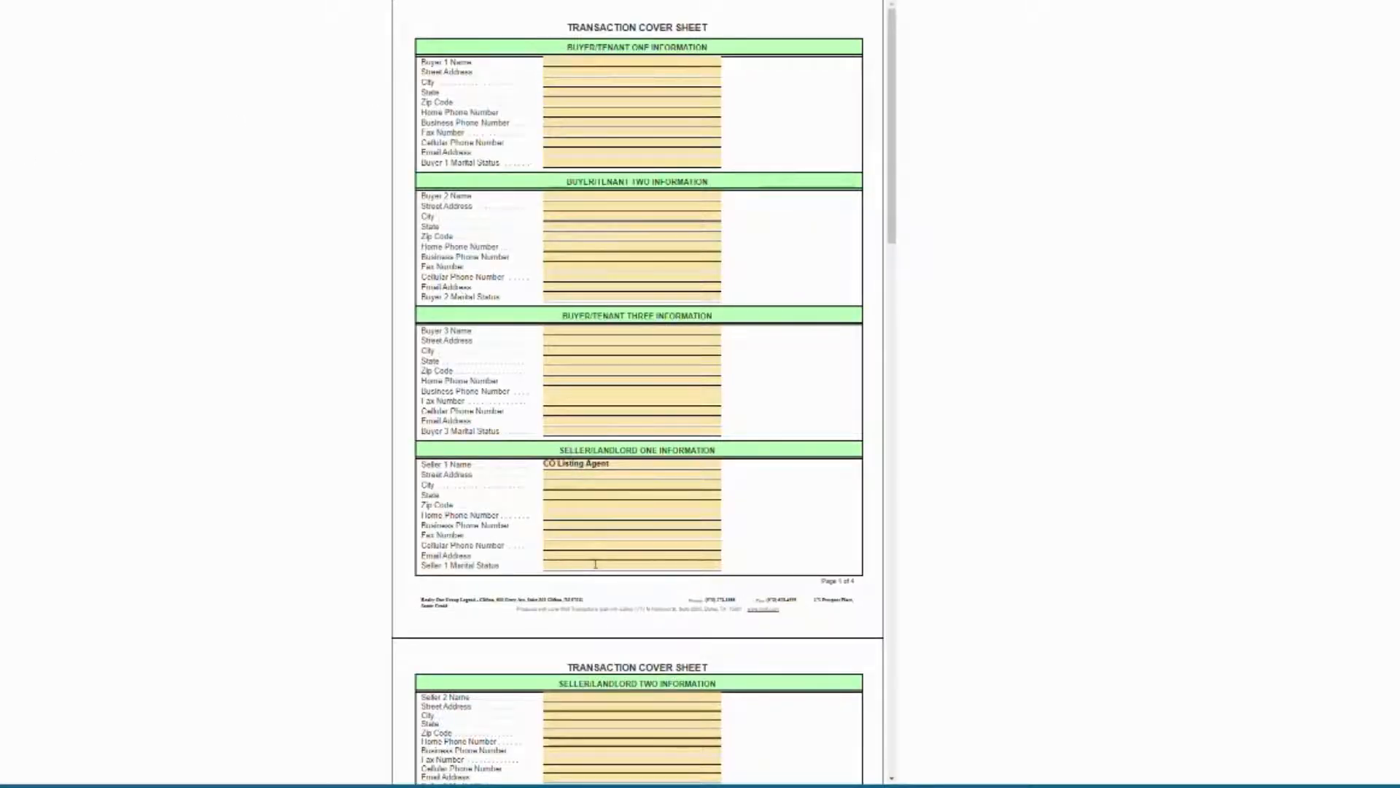
{"action": "scroll", "coordinate": [595, 563], "scroll_direction": "down", "scroll_amount": 8}
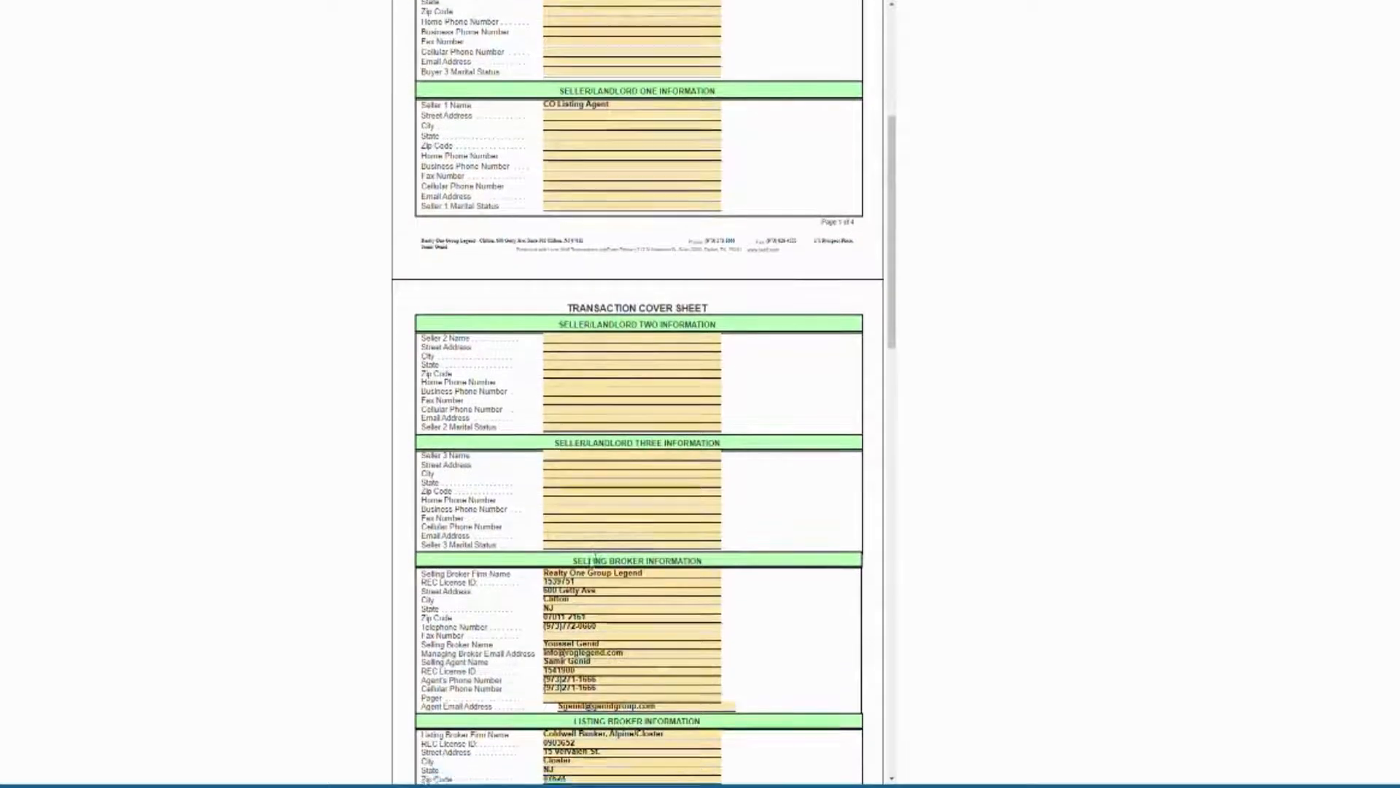
{"action": "scroll", "coordinate": [595, 567], "scroll_direction": "down", "scroll_amount": 2}
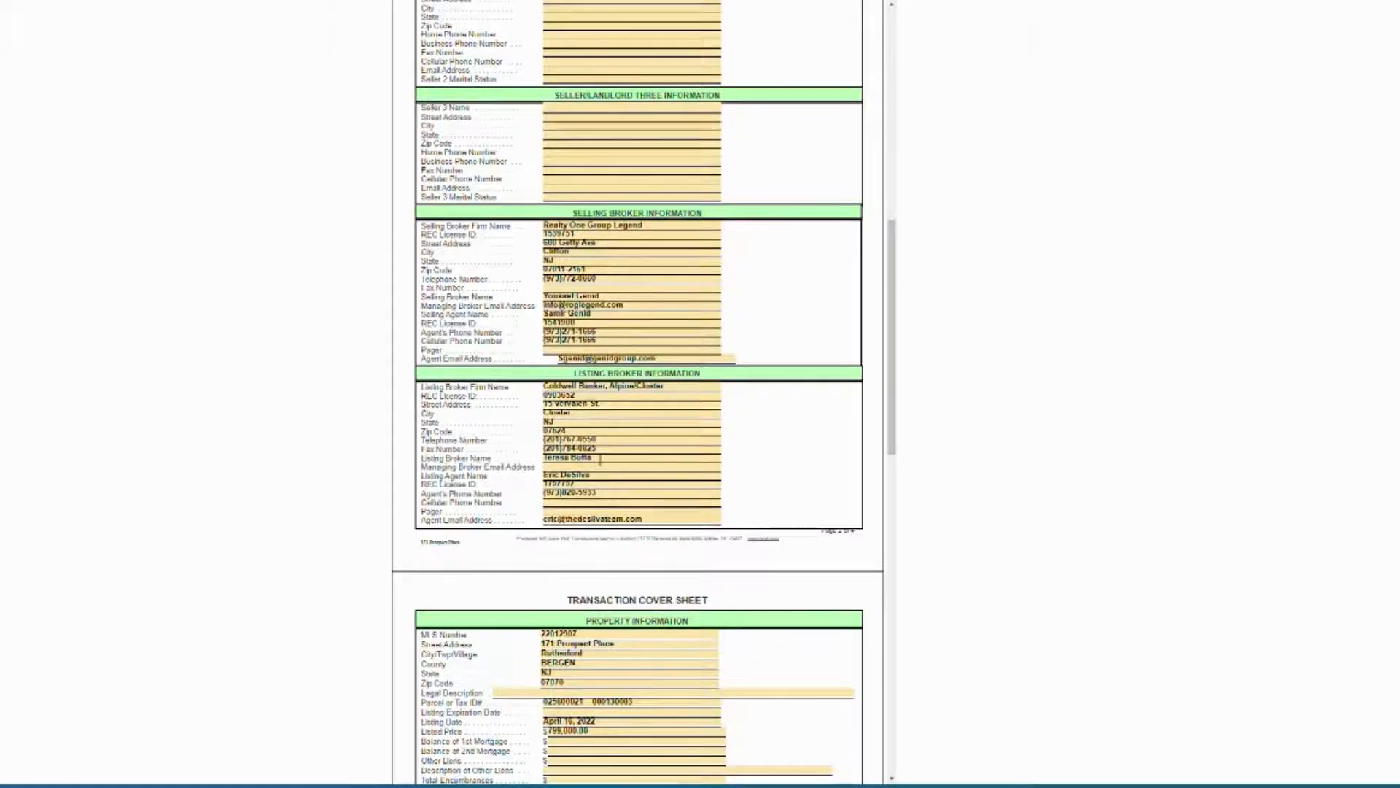
{"action": "scroll", "coordinate": [601, 461], "scroll_direction": "up", "scroll_amount": 7}
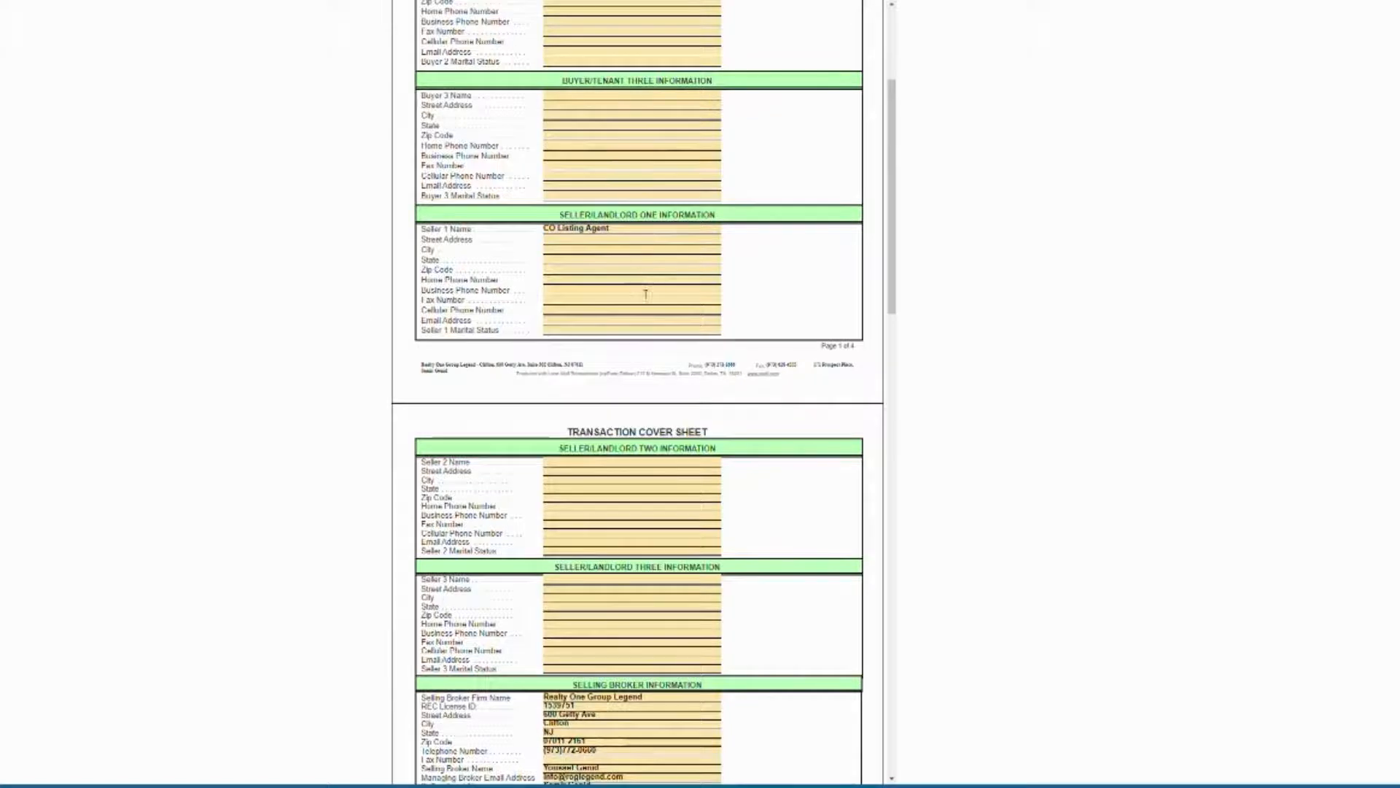
{"action": "scroll", "coordinate": [646, 292], "scroll_direction": "up", "scroll_amount": 3}
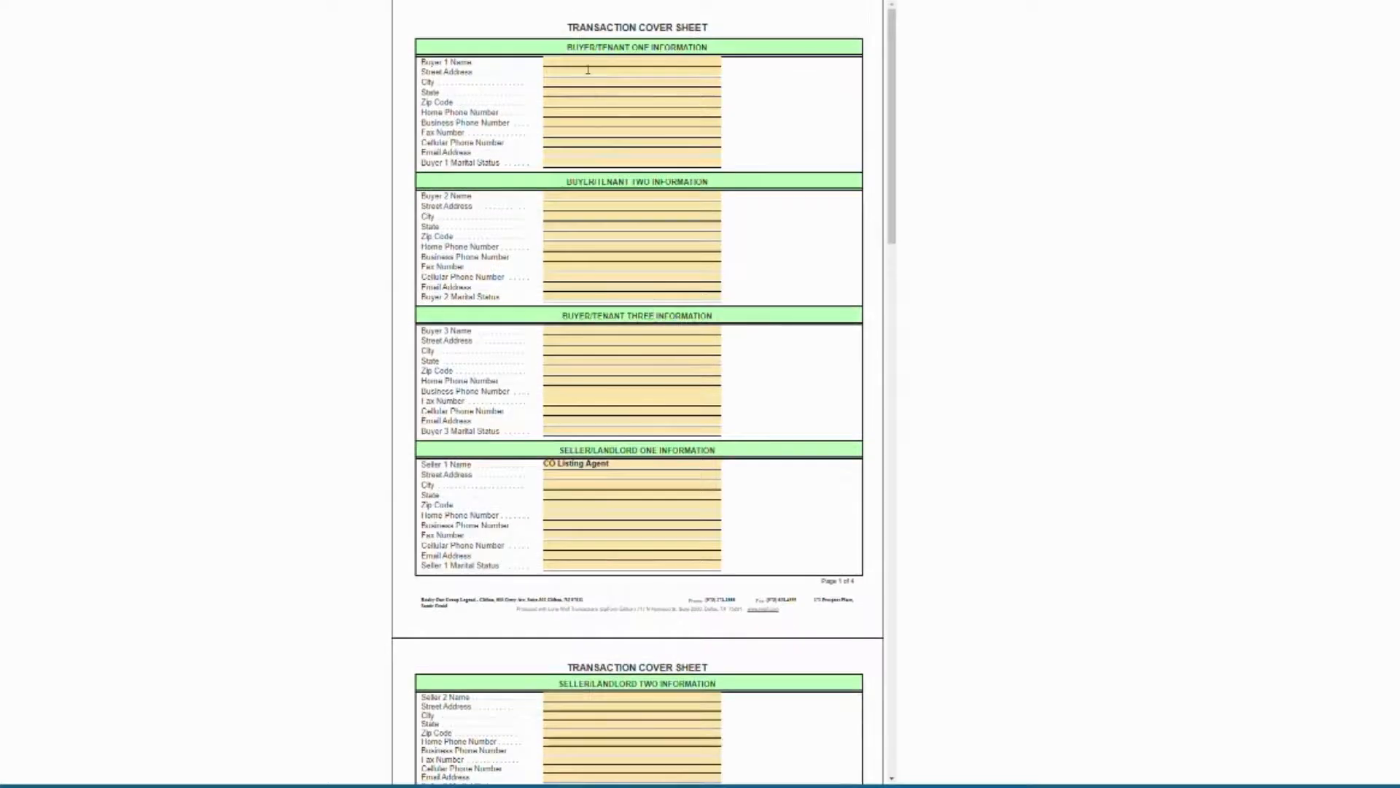
Enter Buyer 1's name and street address, choosing the autocomplete suggestion to fill city and state.
{"action": "left_click", "coordinate": [589, 69]}
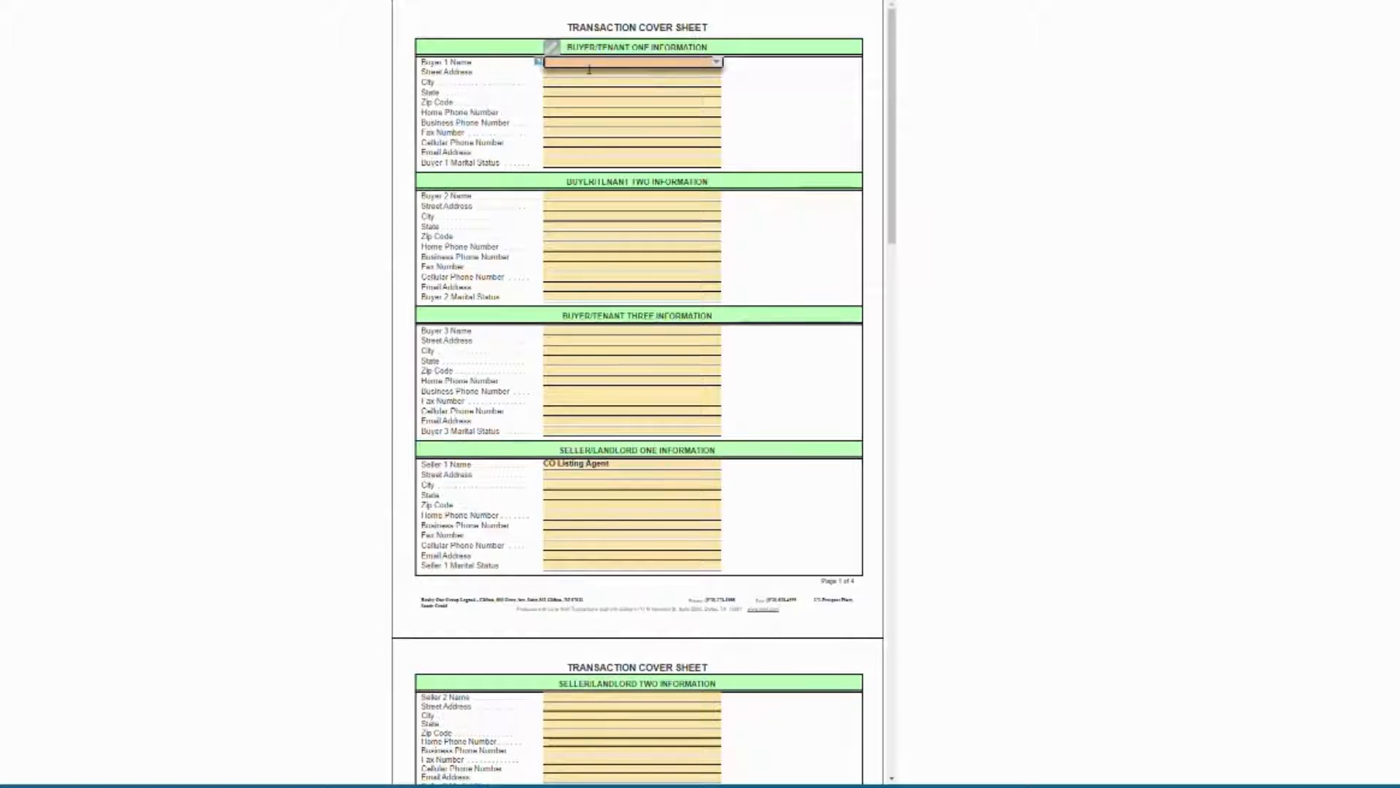
{"action": "type", "text": "John Smit"}
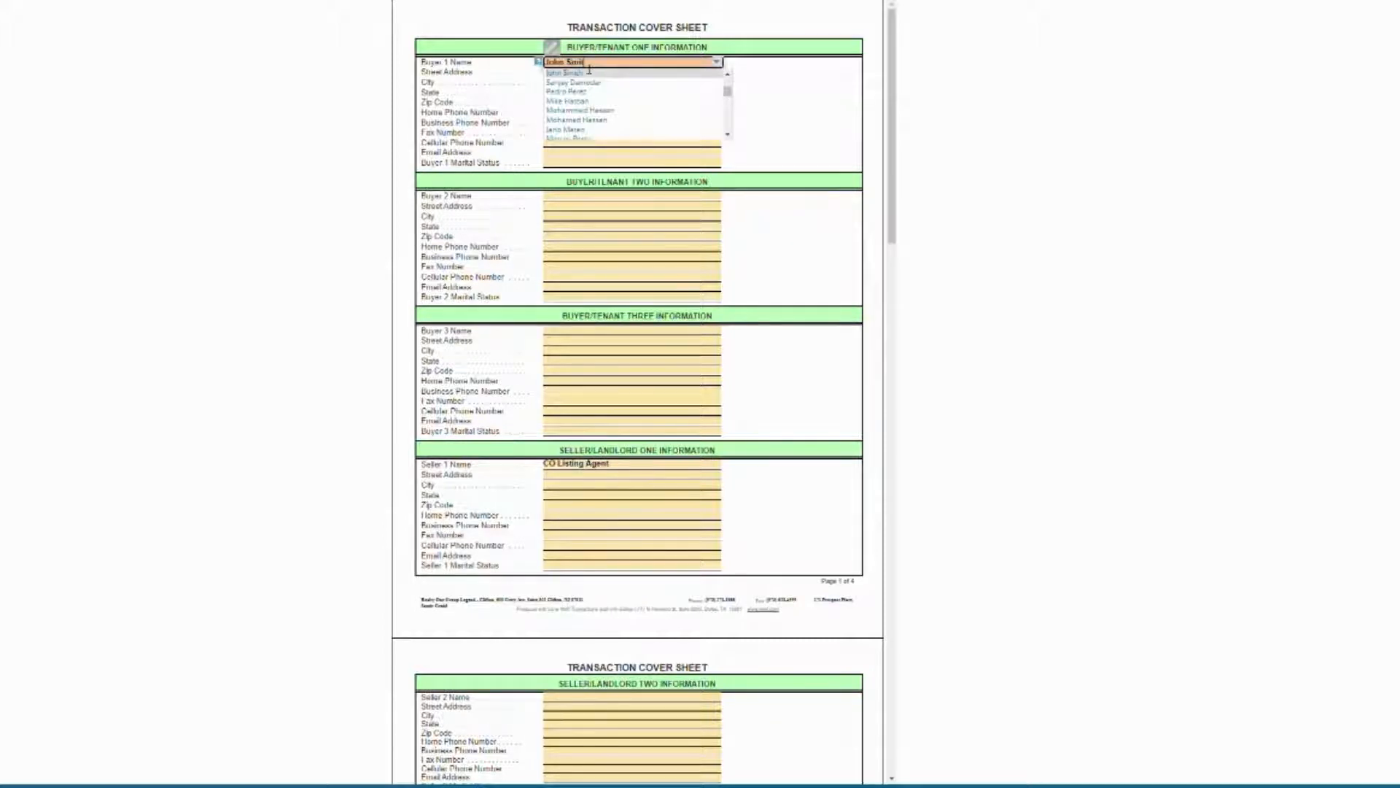
{"action": "key", "text": "Tab"}
{"action": "type", "text": "12"}
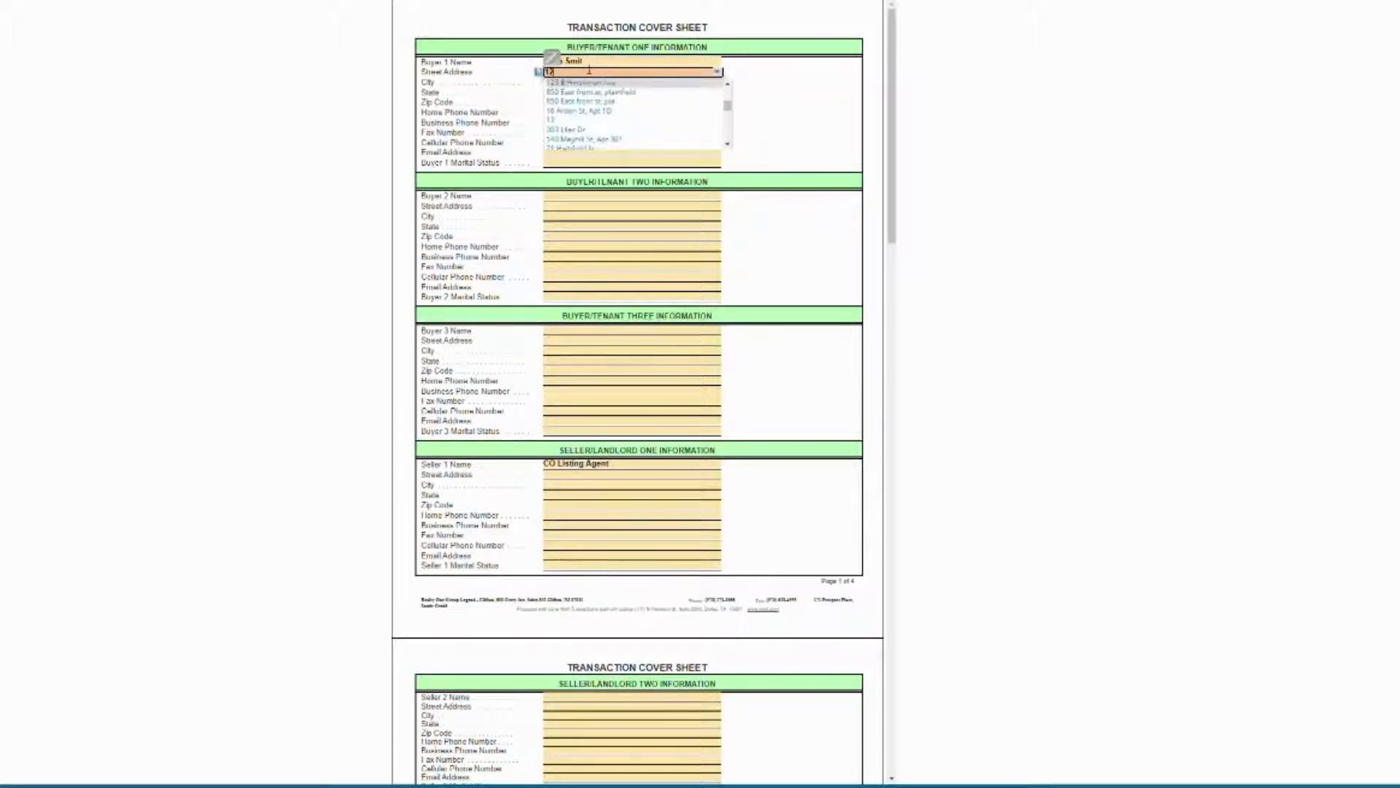
{"action": "type", "text": "34 main st"}
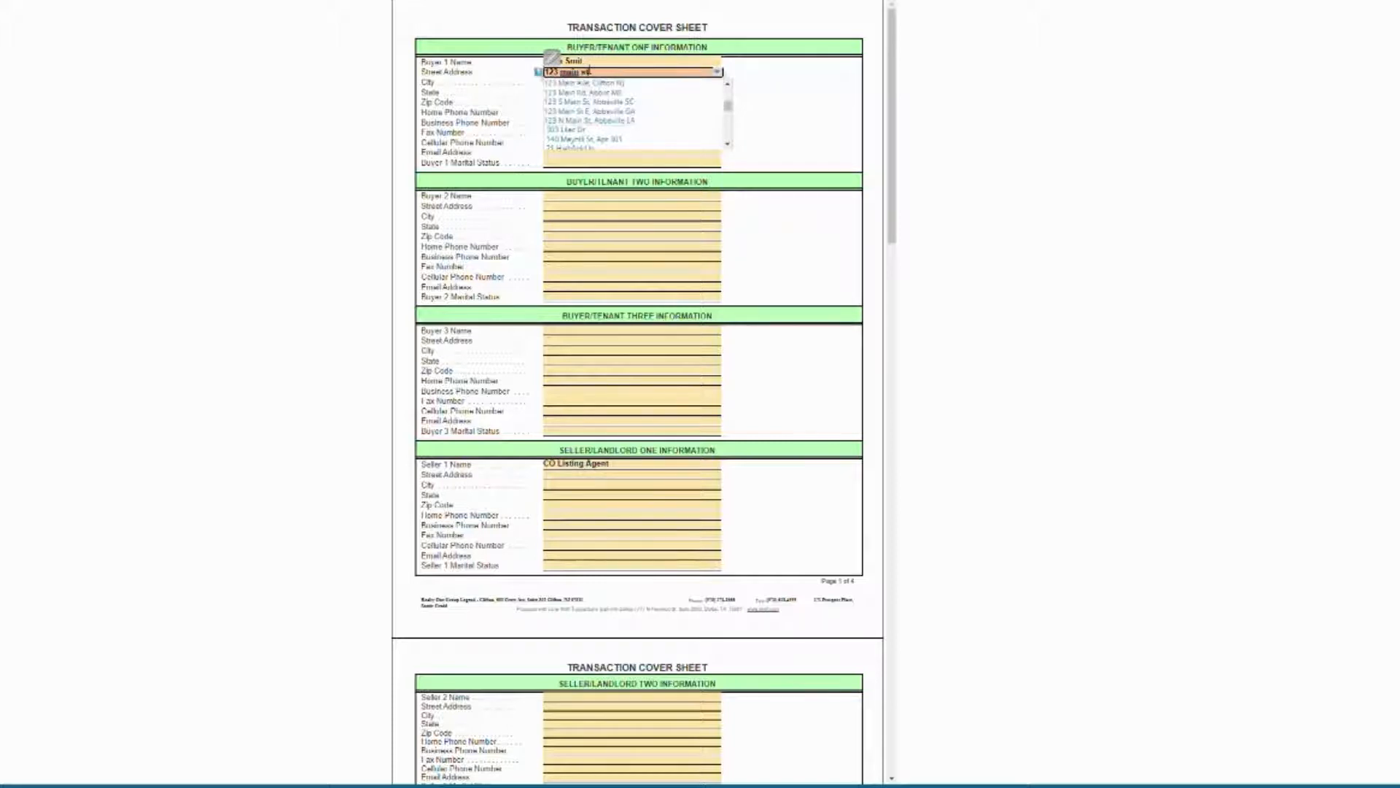
{"action": "key", "text": "BackSpace"}
{"action": "key", "text": "BackSpace"}
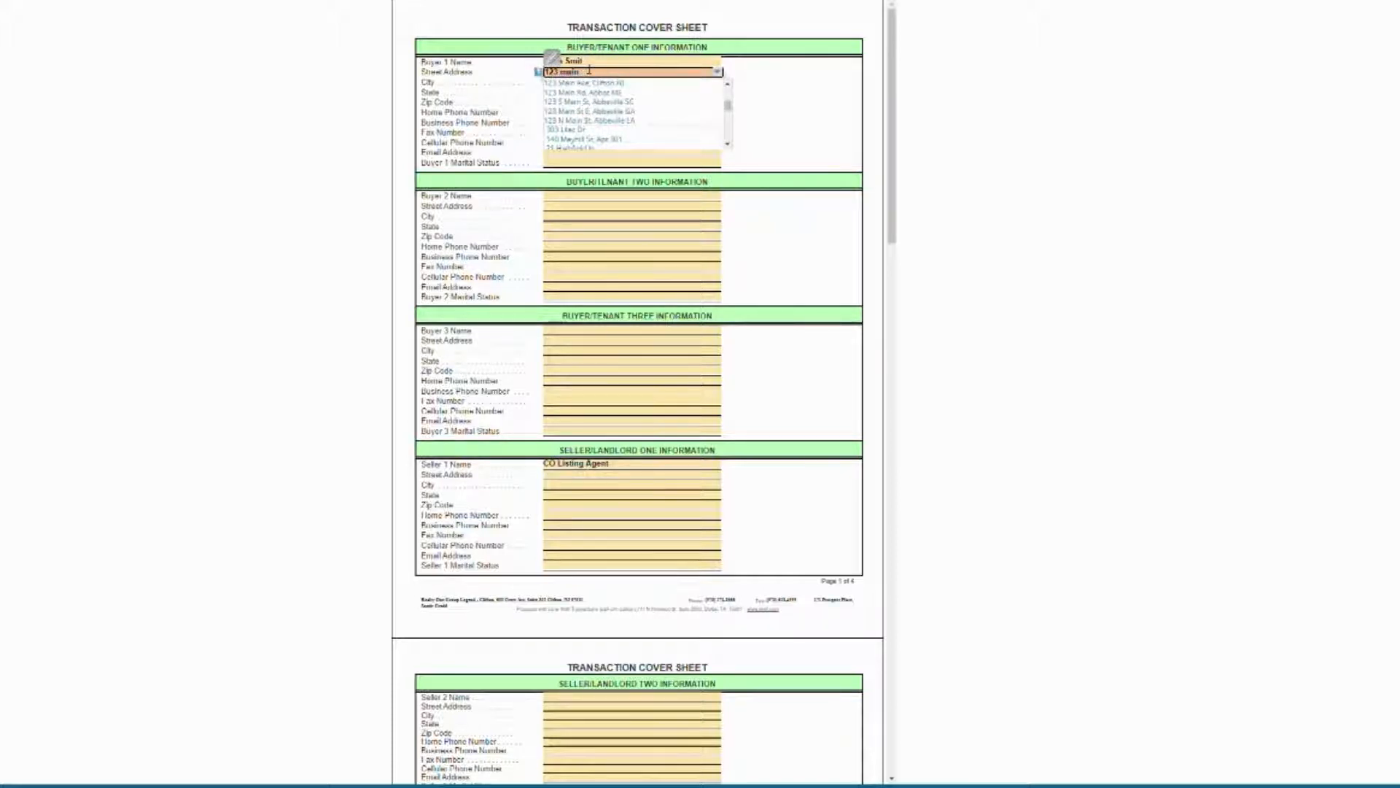
{"action": "left_click", "coordinate": [594, 83]}
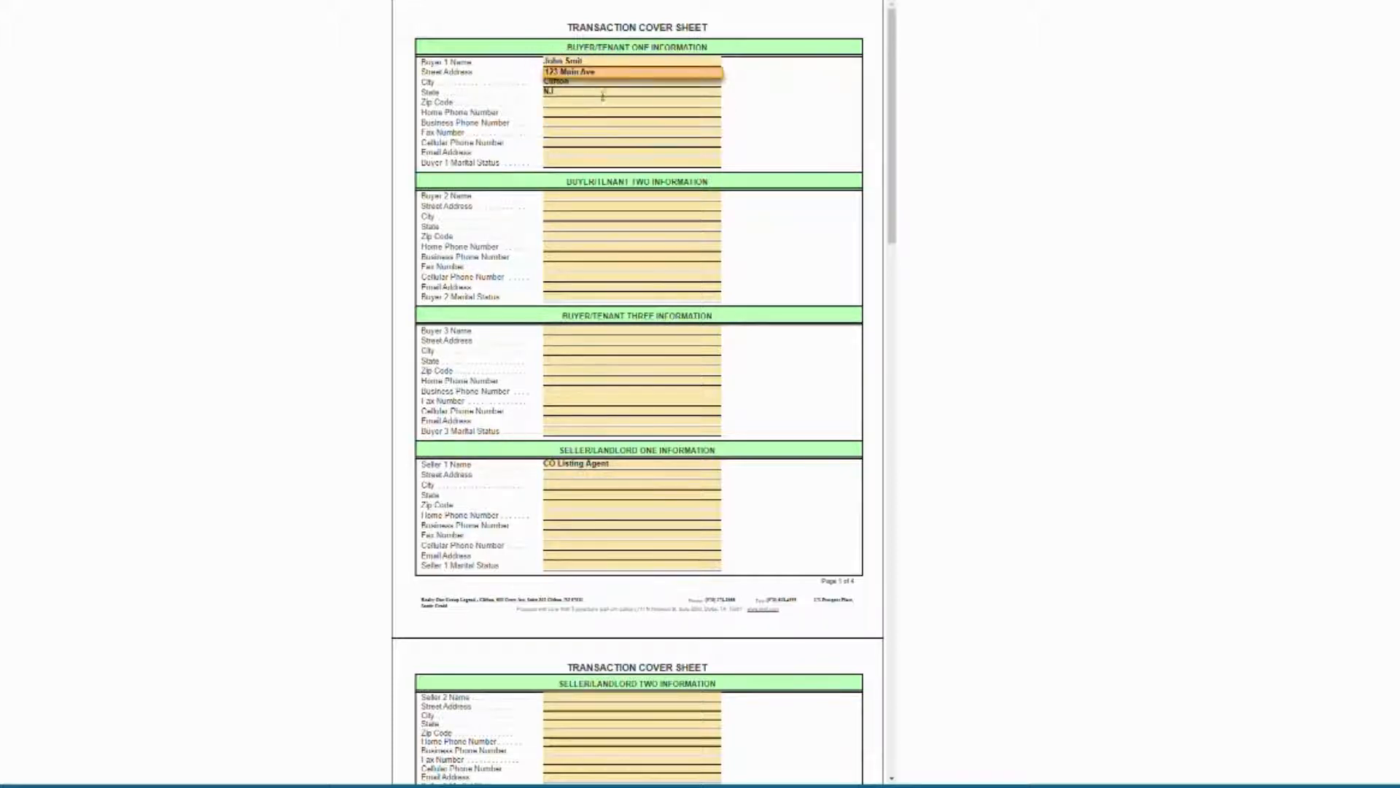
Enter Buyer 1's e-mail address and move to Buyer 2's name field.
{"action": "left_click", "coordinate": [561, 153]}
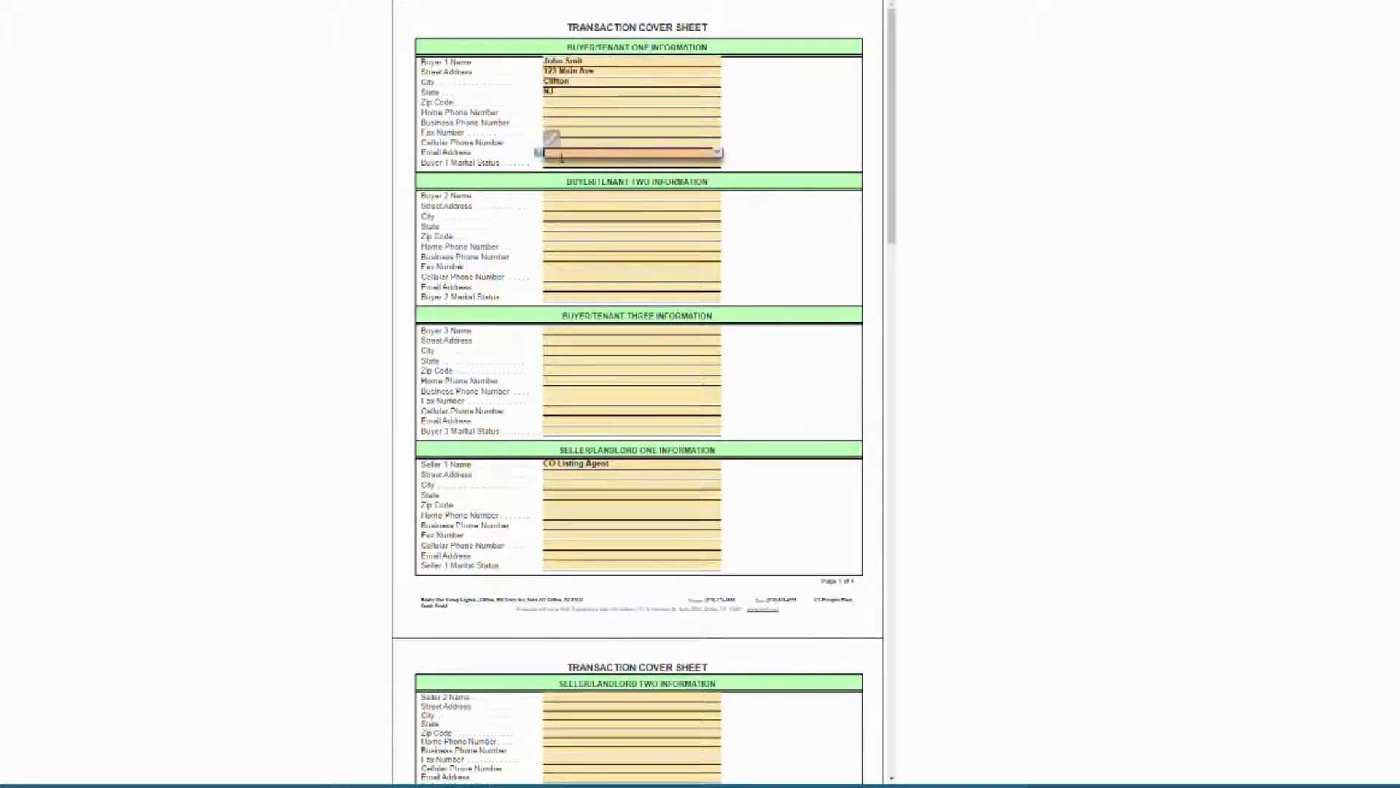
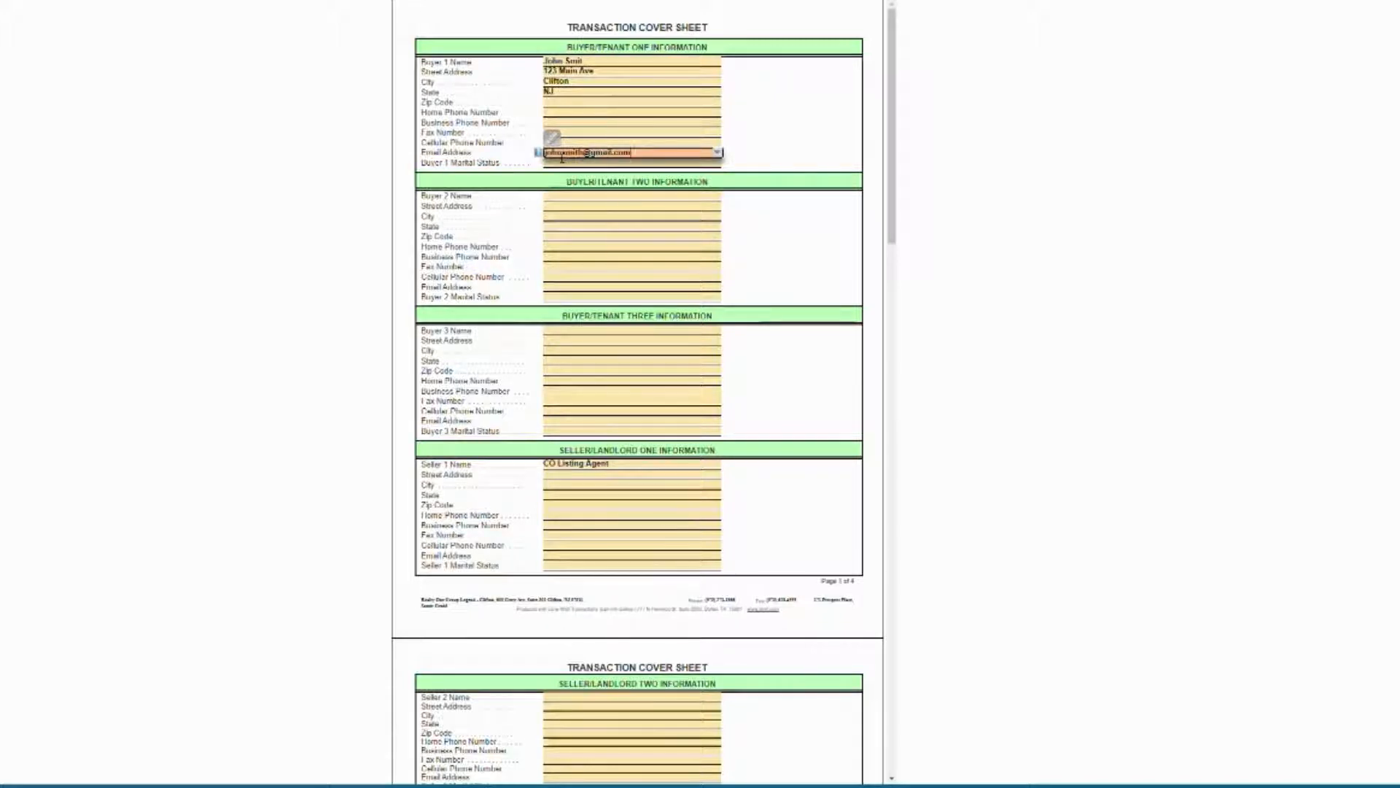
{"action": "left_click", "coordinate": [804, 148]}
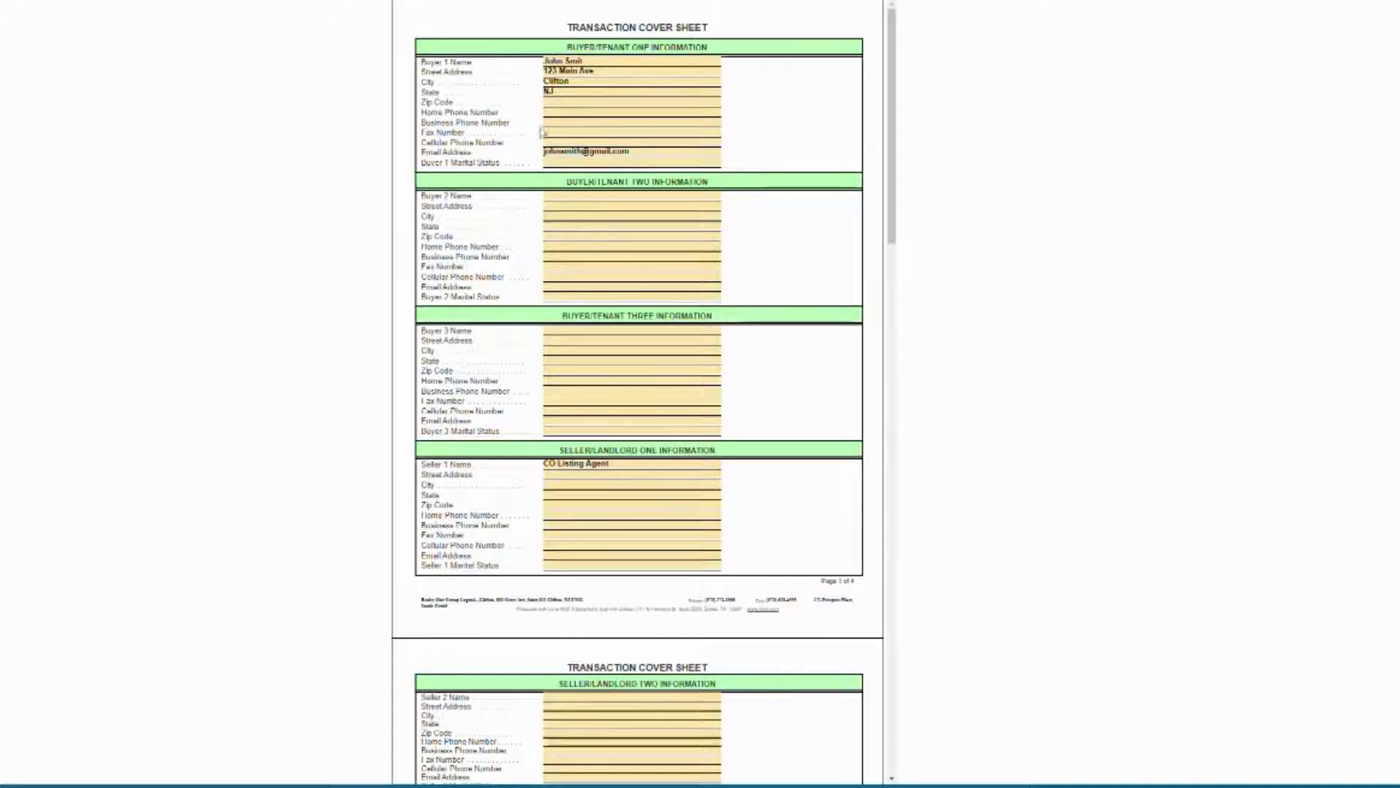
{"action": "left_click", "coordinate": [587, 197]}
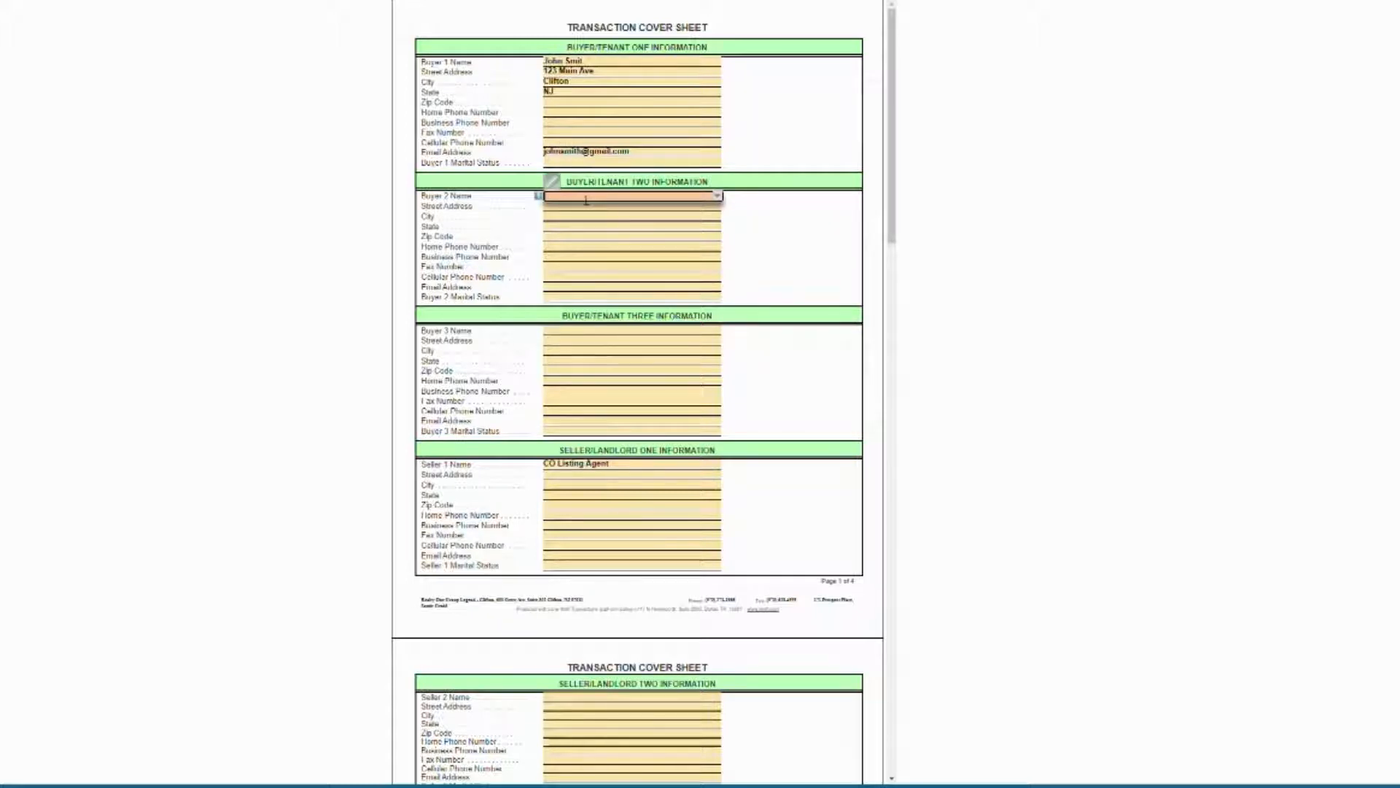
Add Buyer 1's zip code and enter Buyer 2's name.
{"action": "left_click", "coordinate": [569, 106]}
{"action": "type", "text": "07011"}
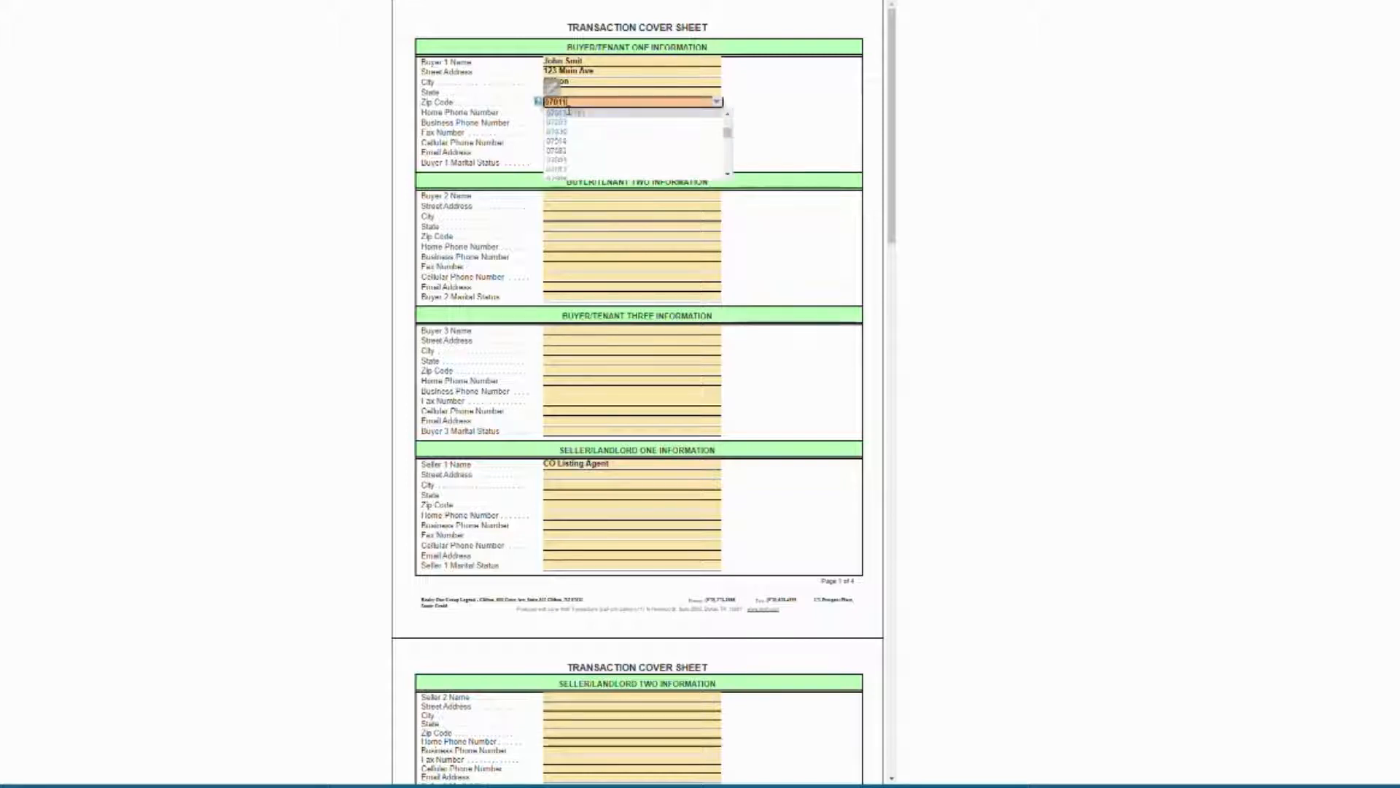
{"action": "left_click", "coordinate": [802, 81]}
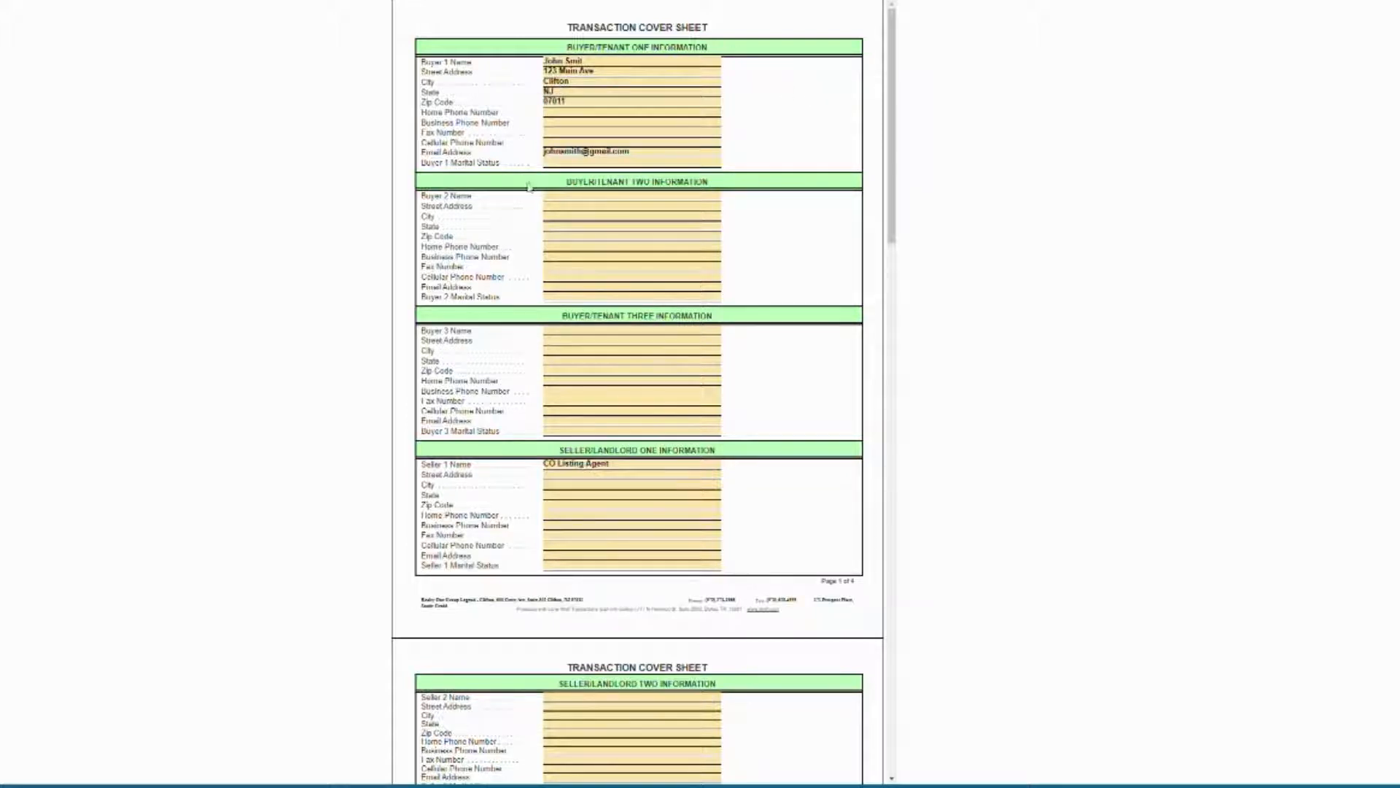
{"action": "left_click", "coordinate": [567, 197]}
{"action": "type", "text": "Sue S"}
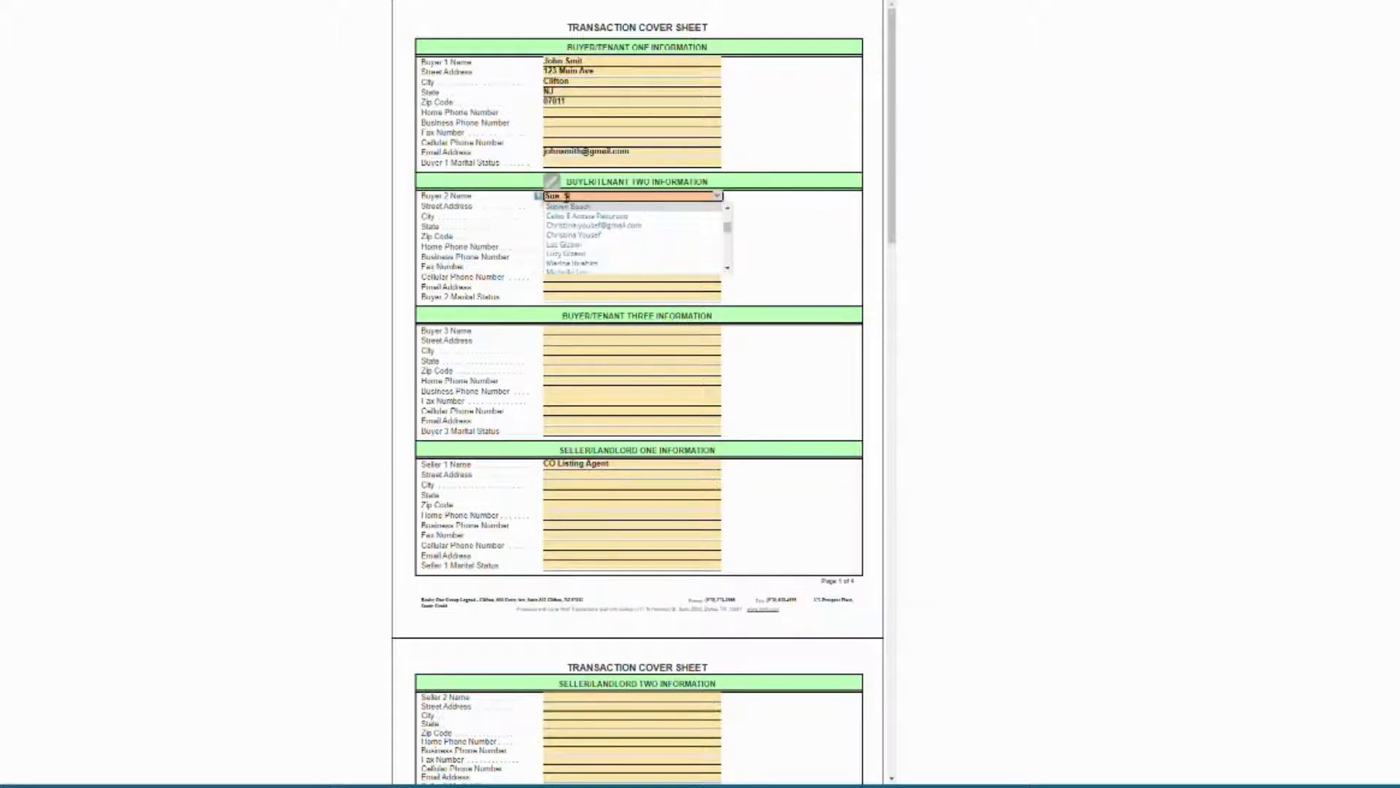
{"action": "type", "text": "mith"}
{"action": "left_click", "coordinate": [770, 224]}
Enter Buyer 2's street address from the suggestions and Buyer 2's e-mail address.
{"action": "left_click", "coordinate": [625, 210]}
{"action": "type", "text": "12"}
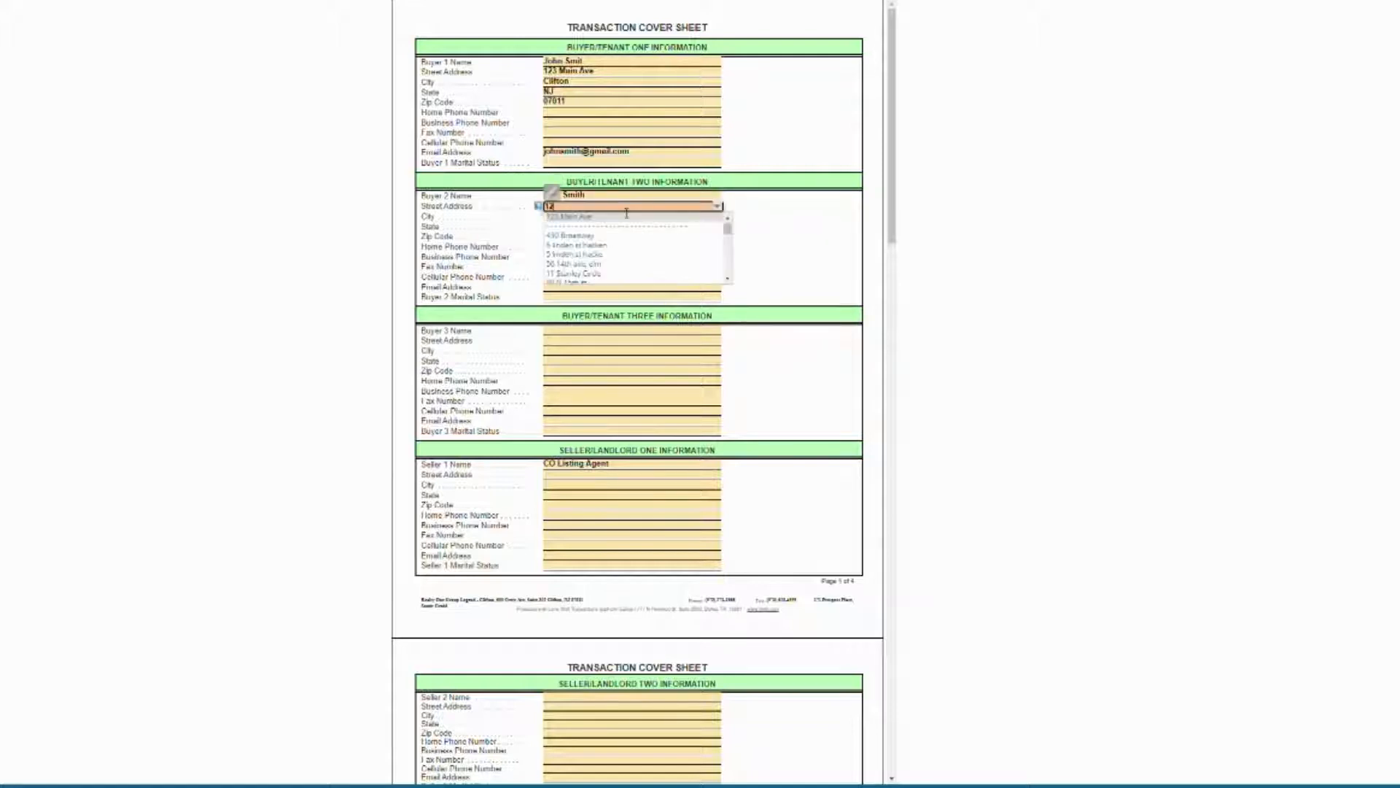
{"action": "type", "text": "3 main av"}
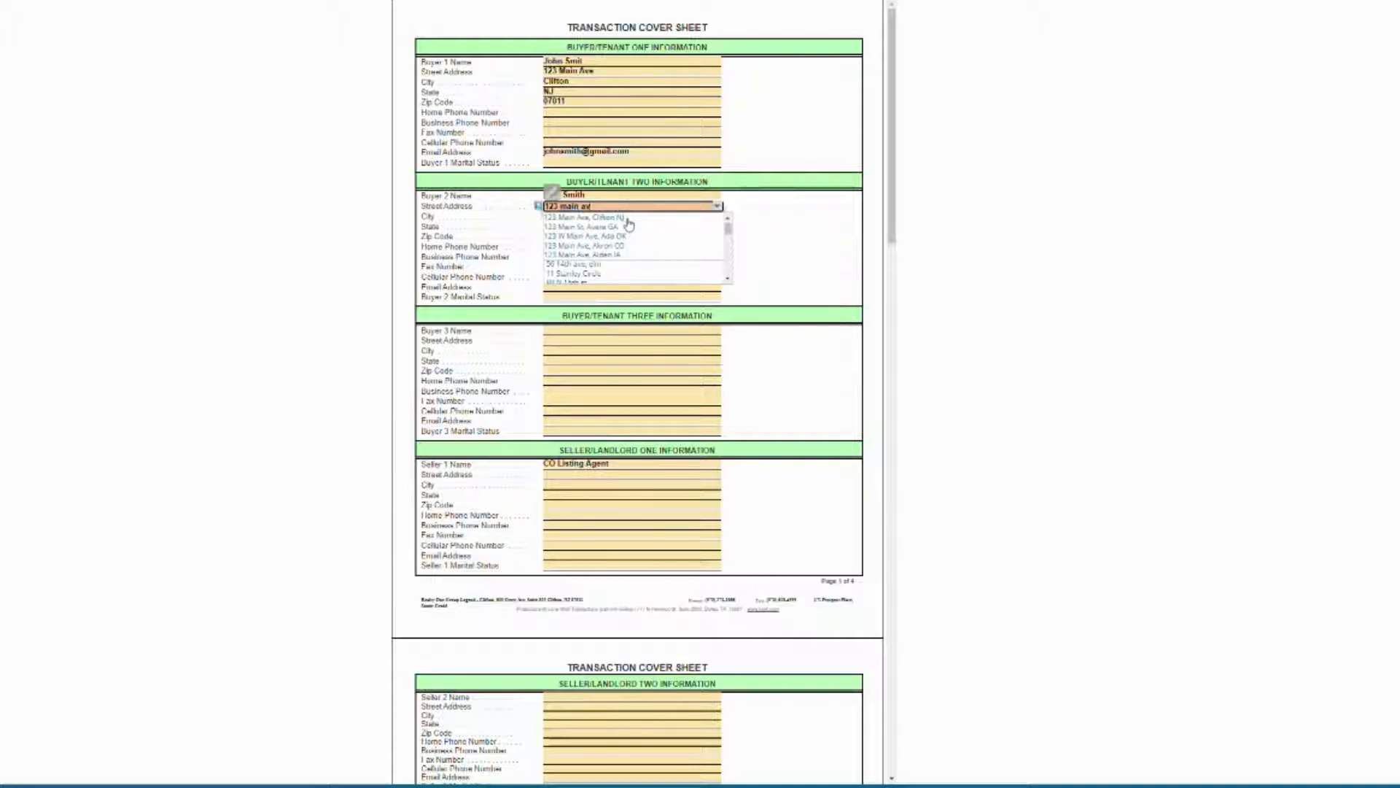
{"action": "left_click", "coordinate": [628, 218]}
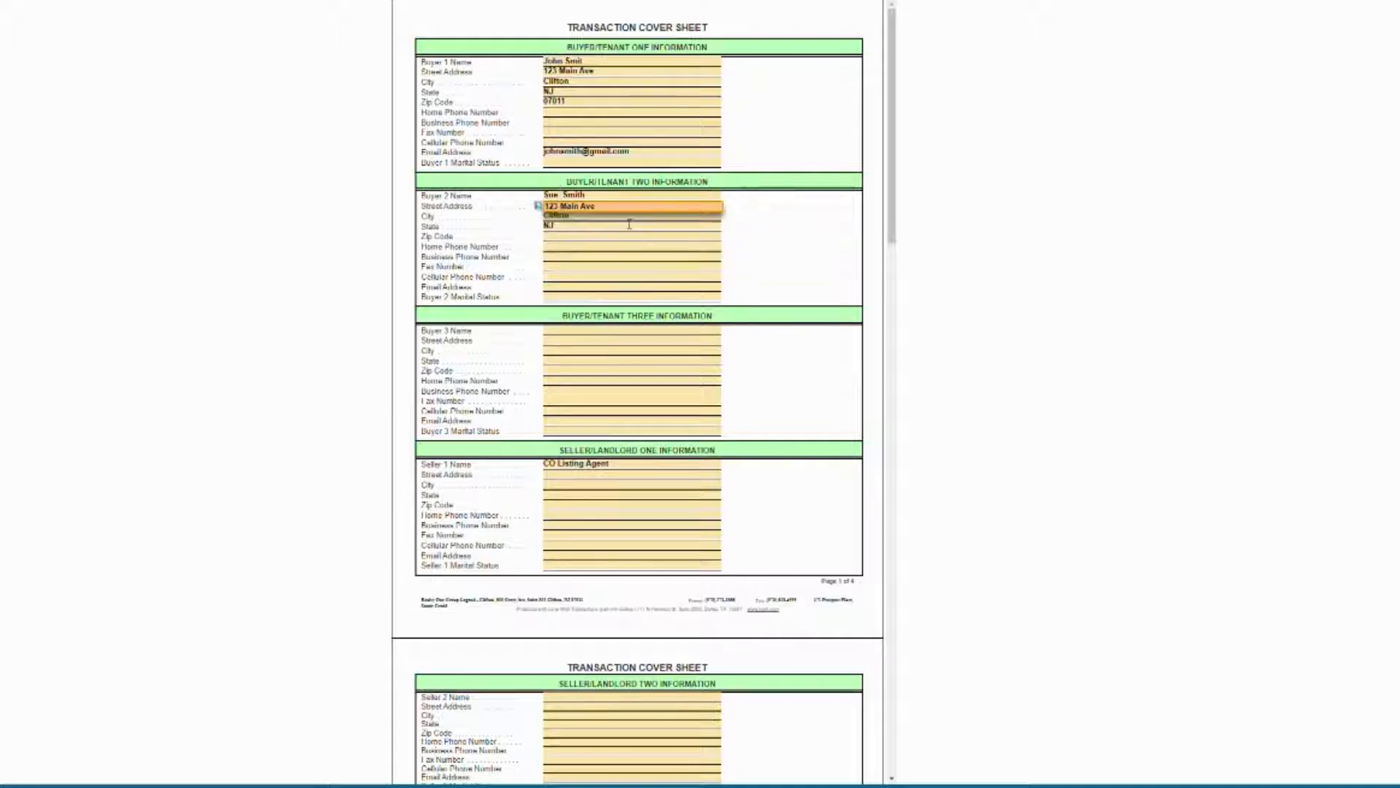
{"action": "left_click", "coordinate": [562, 287]}
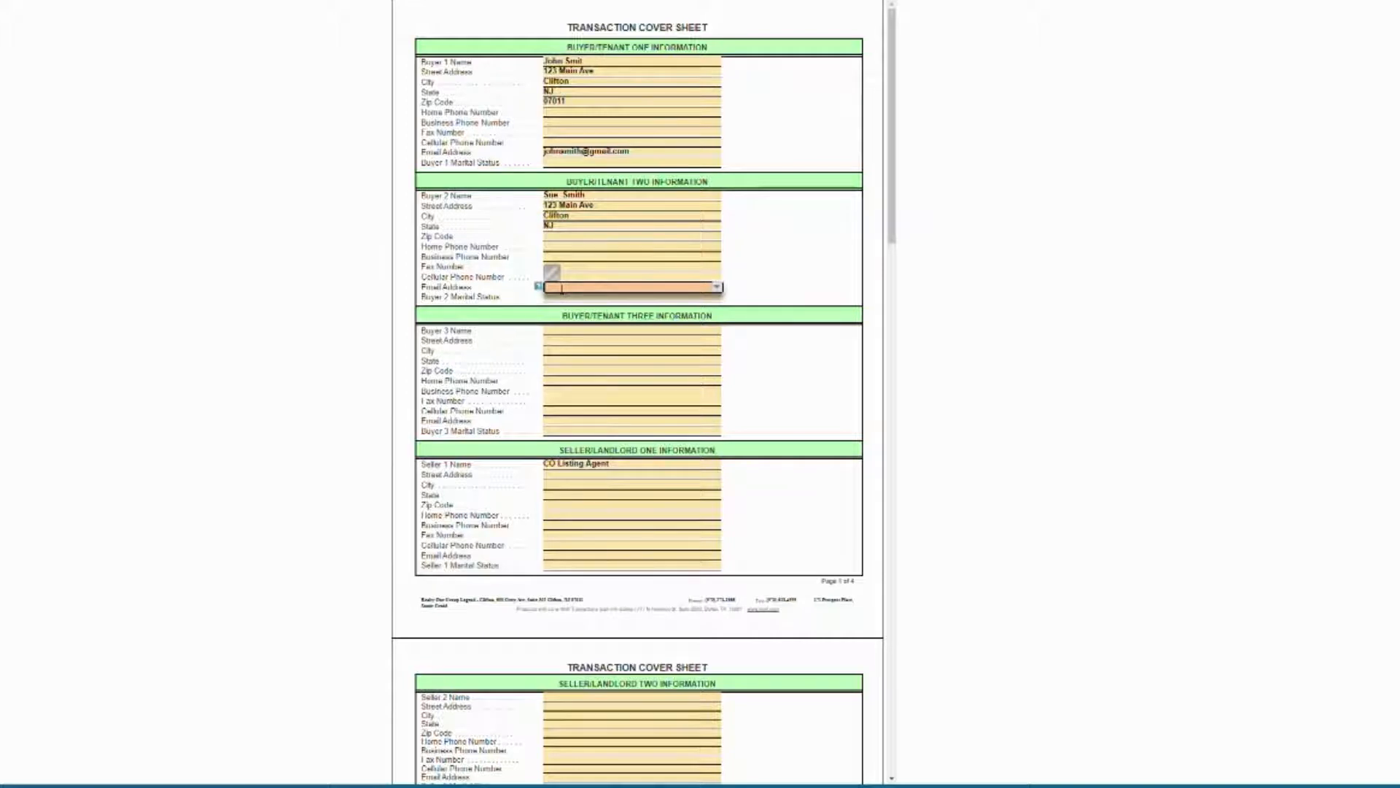
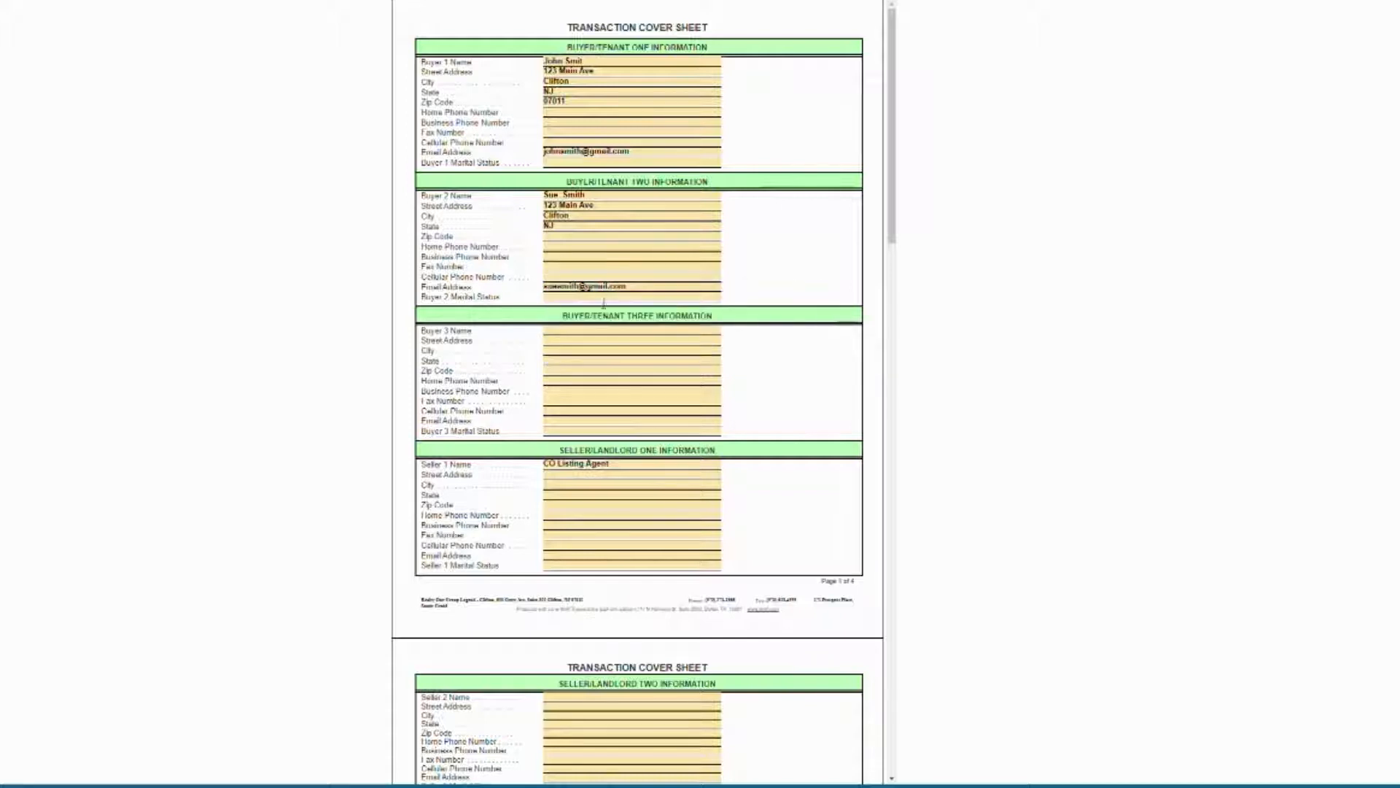
{"action": "left_click", "coordinate": [602, 297]}
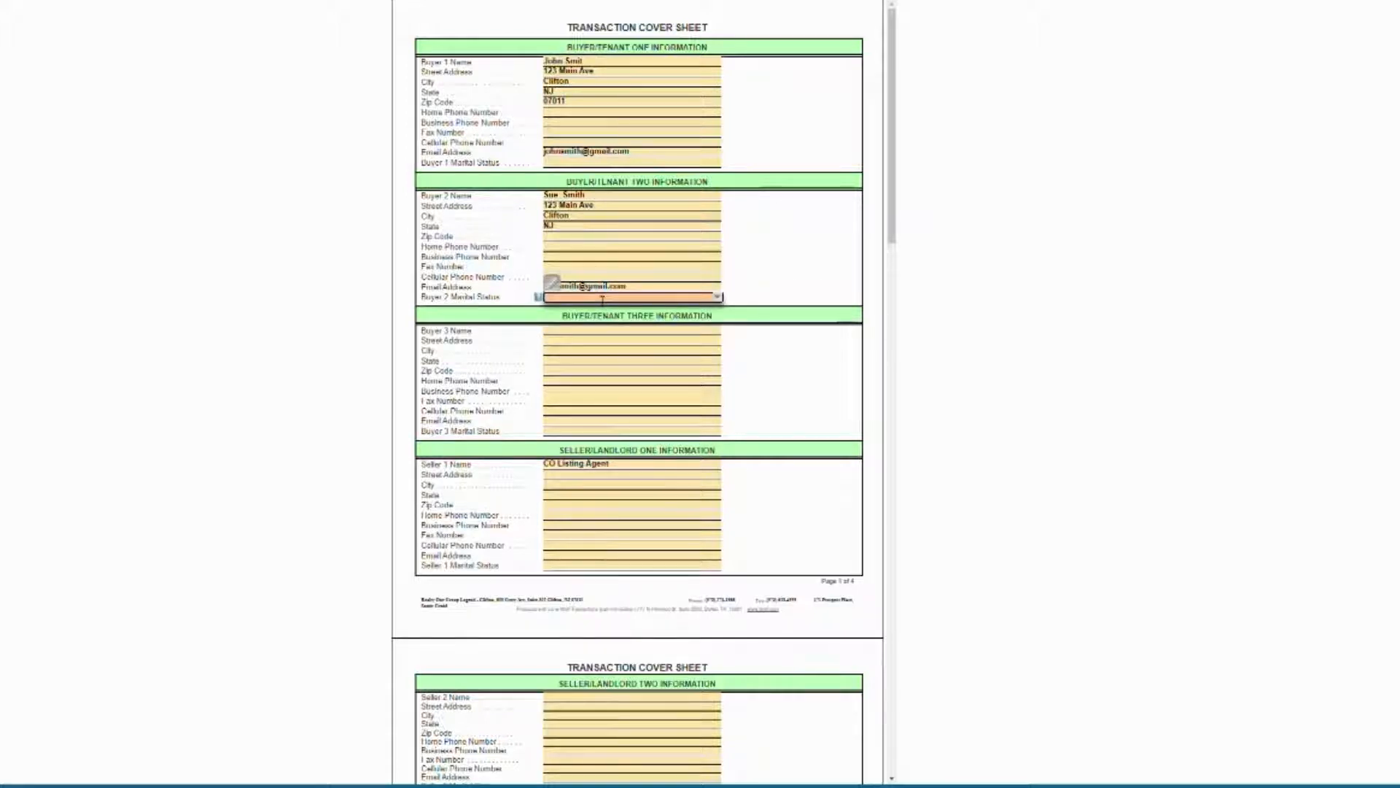
{"action": "left_click", "coordinate": [770, 266]}
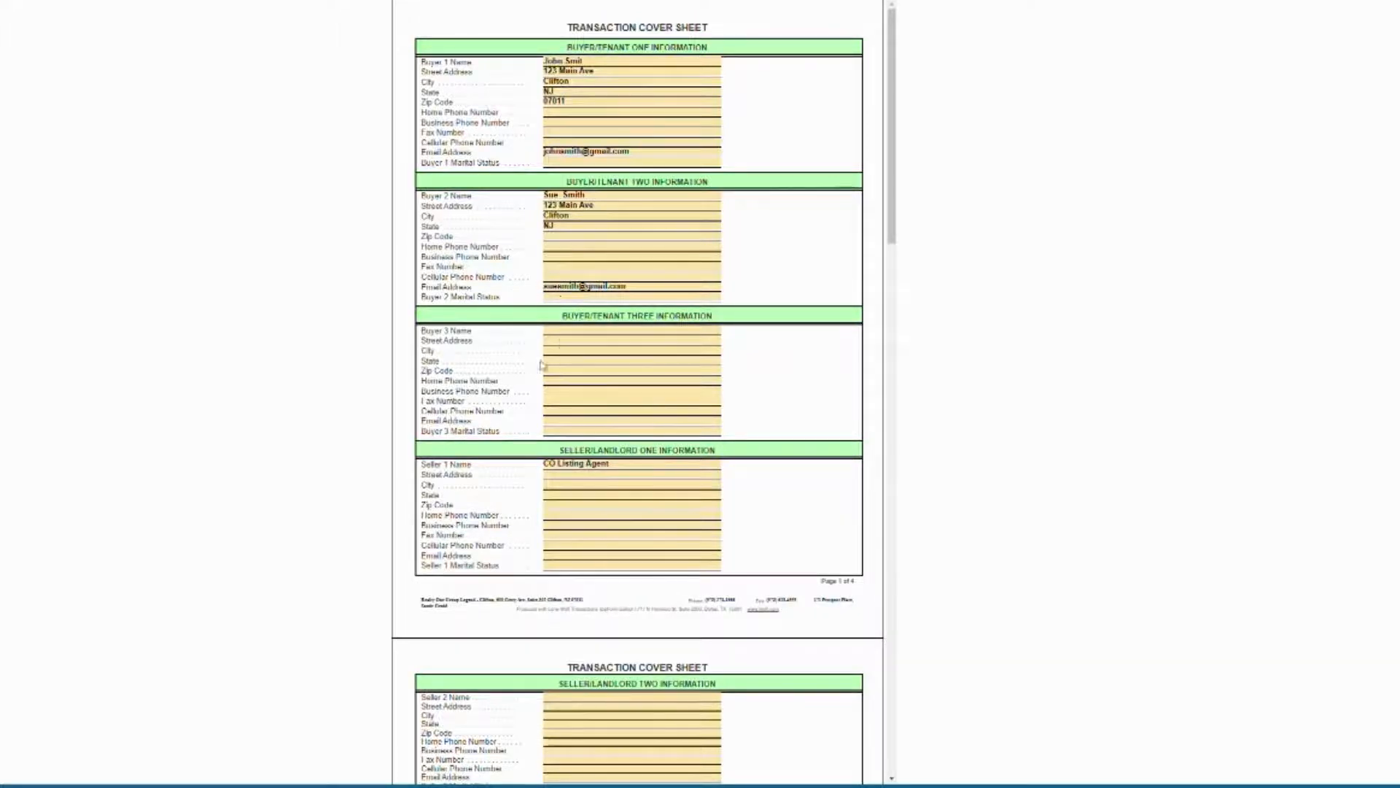
{"action": "scroll", "coordinate": [540, 365], "scroll_direction": "down", "scroll_amount": 3}
{"action": "scroll", "coordinate": [583, 351], "scroll_direction": "up", "scroll_amount": 3}
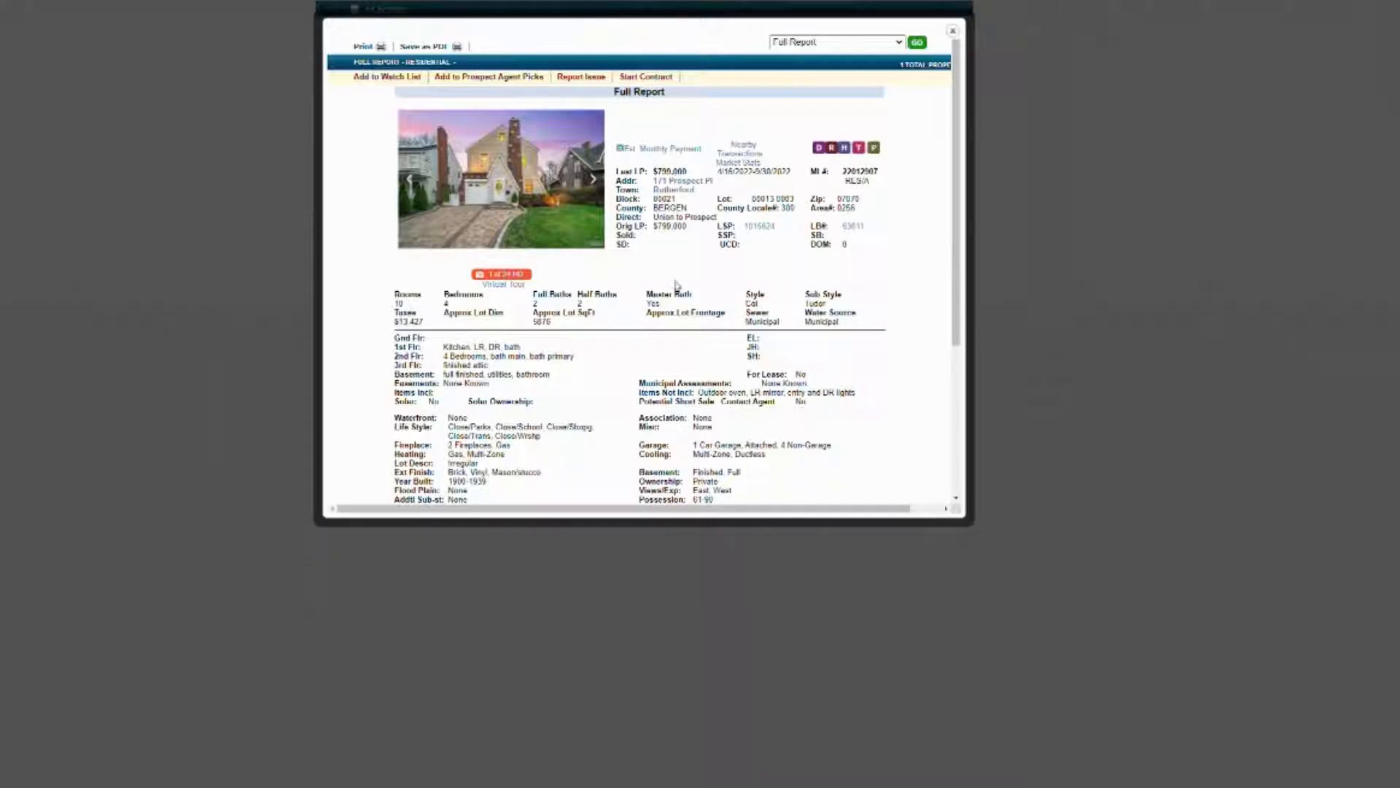
{"action": "left_click", "coordinate": [859, 150]}
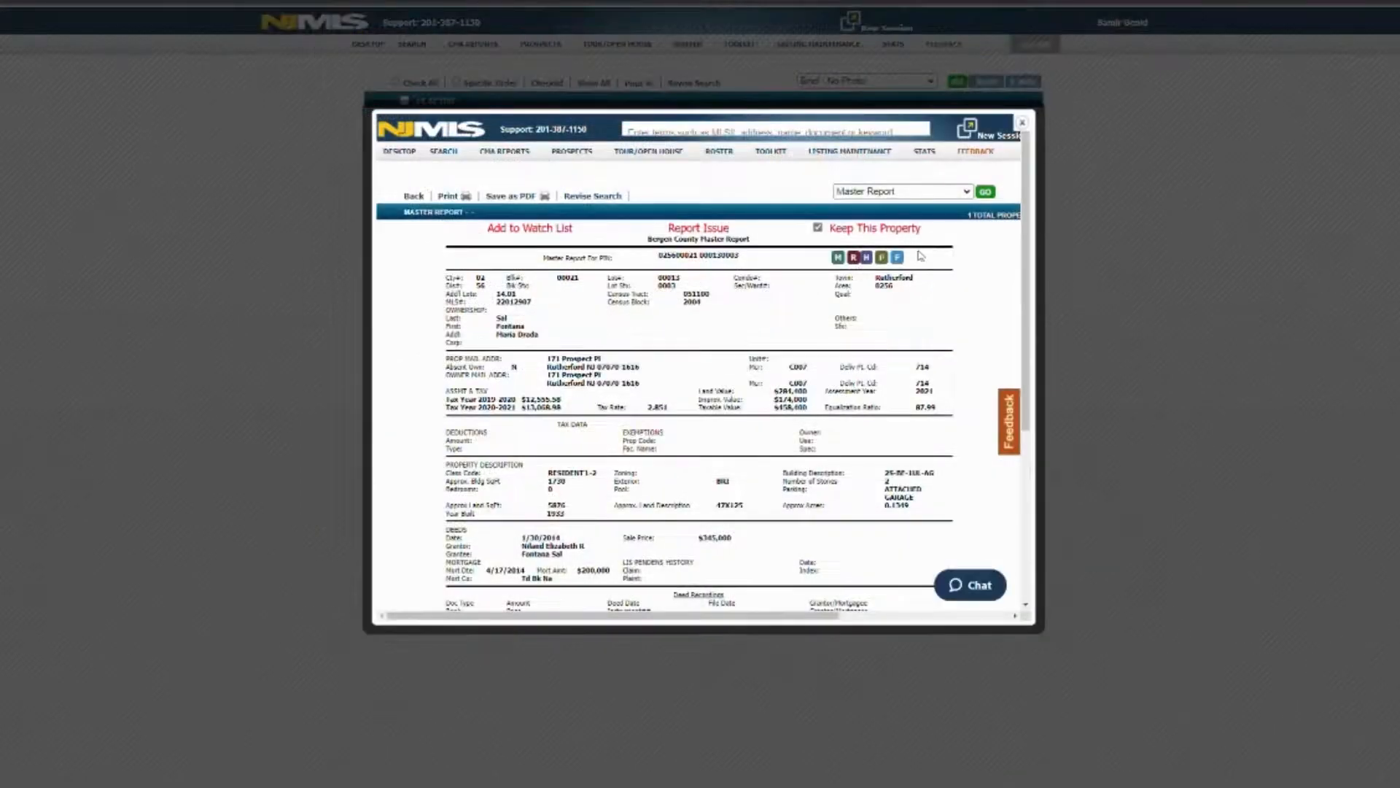
{"action": "scroll", "coordinate": [662, 433], "scroll_direction": "down", "scroll_amount": 3}
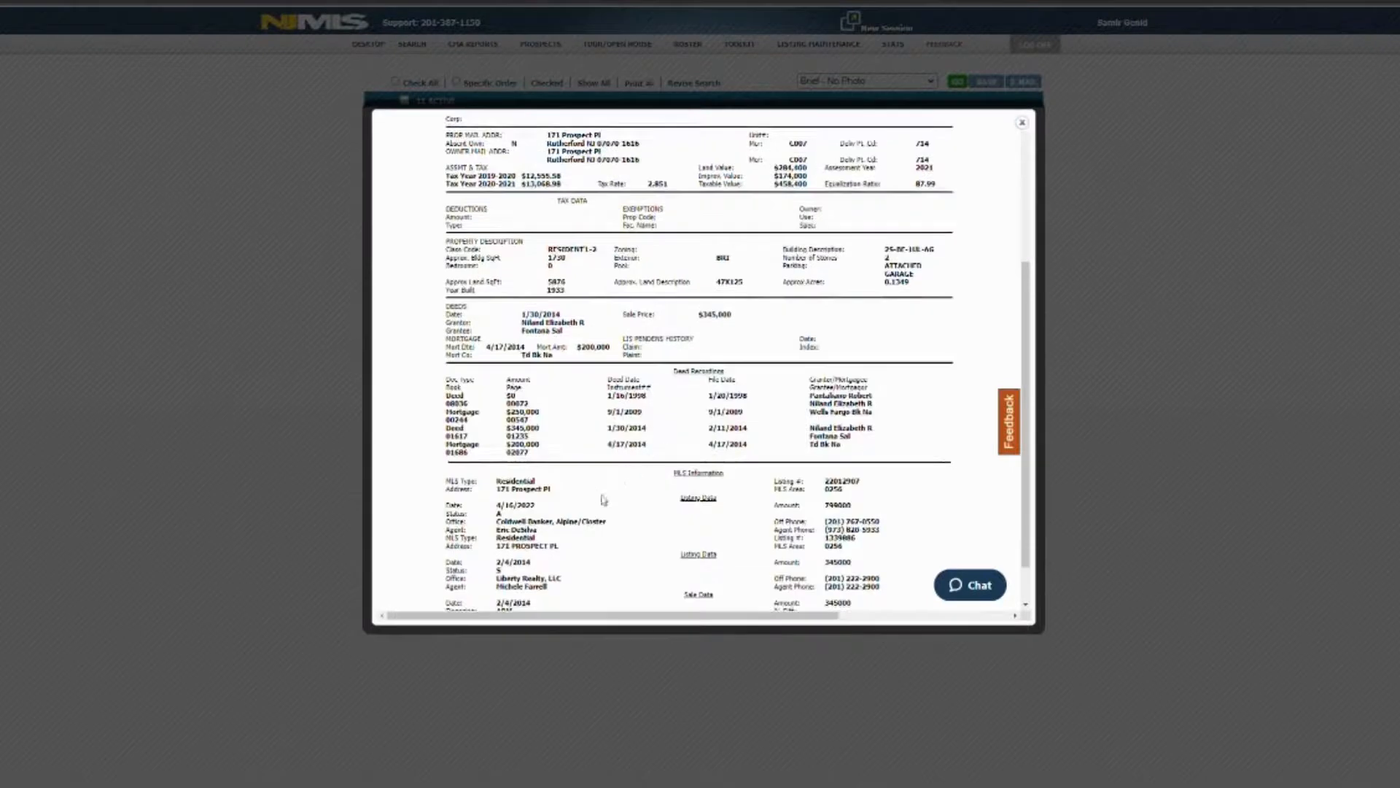
{"action": "scroll", "coordinate": [603, 494], "scroll_direction": "up", "scroll_amount": 5}
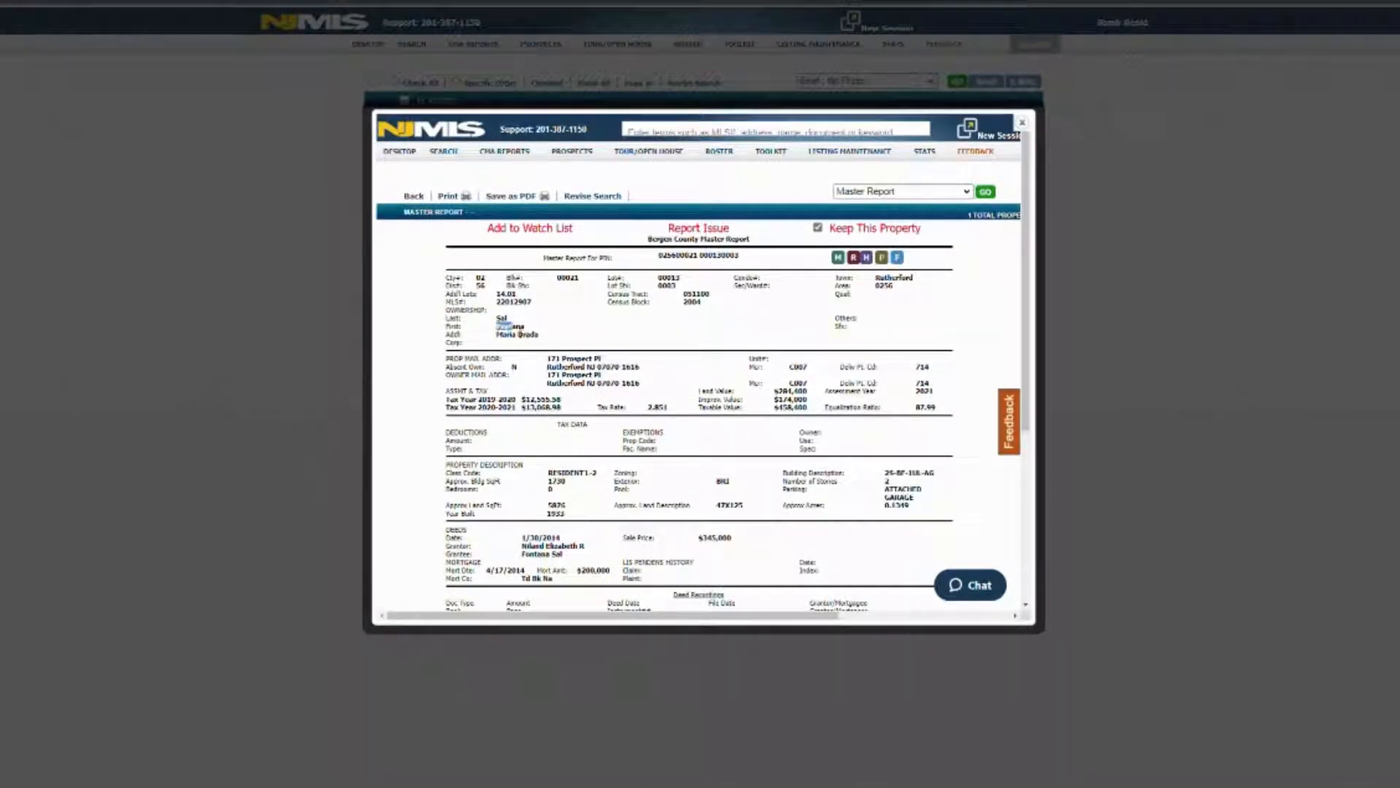
{"action": "double_click", "coordinate": [501, 318]}
{"action": "double_click", "coordinate": [510, 326]}
{"action": "key", "text": "ctrl+c"}
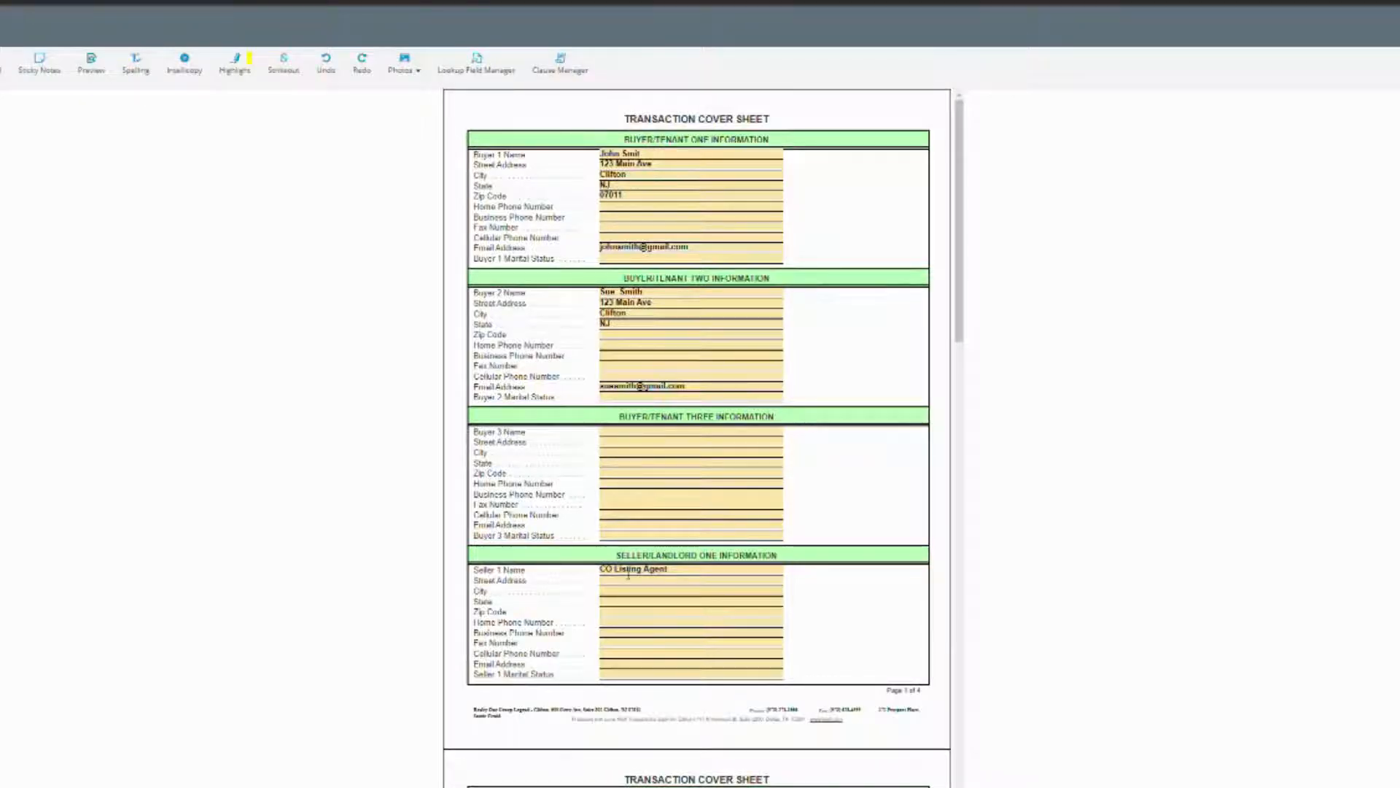
Replace the placeholder Seller 1 Name with the owner's full name from the county record.
{"action": "left_click", "coordinate": [628, 570]}
{"action": "key", "text": "BackSpace"}
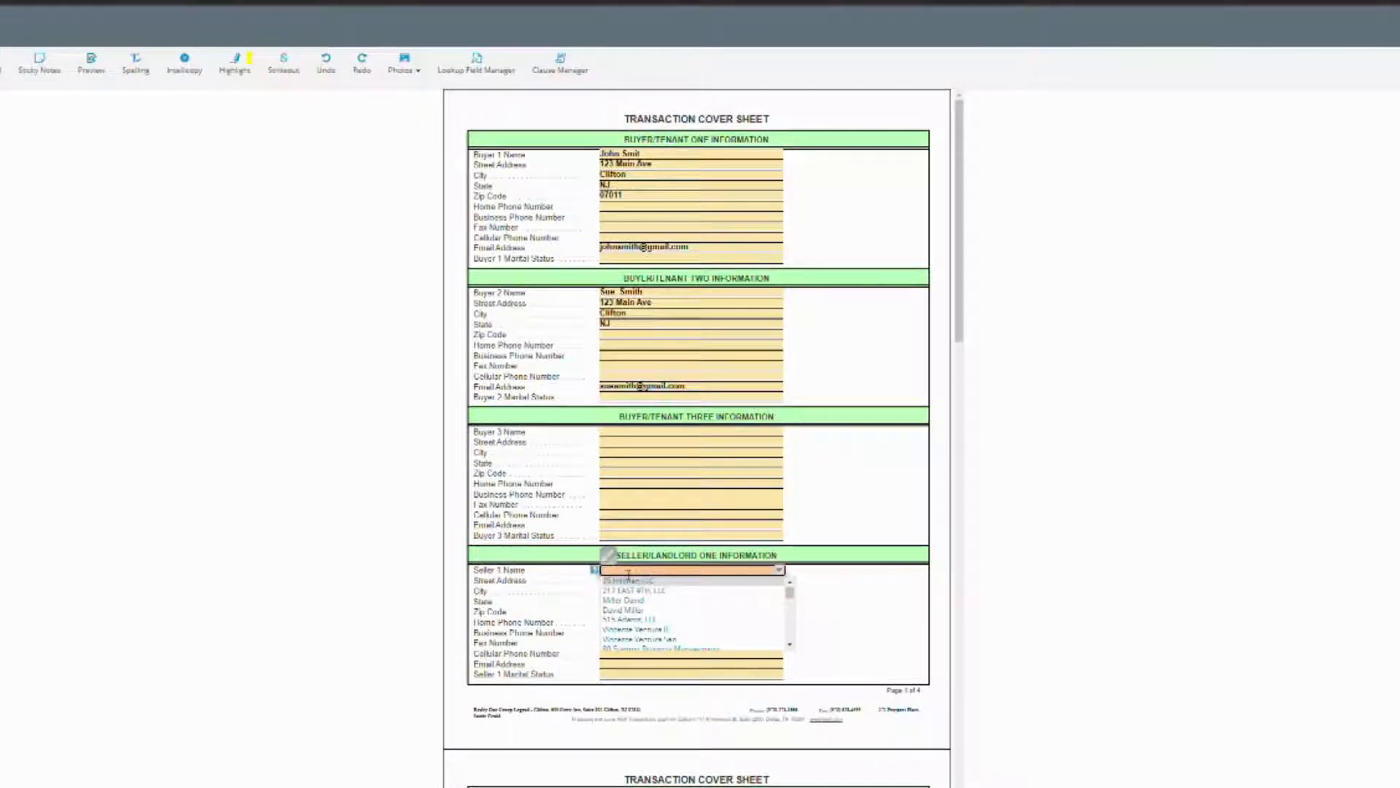
{"action": "key", "text": "ctrl+v"}
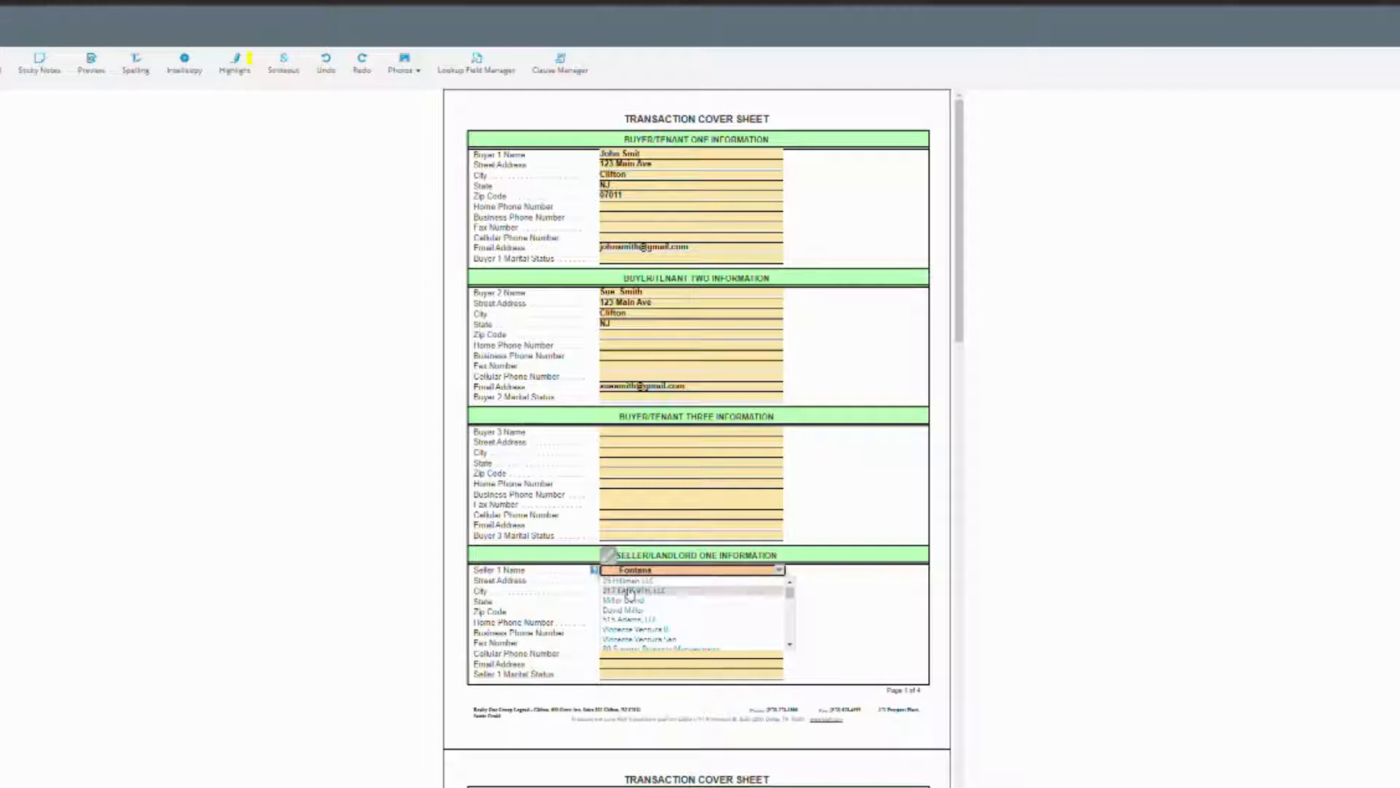
{"action": "type", "text": "Sal"}
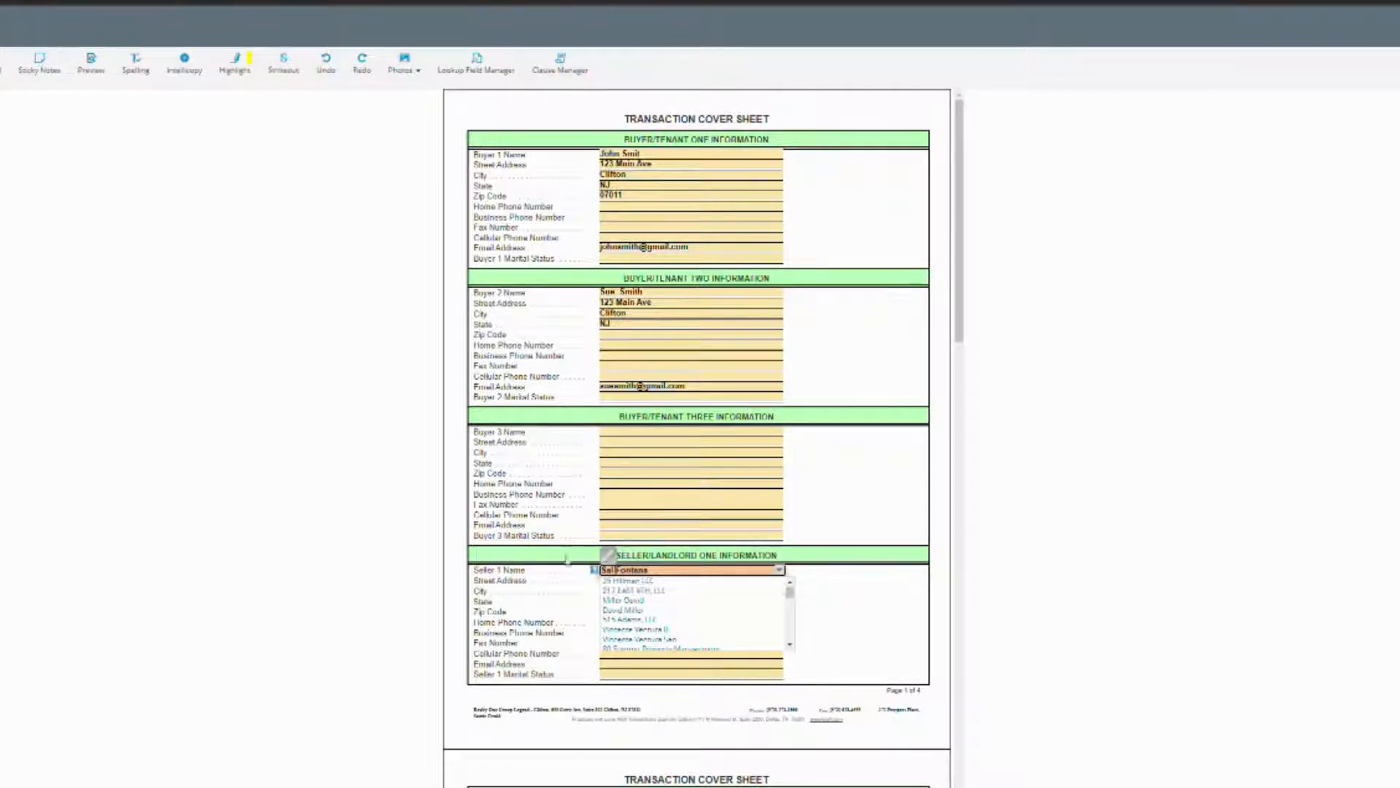
{"action": "left_click", "coordinate": [843, 604]}
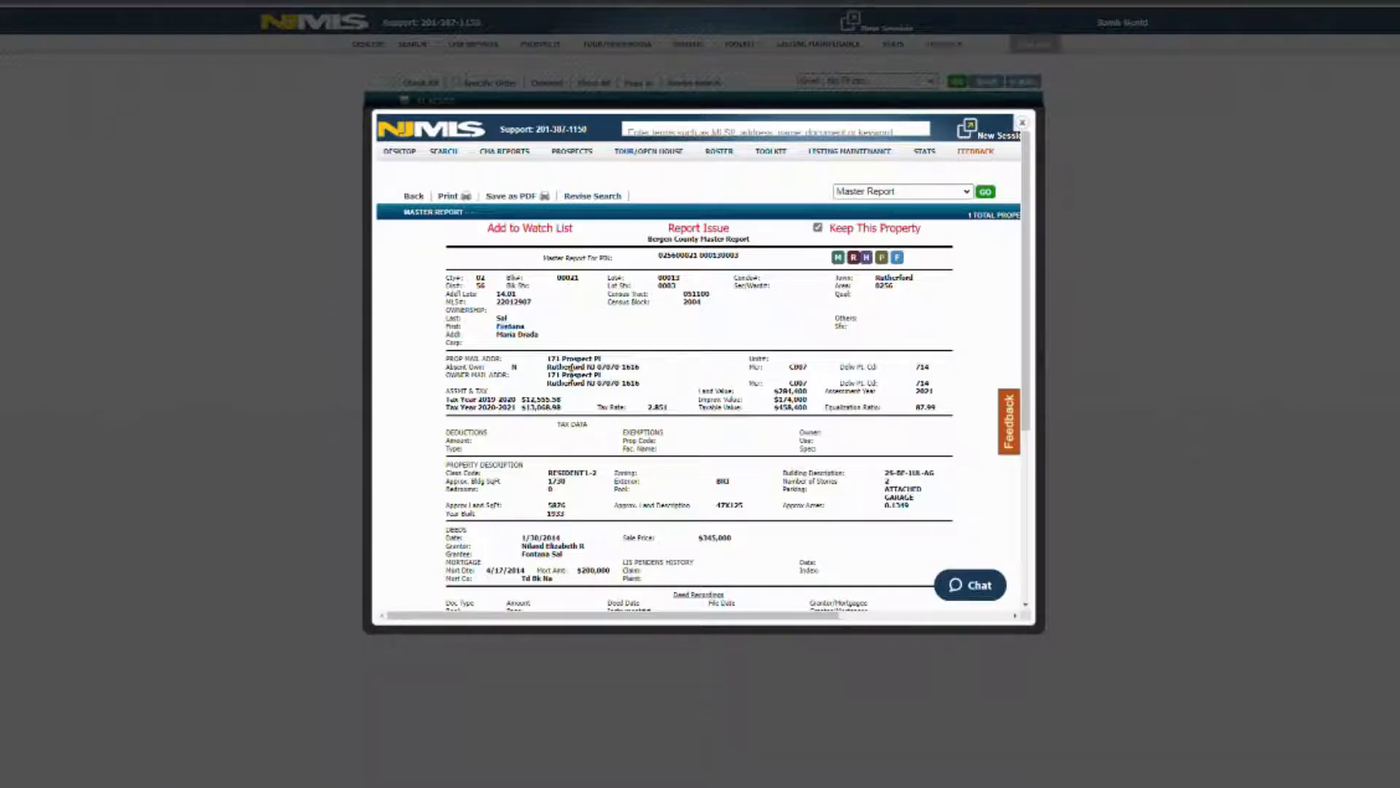
Check the owner's mailing address in the Master Report, then reopen the Full Report for listing 22012907.
{"action": "left_click", "coordinate": [572, 376]}
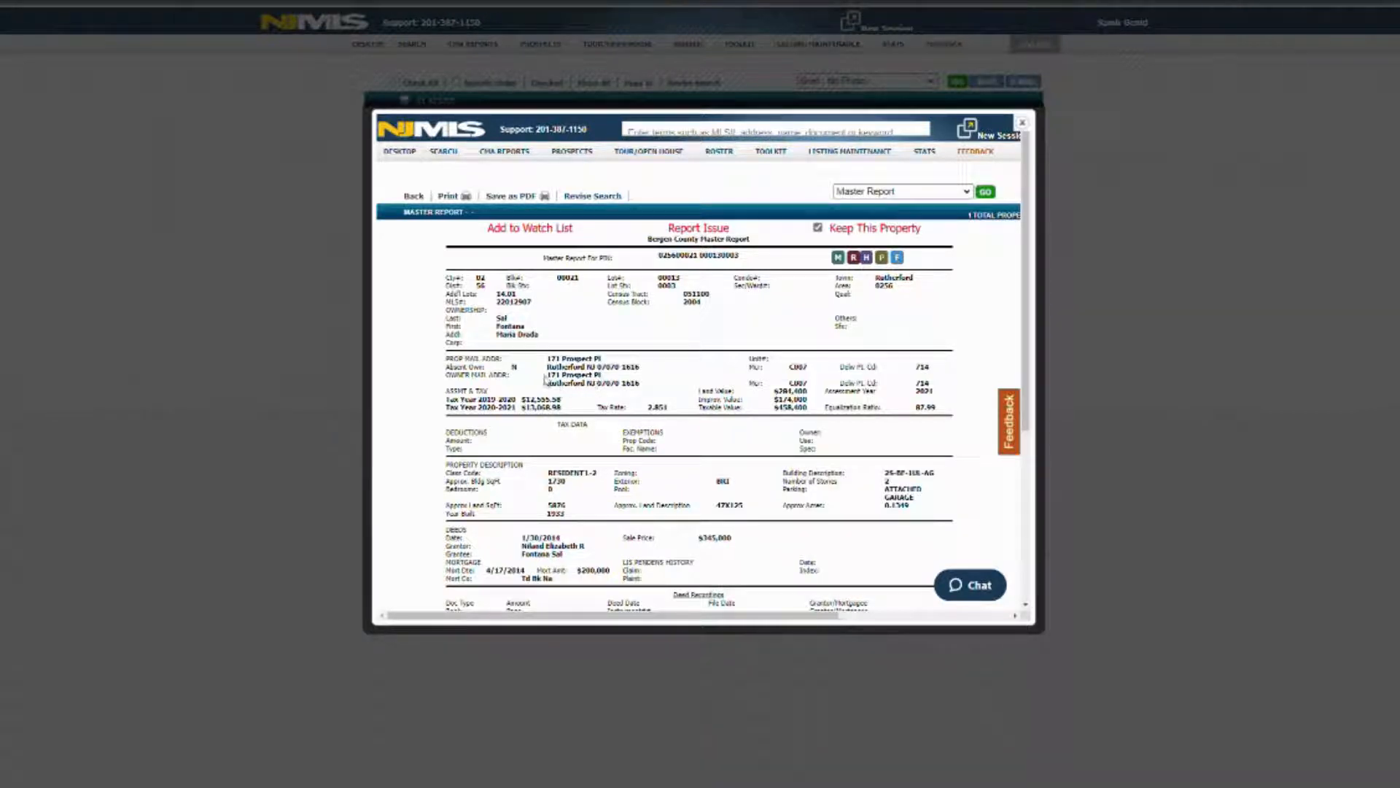
{"action": "left_click_drag", "start_coordinate": [547, 375], "coordinate": [645, 391]}
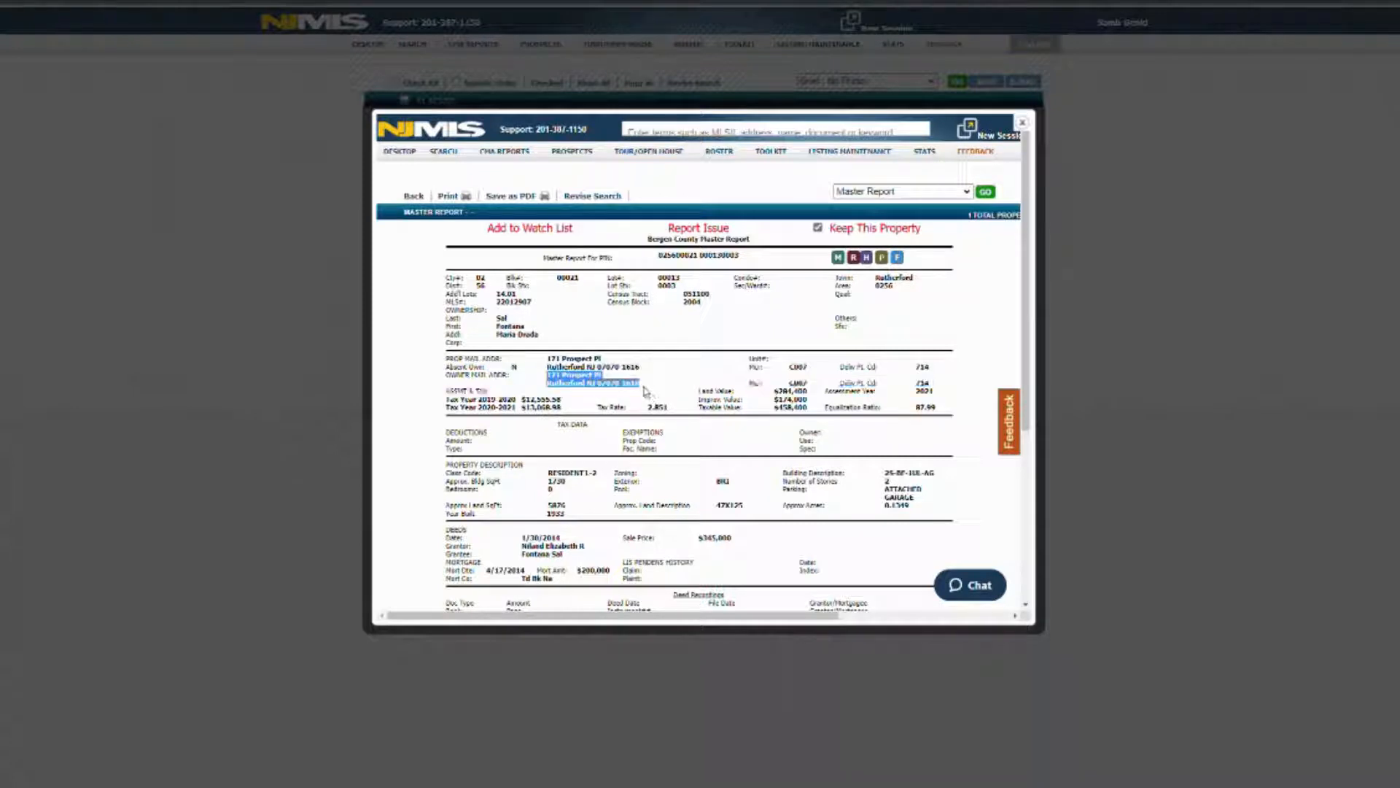
{"action": "left_click", "coordinate": [612, 389]}
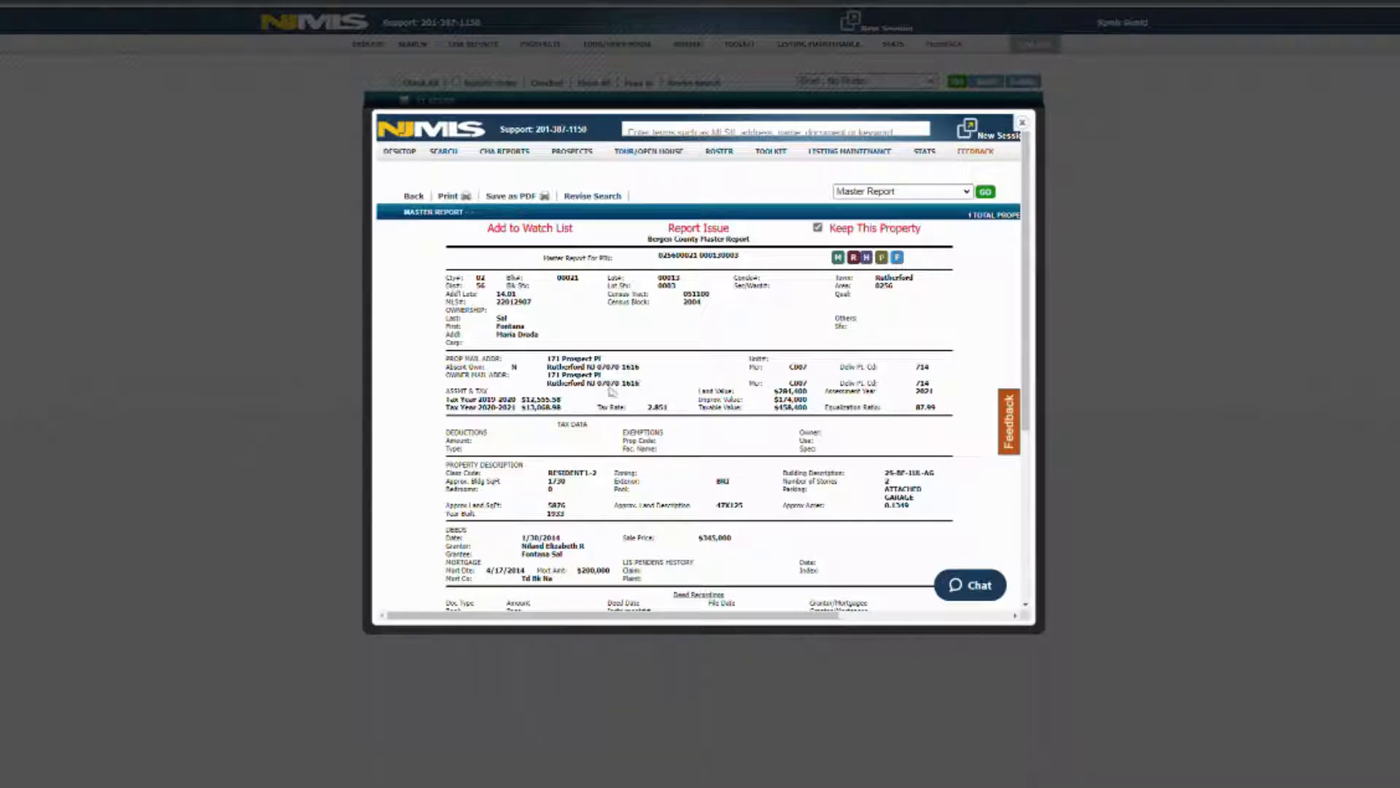
{"action": "left_click", "coordinate": [1022, 124]}
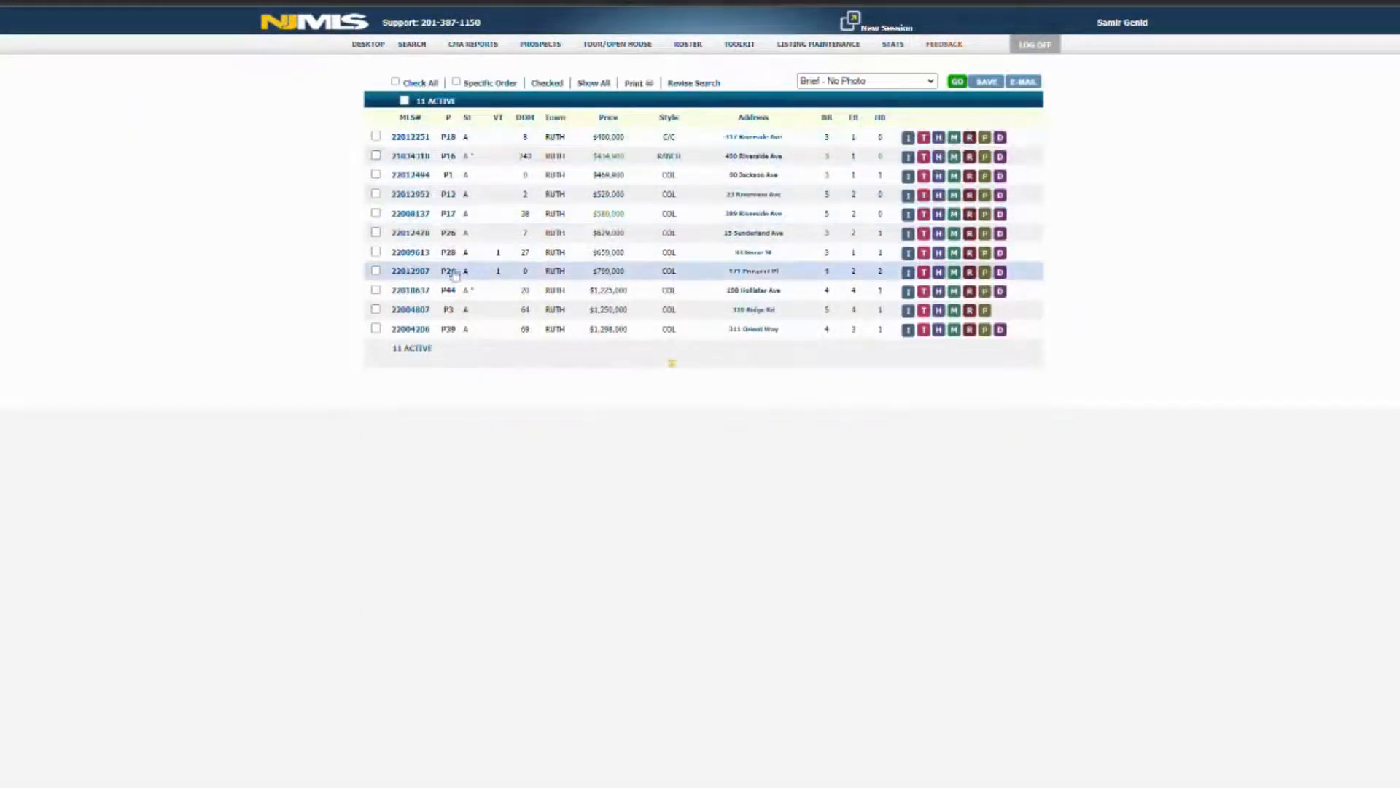
{"action": "left_click", "coordinate": [422, 275]}
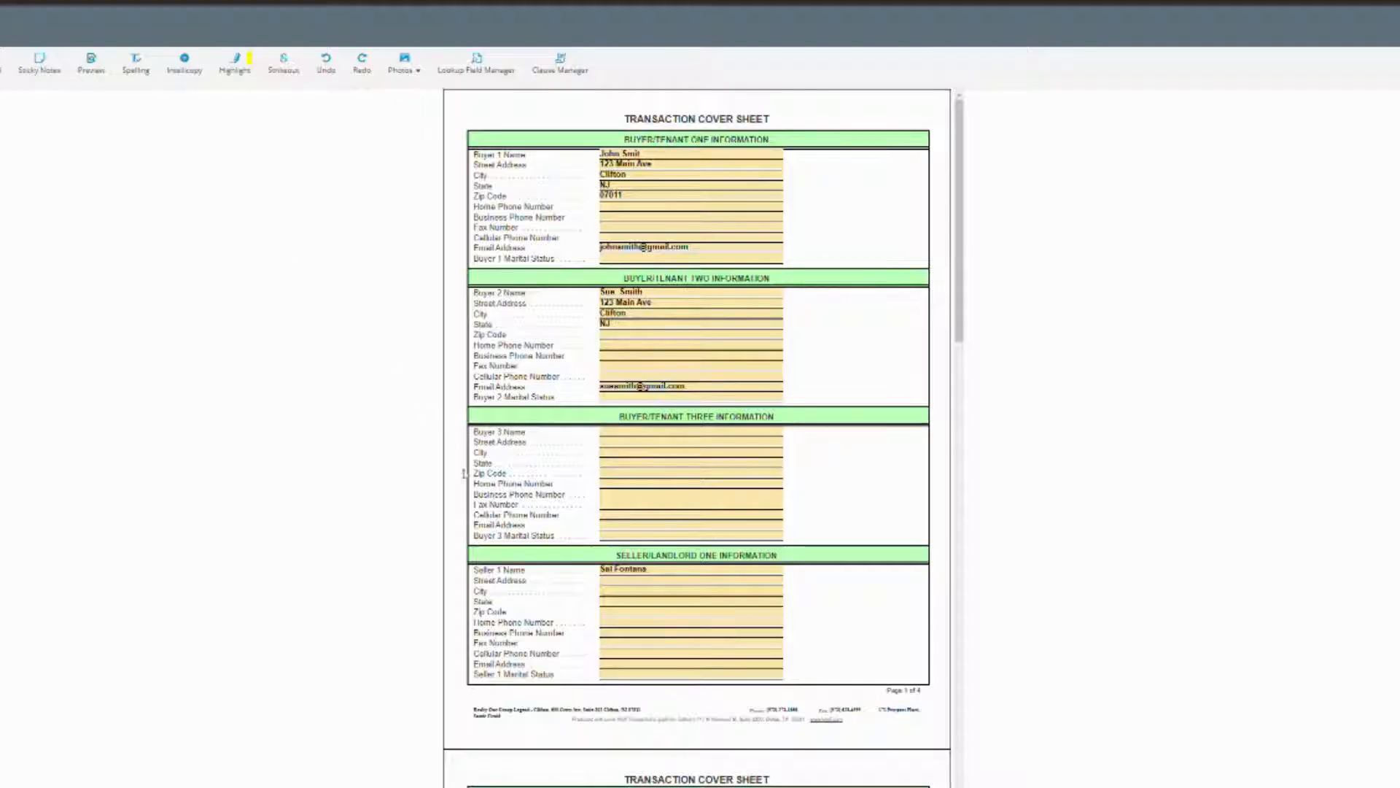
{"action": "left_click", "coordinate": [625, 586]}
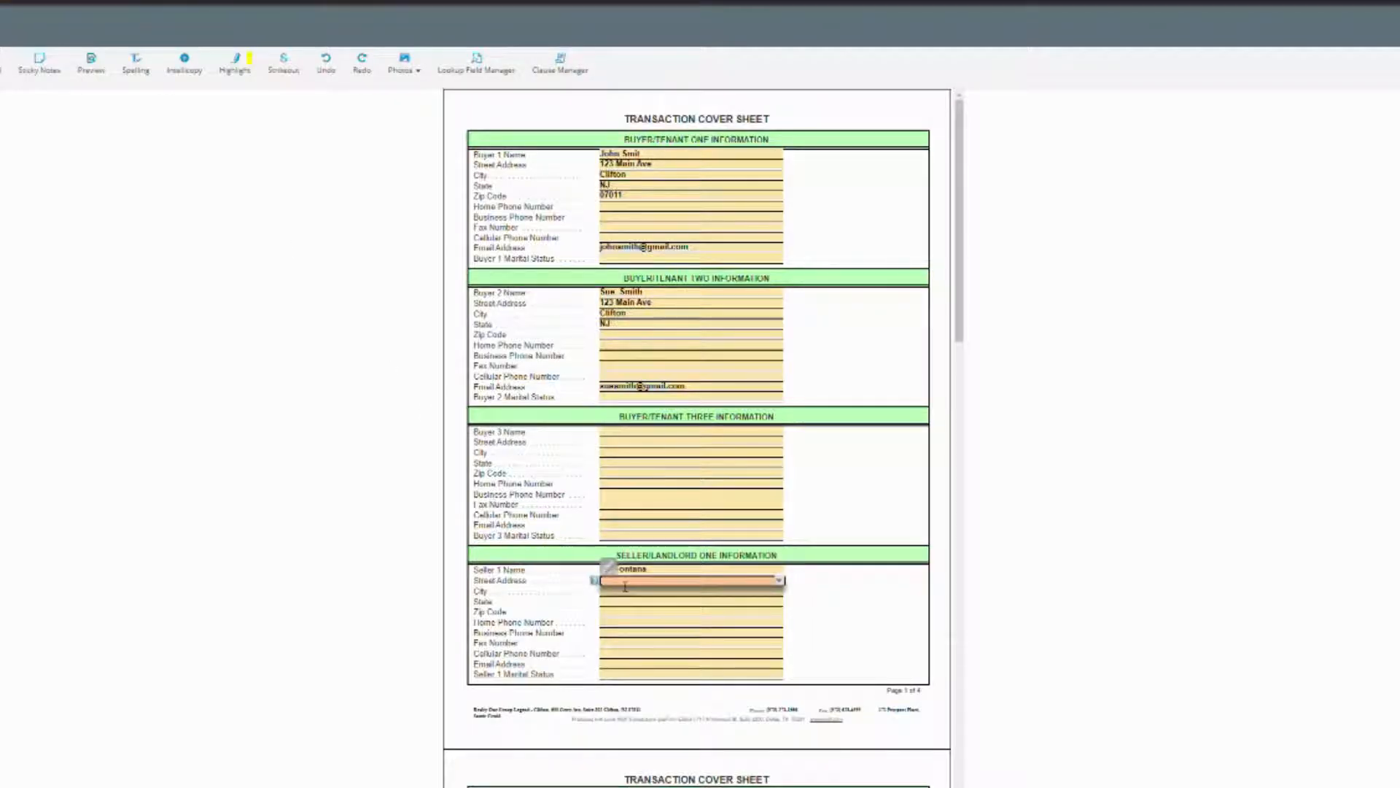
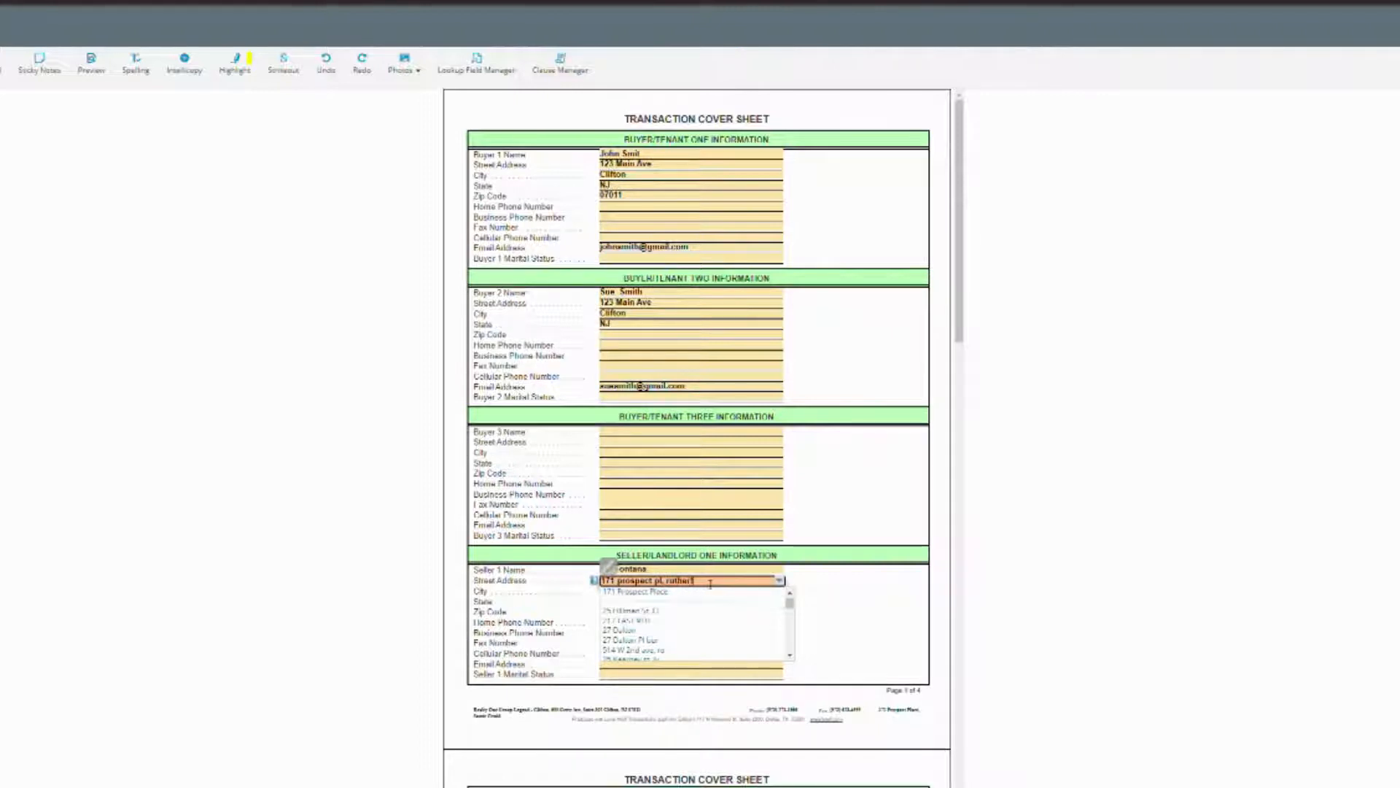
{"action": "left_click", "coordinate": [727, 593]}
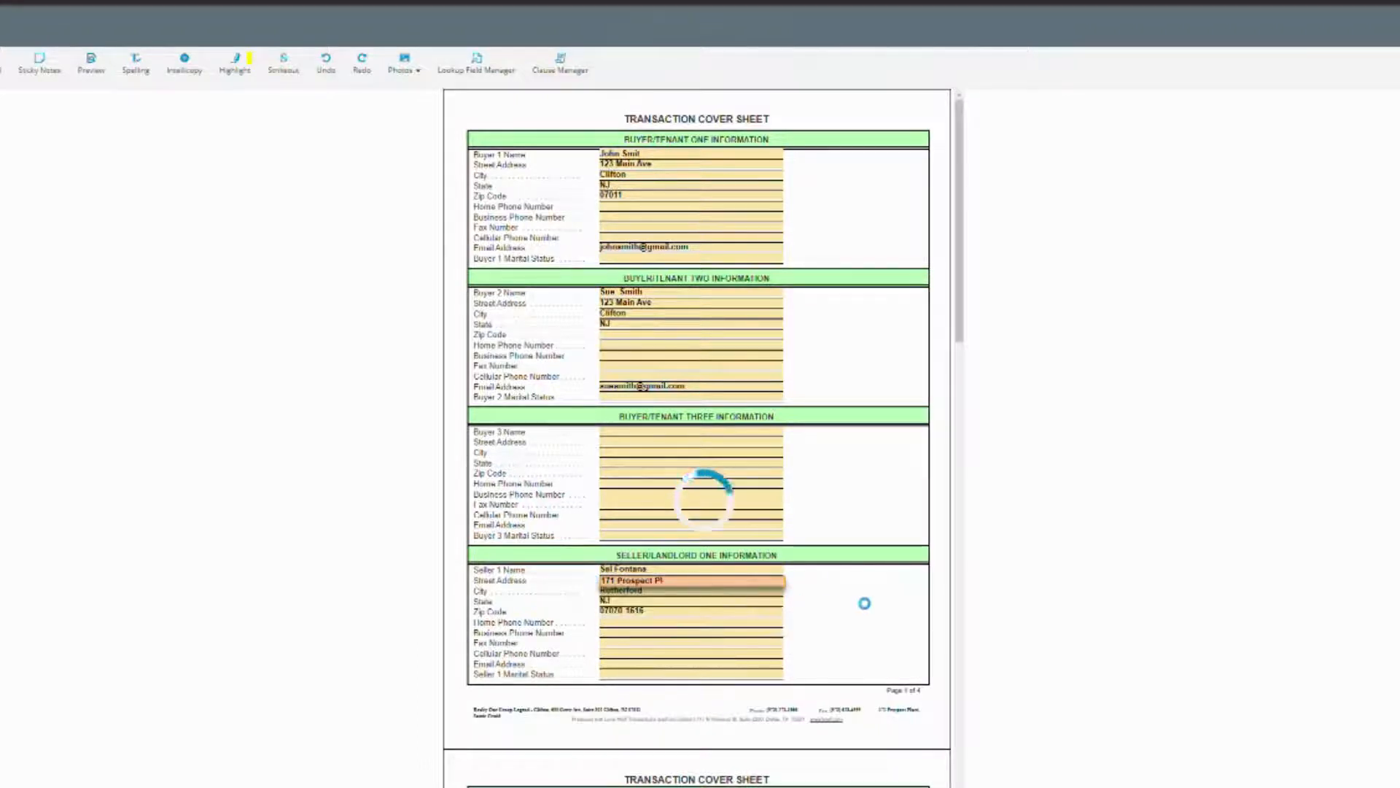
{"action": "scroll", "coordinate": [661, 732], "scroll_direction": "down", "scroll_amount": 2}
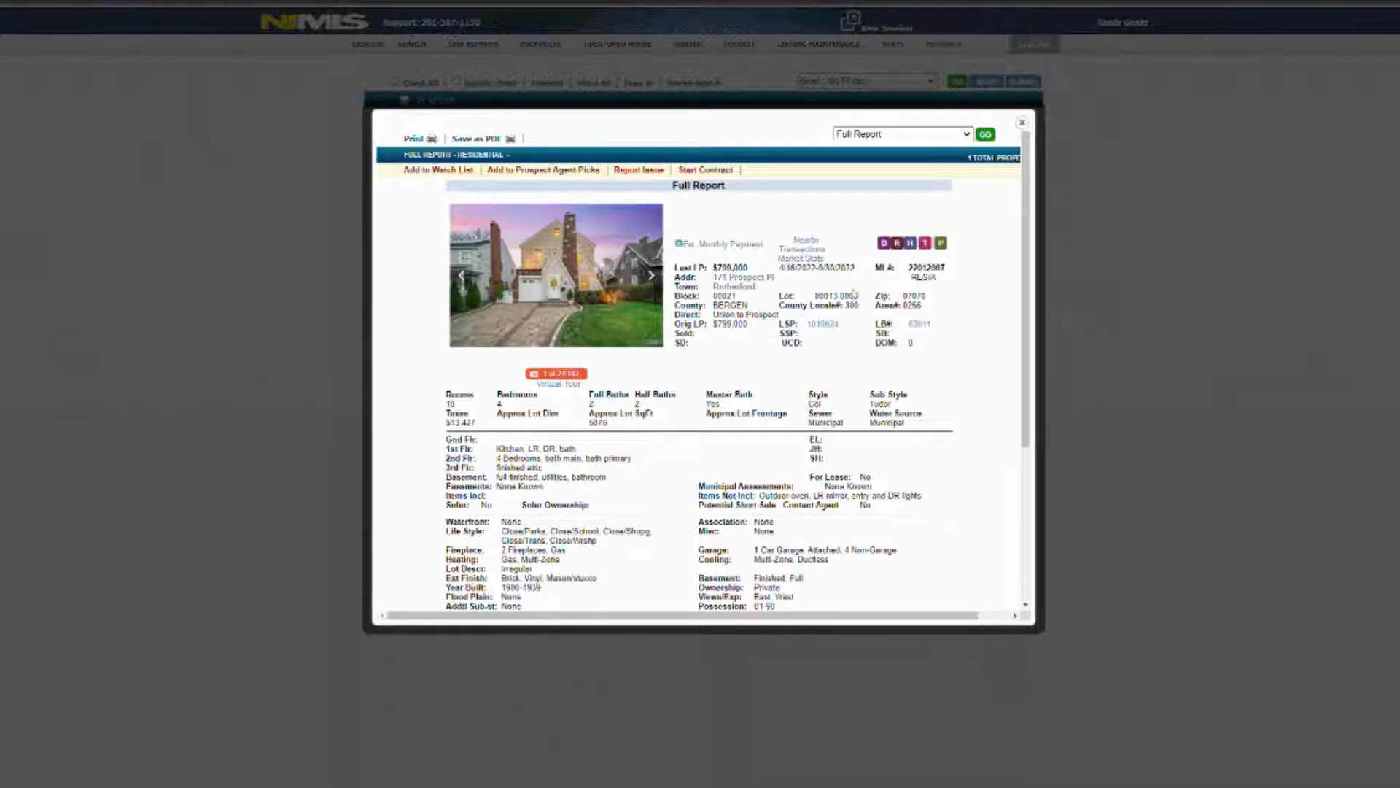
Reopen the property's tax Master Report and select the additional owner's name.
{"action": "left_click", "coordinate": [926, 244]}
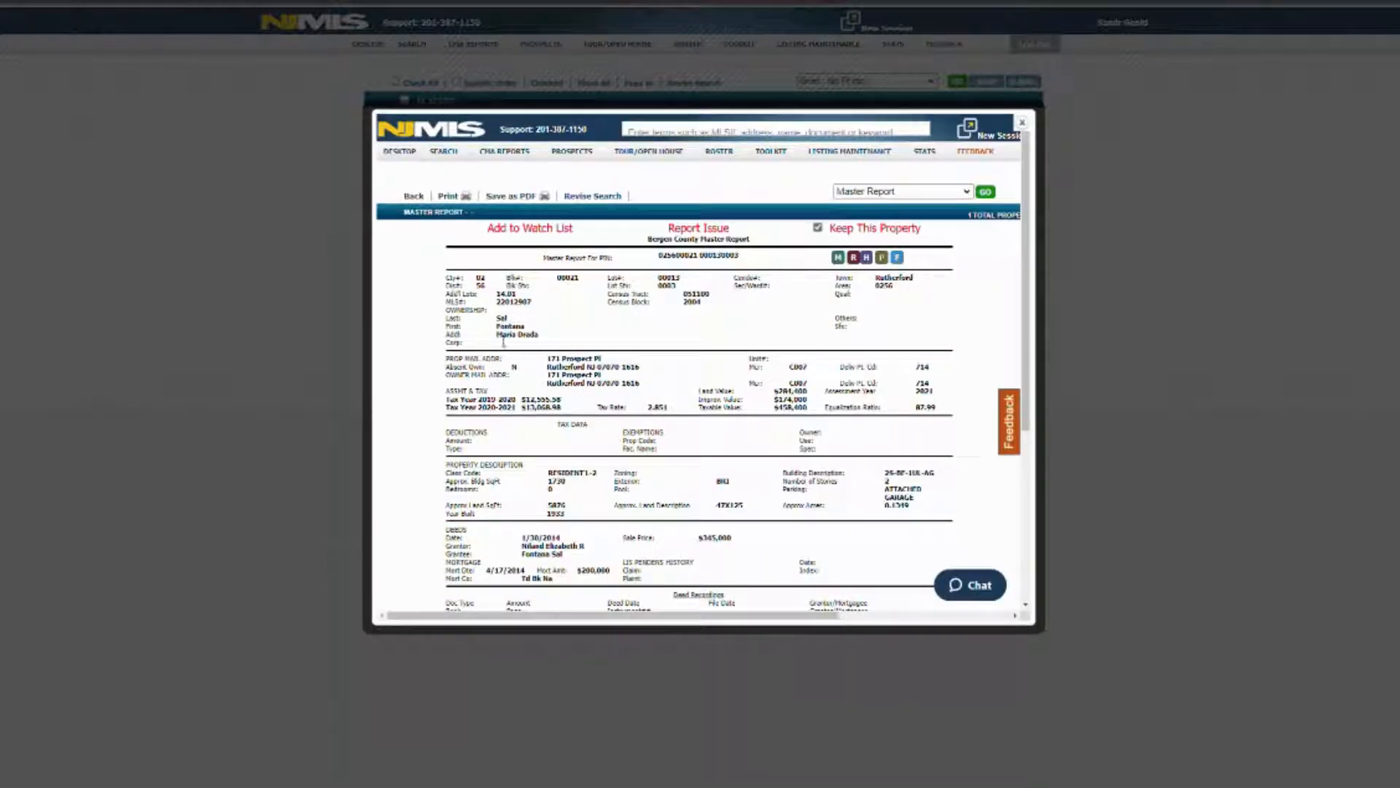
{"action": "left_click_drag", "start_coordinate": [498, 336], "coordinate": [539, 338]}
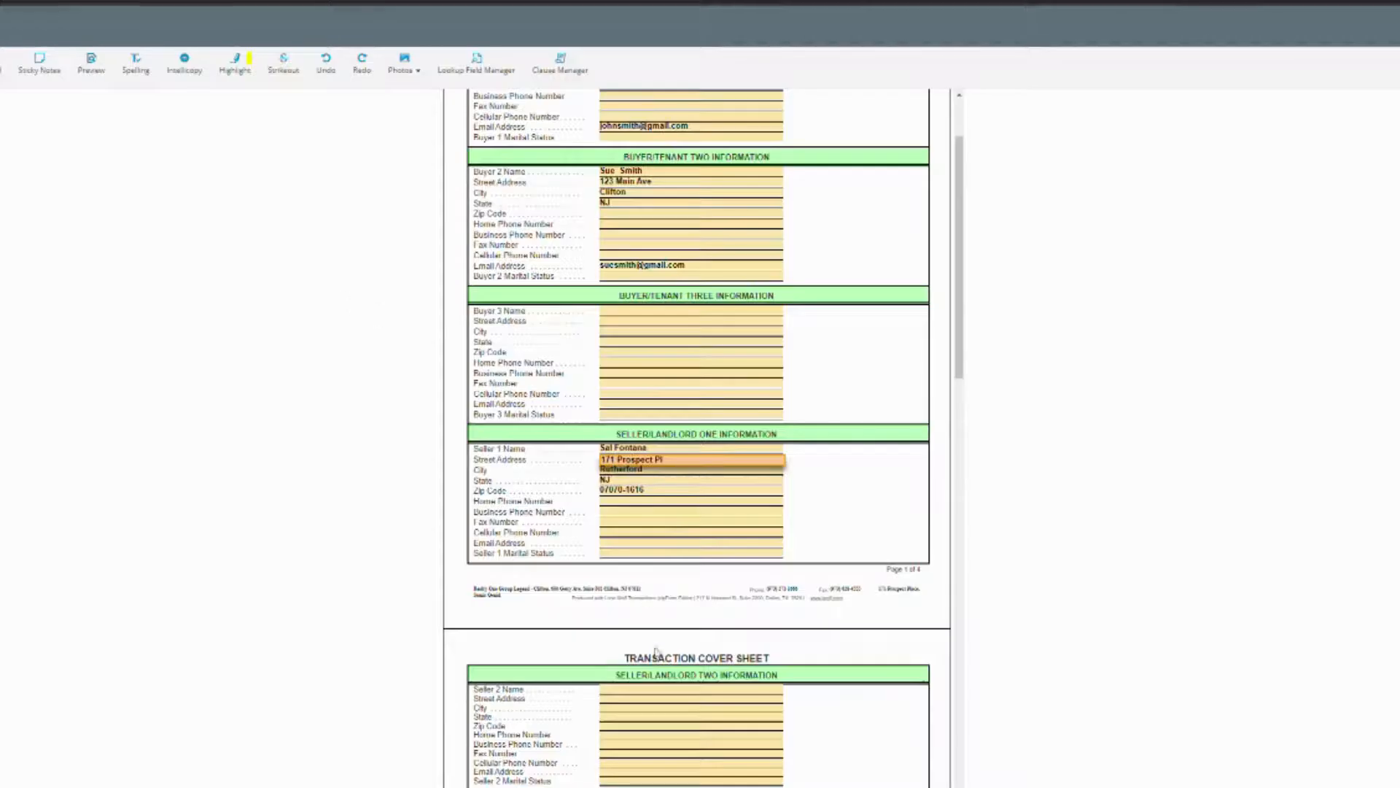
Enter Seller 2's full name, then fill the street, city, state and zip from the suggested property address.
{"action": "left_click", "coordinate": [660, 693]}
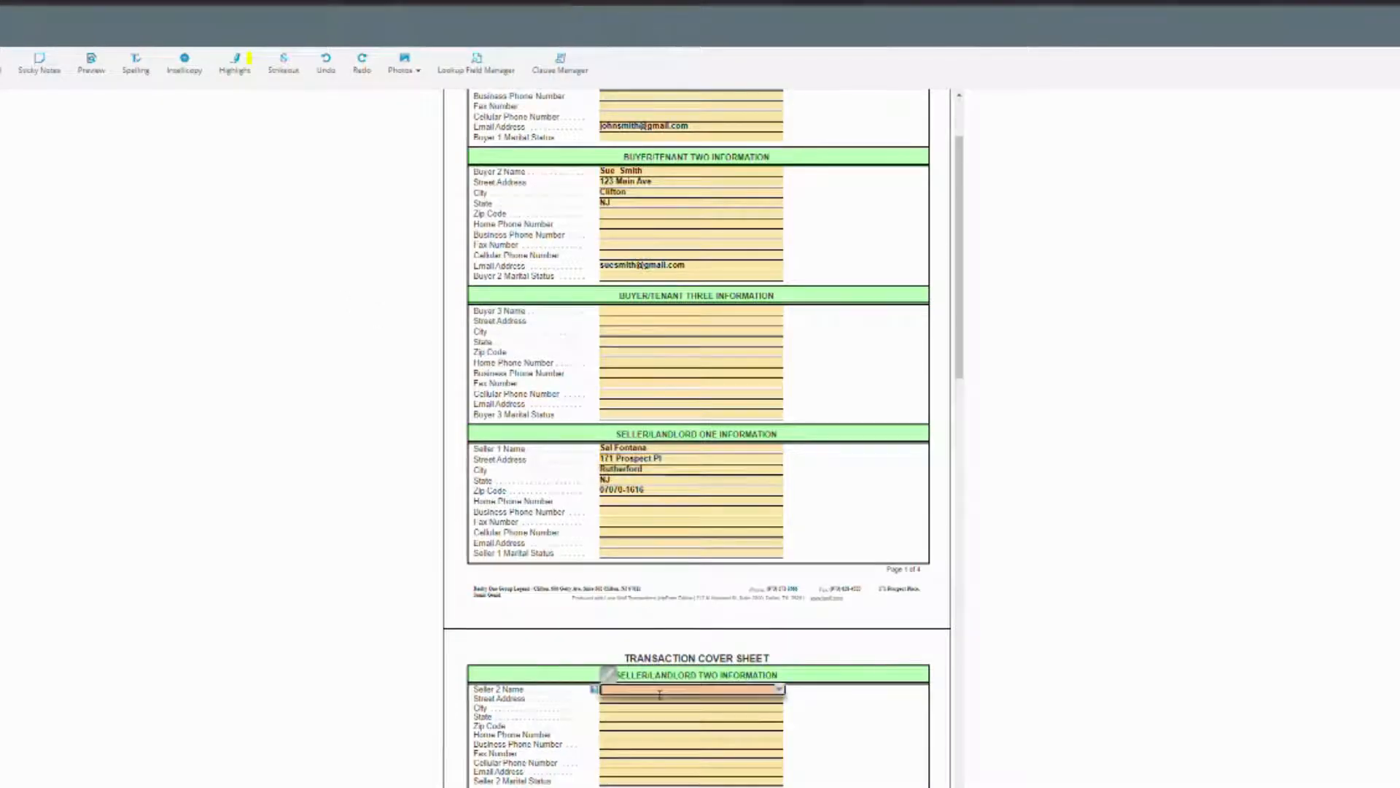
{"action": "left_click", "coordinate": [841, 713]}
{"action": "left_click", "coordinate": [698, 700]}
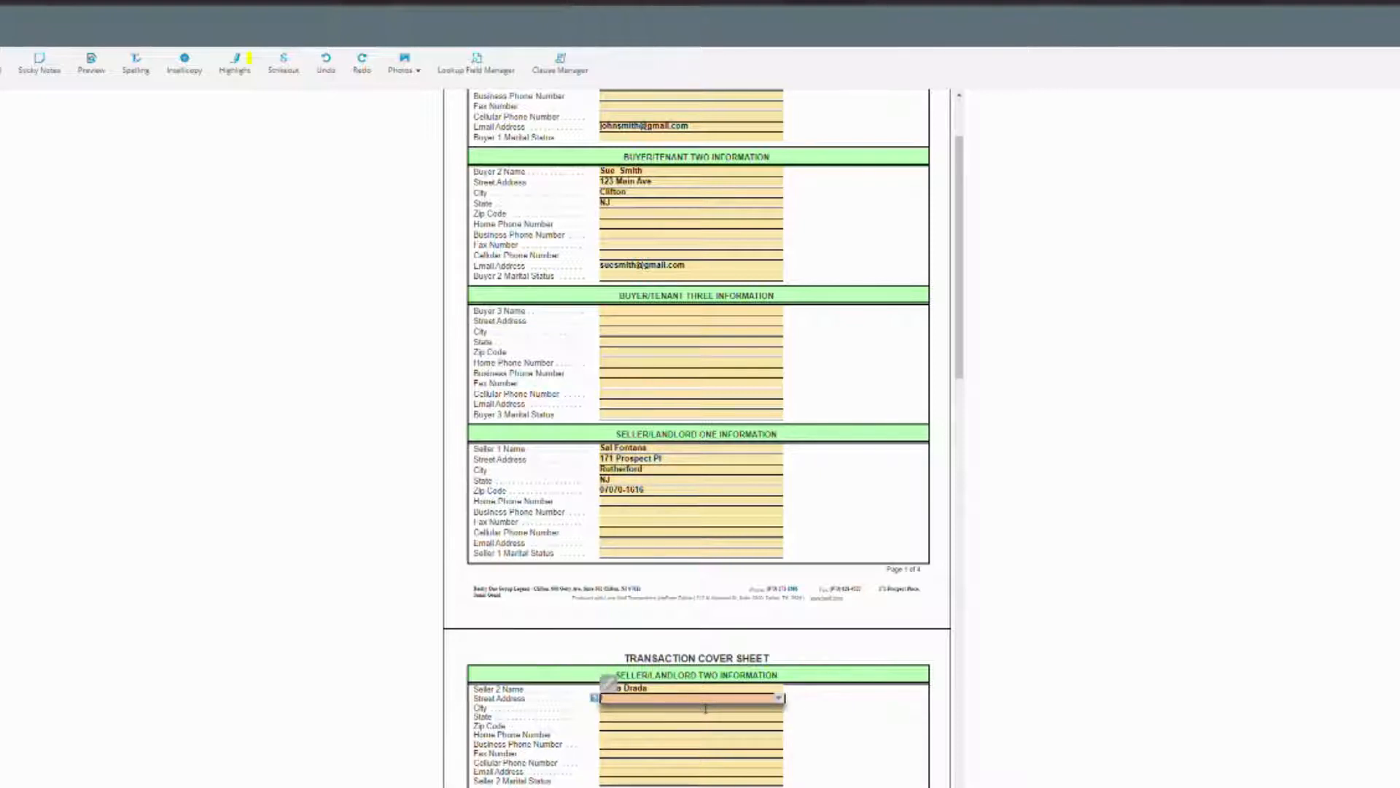
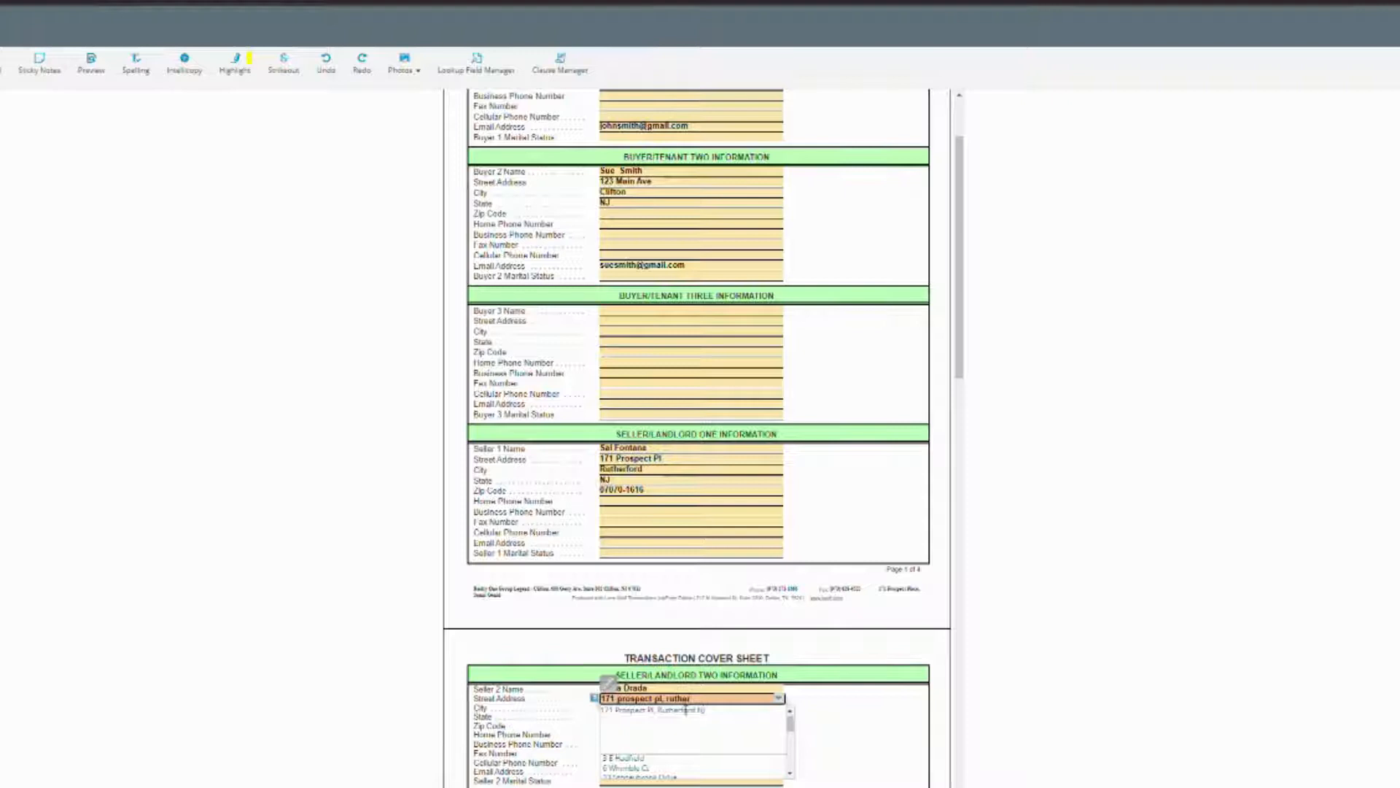
{"action": "left_click", "coordinate": [690, 722]}
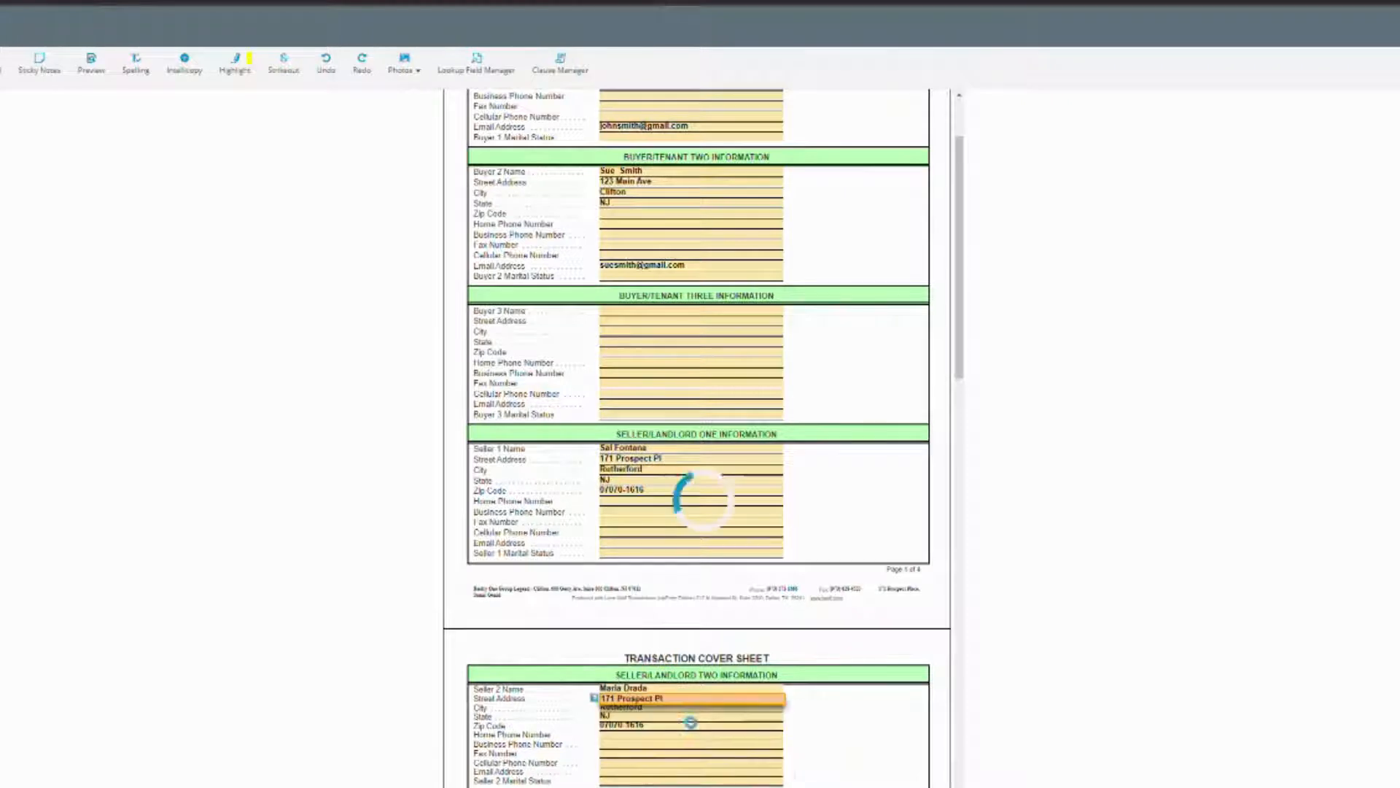
{"action": "scroll", "coordinate": [544, 369], "scroll_direction": "up", "scroll_amount": 2}
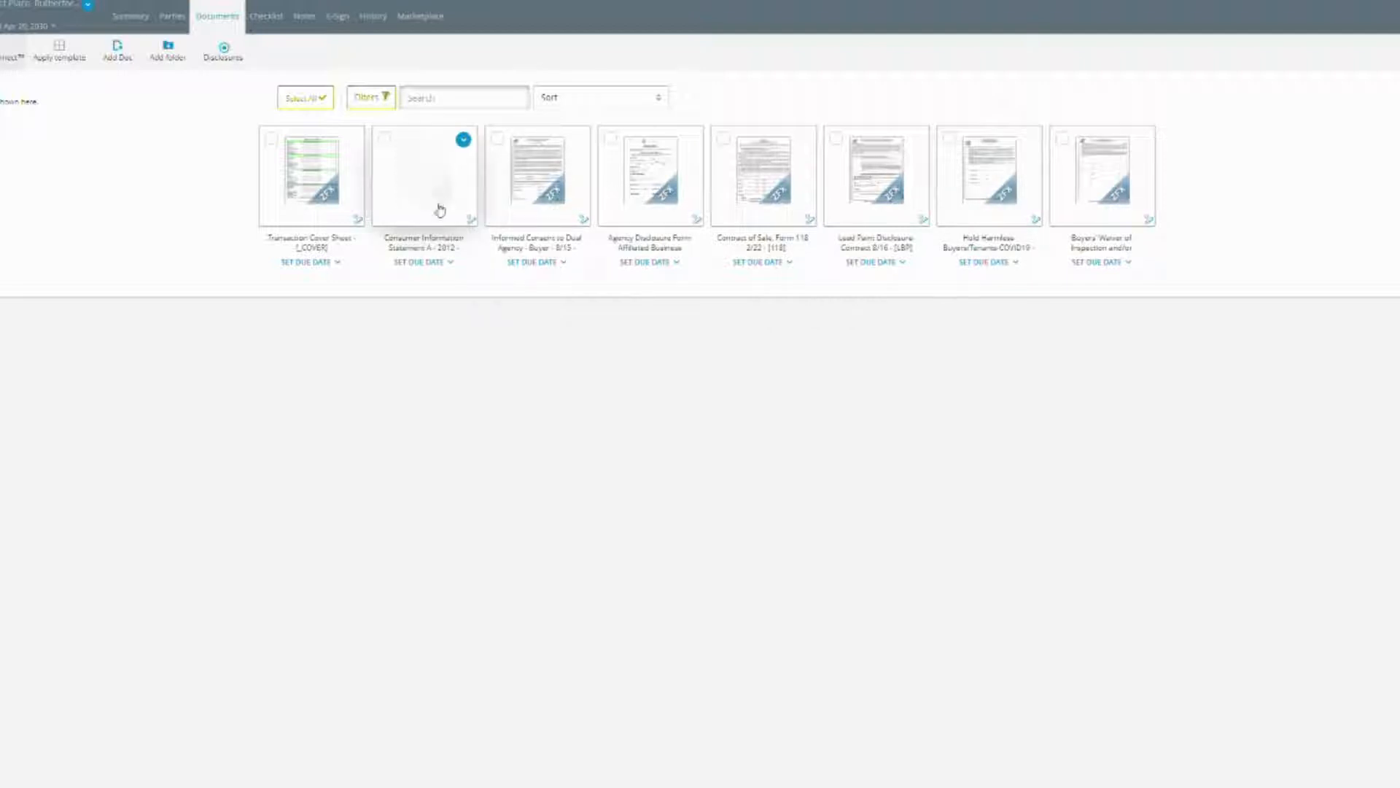
On the Consumer Information Statement, choose the agent as licensee and Realty One Group Legend as brokerage firm.
{"action": "left_click", "coordinate": [434, 205]}
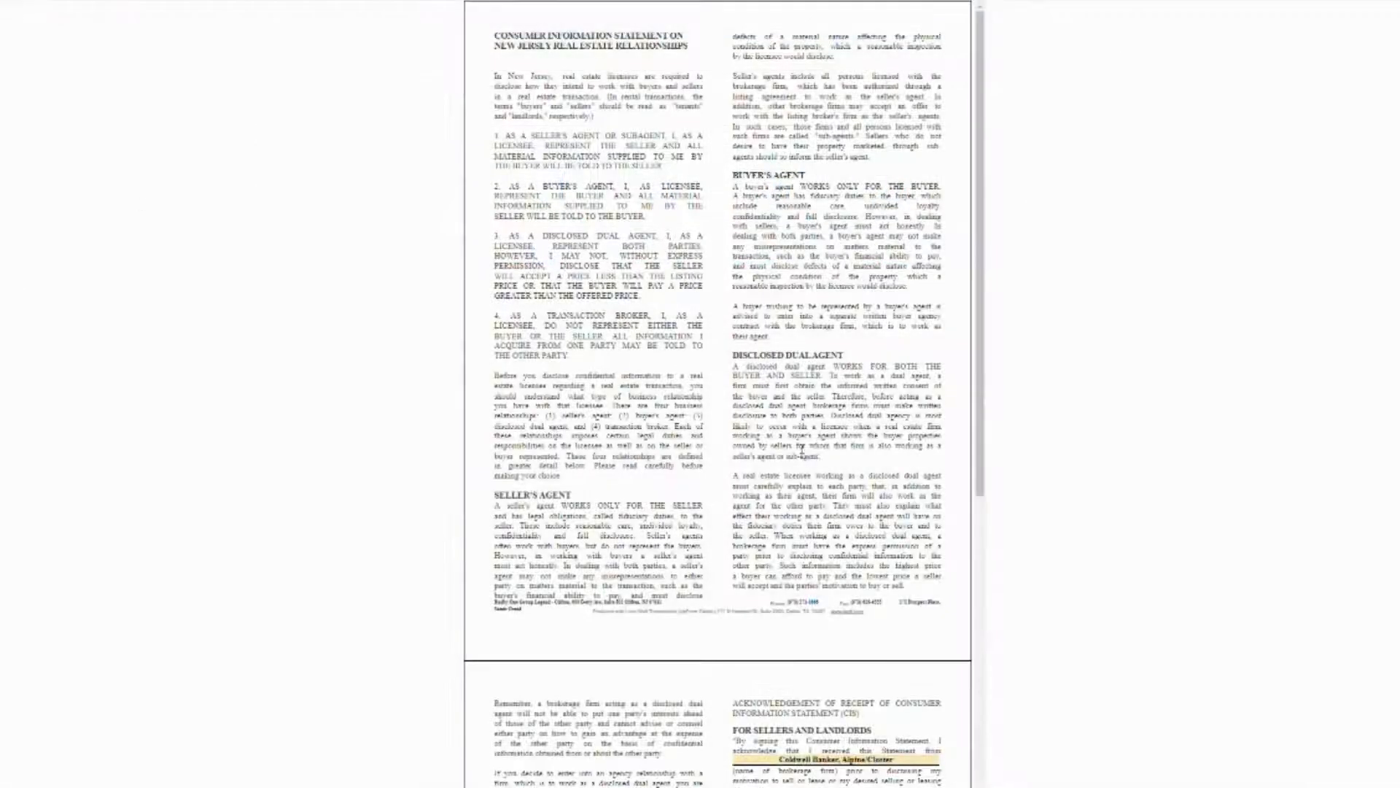
{"action": "scroll", "coordinate": [730, 402], "scroll_direction": "down", "scroll_amount": 7}
{"action": "left_click", "coordinate": [817, 534]}
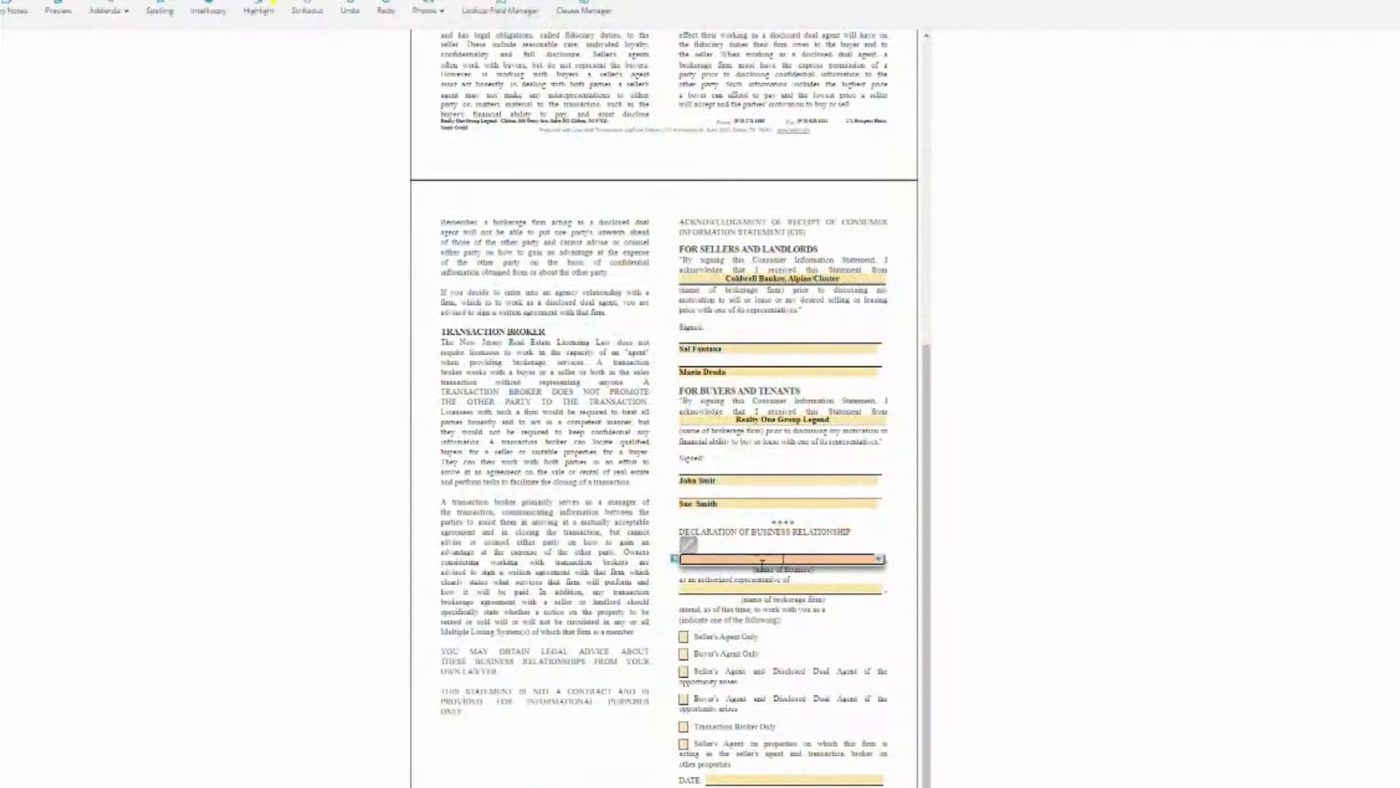
{"action": "type", "text": "Samir"}
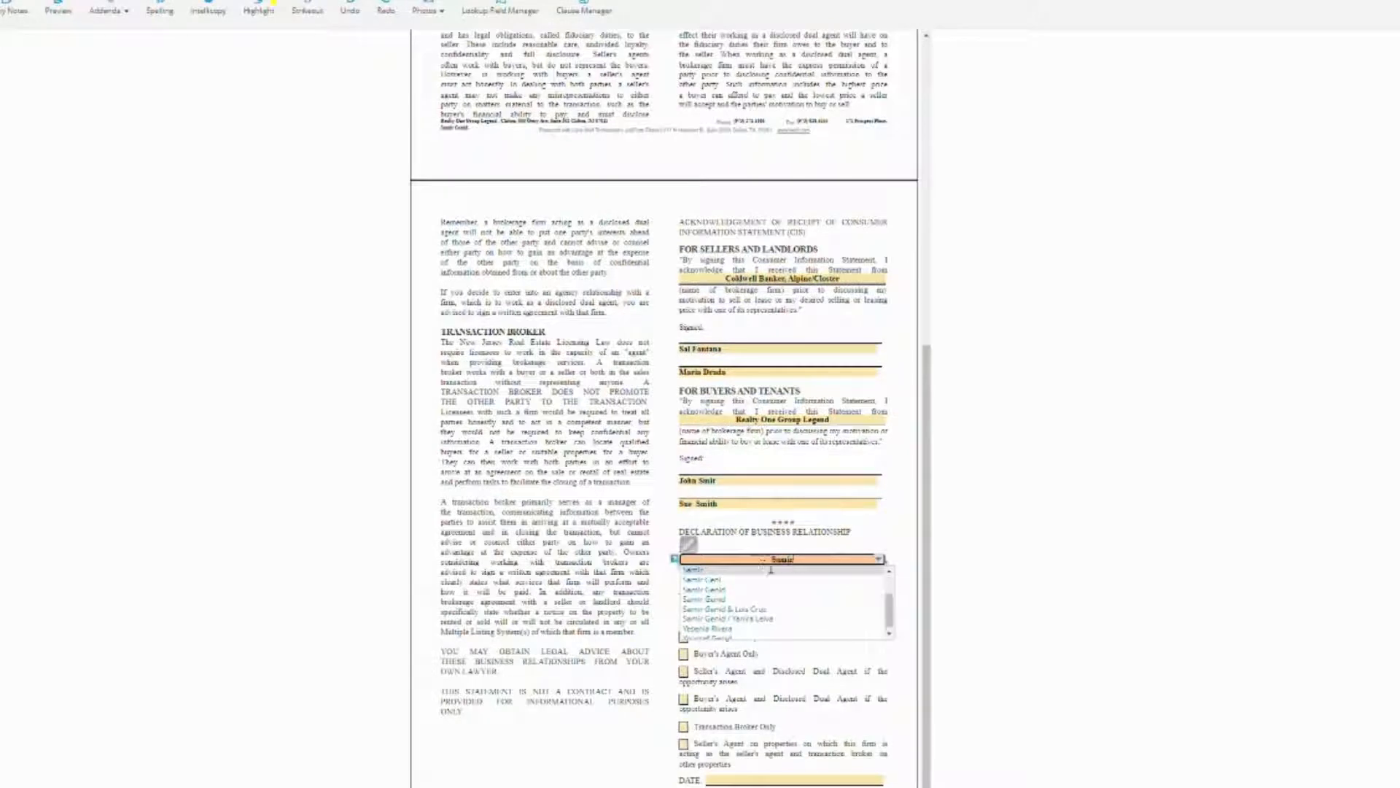
{"action": "left_click", "coordinate": [759, 599]}
{"action": "left_click", "coordinate": [784, 588]}
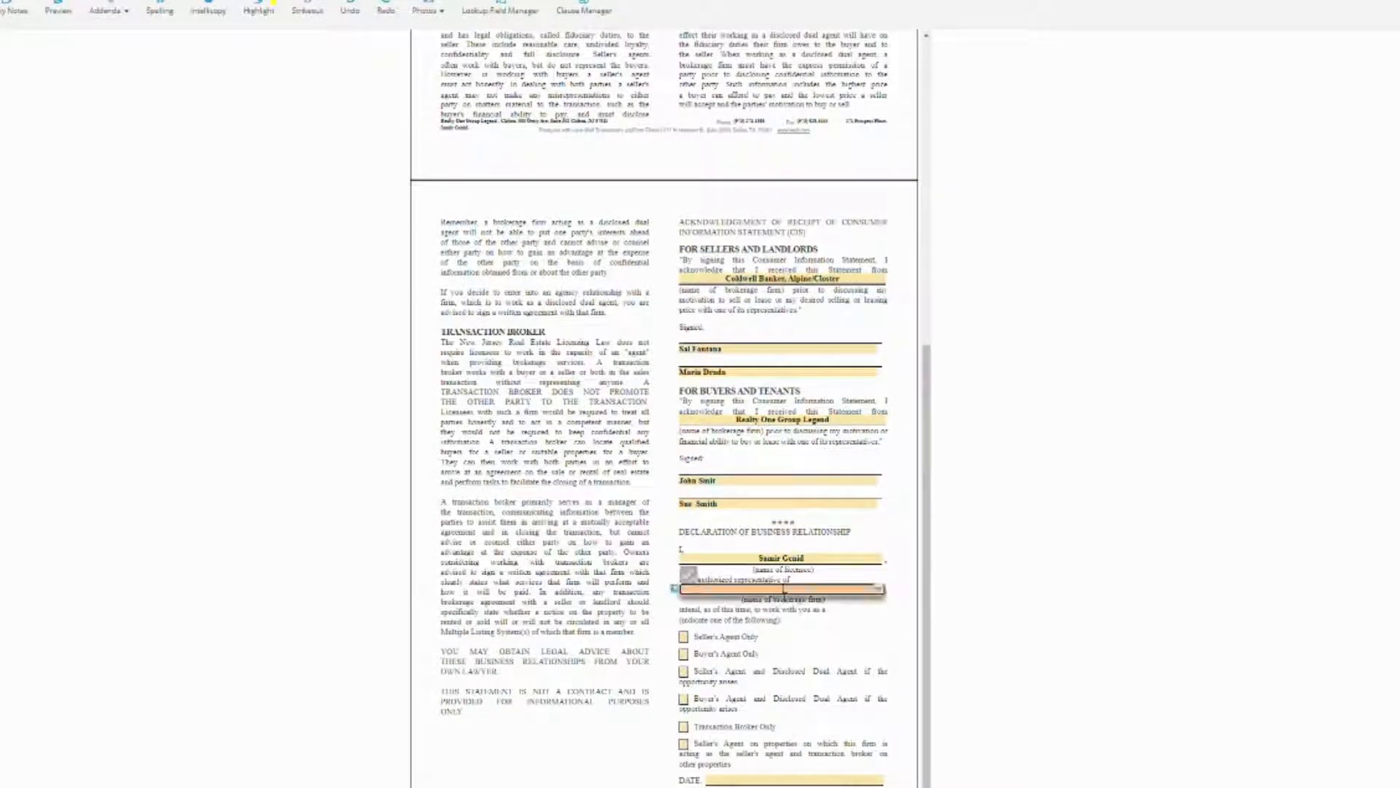
{"action": "type", "text": "Realty"}
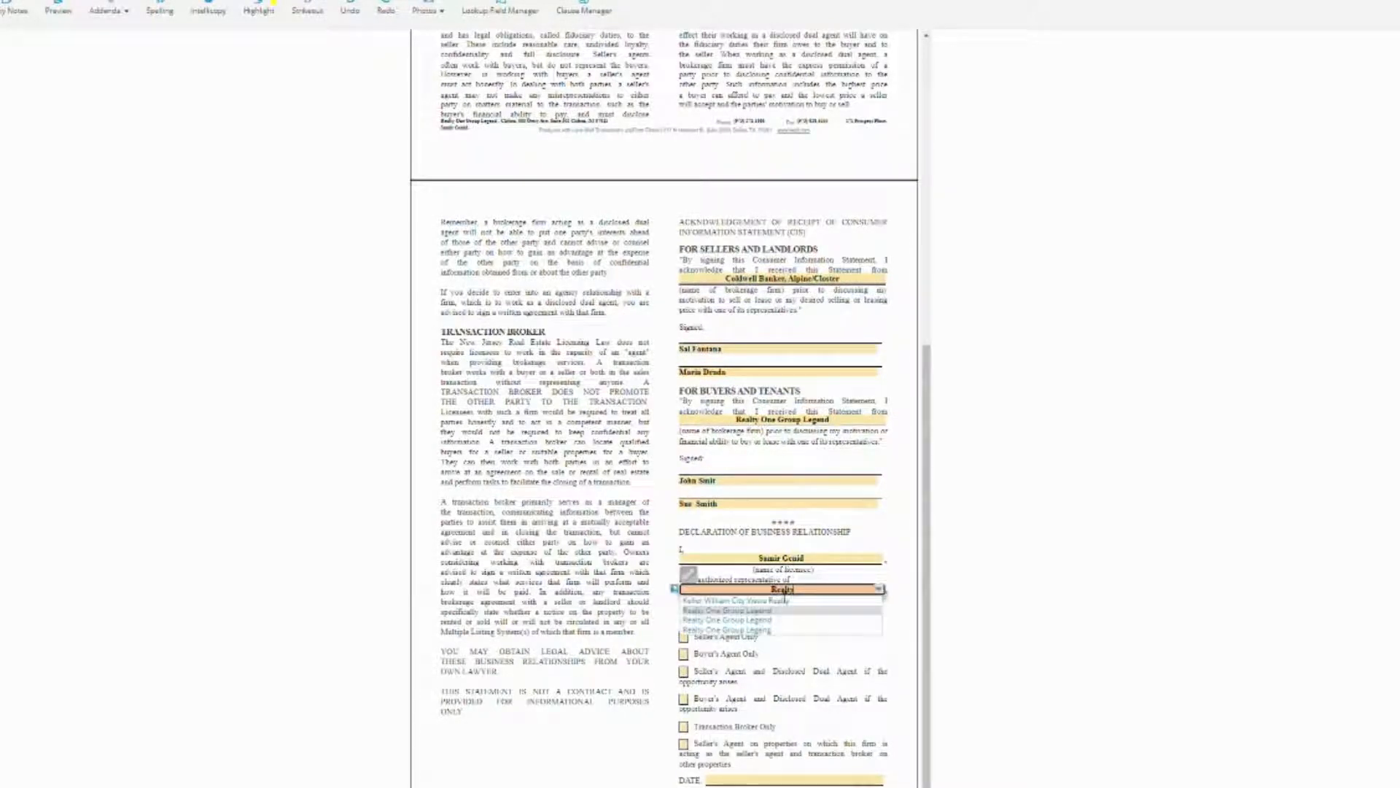
{"action": "left_click", "coordinate": [755, 620]}
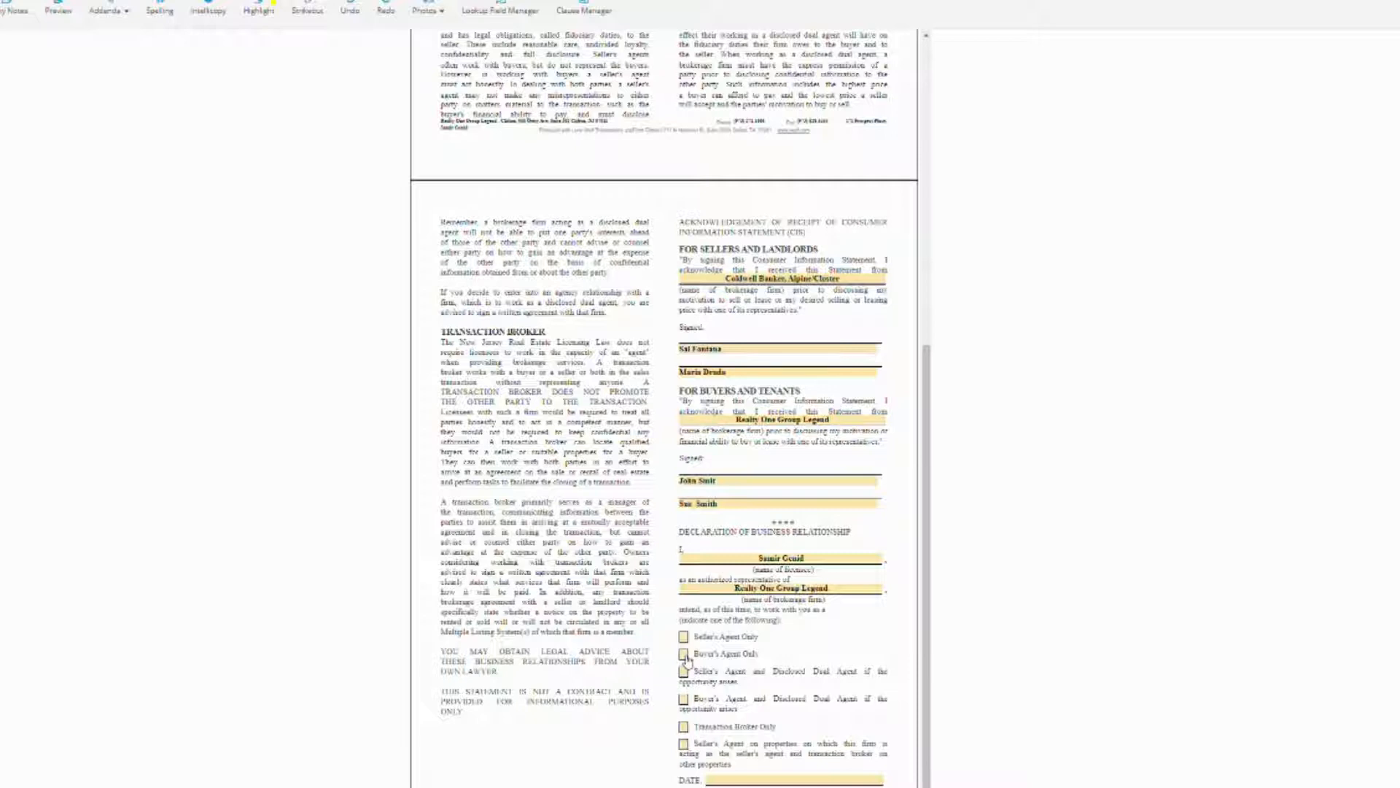
Mark Buyer's Agent Only, date the declaration April 20, 2022, and correct the buyer's name spelling.
{"action": "left_click", "coordinate": [684, 656]}
{"action": "left_click", "coordinate": [731, 779]}
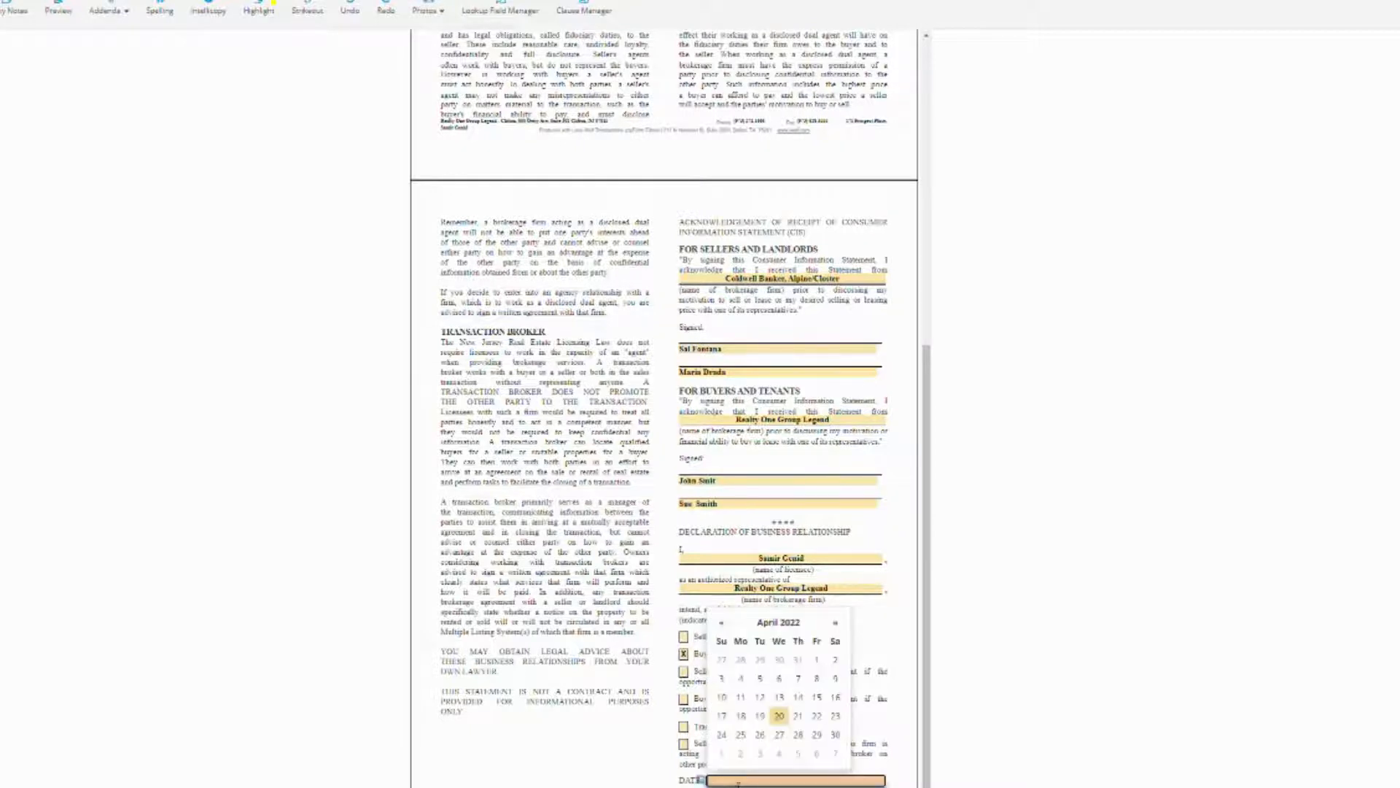
{"action": "left_click", "coordinate": [778, 716]}
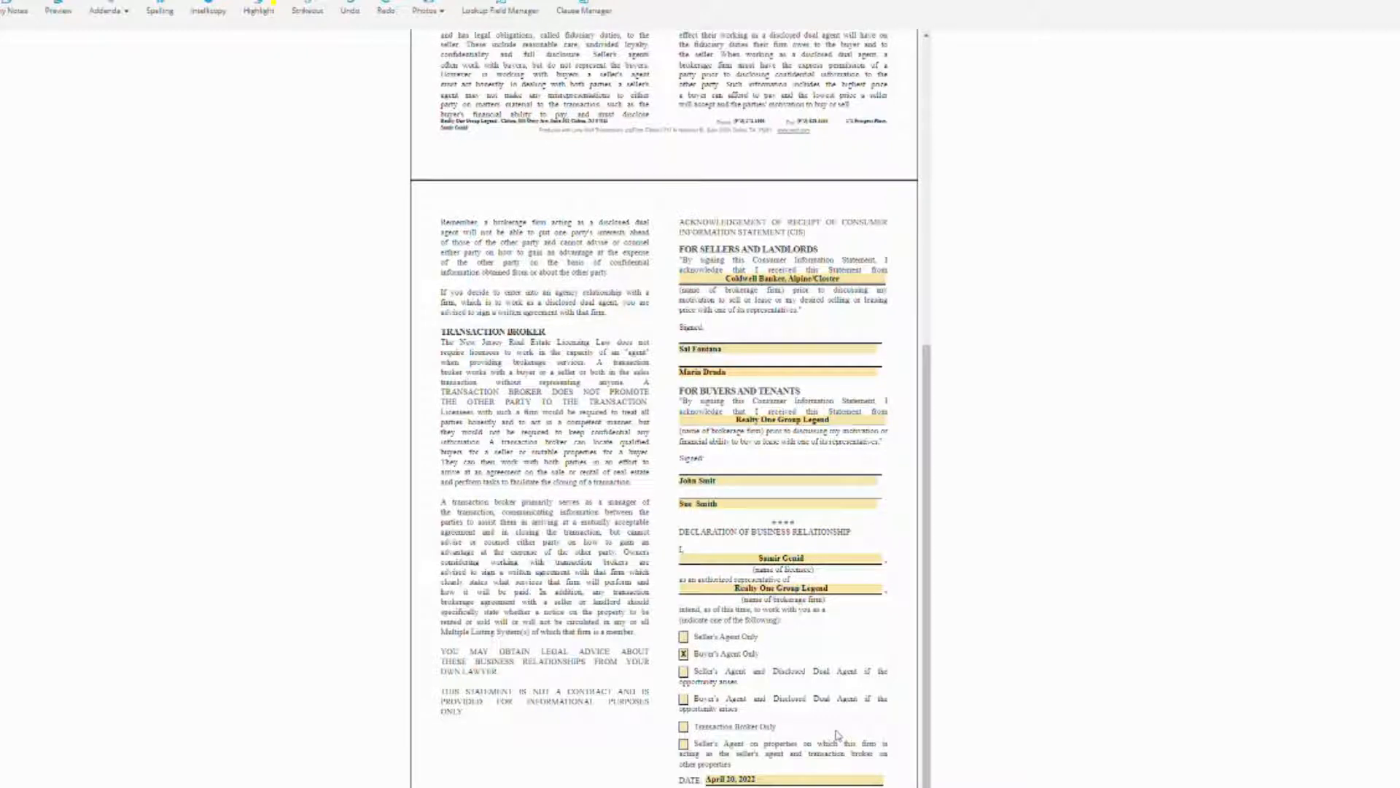
{"action": "left_click", "coordinate": [731, 485]}
{"action": "type", "text": "h"}
{"action": "left_click", "coordinate": [969, 515]}
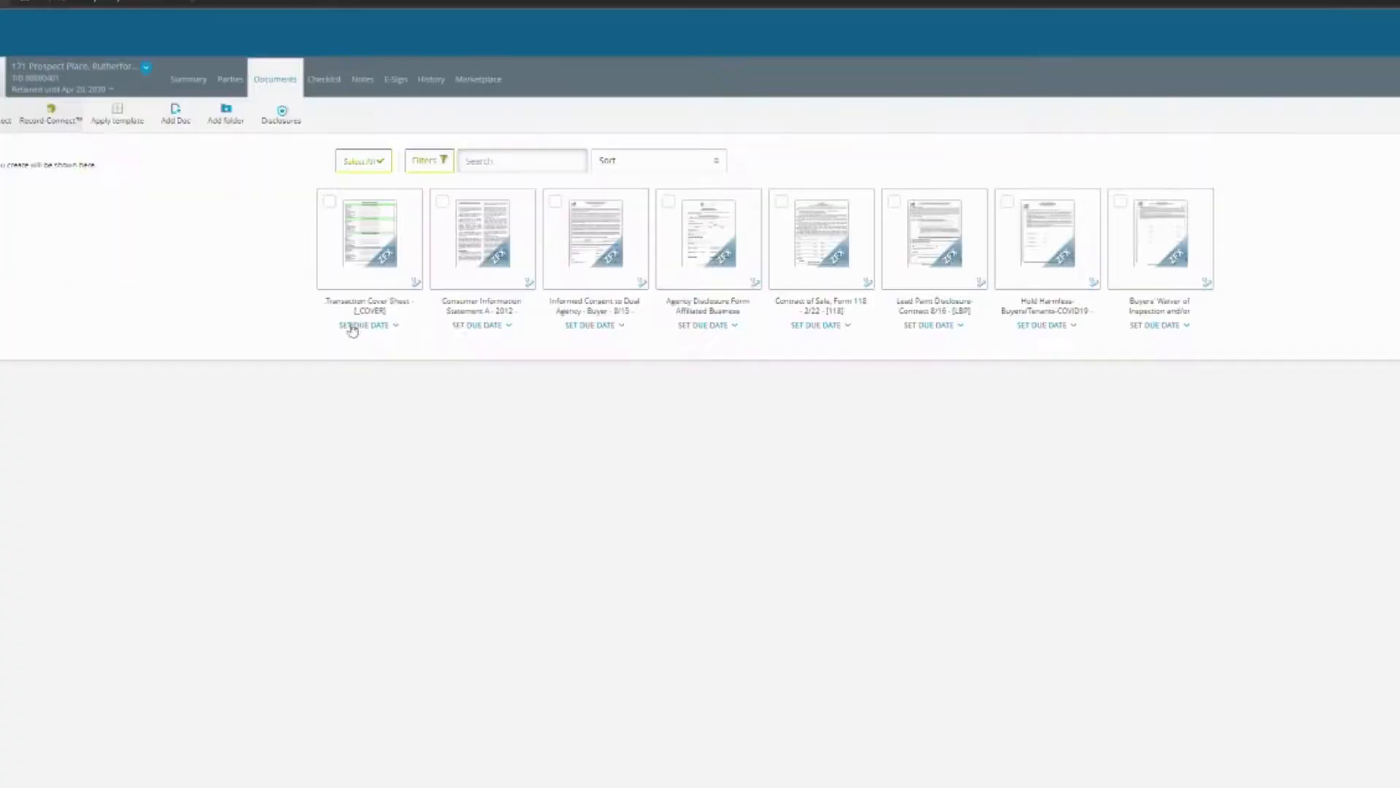
Set the Informed Consent to Dual Agency signing date to April 20, 2022, leaving the buyer signature unchanged.
{"action": "left_click", "coordinate": [375, 275]}
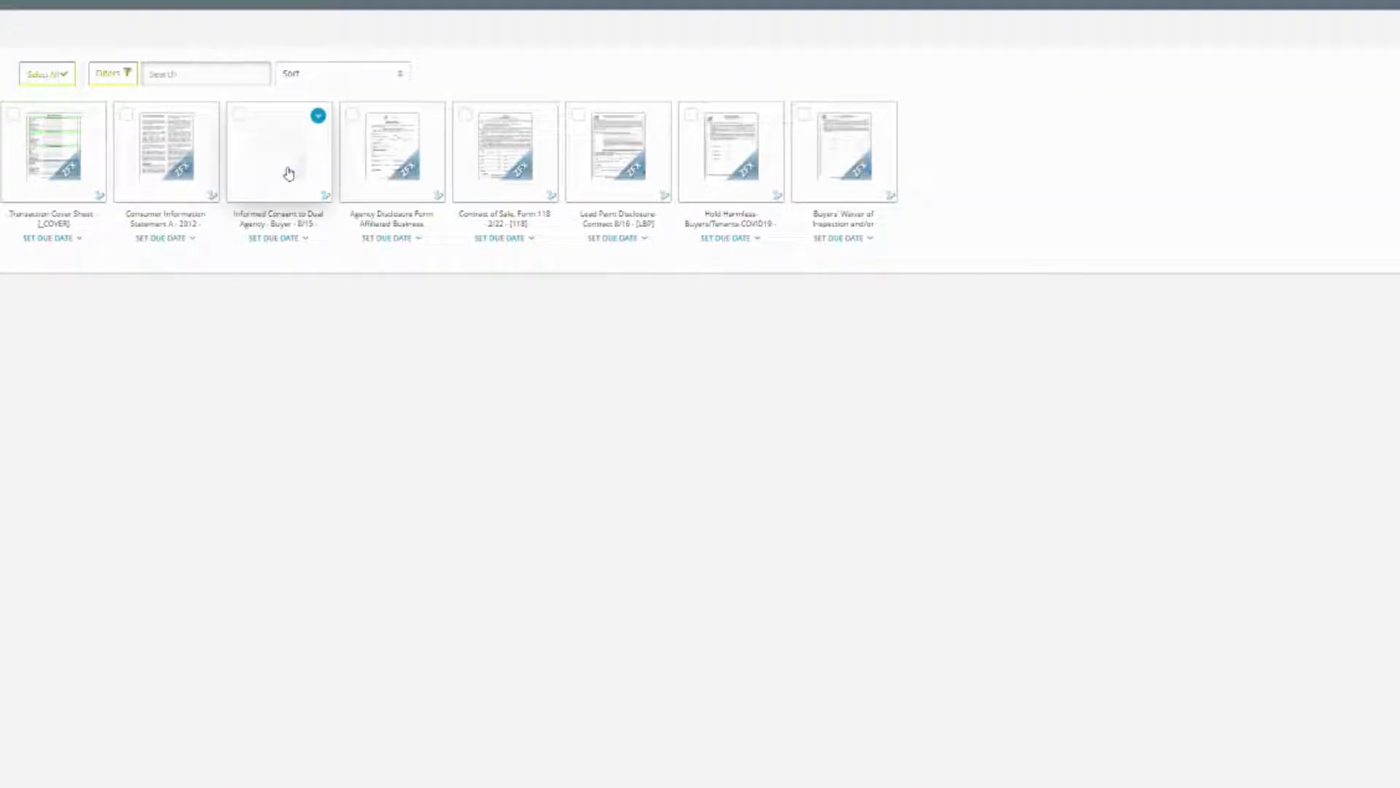
{"action": "left_click", "coordinate": [289, 173]}
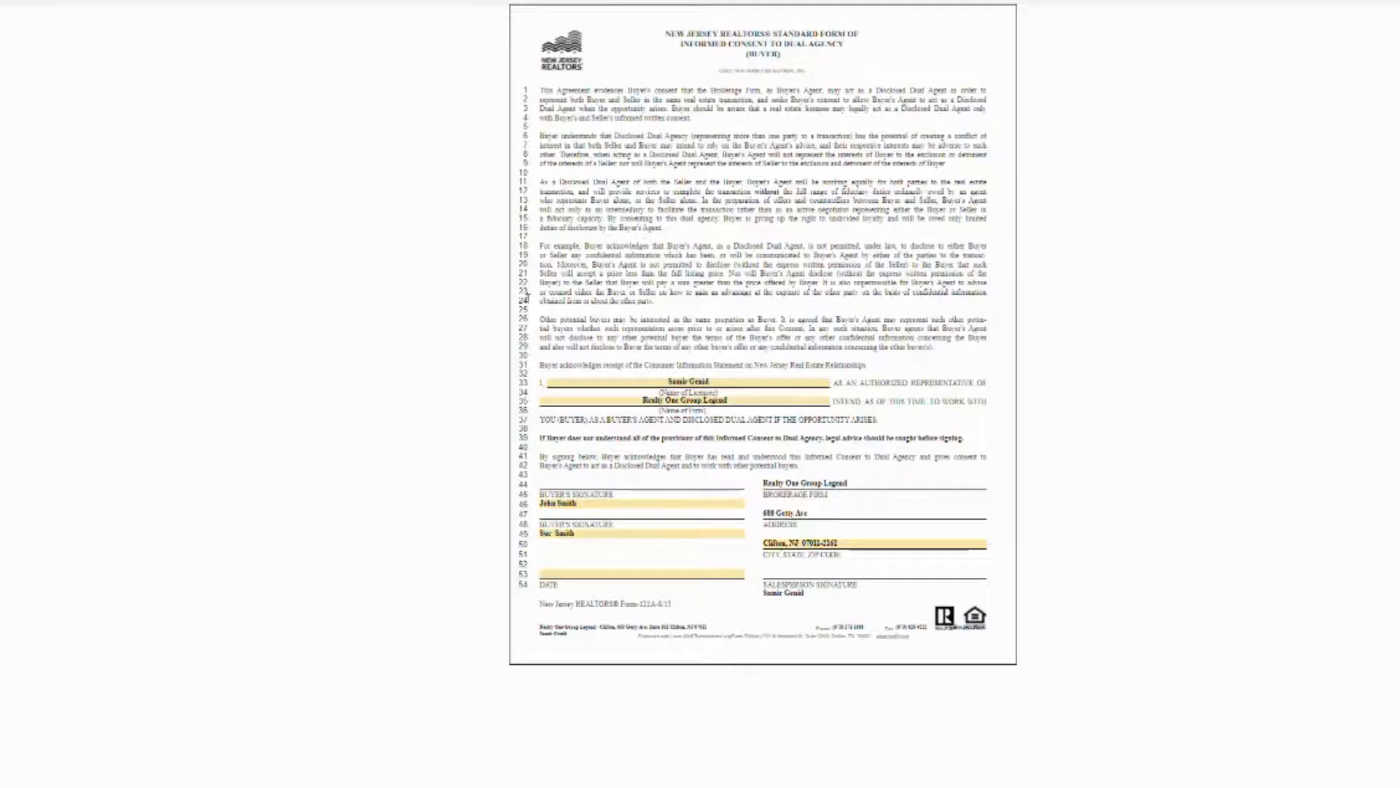
{"action": "left_click", "coordinate": [563, 535]}
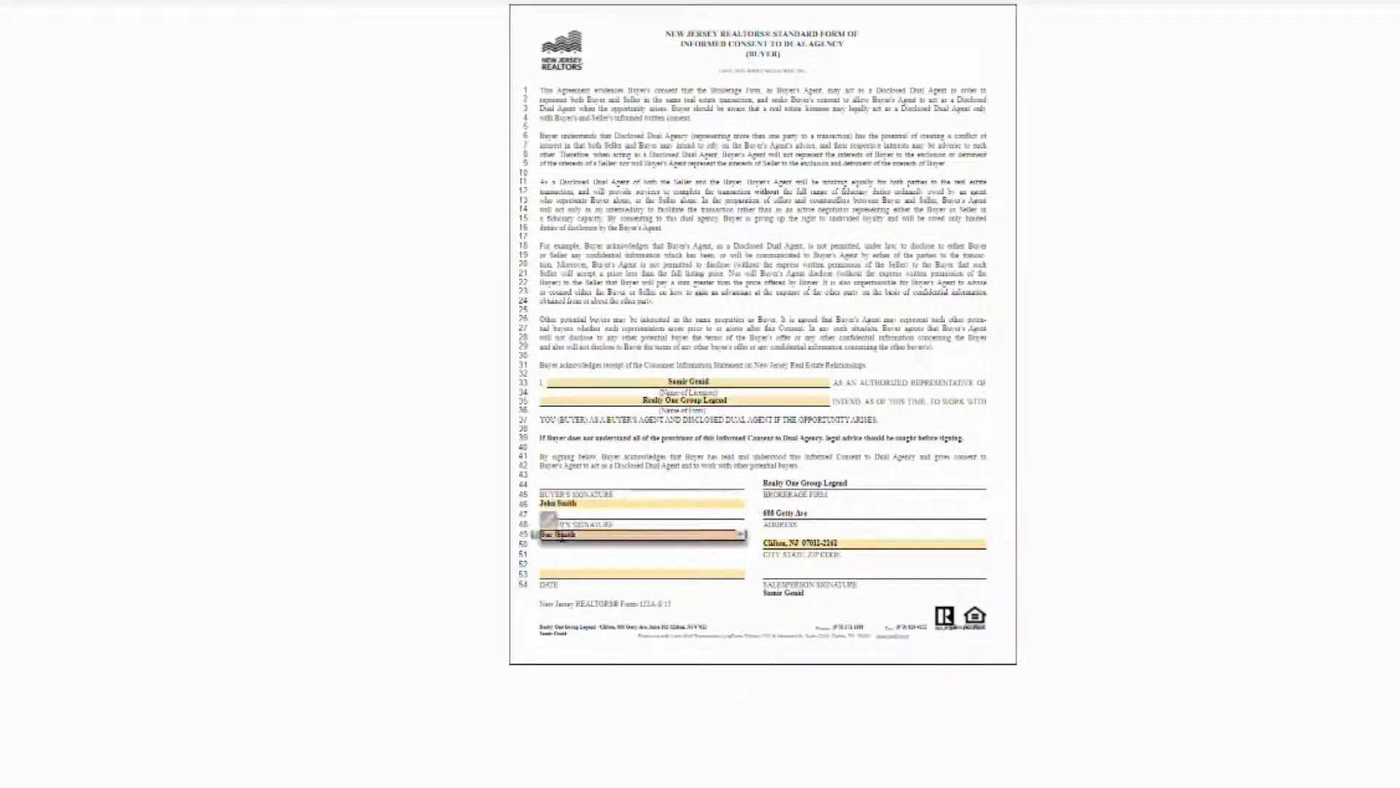
{"action": "left_click", "coordinate": [712, 472]}
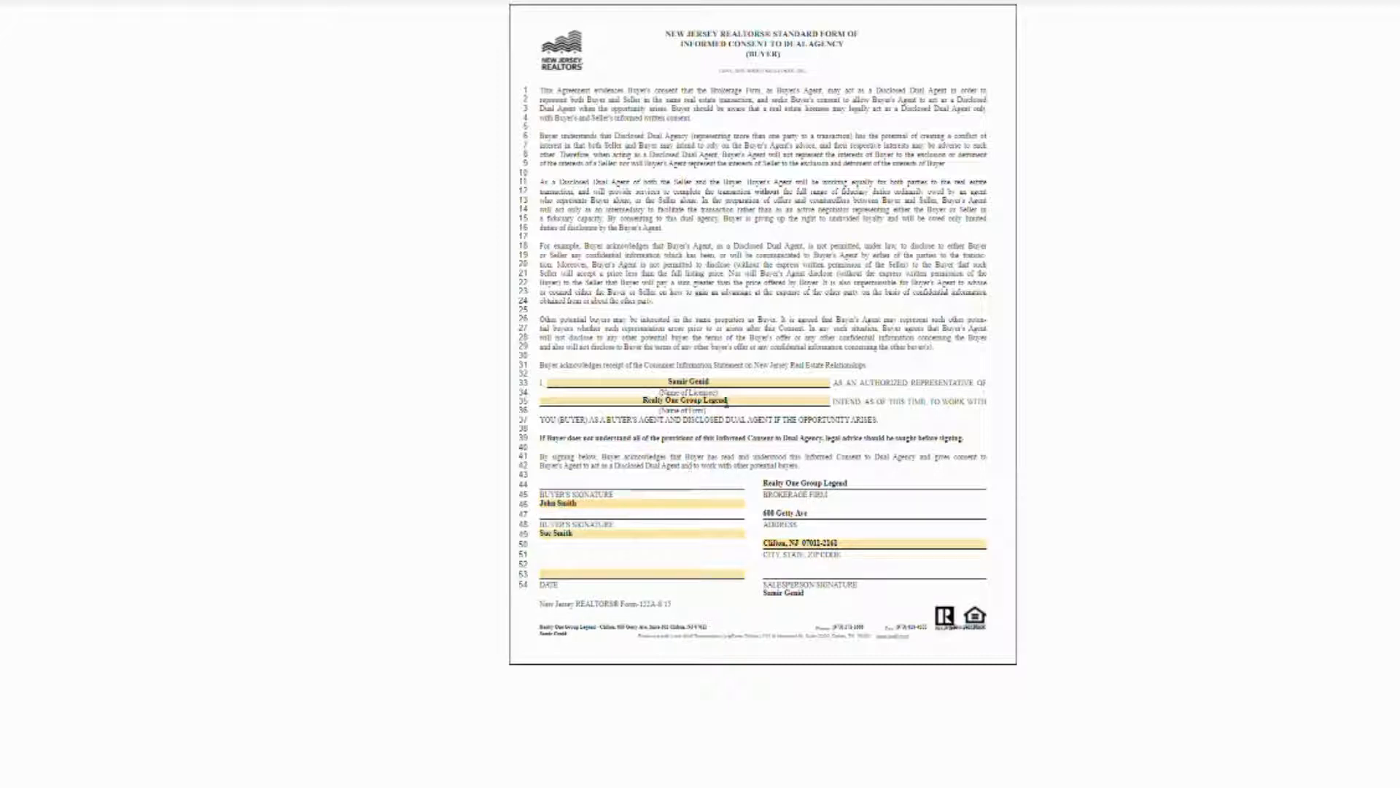
{"action": "left_click", "coordinate": [605, 574]}
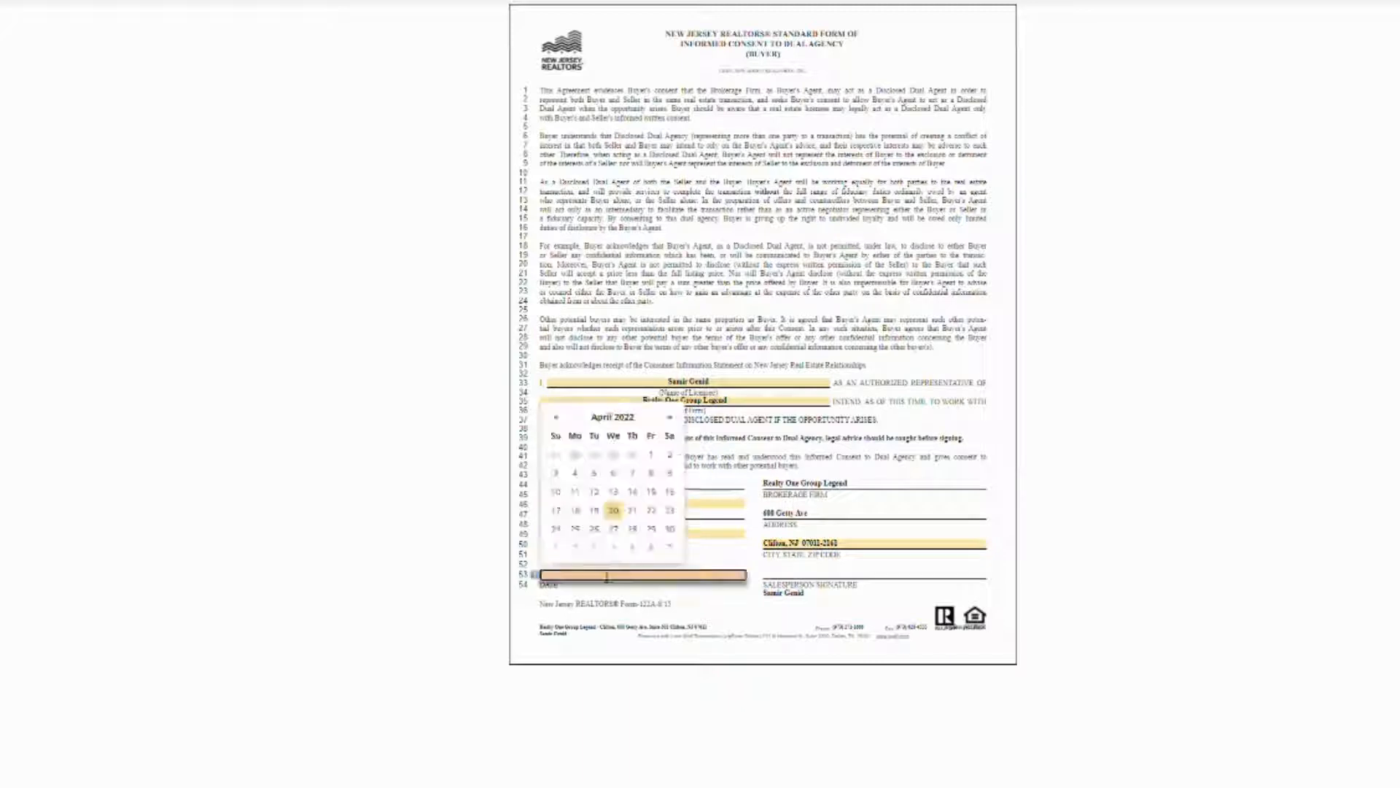
{"action": "left_click", "coordinate": [612, 511]}
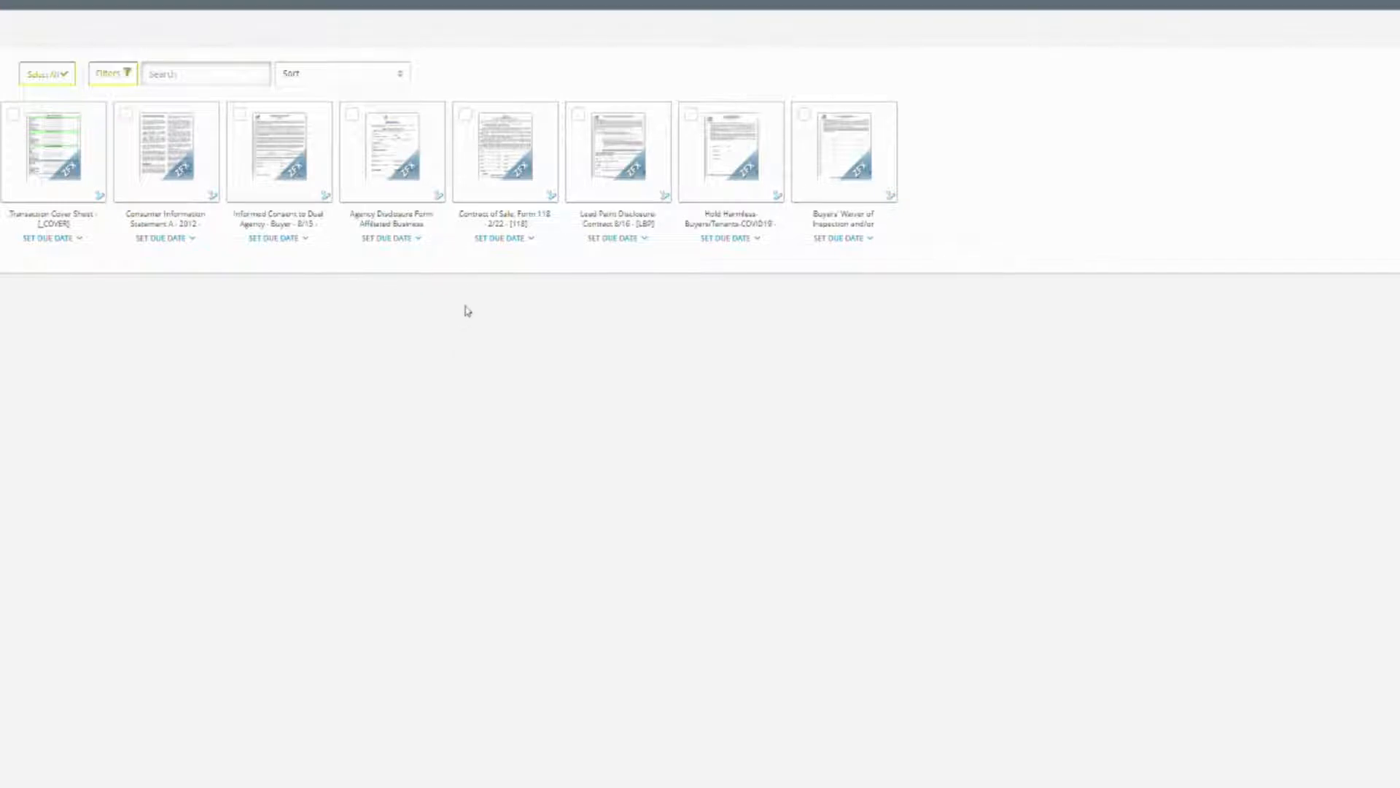
Enter an $800,000.00 purchasing price on the Agency Disclosure Form after checking the NJMLS listing report.
{"action": "mouse_move", "coordinate": [382, 181]}
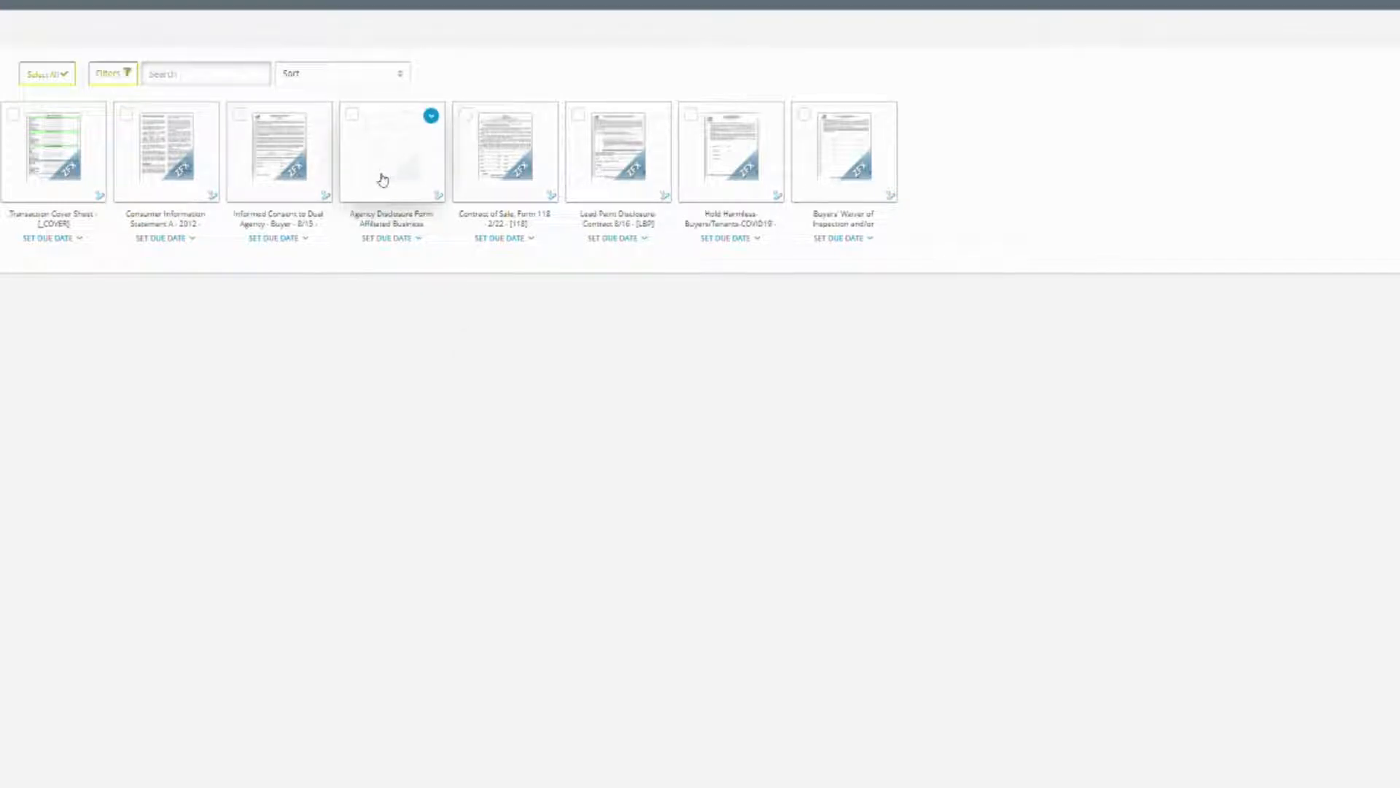
{"action": "left_click", "coordinate": [382, 179]}
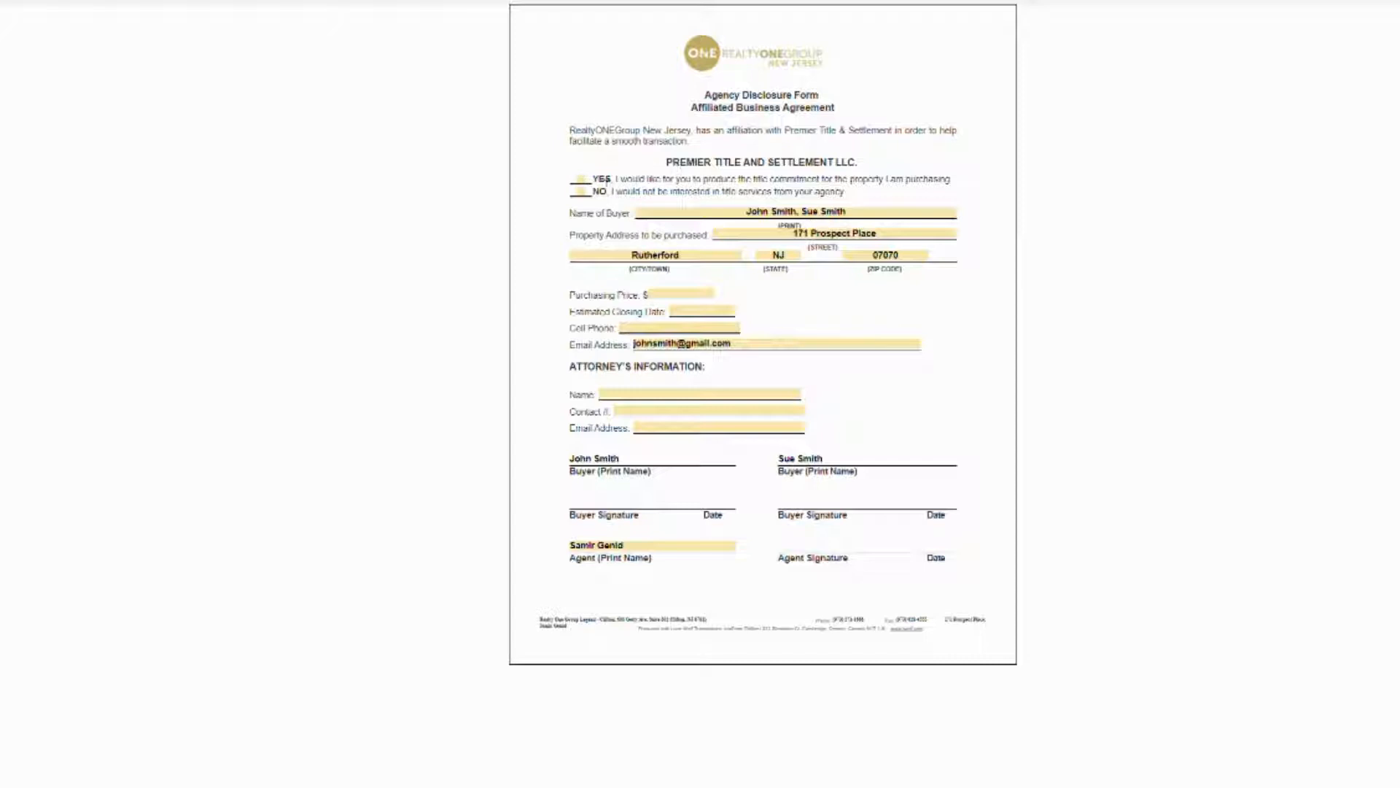
{"action": "left_click", "coordinate": [661, 295]}
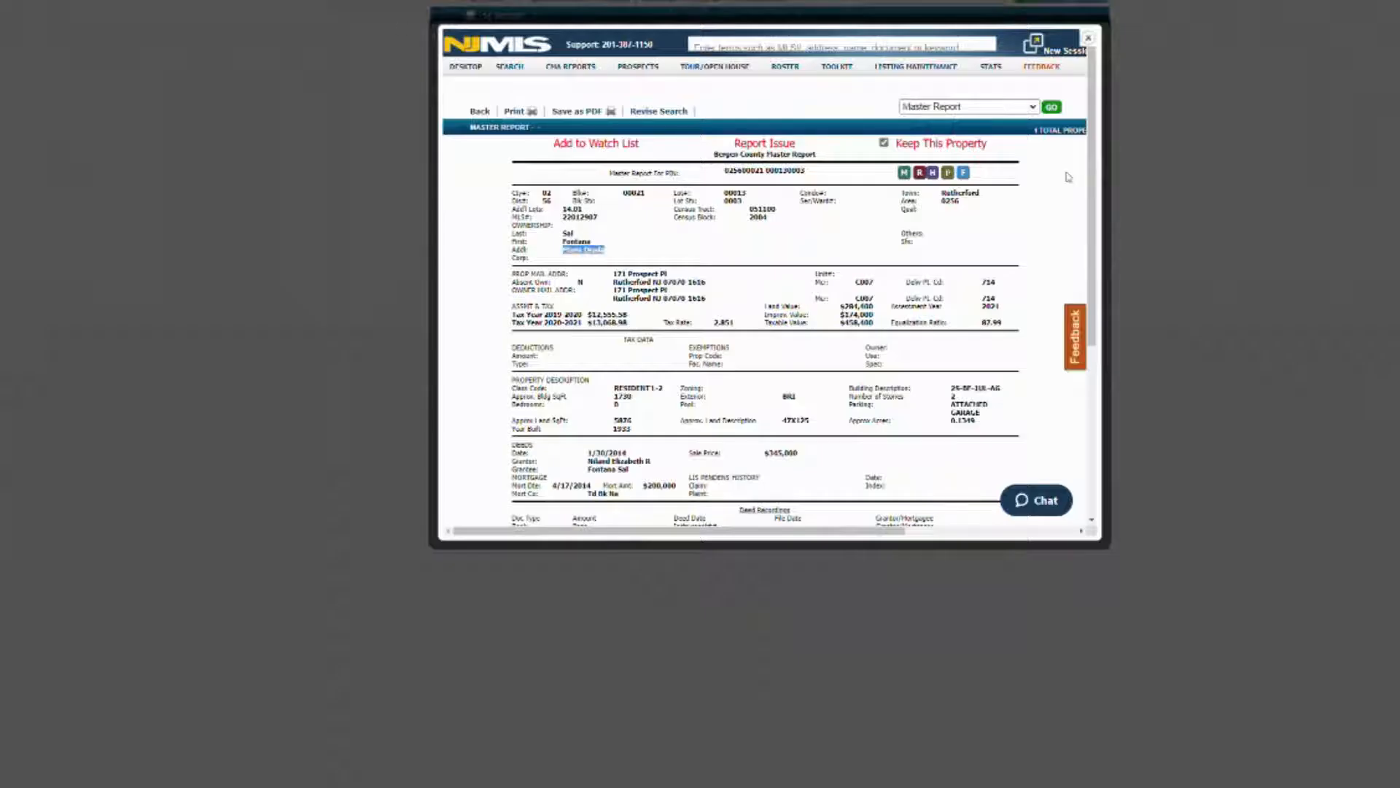
{"action": "left_click", "coordinate": [1088, 38]}
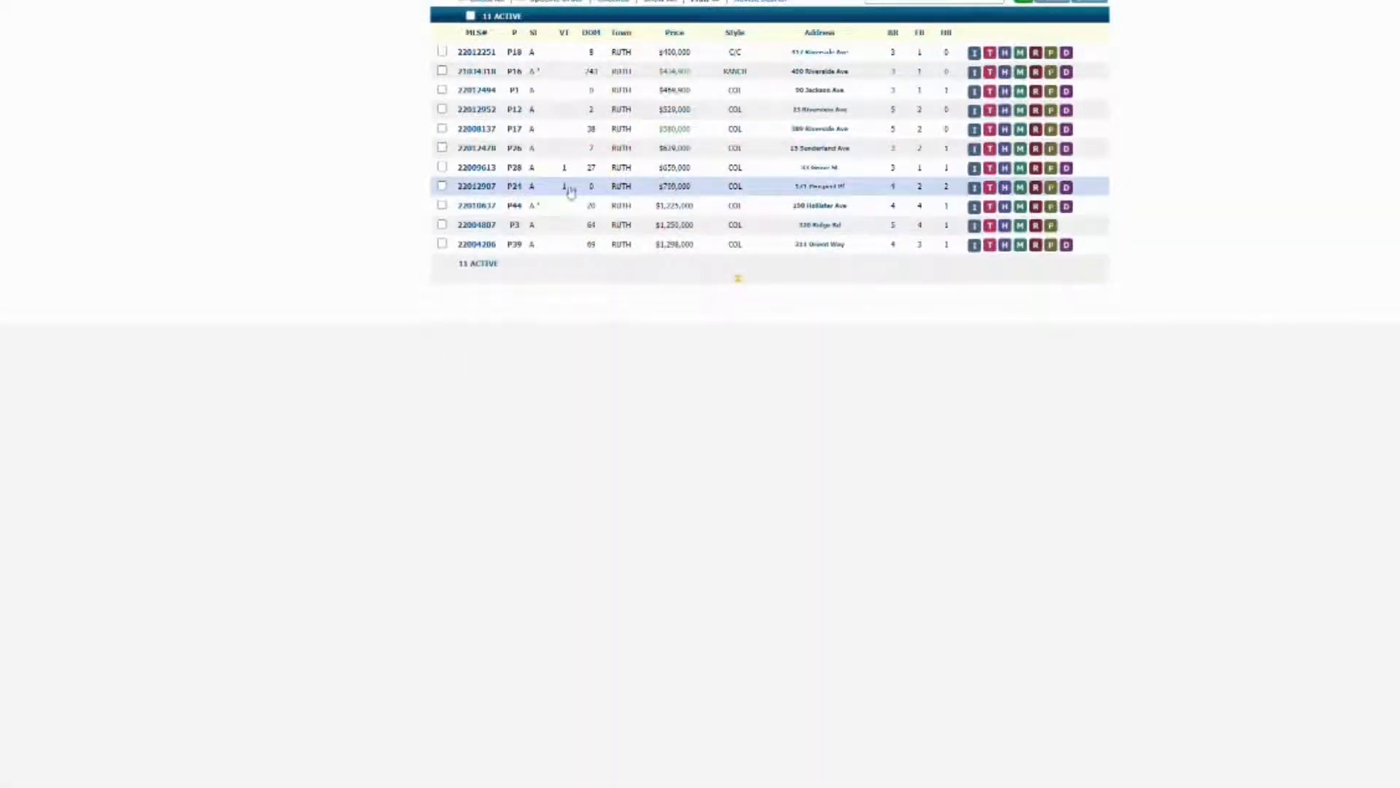
{"action": "left_click", "coordinate": [496, 188]}
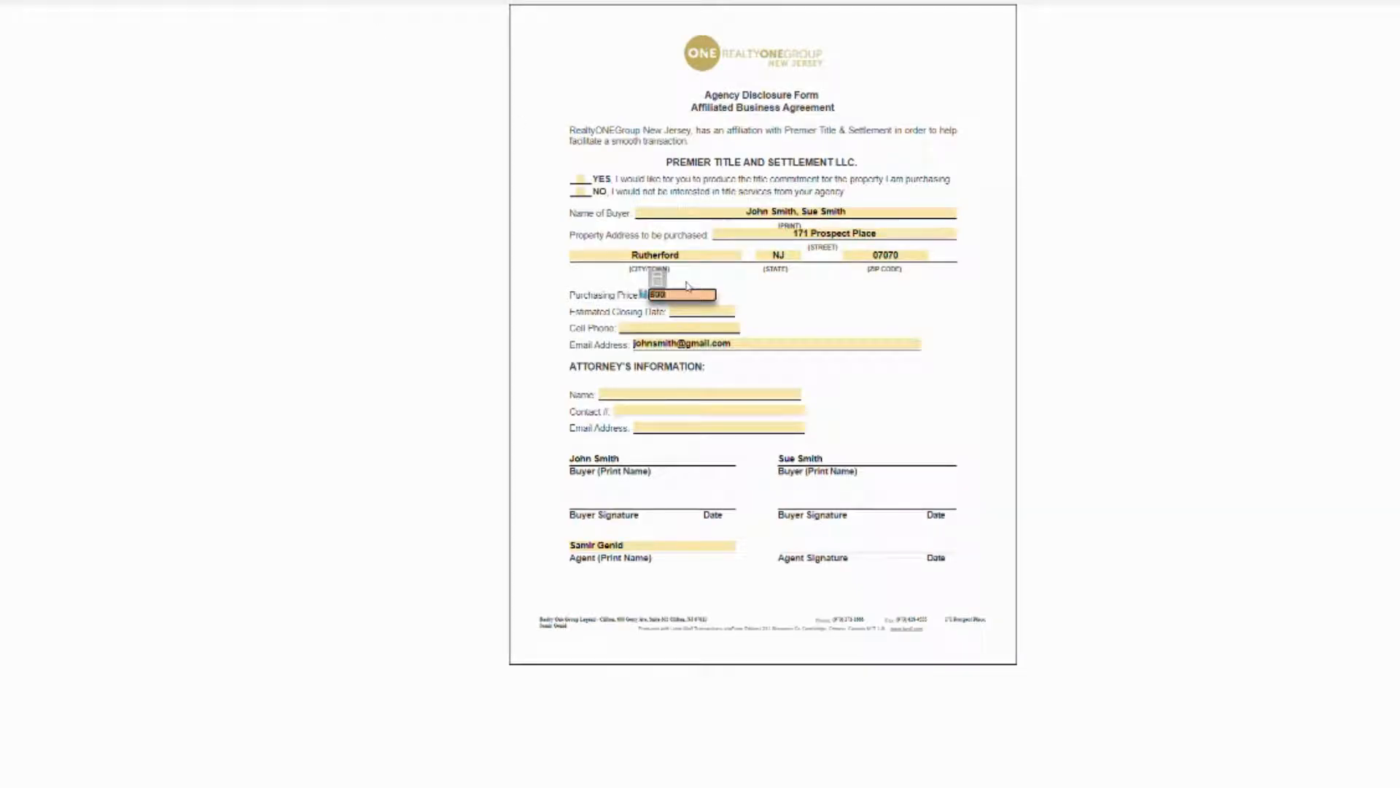
{"action": "left_click", "coordinate": [752, 309]}
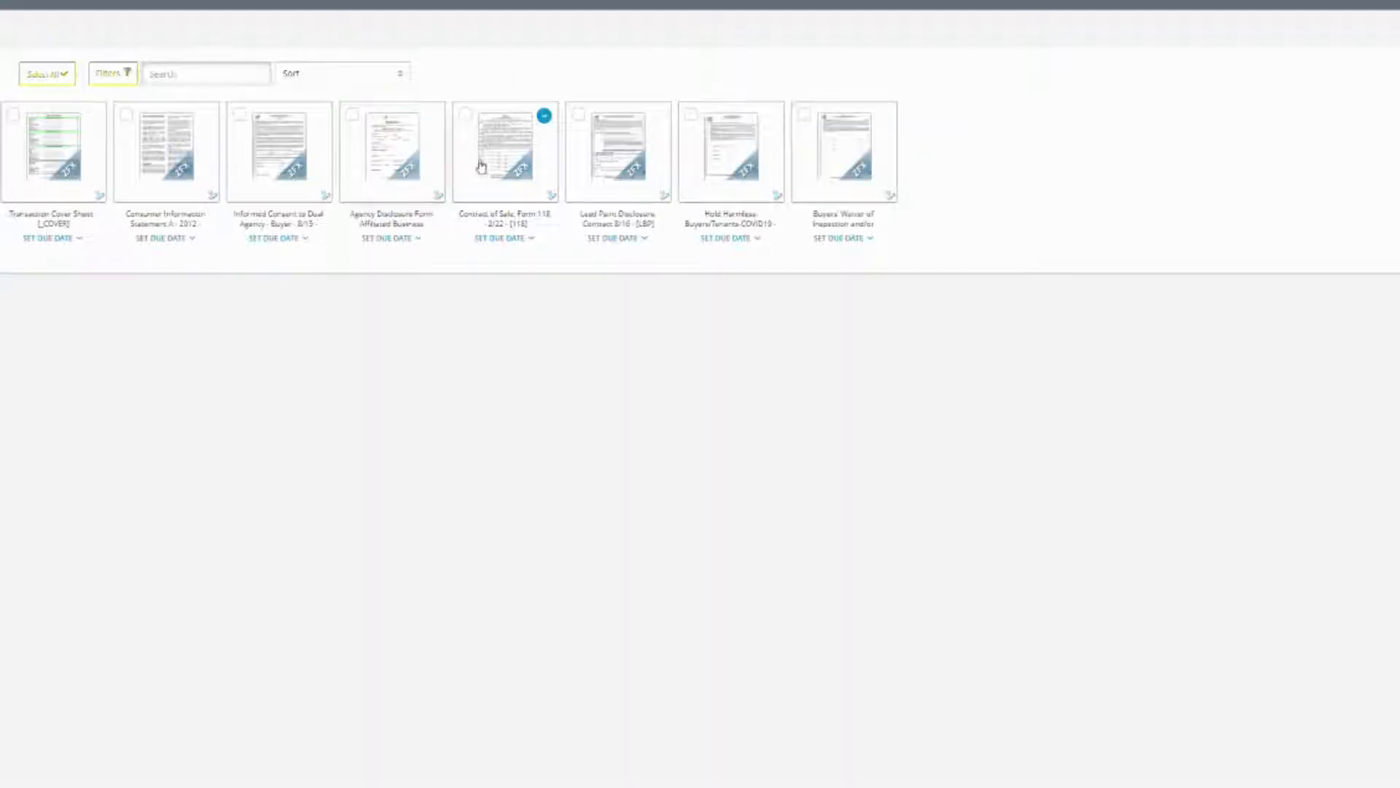
Open the Contract of Sale and choose the listing broker from the available list.
{"action": "left_click", "coordinate": [508, 159]}
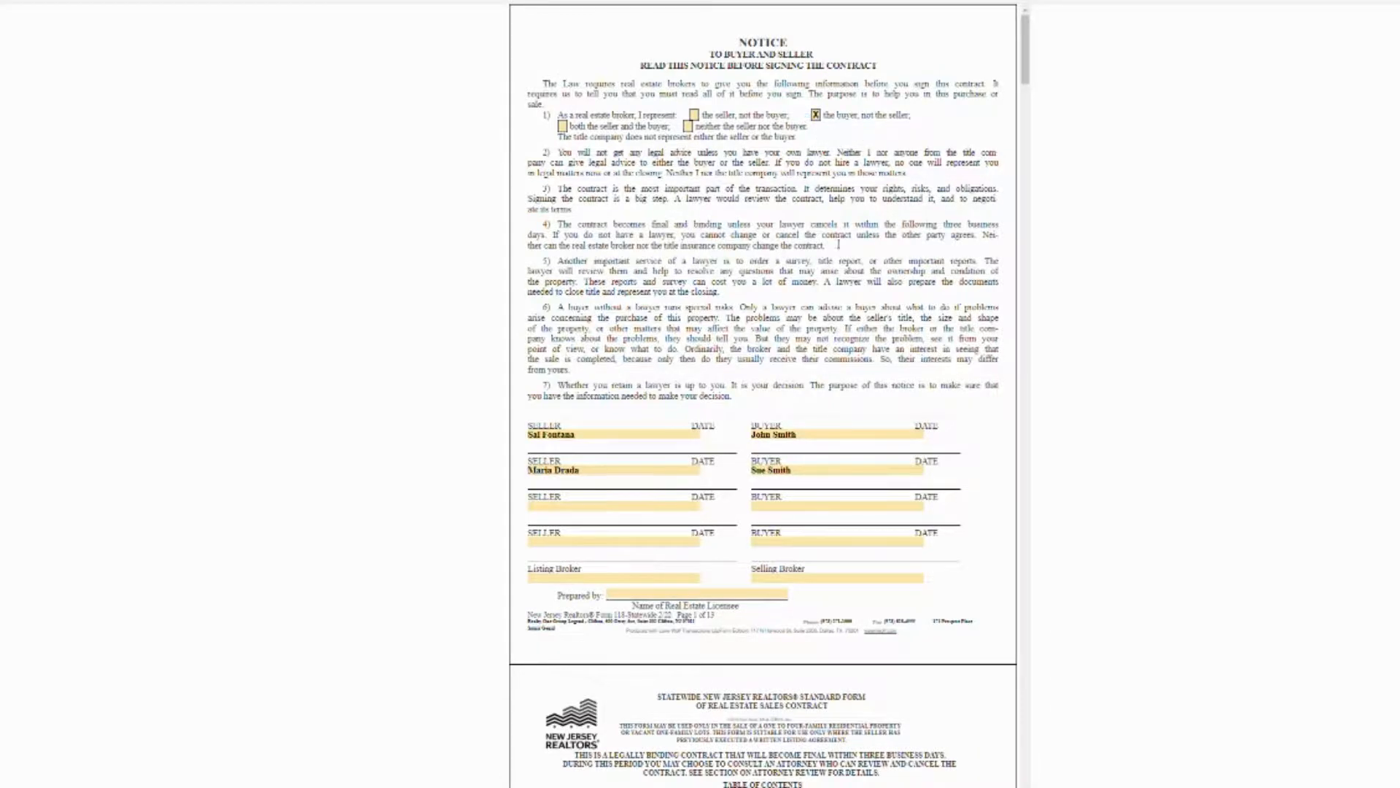
{"action": "scroll", "coordinate": [847, 425], "scroll_direction": "down", "scroll_amount": 3}
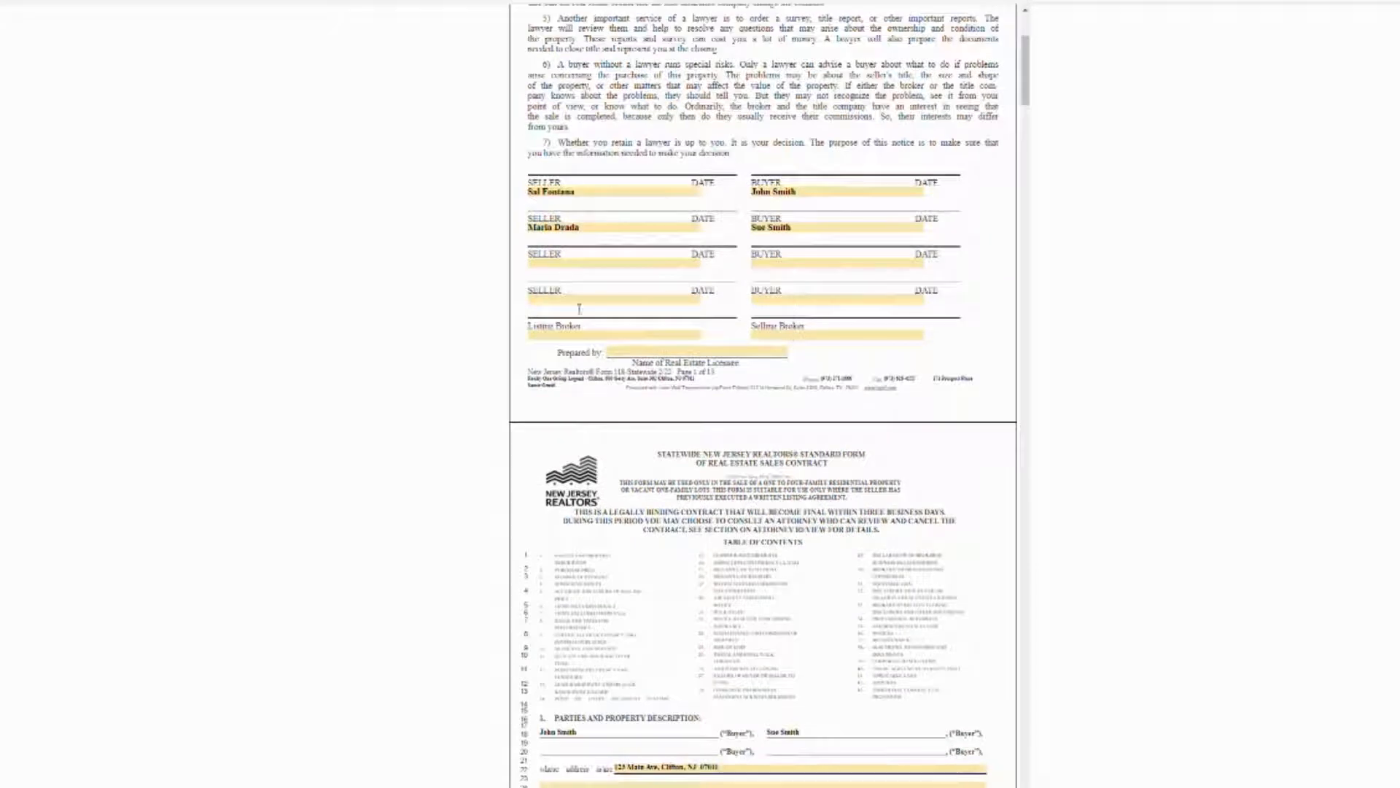
{"action": "left_click", "coordinate": [613, 337]}
{"action": "left_click", "coordinate": [697, 336]}
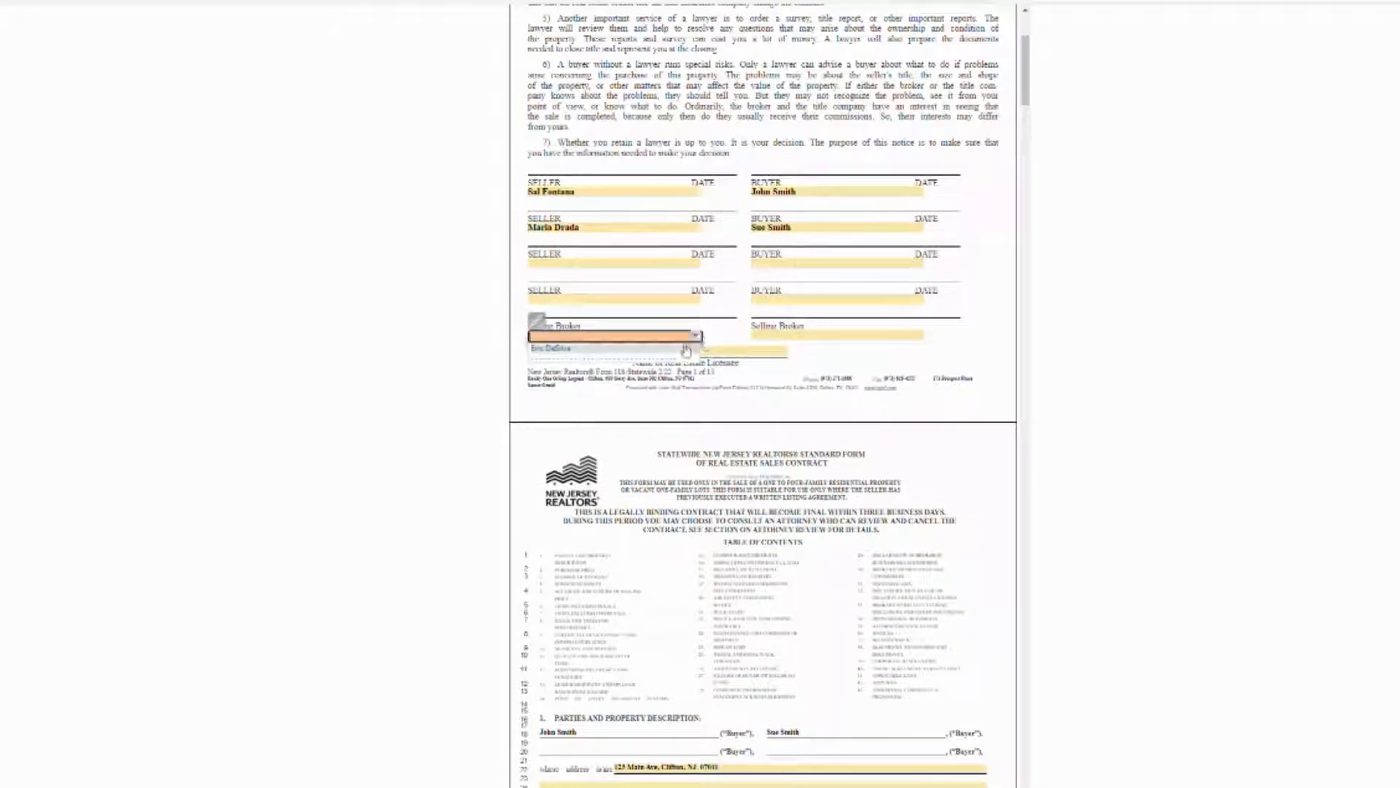
{"action": "left_click", "coordinate": [682, 350]}
{"action": "left_click", "coordinate": [728, 313]}
Set the agent as selling broker and enter the agent's name as Prepared by.
{"action": "left_click", "coordinate": [760, 335]}
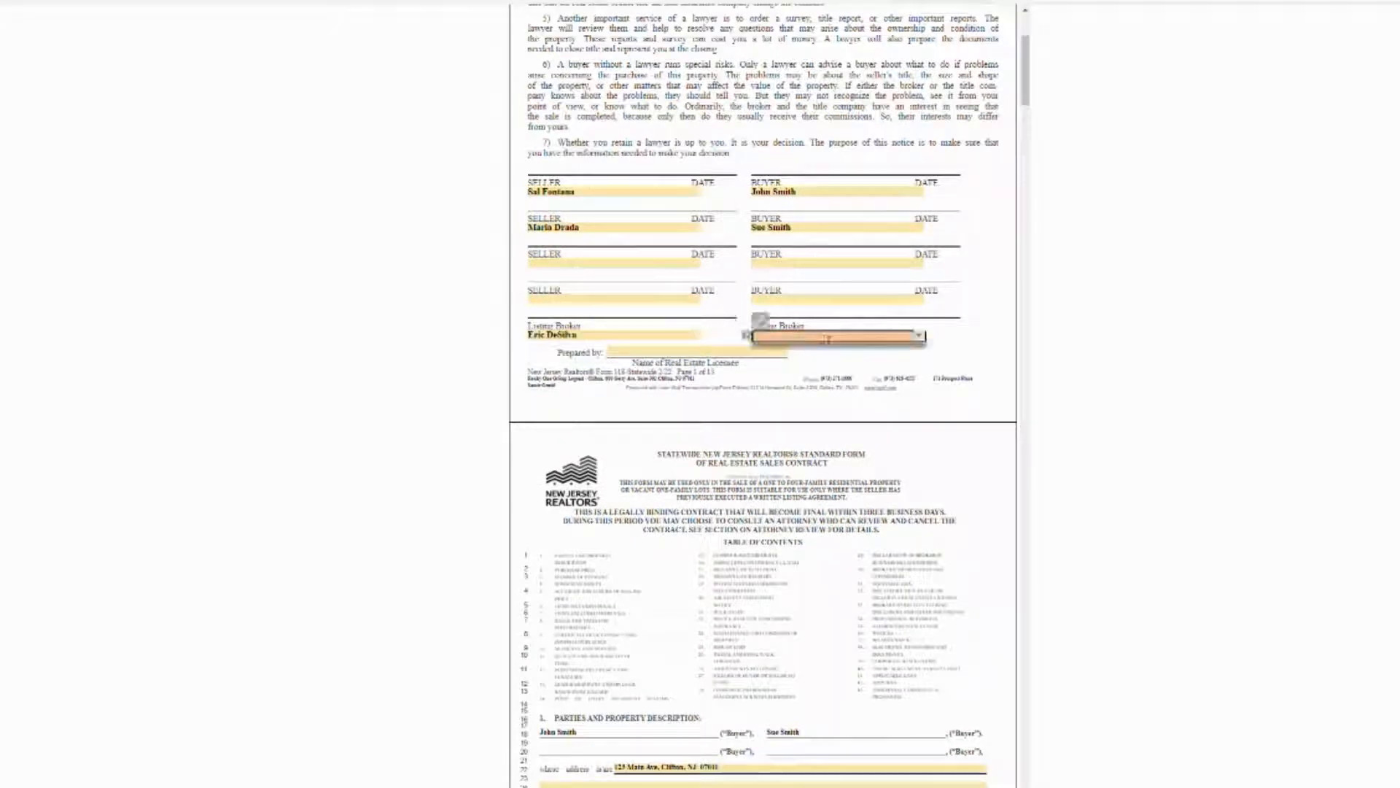
{"action": "left_click", "coordinate": [918, 337]}
{"action": "left_click", "coordinate": [802, 348]}
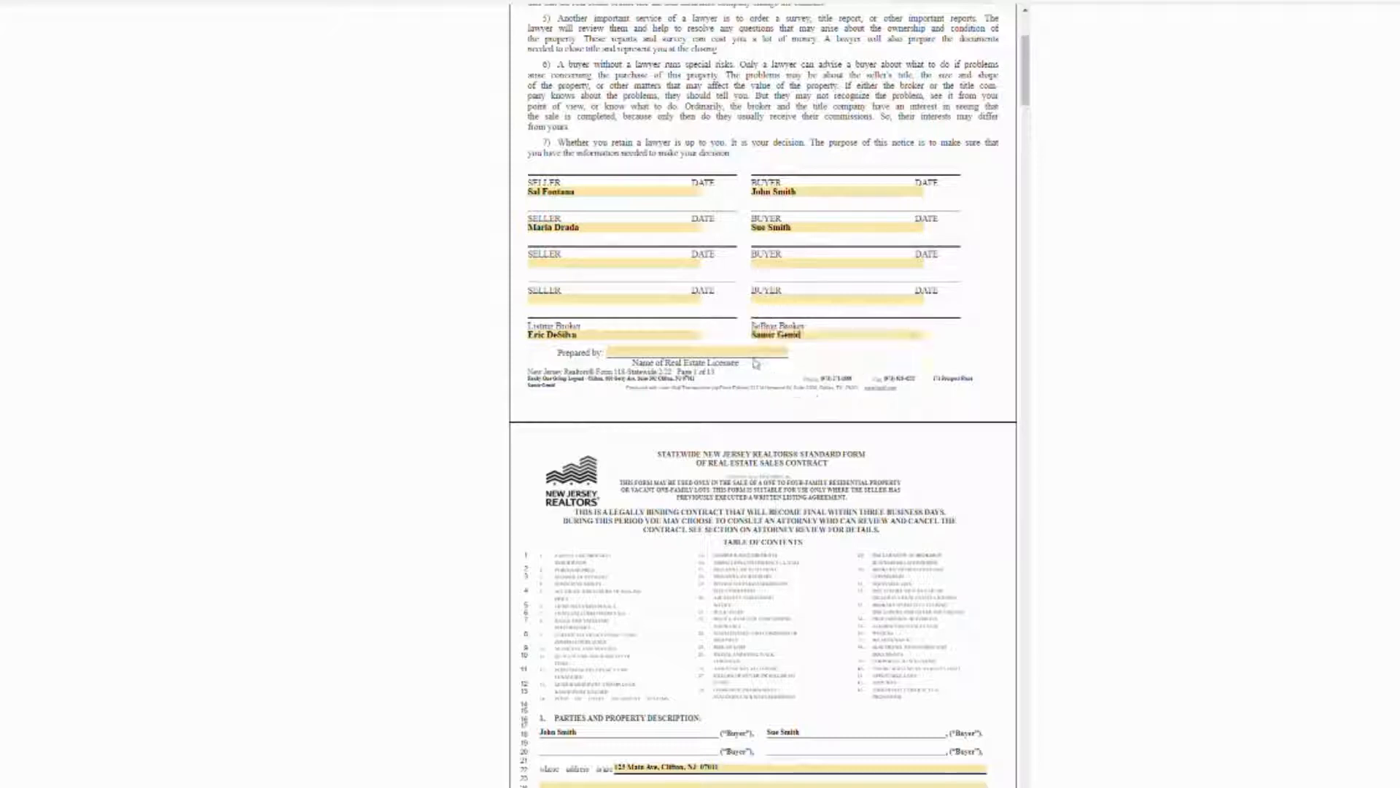
{"action": "left_click", "coordinate": [693, 353]}
{"action": "left_click", "coordinate": [782, 351]}
{"action": "type", "text": "Samir Gemal"}
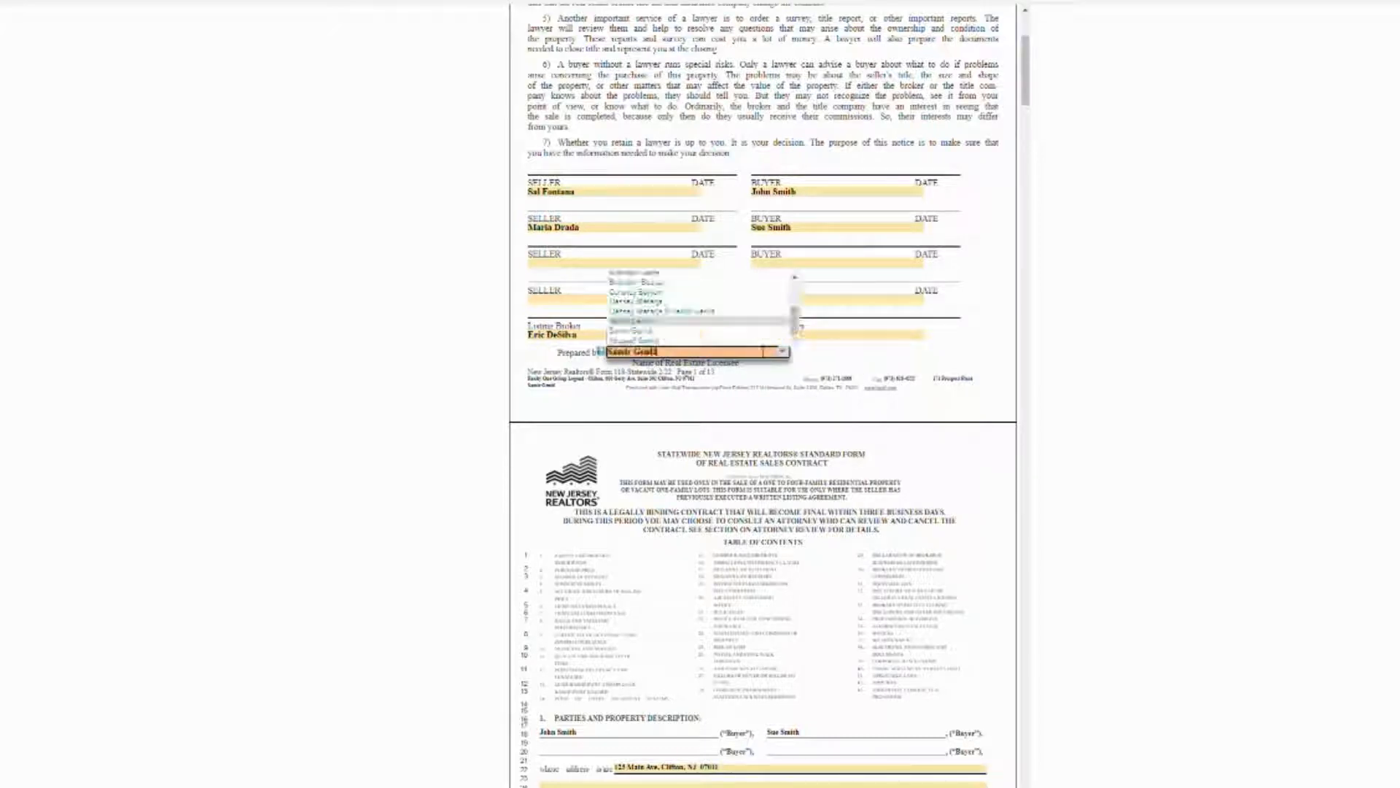
{"action": "left_click", "coordinate": [903, 368]}
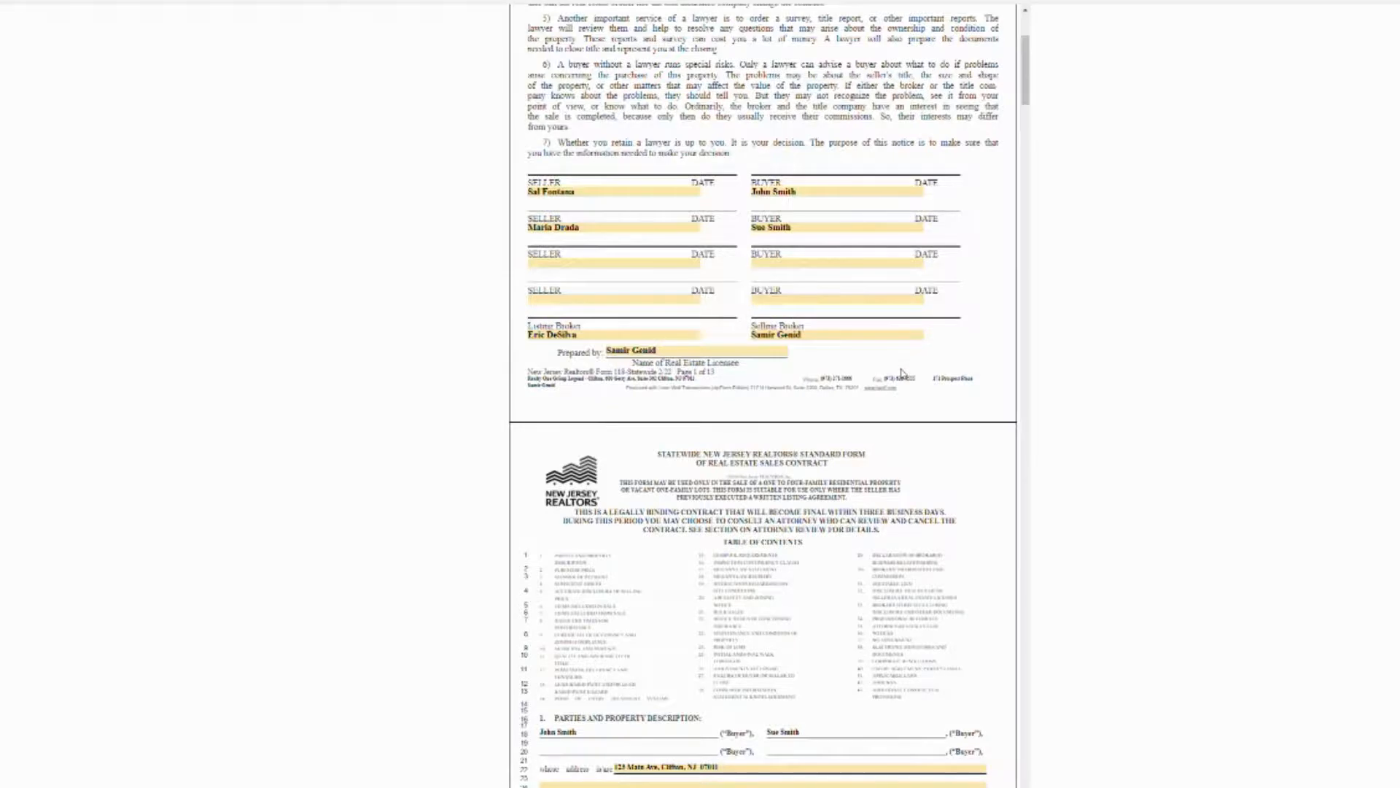
Enter Rutherford as the municipality in the tax map field.
{"action": "scroll", "coordinate": [902, 371], "scroll_direction": "down", "scroll_amount": 7}
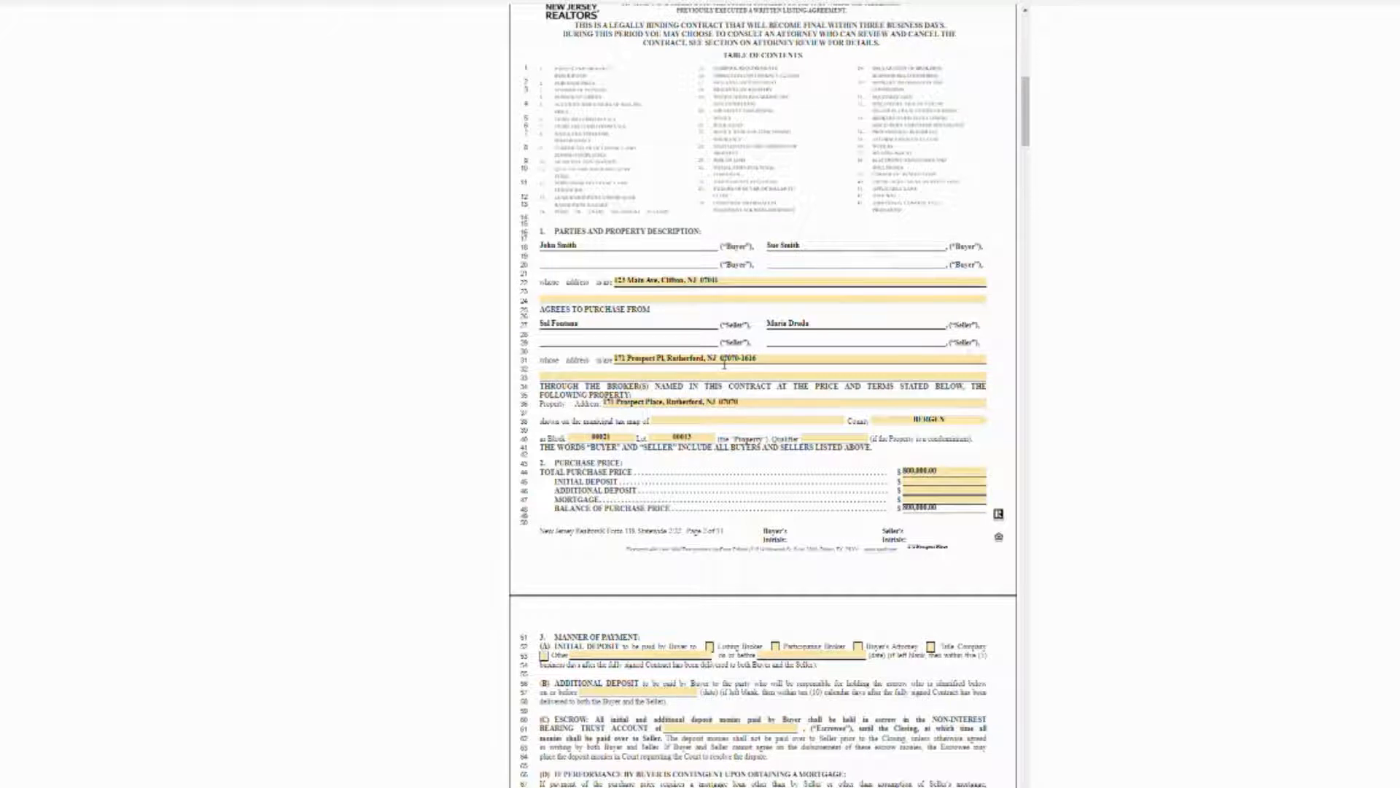
{"action": "left_click", "coordinate": [736, 423]}
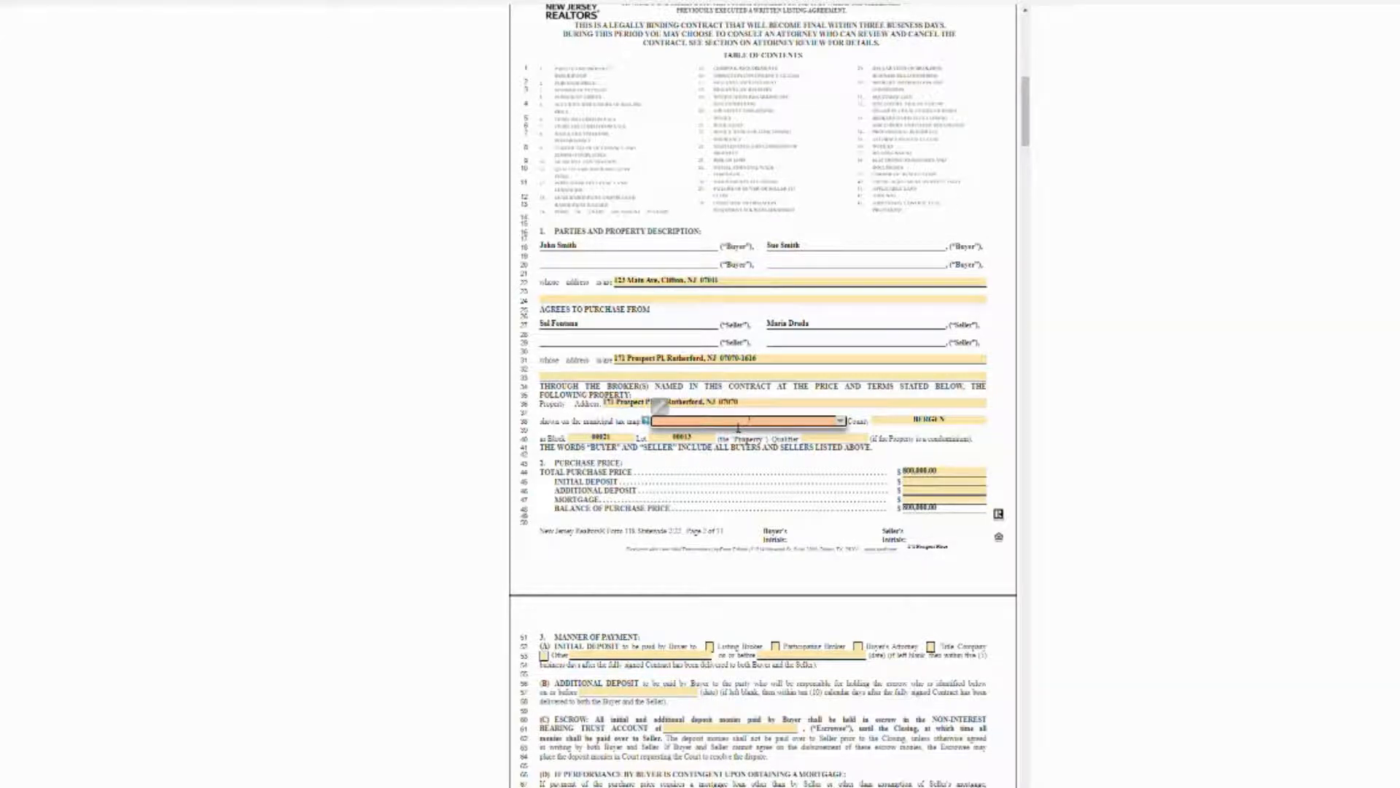
{"action": "type", "text": "Rutherford"}
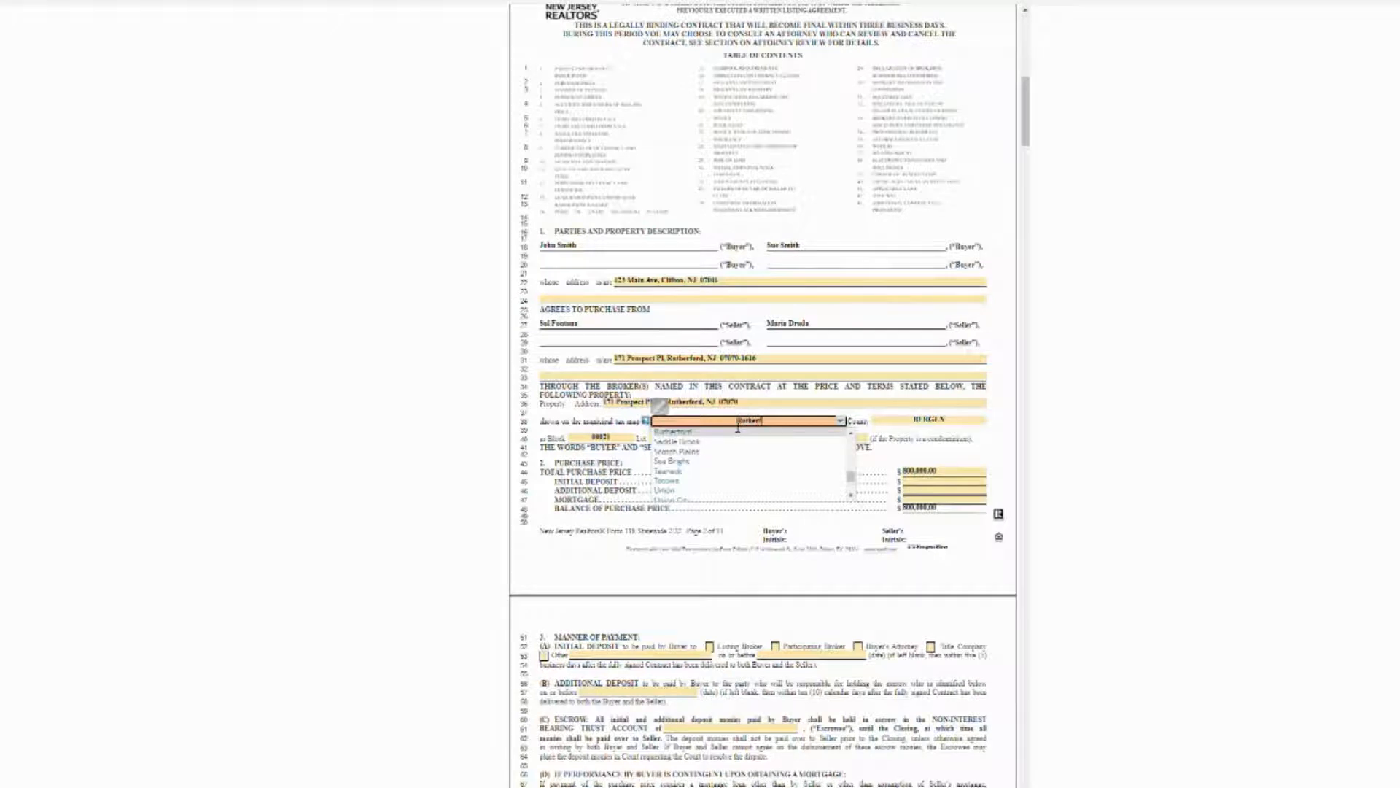
{"action": "left_click", "coordinate": [913, 442]}
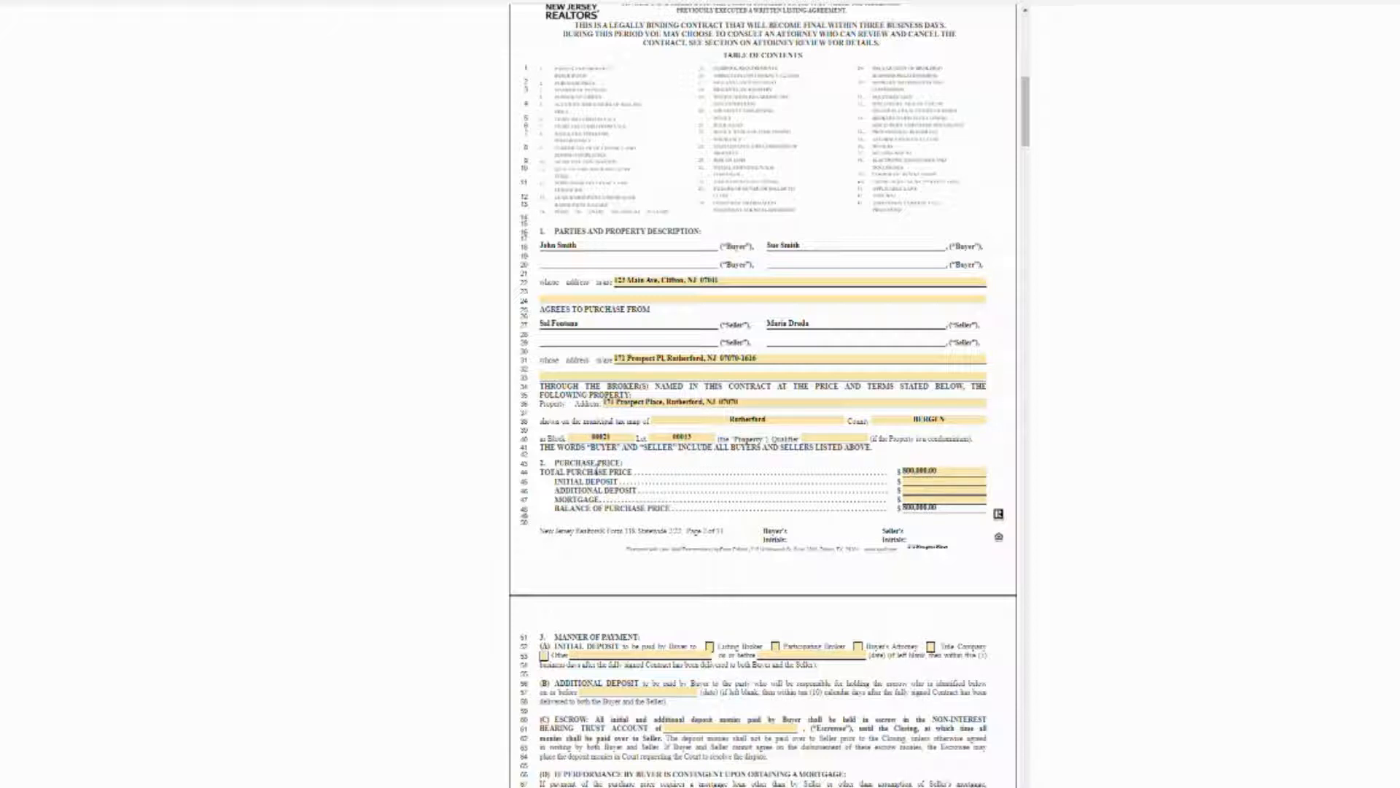
Fill the price breakdown with a 60,000.00 additional deposit and a 640,000.00 mortgage.
{"action": "scroll", "coordinate": [911, 478], "scroll_direction": "down", "scroll_amount": 1}
{"action": "scroll", "coordinate": [912, 478], "scroll_direction": "down", "scroll_amount": 3}
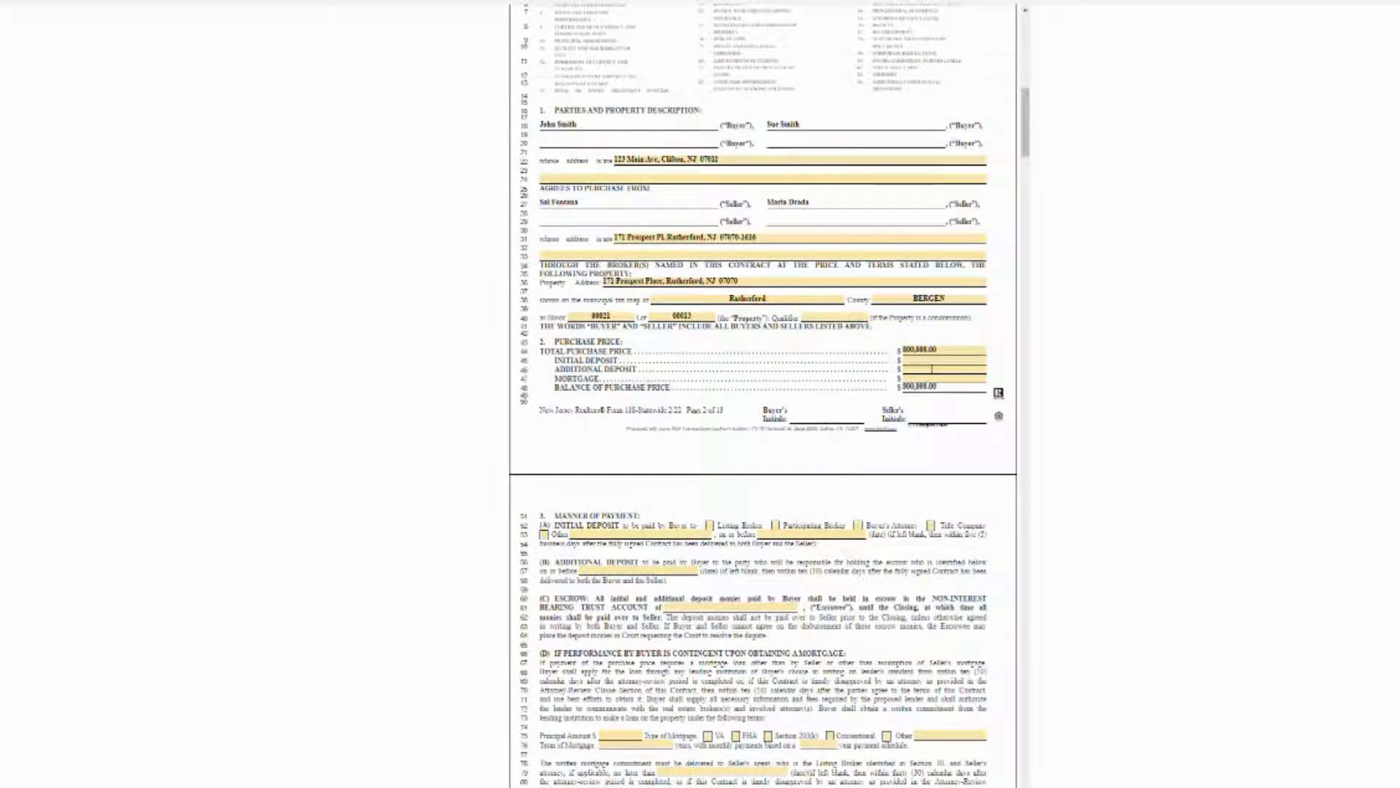
{"action": "left_click", "coordinate": [934, 369]}
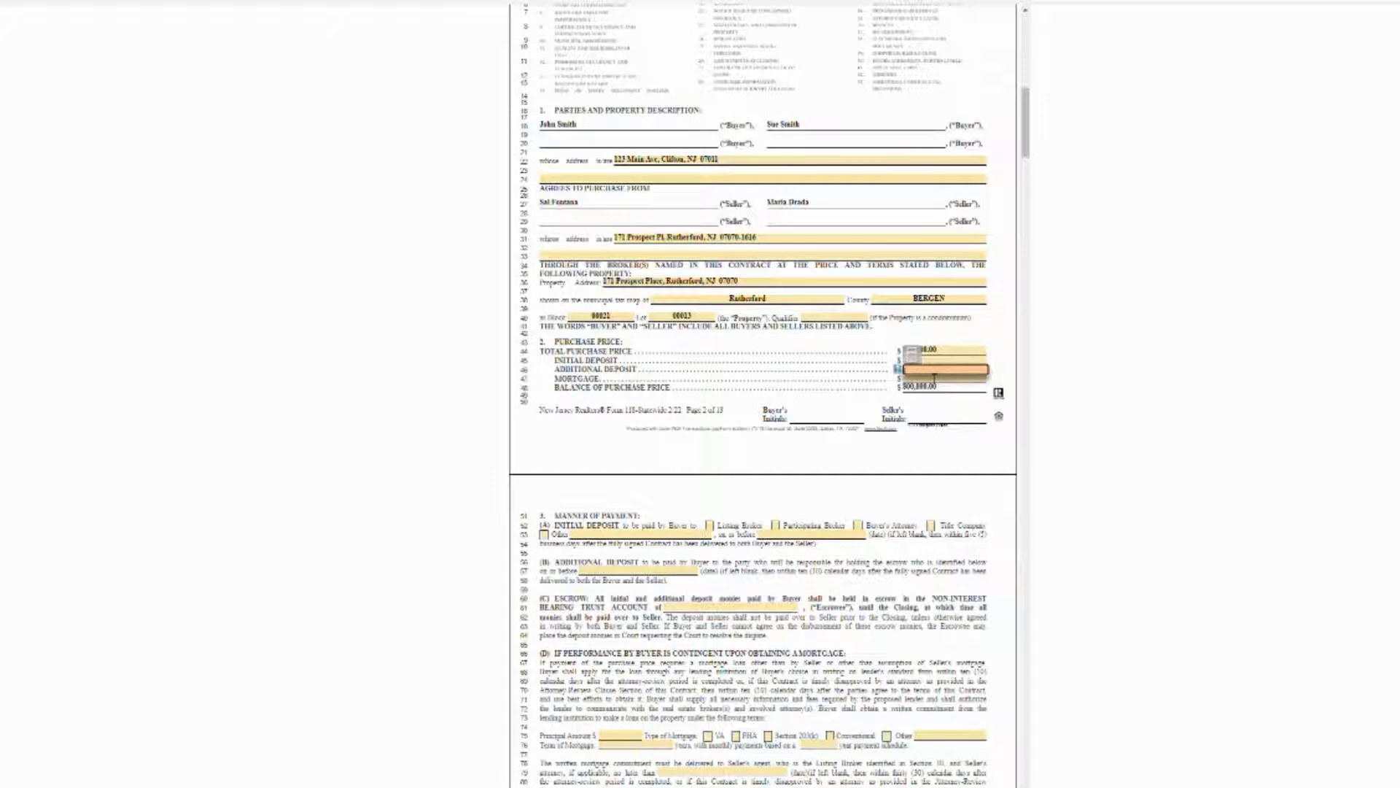
{"action": "type", "text": "0000"}
{"action": "left_click", "coordinate": [943, 423]}
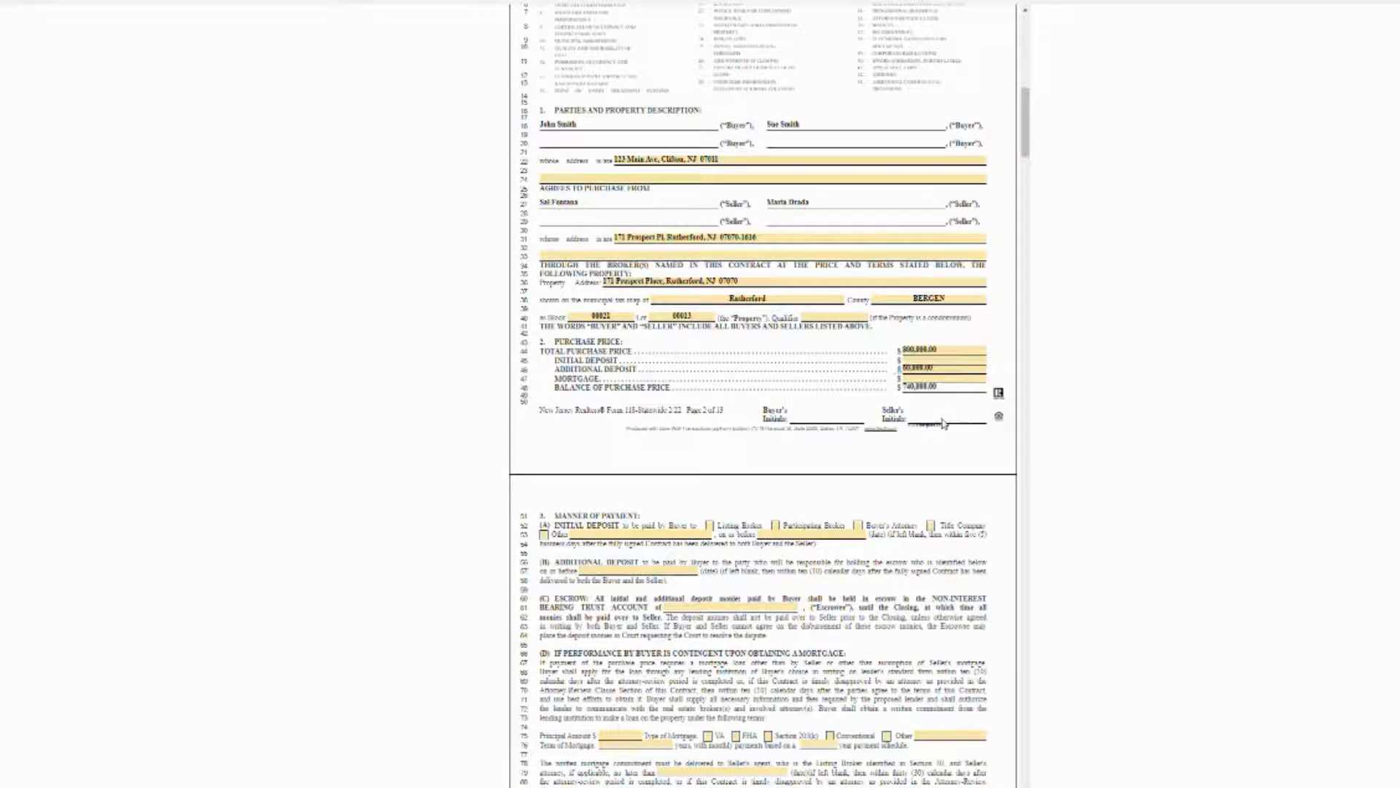
{"action": "left_click", "coordinate": [933, 380]}
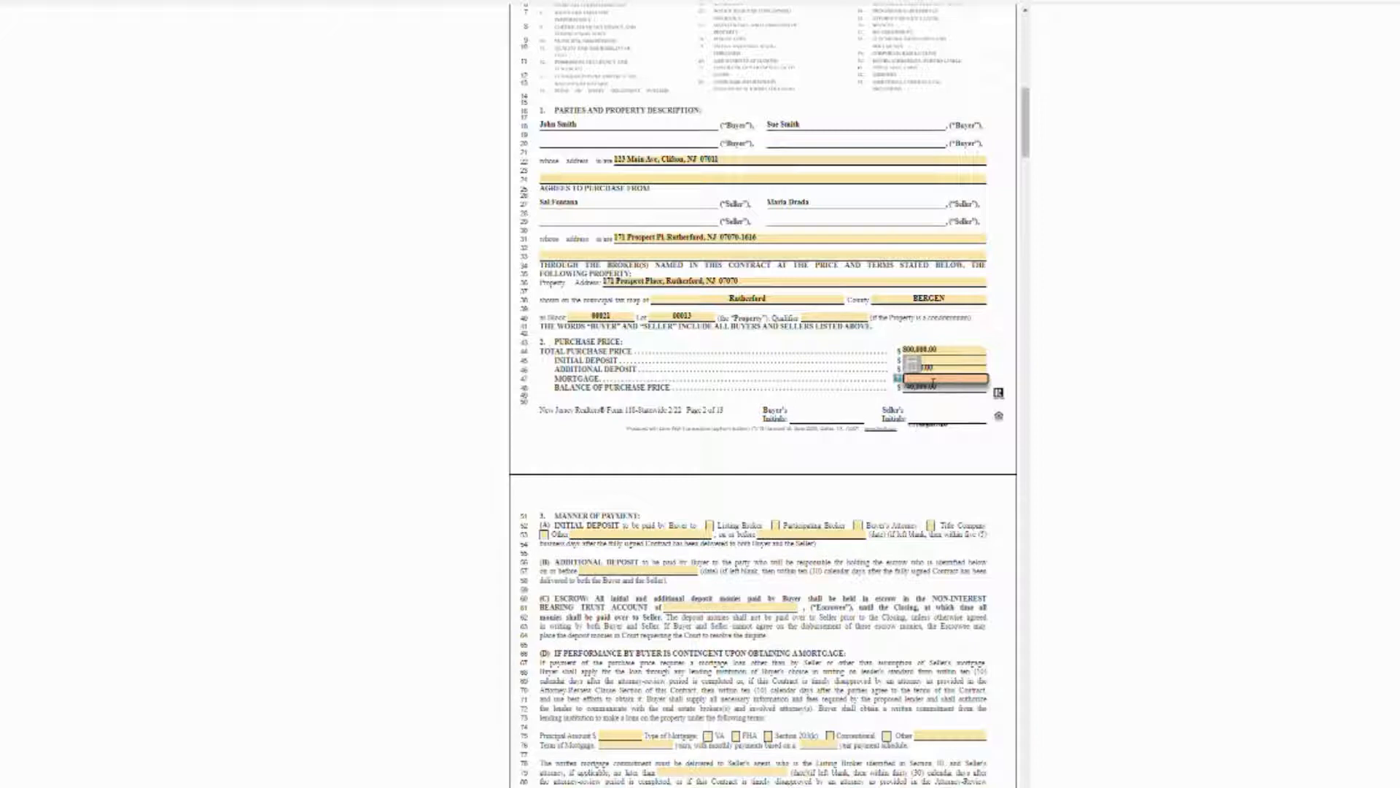
{"action": "type", "text": "40000"}
{"action": "left_click", "coordinate": [932, 411]}
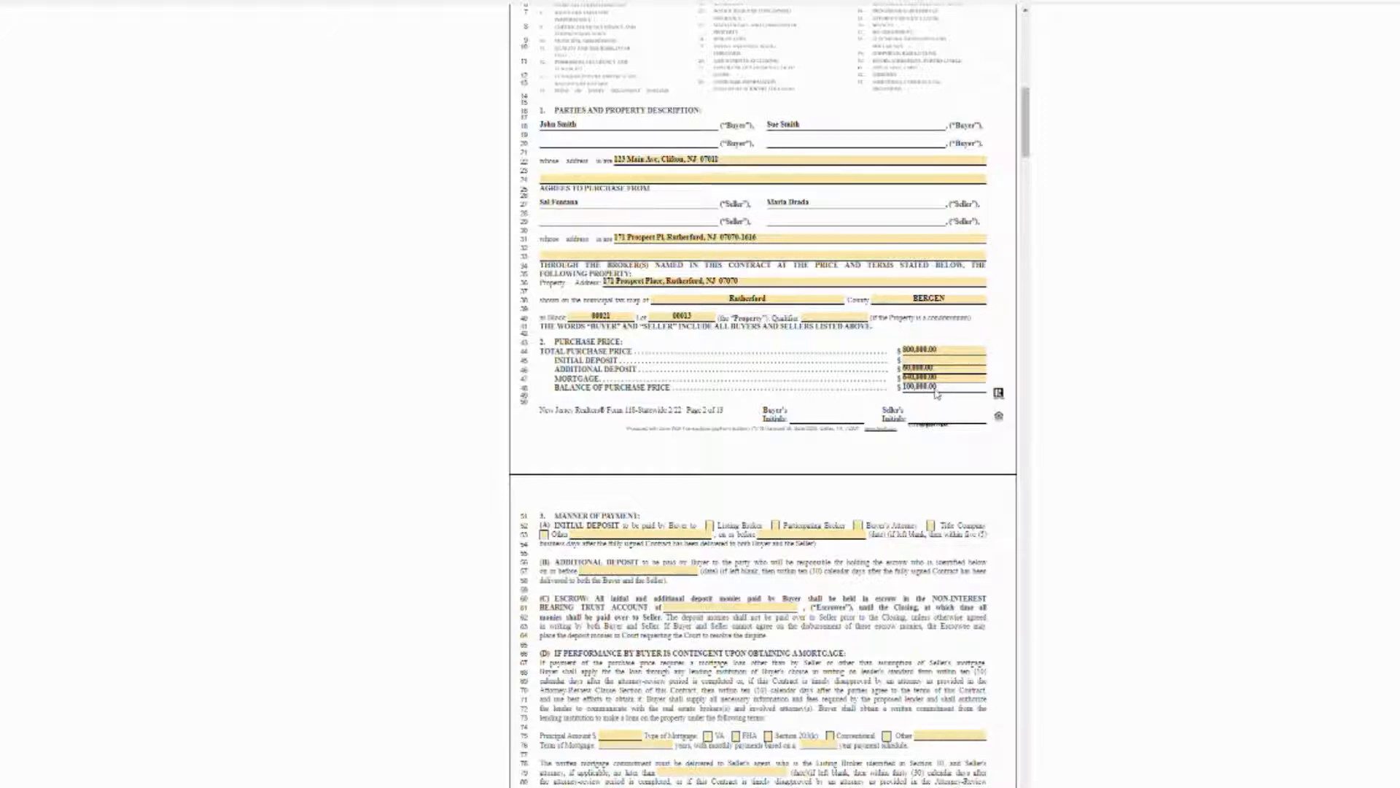
Choose Seller's Attorney as escrow account holder, leaving the additional deposit due date blank.
{"action": "scroll", "coordinate": [931, 399], "scroll_direction": "down", "scroll_amount": 2}
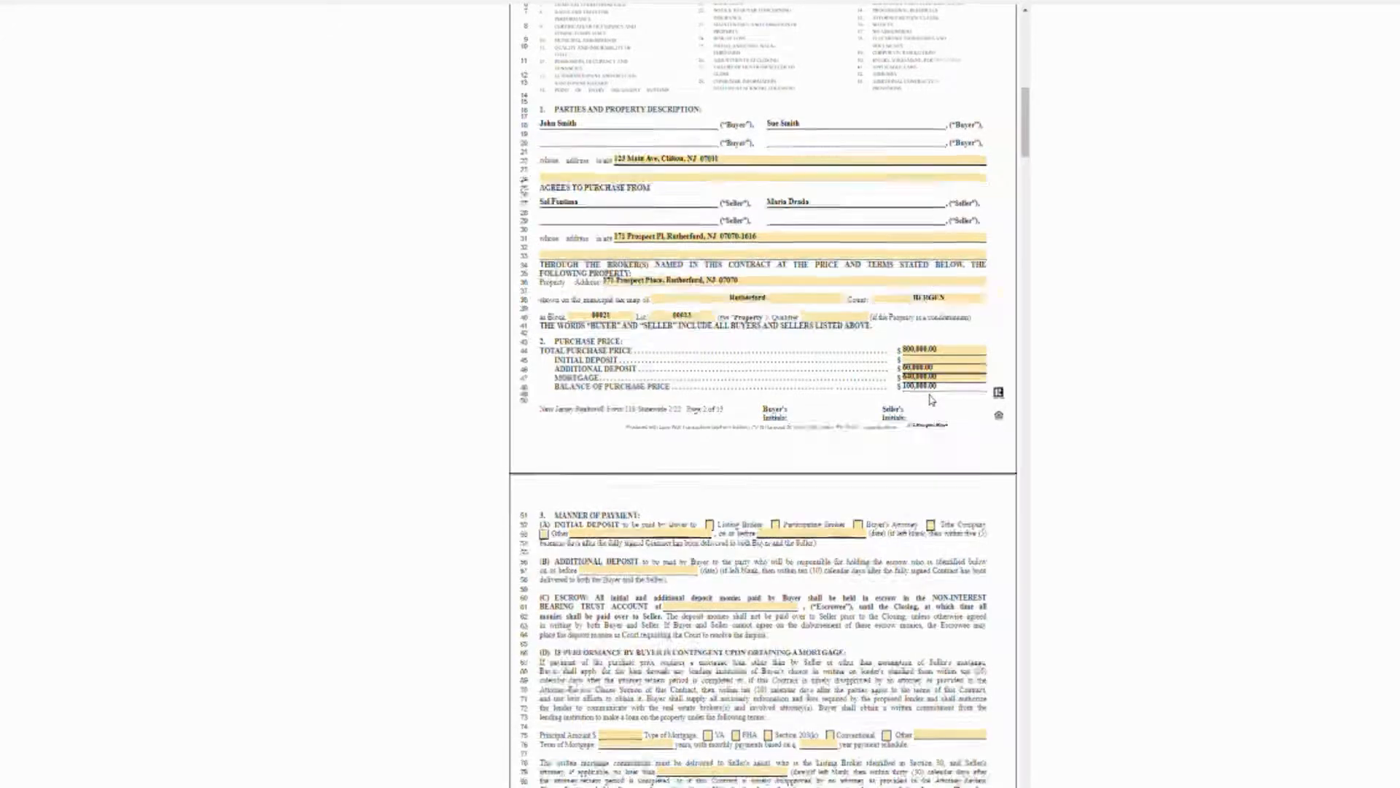
{"action": "scroll", "coordinate": [764, 371], "scroll_direction": "down", "scroll_amount": 1}
{"action": "scroll", "coordinate": [739, 367], "scroll_direction": "down", "scroll_amount": 1}
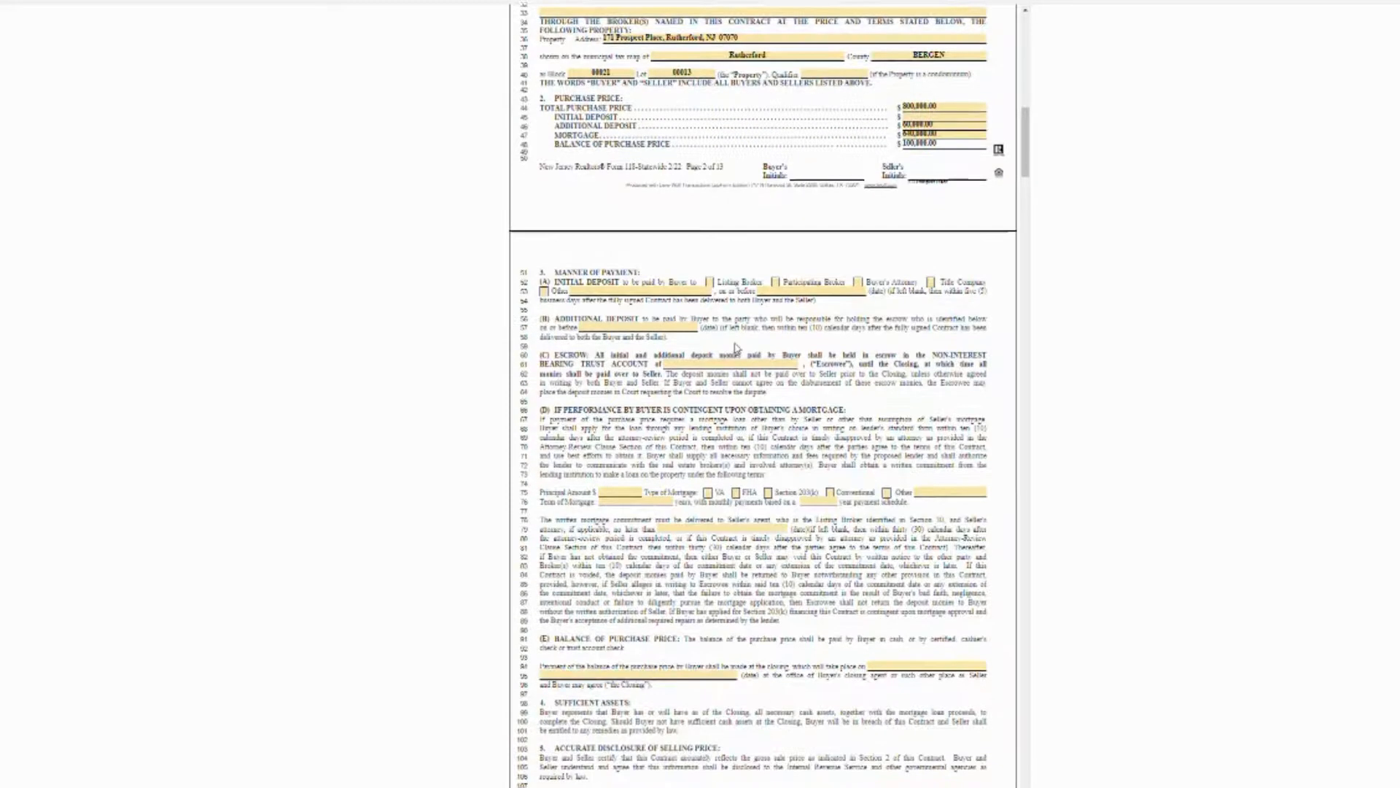
{"action": "left_click", "coordinate": [663, 329]}
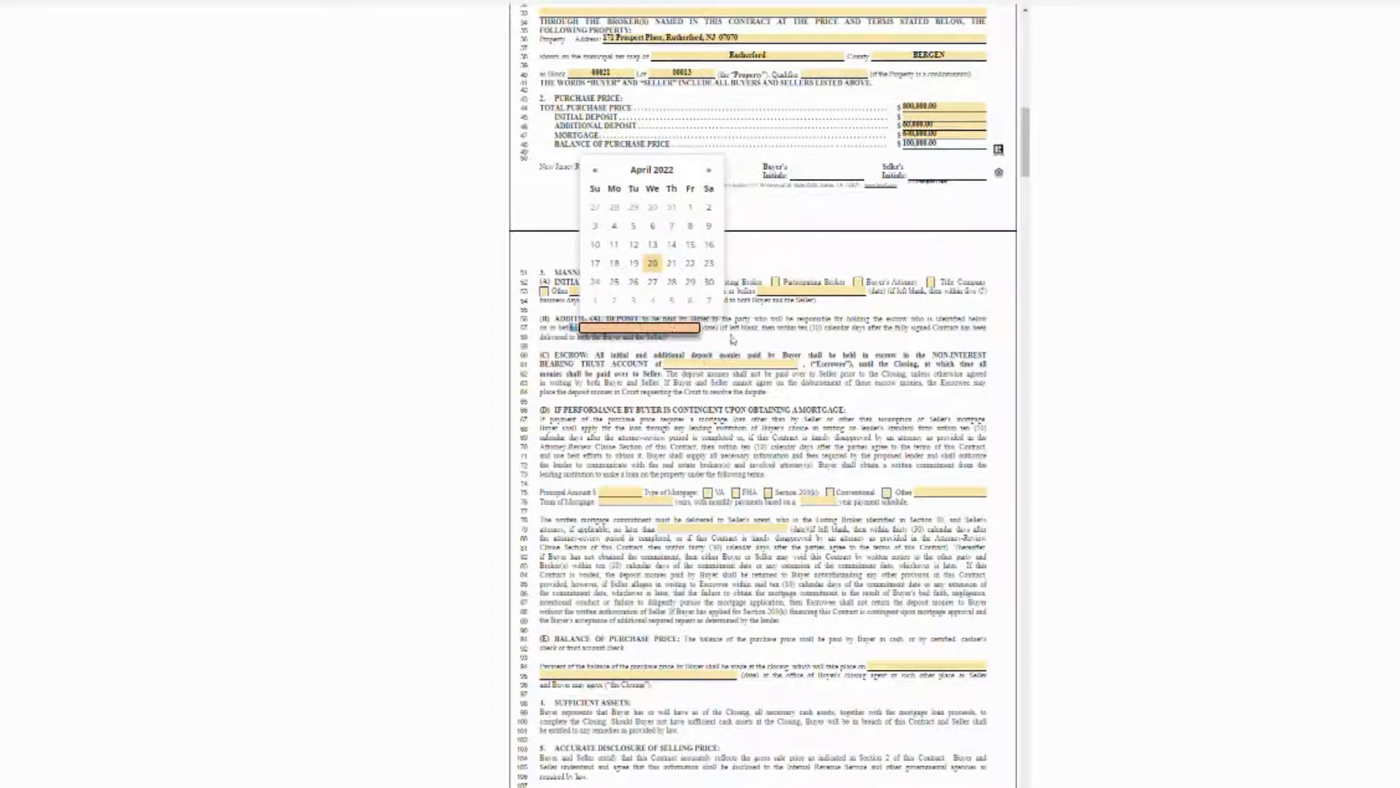
{"action": "left_click", "coordinate": [733, 338]}
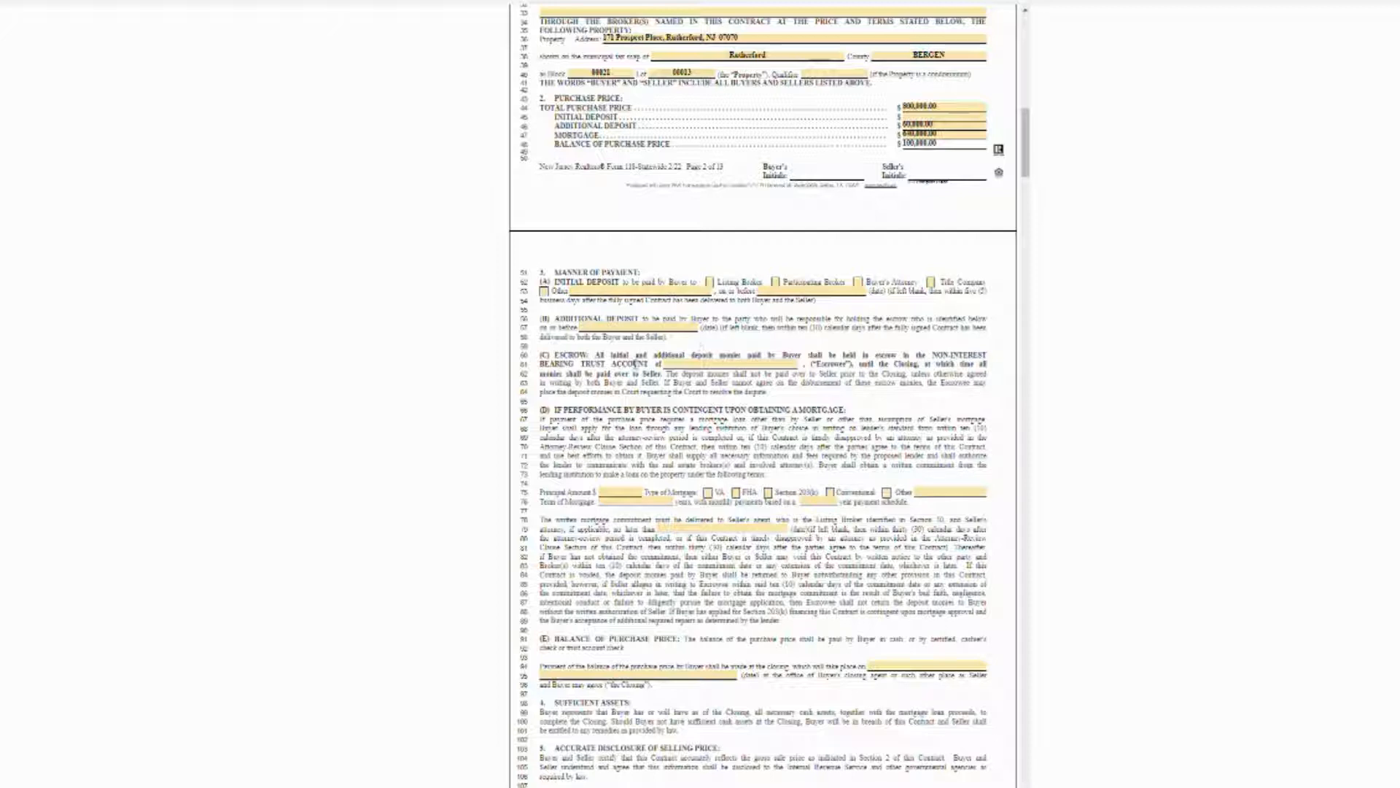
{"action": "left_click", "coordinate": [700, 364]}
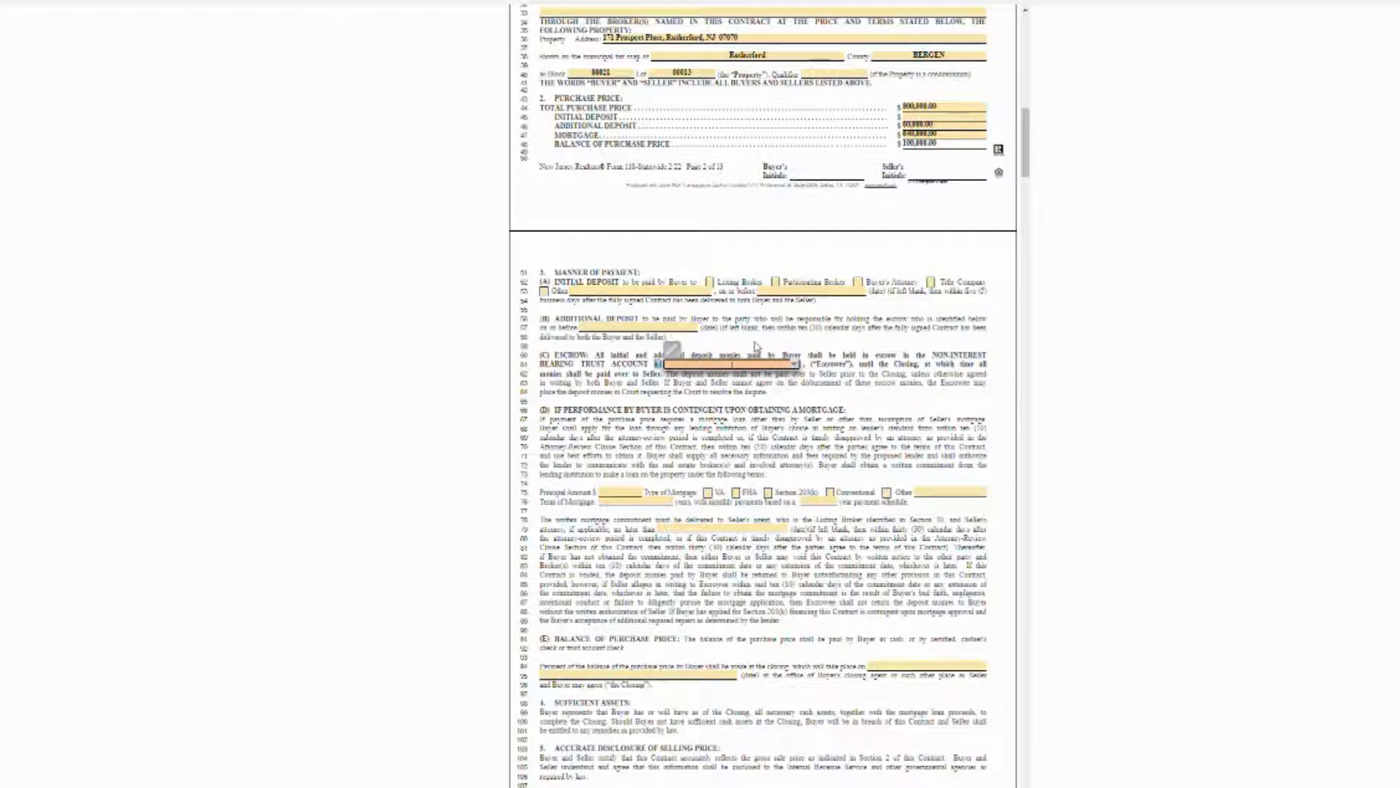
{"action": "type", "text": "Sell"}
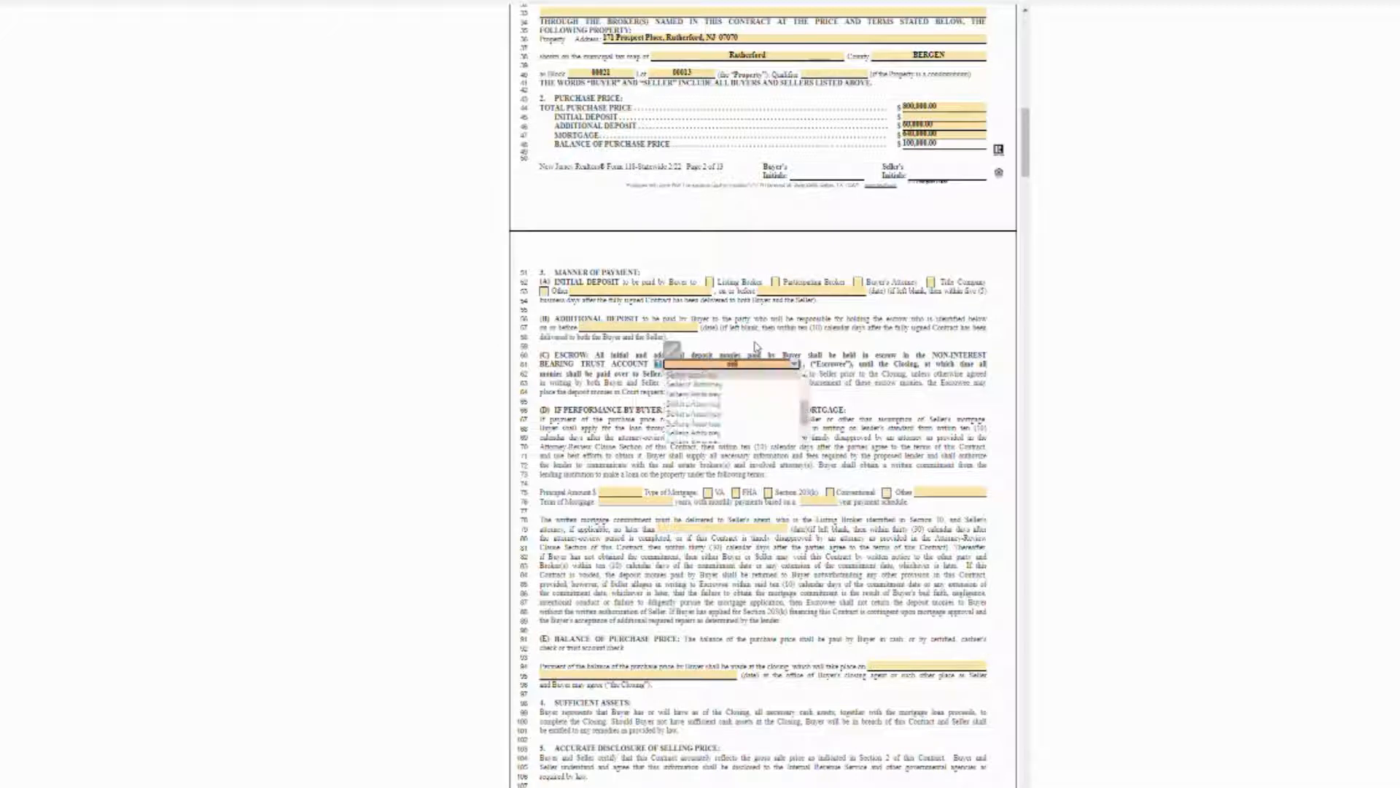
{"action": "type", "text": "er Attorney"}
{"action": "left_click", "coordinate": [712, 387]}
Enter a 640,000.00 mortgage principal amount and mark the loan as Conventional.
{"action": "scroll", "coordinate": [807, 438], "scroll_direction": "down", "scroll_amount": 3}
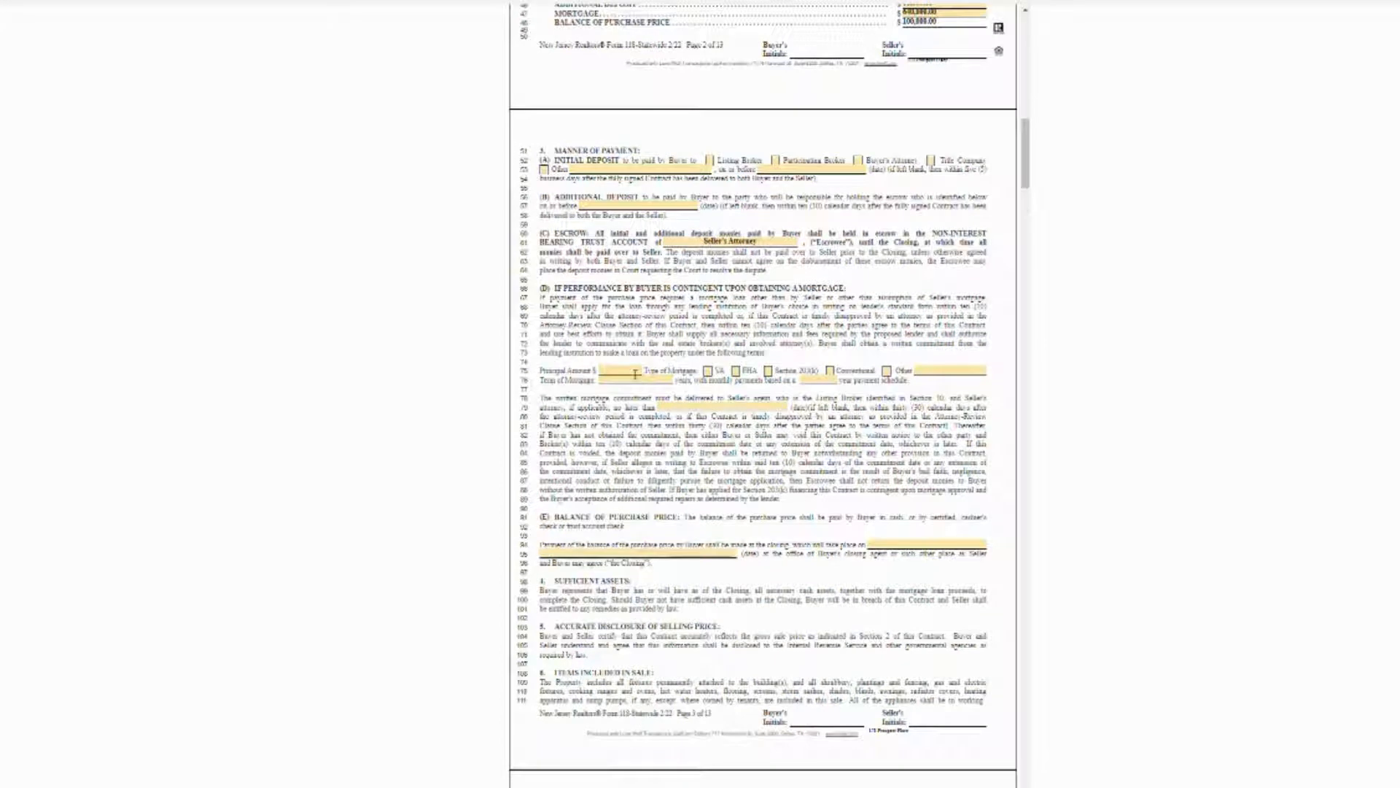
{"action": "left_click", "coordinate": [635, 374]}
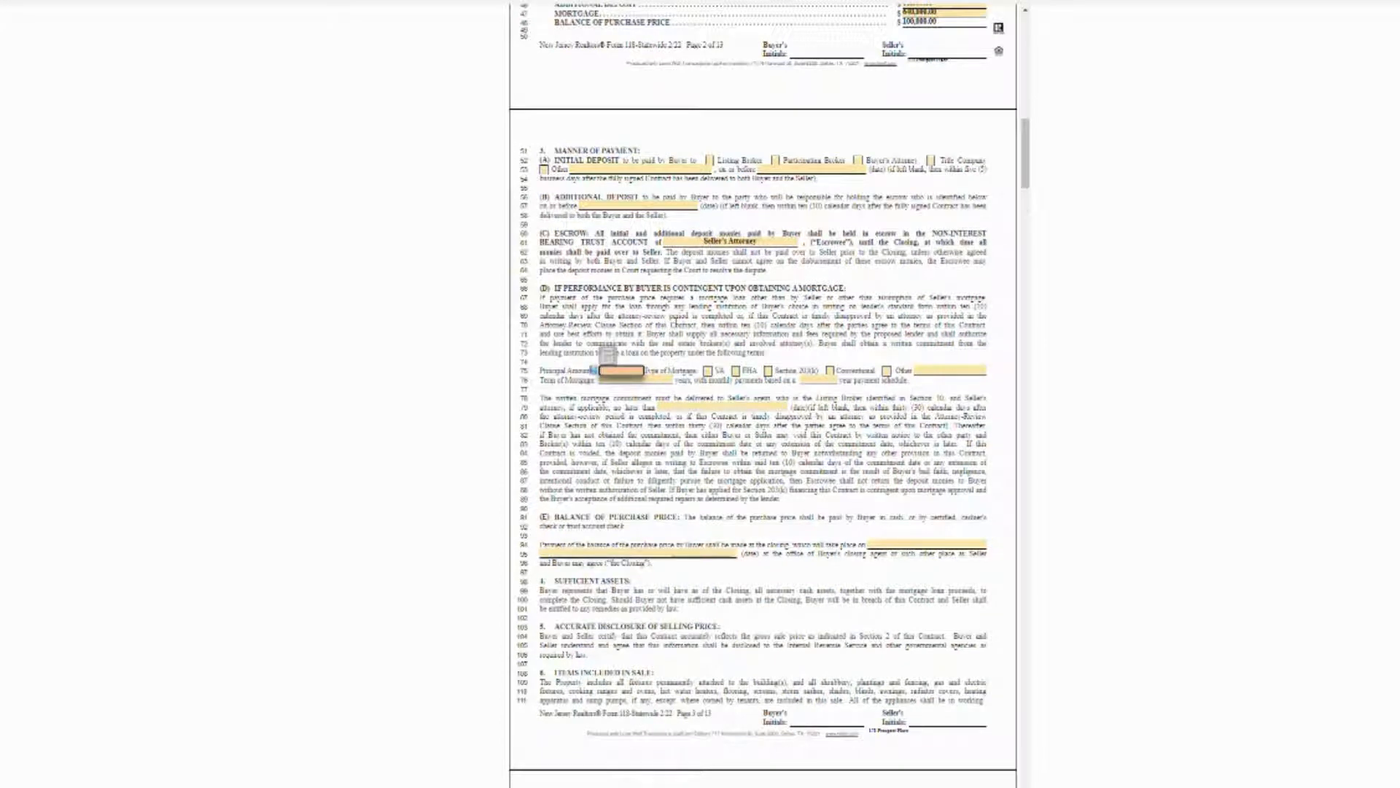
{"action": "type", "text": "640000"}
{"action": "left_click", "coordinate": [744, 309]}
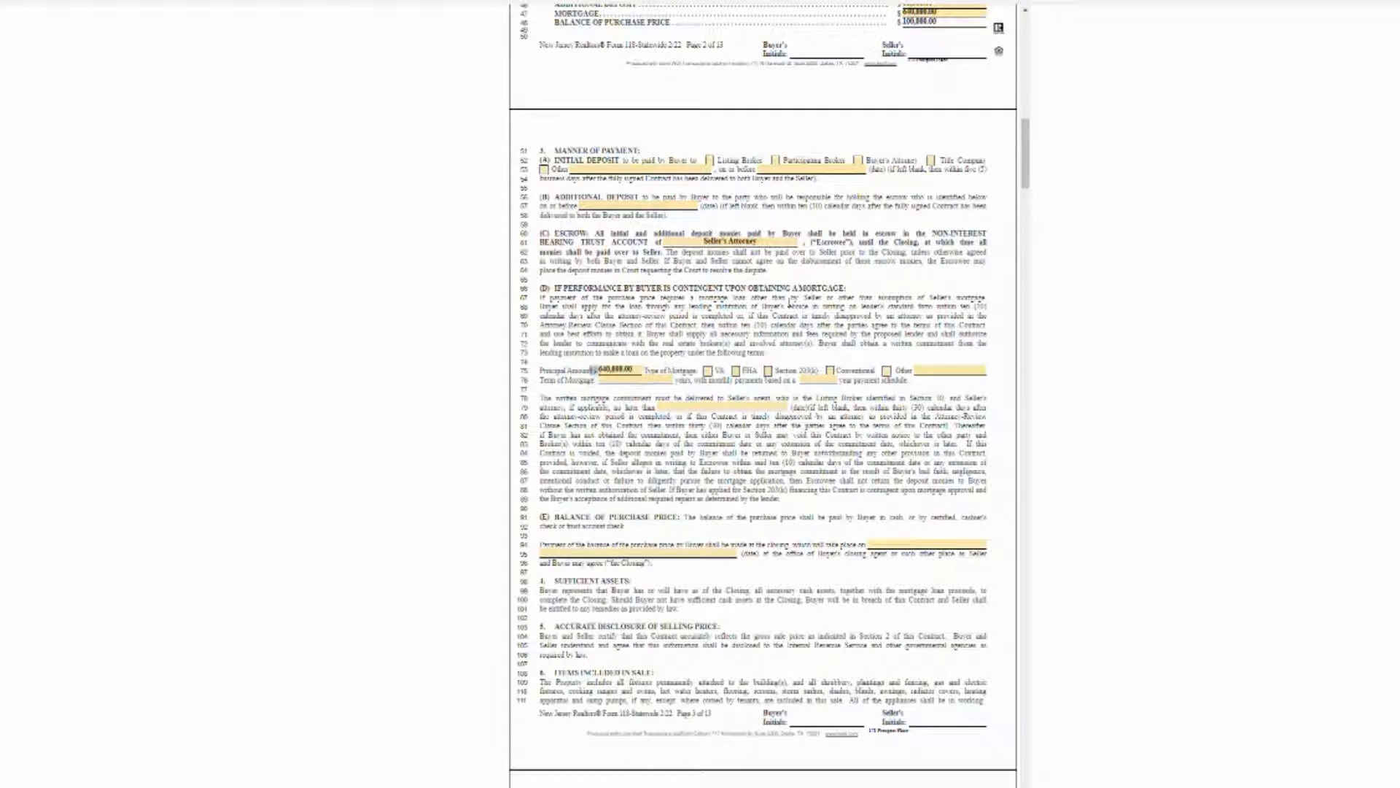
{"action": "left_click", "coordinate": [831, 371]}
Set the mortgage term to 30 years with a 360-payment schedule.
{"action": "left_click", "coordinate": [649, 384]}
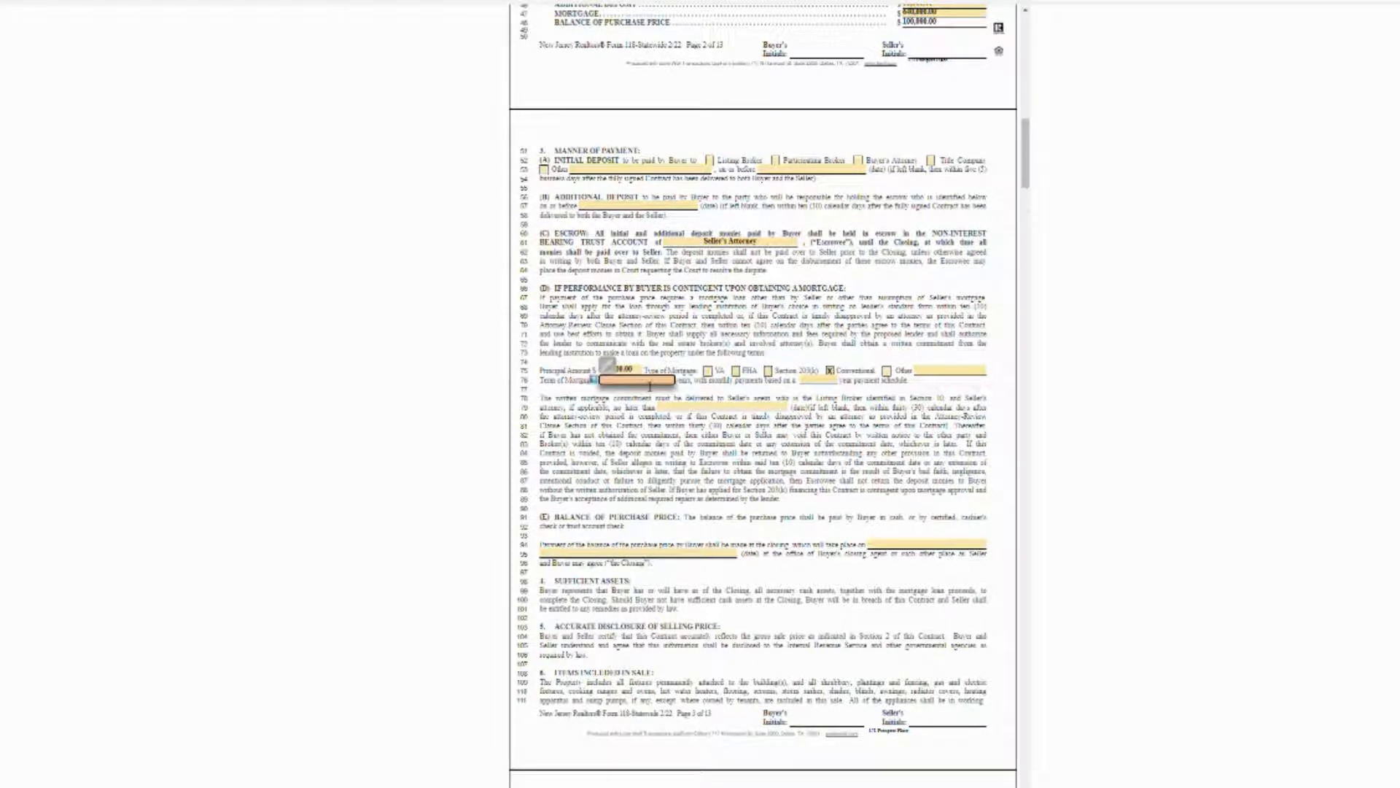
{"action": "type", "text": "30"}
{"action": "left_click", "coordinate": [813, 379]}
{"action": "type", "text": "360"}
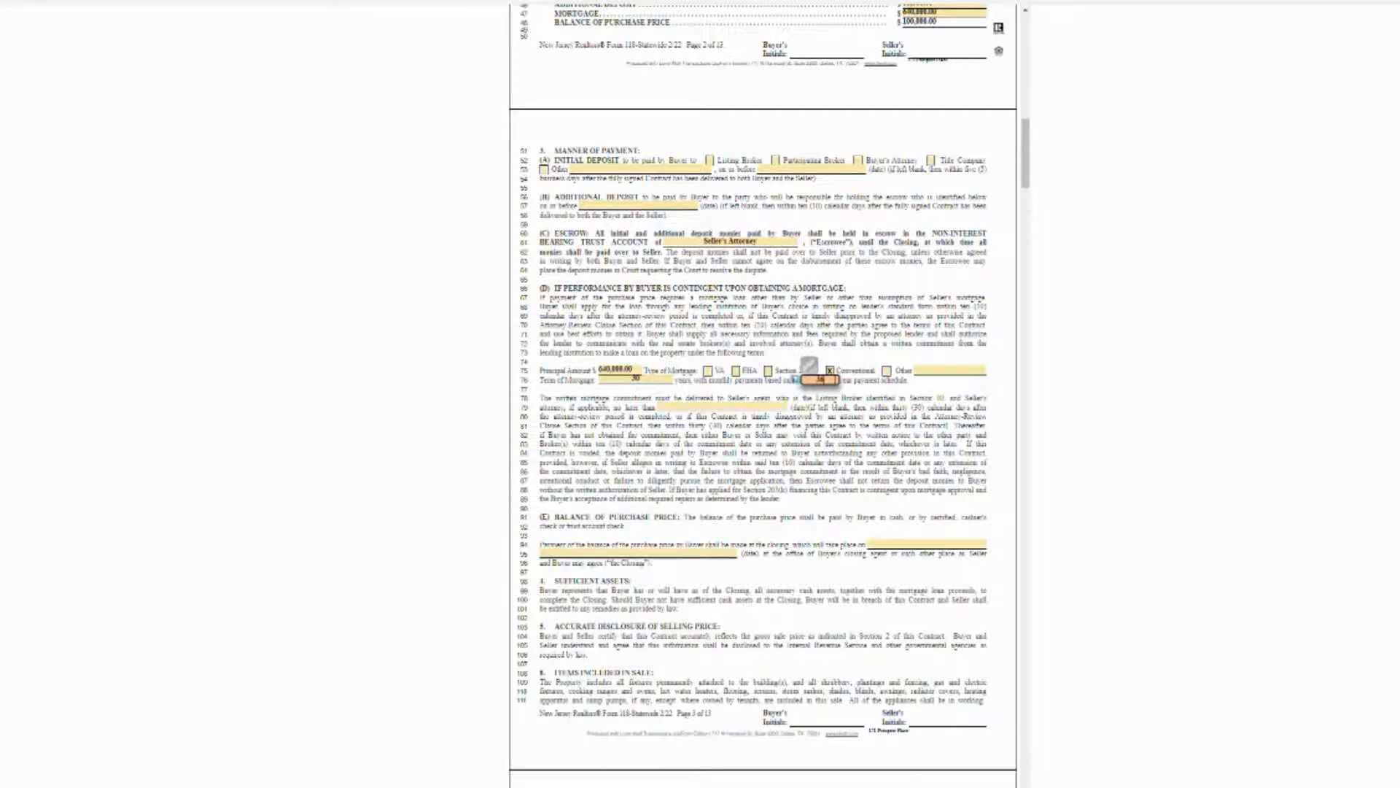
{"action": "left_click", "coordinate": [799, 387]}
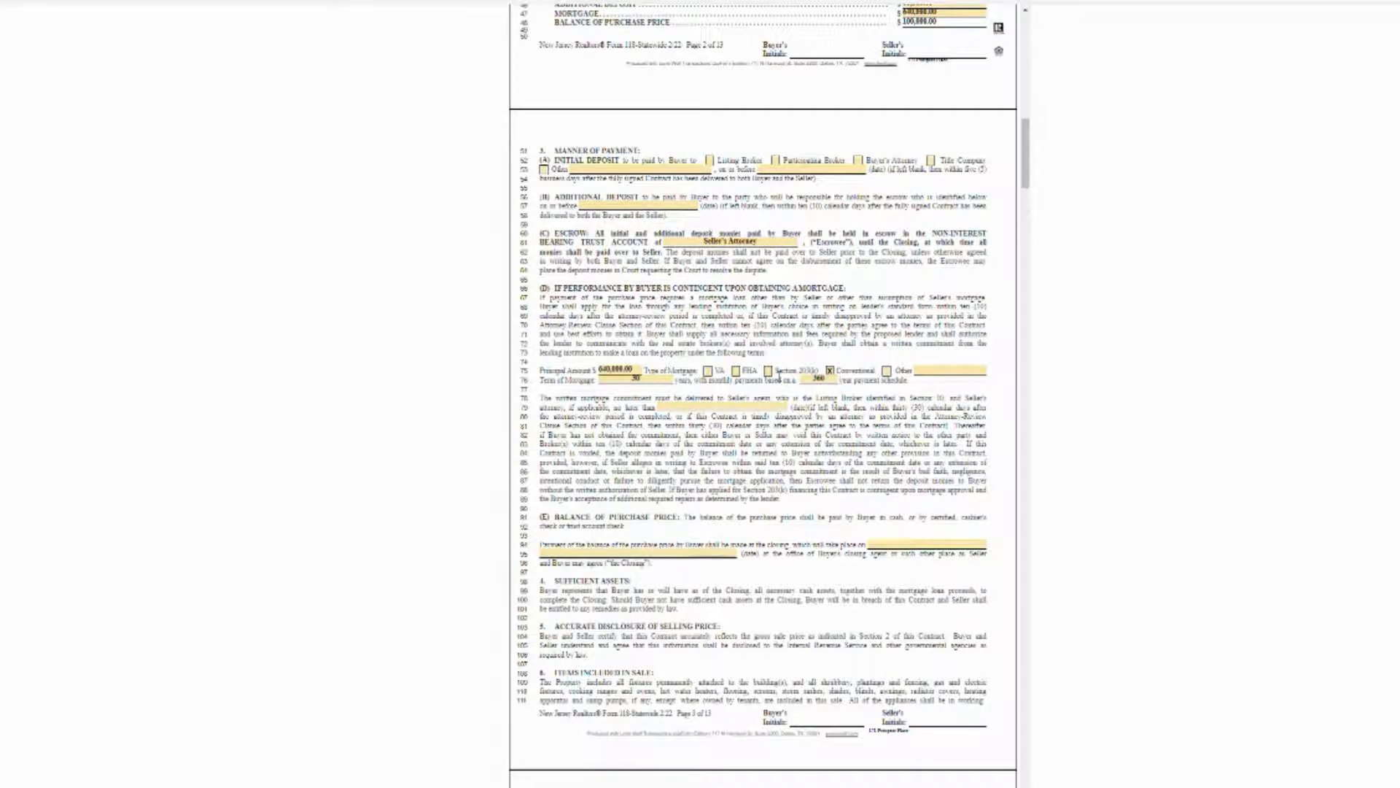
{"action": "scroll", "coordinate": [766, 295], "scroll_direction": "down", "scroll_amount": 3}
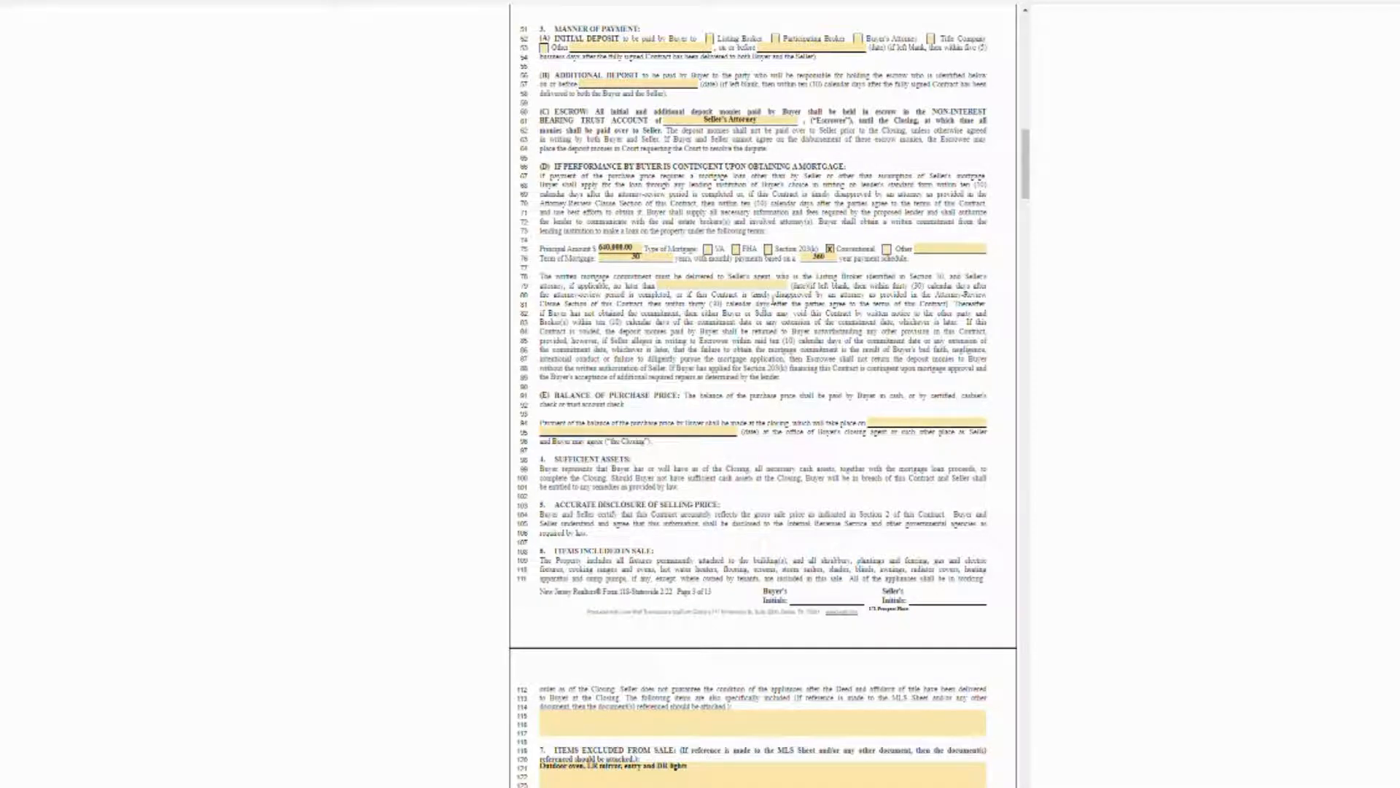
Set the closing date to June 3, 2022, then place the cursor in the line 115 Items Included in Sale field.
{"action": "left_click", "coordinate": [921, 422]}
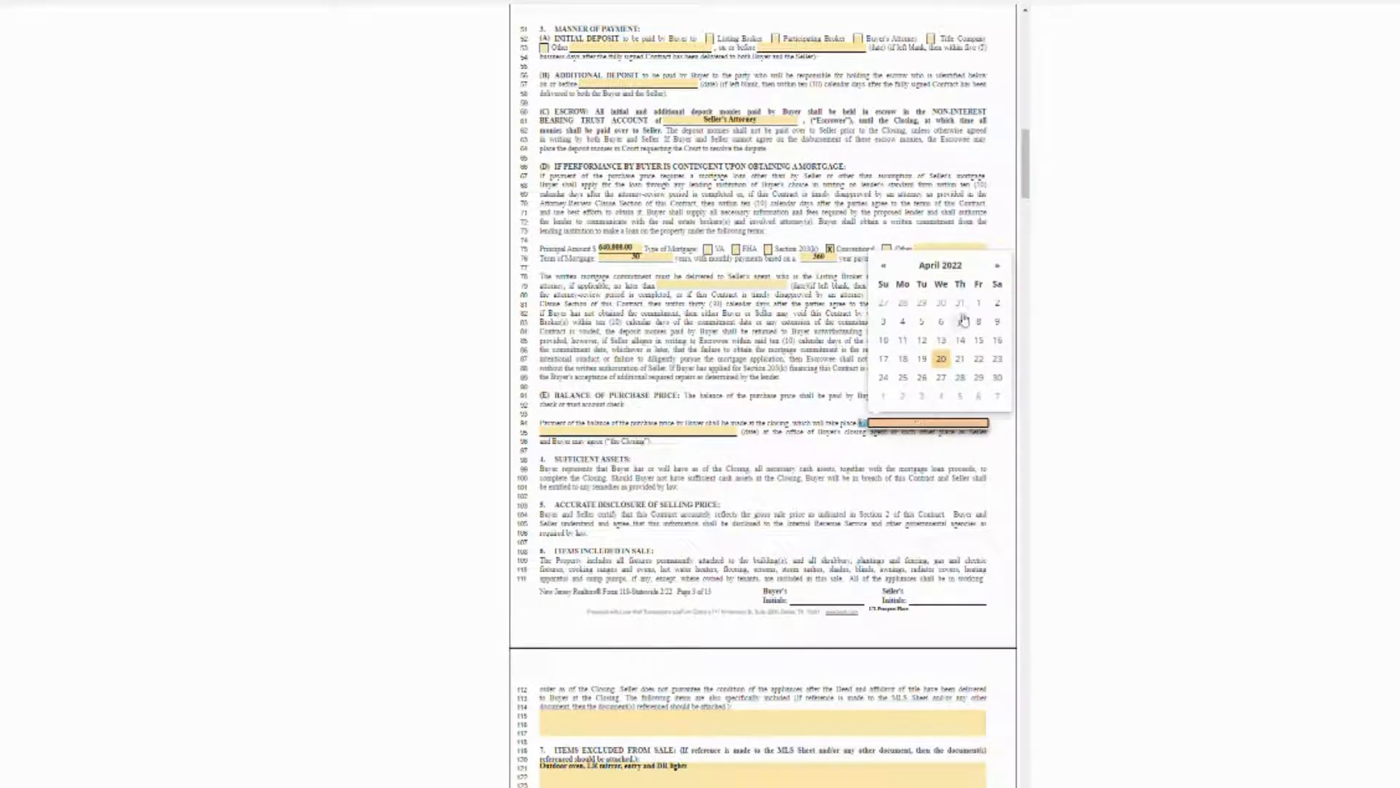
{"action": "left_click", "coordinate": [718, 416]}
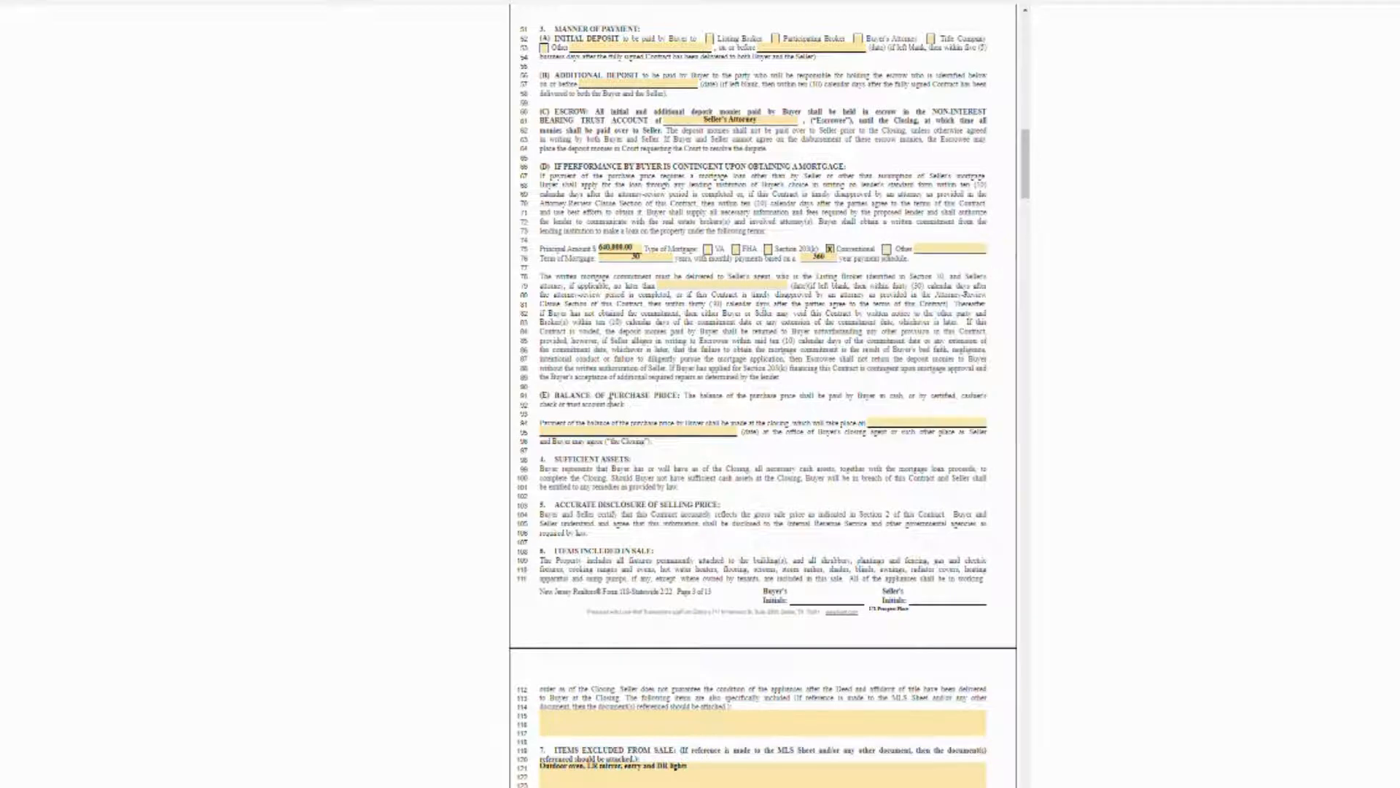
{"action": "left_click", "coordinate": [905, 423]}
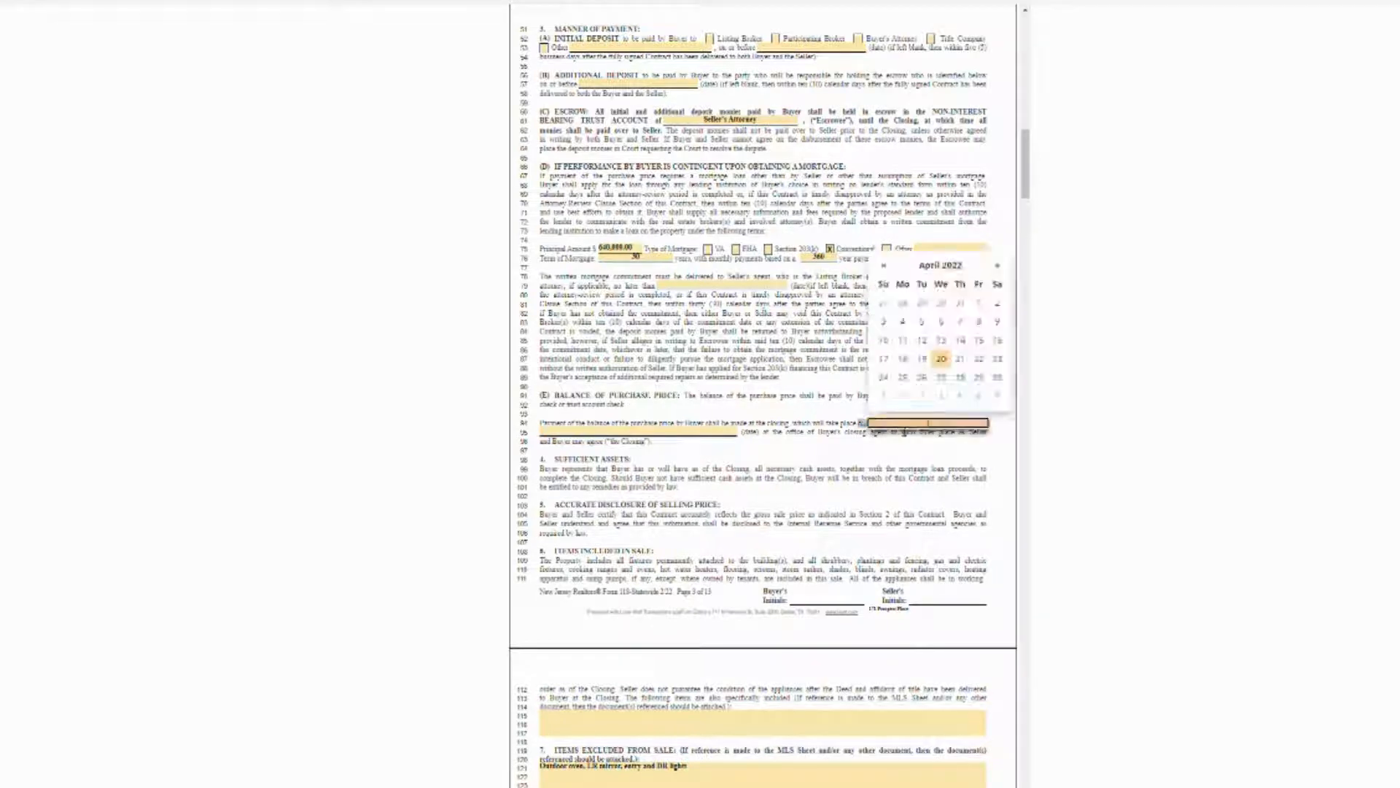
{"action": "left_click", "coordinate": [999, 267]}
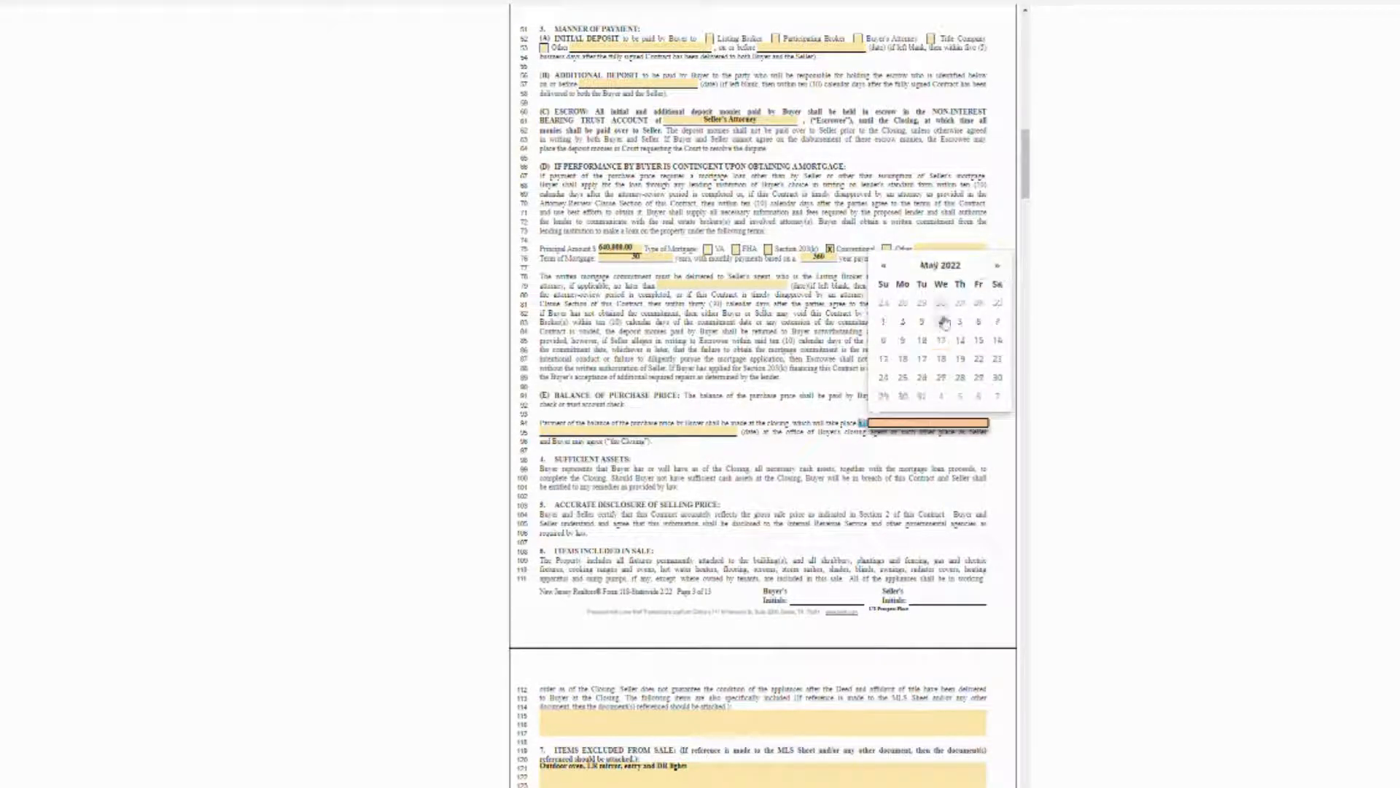
{"action": "left_click", "coordinate": [884, 266]}
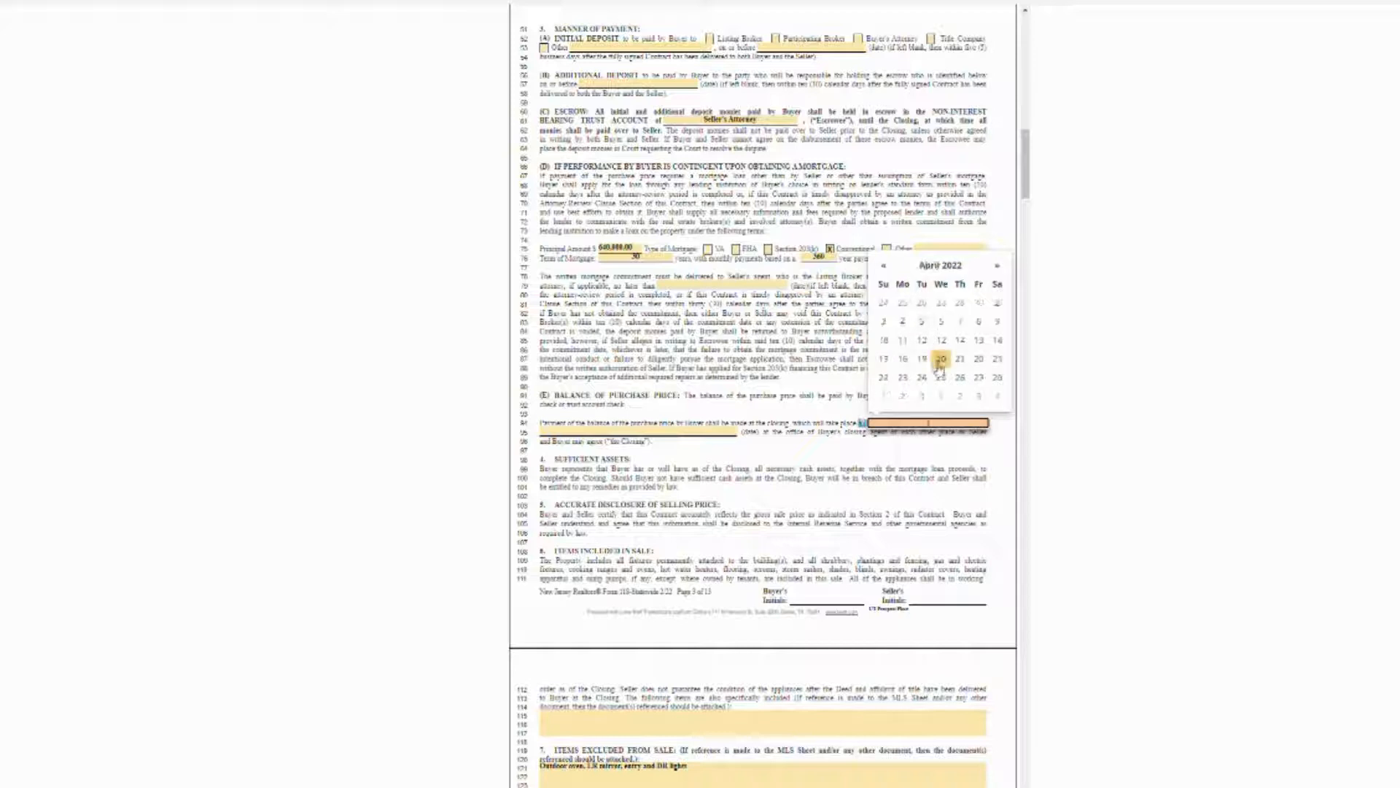
{"action": "left_click", "coordinate": [998, 267]}
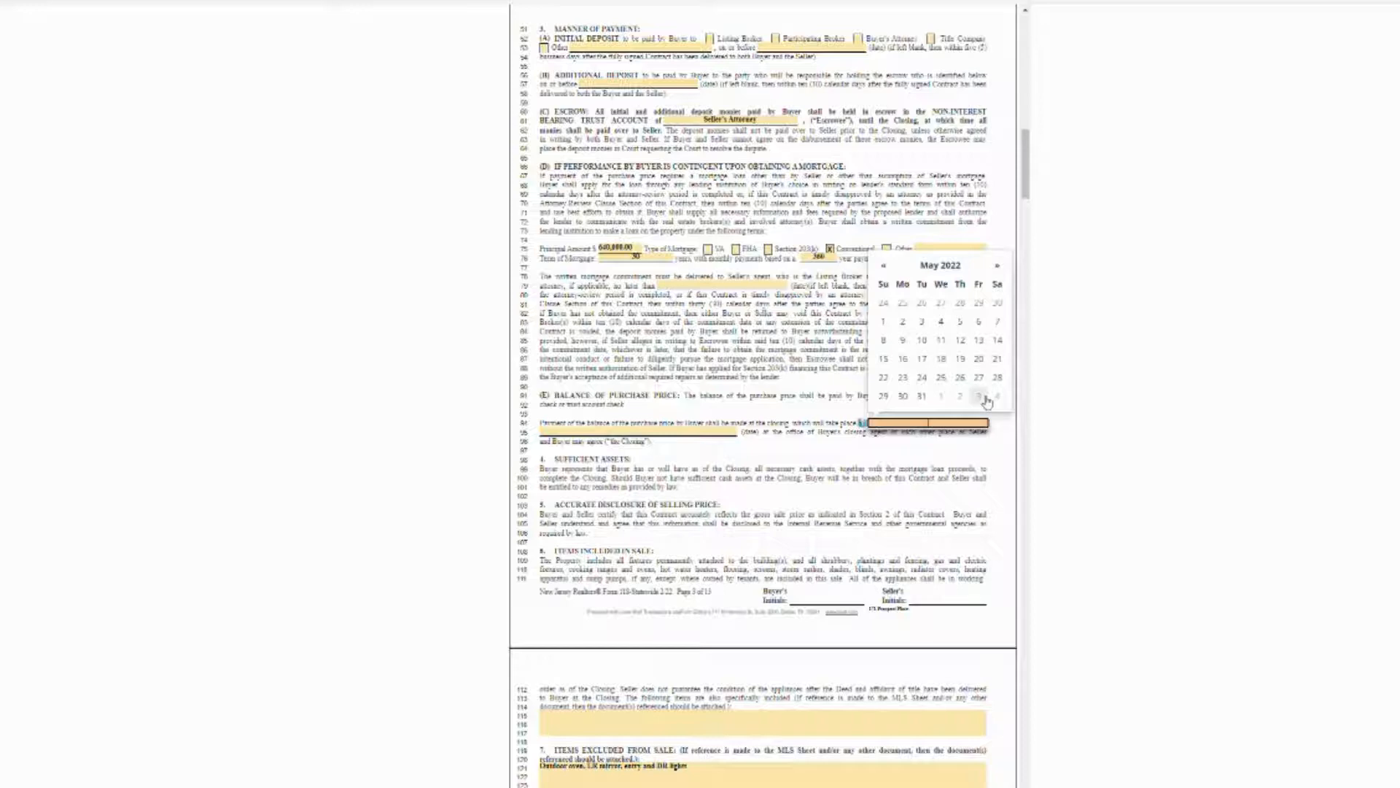
{"action": "left_click", "coordinate": [983, 398]}
{"action": "scroll", "coordinate": [805, 372], "scroll_direction": "down", "scroll_amount": 5}
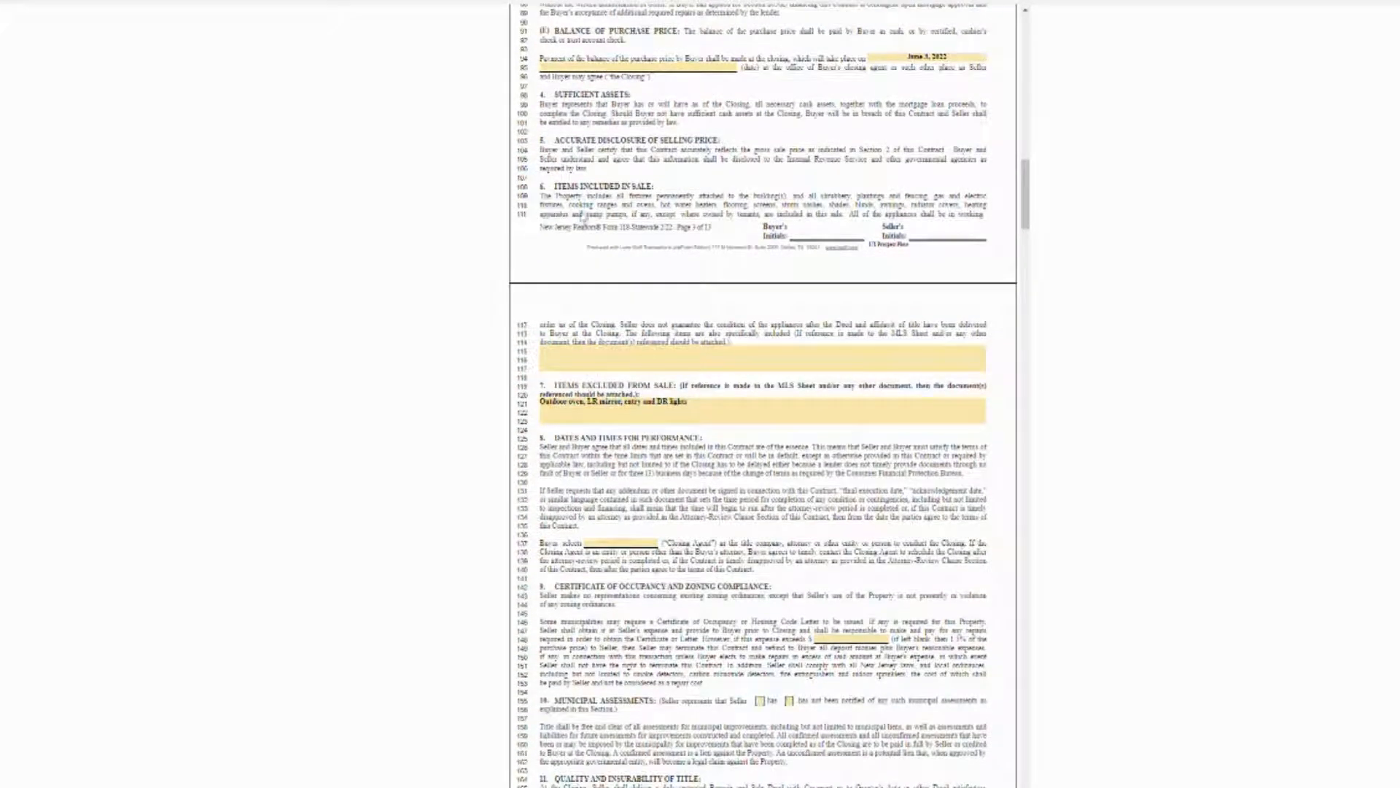
{"action": "left_click", "coordinate": [584, 361]}
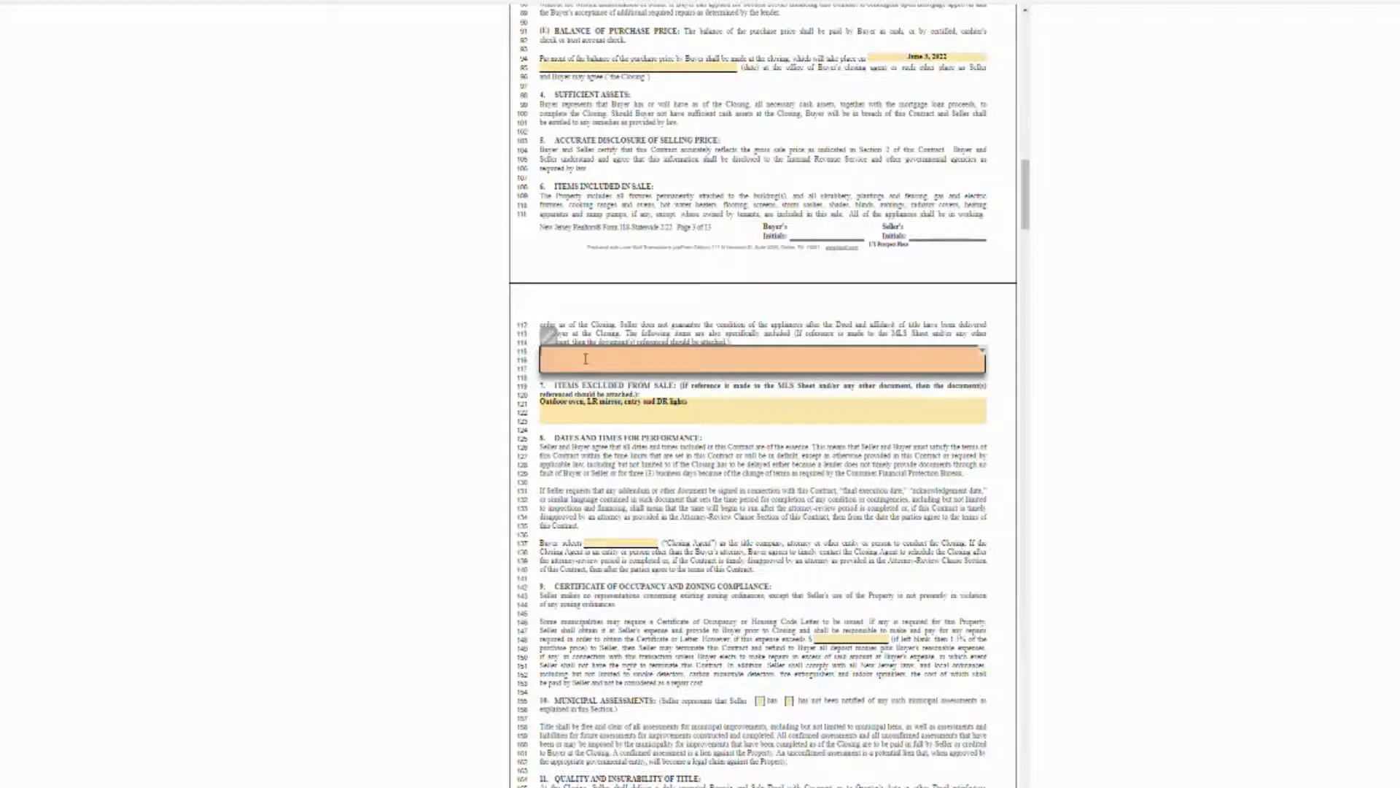
Enter 'As per MLS' under Items Included in Sale and scroll through the NJMLS full report.
{"action": "type", "text": "As per MLS"}
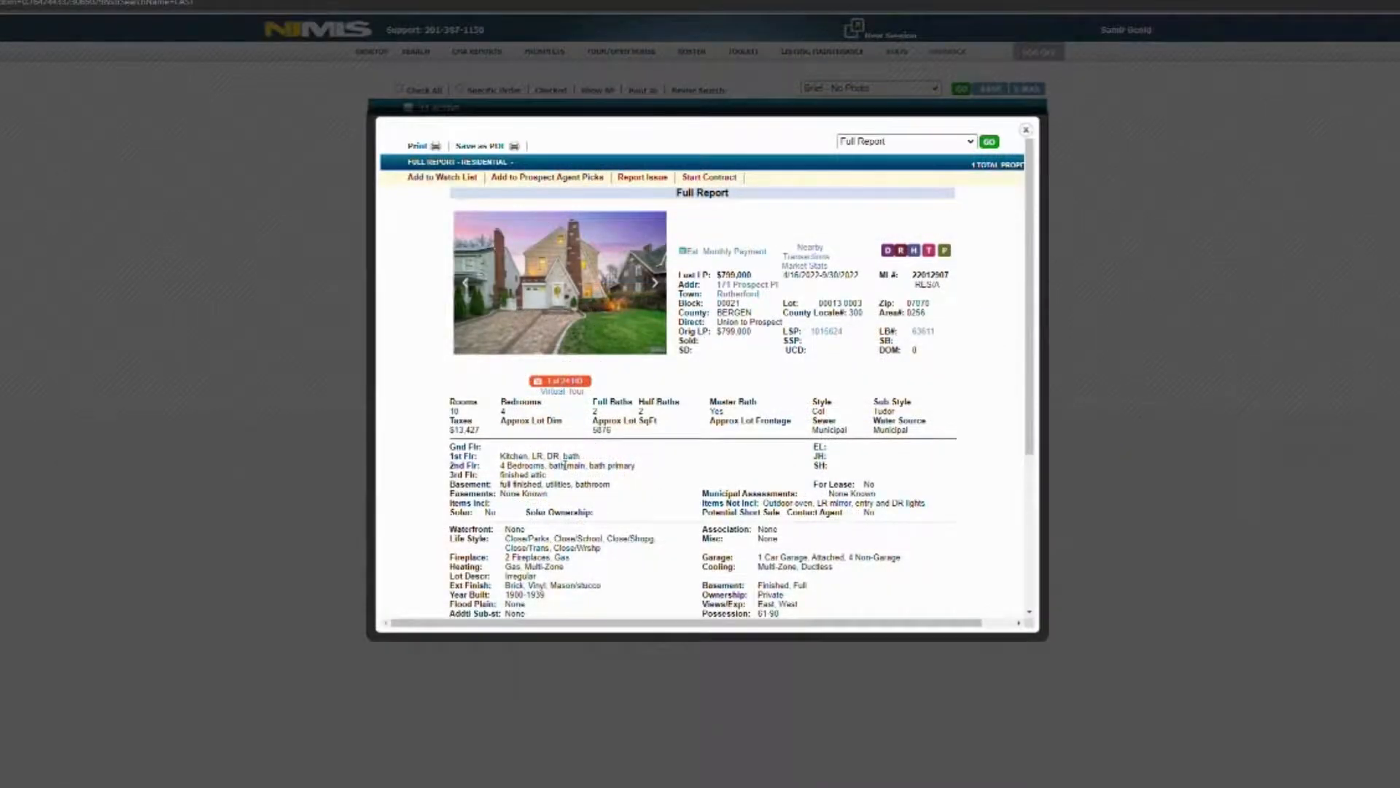
{"action": "scroll", "coordinate": [566, 465], "scroll_direction": "down", "scroll_amount": 1}
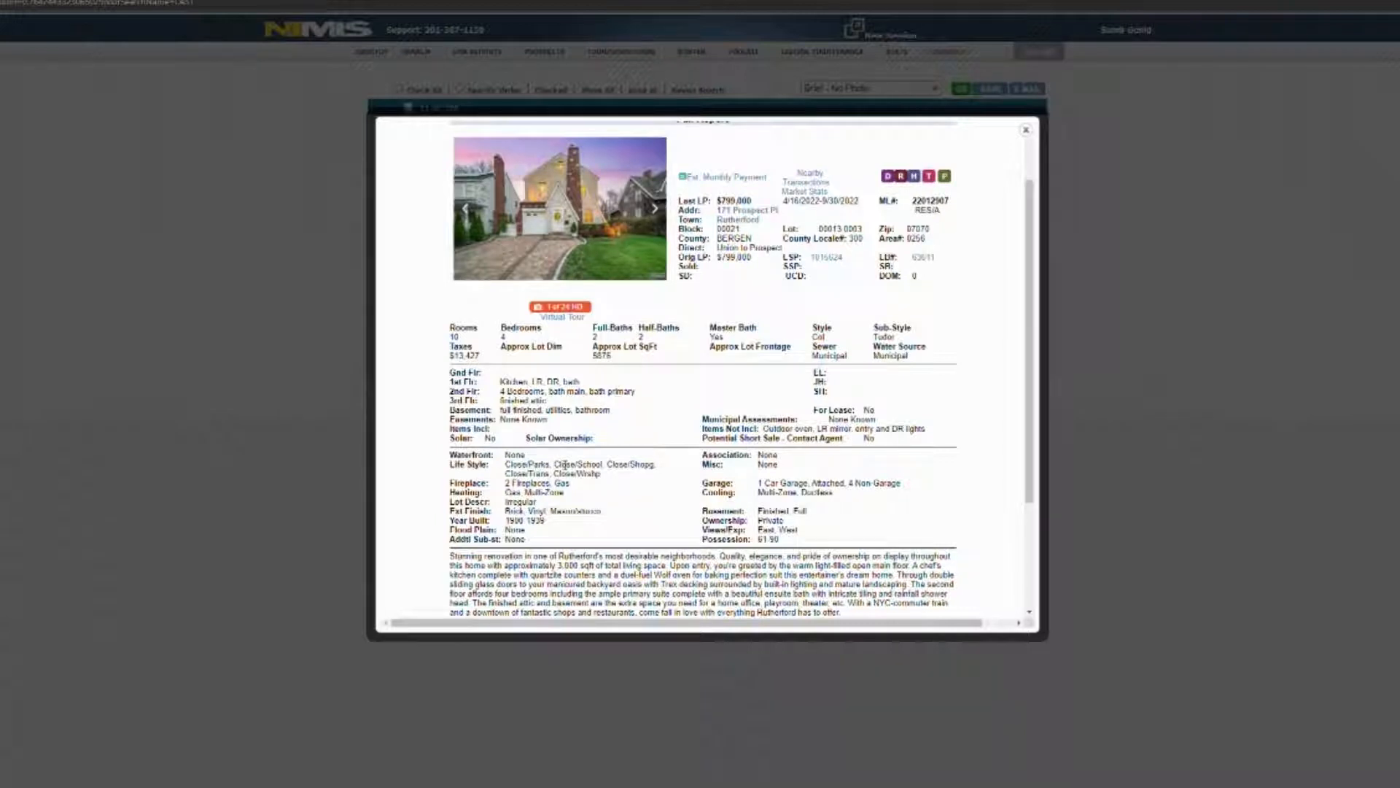
{"action": "scroll", "coordinate": [566, 464], "scroll_direction": "down", "scroll_amount": 1}
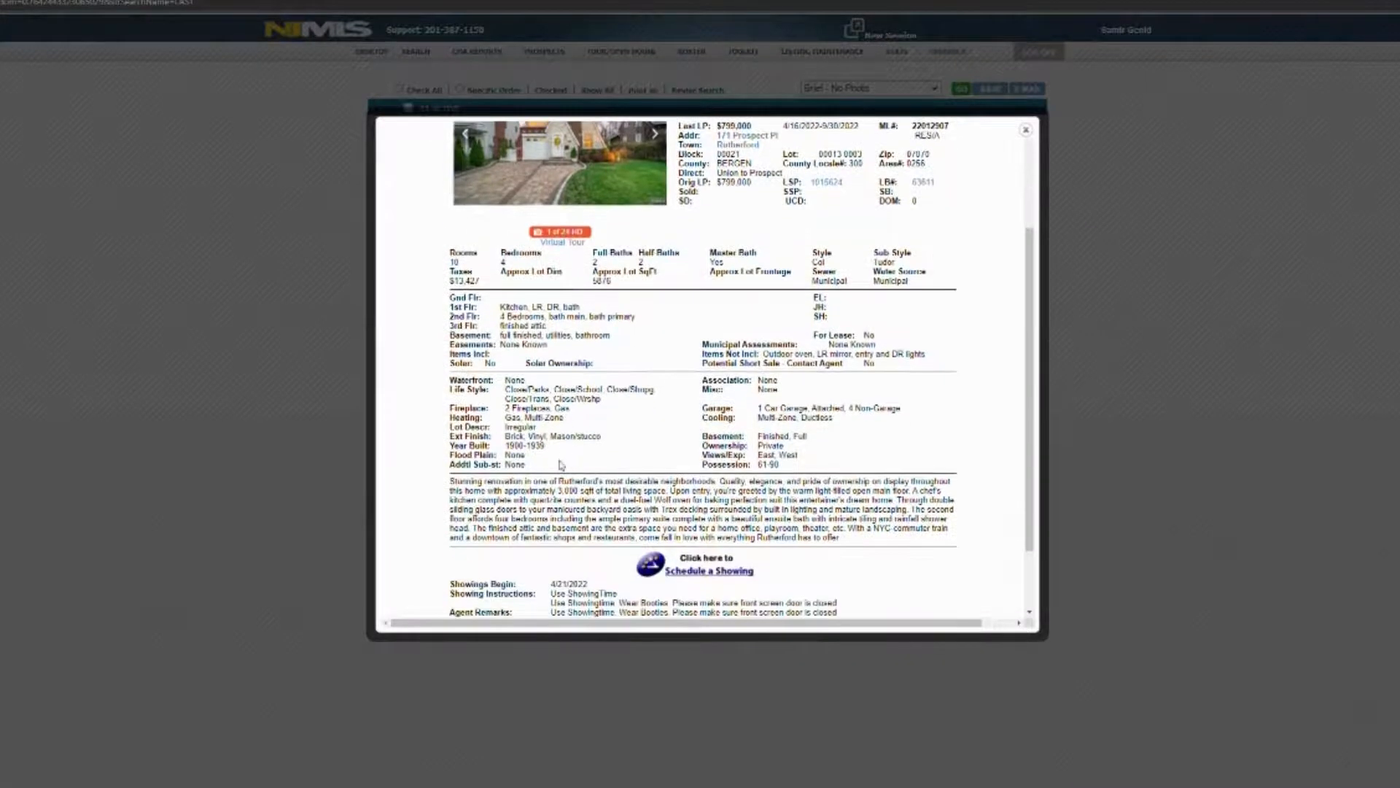
{"action": "scroll", "coordinate": [564, 466], "scroll_direction": "down", "scroll_amount": 1}
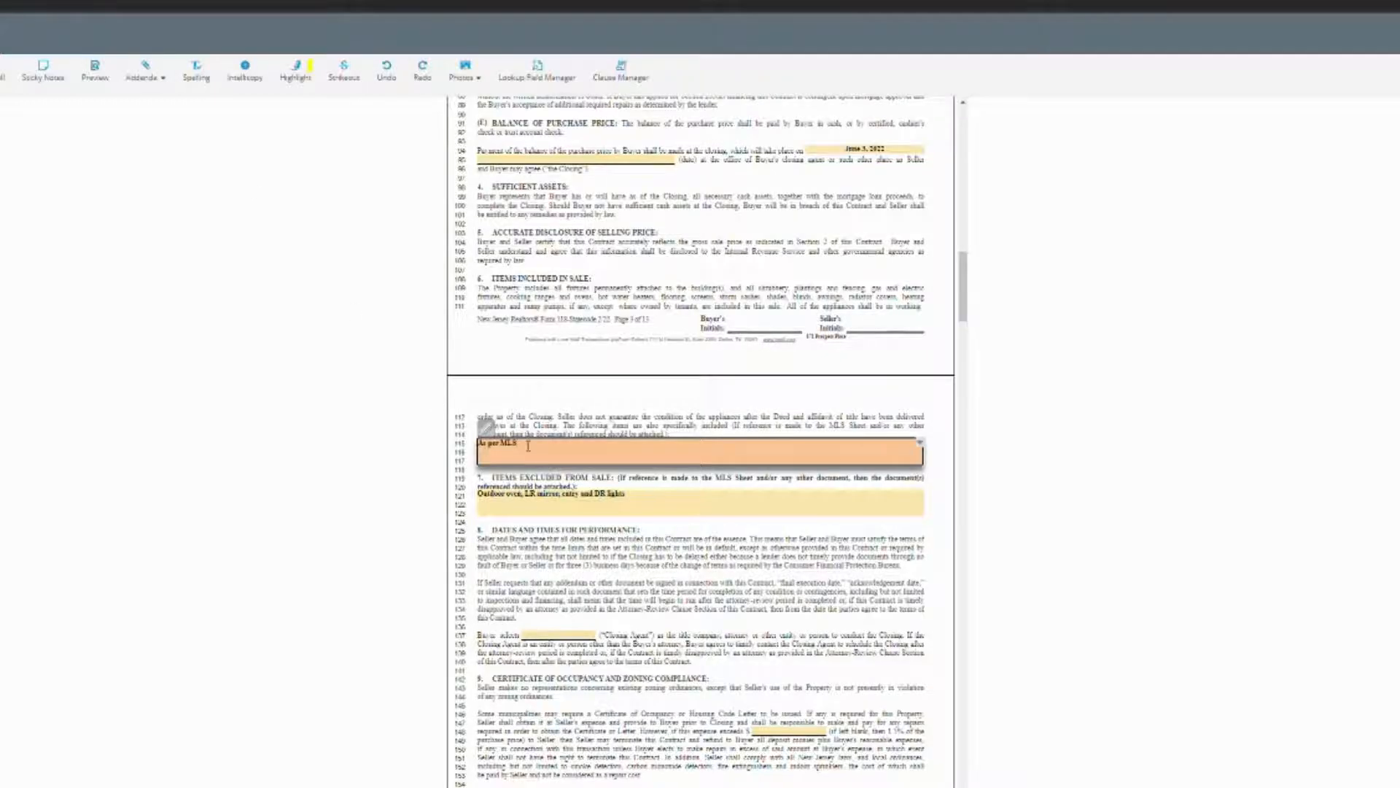
Replace the Items Included in Sale entry 'As per MLS' with 'All Appliances'.
{"action": "triple_click", "coordinate": [526, 443]}
{"action": "type", "text": "All Appliances"}
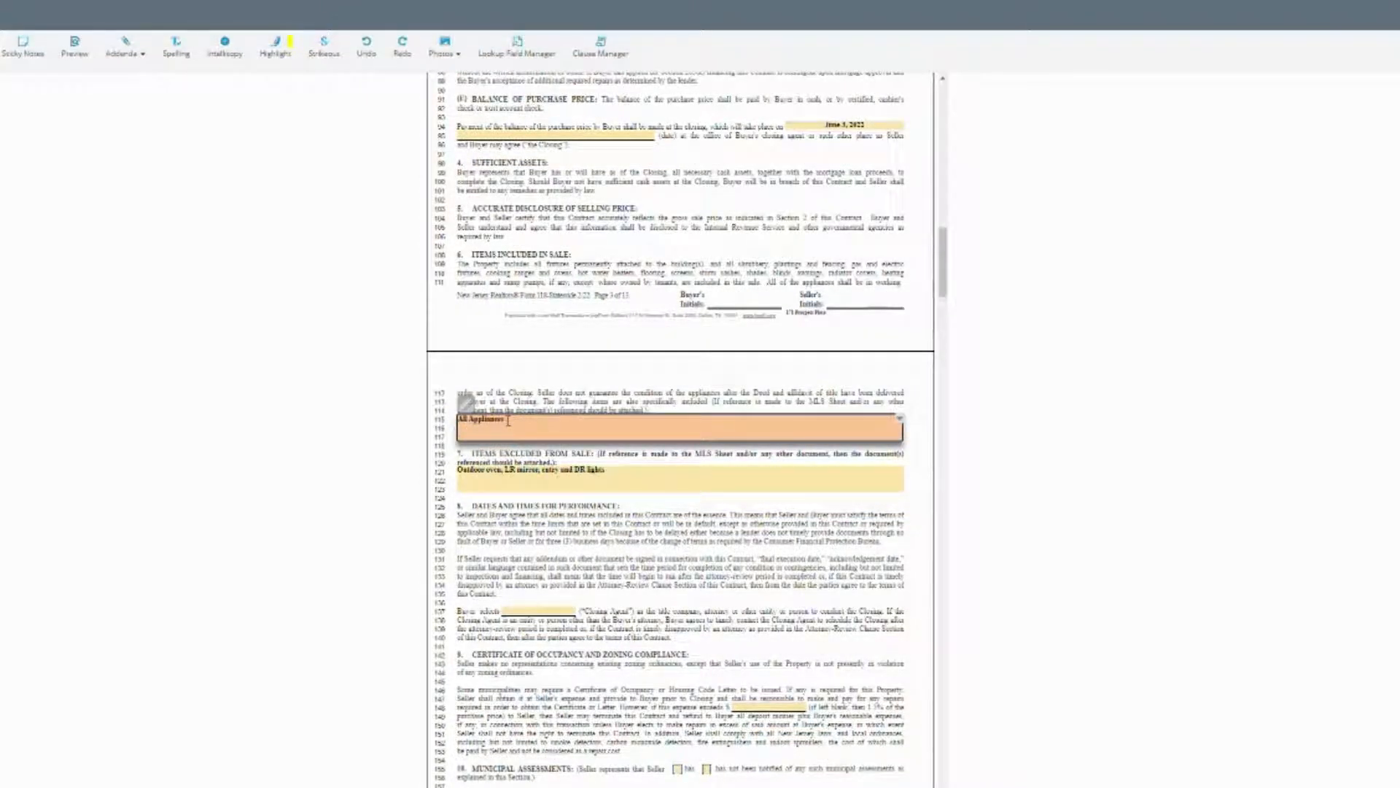
{"action": "type", "text": ","}
{"action": "left_click", "coordinate": [547, 383]}
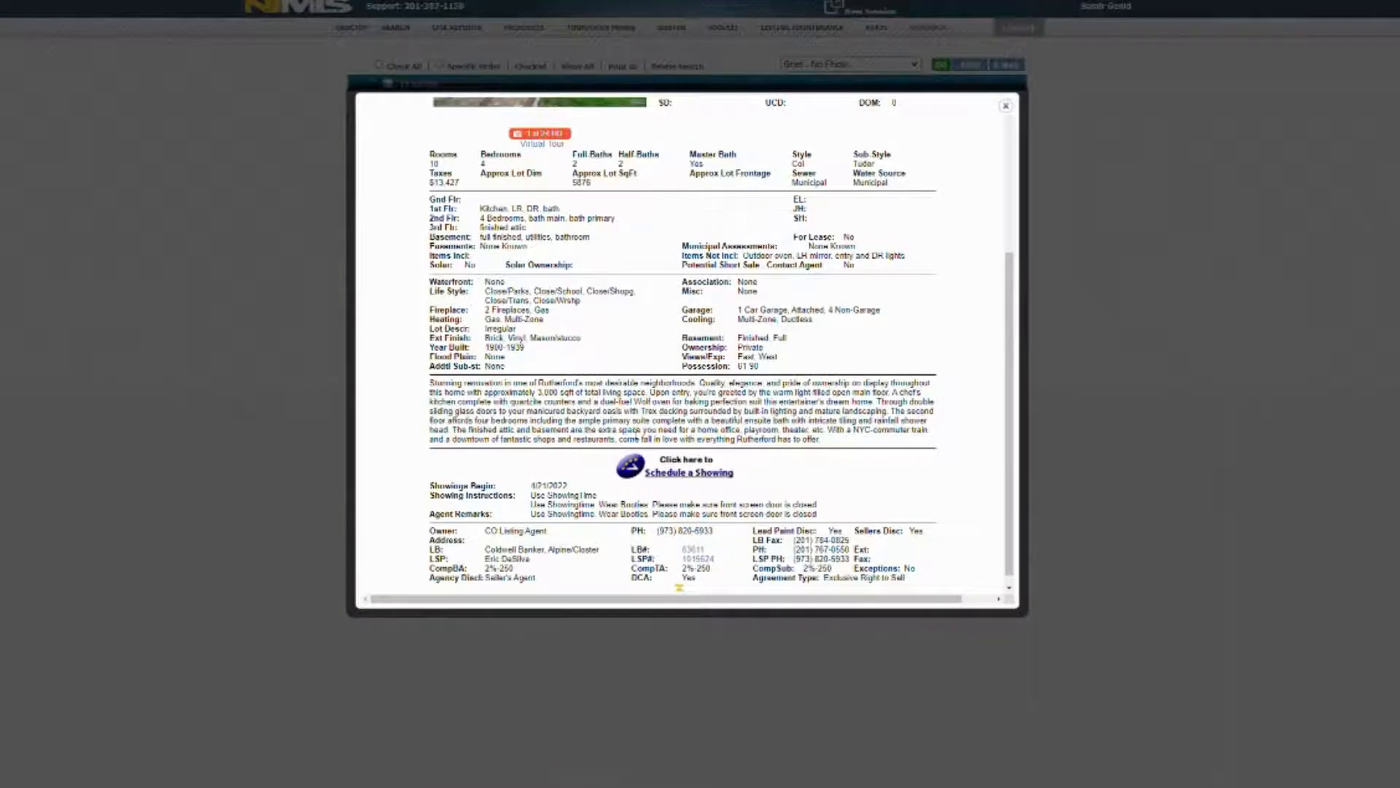
Highlight the possession value in the NJMLS listing report to check it.
{"action": "left_click_drag", "start_coordinate": [736, 367], "coordinate": [763, 373]}
{"action": "left_click", "coordinate": [738, 373]}
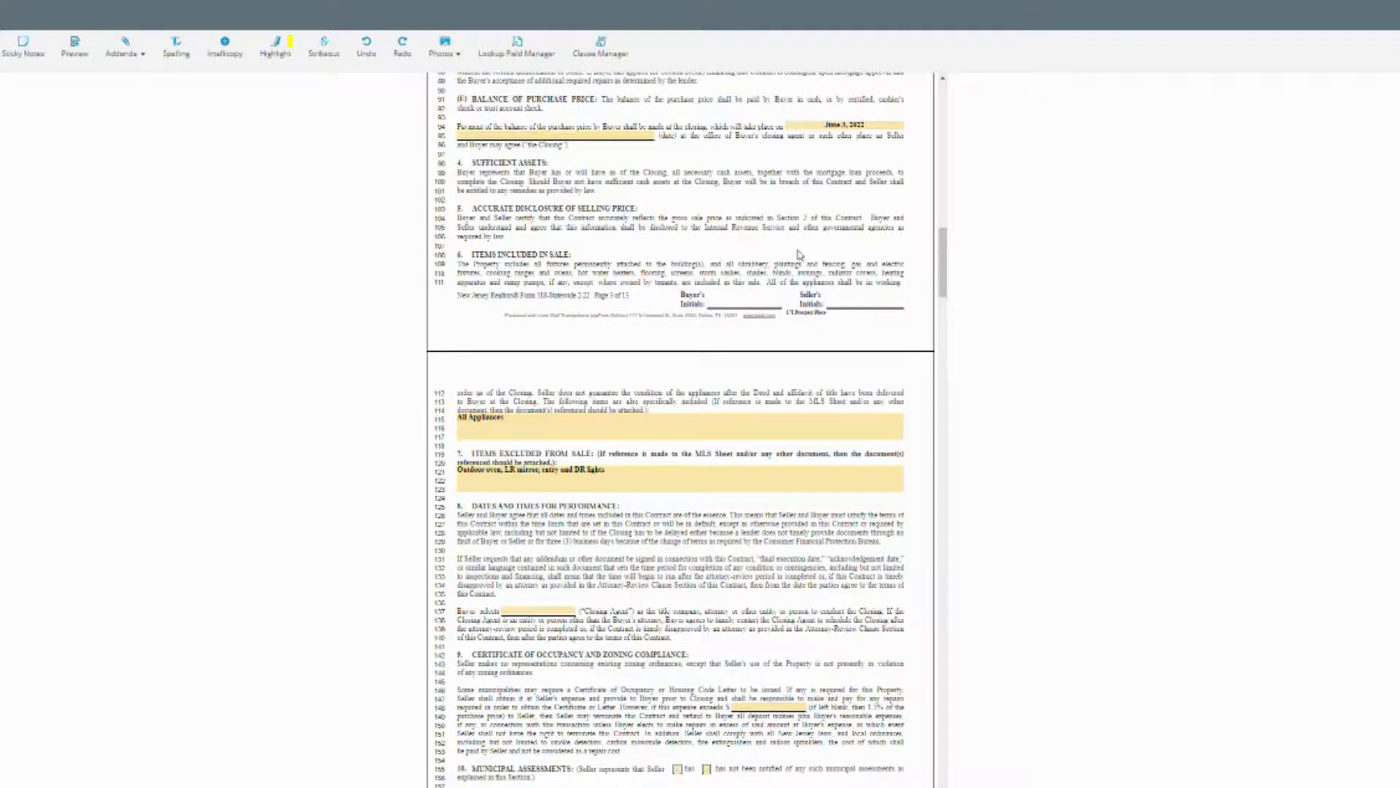
{"action": "scroll", "coordinate": [818, 289], "scroll_direction": "up", "scroll_amount": 5}
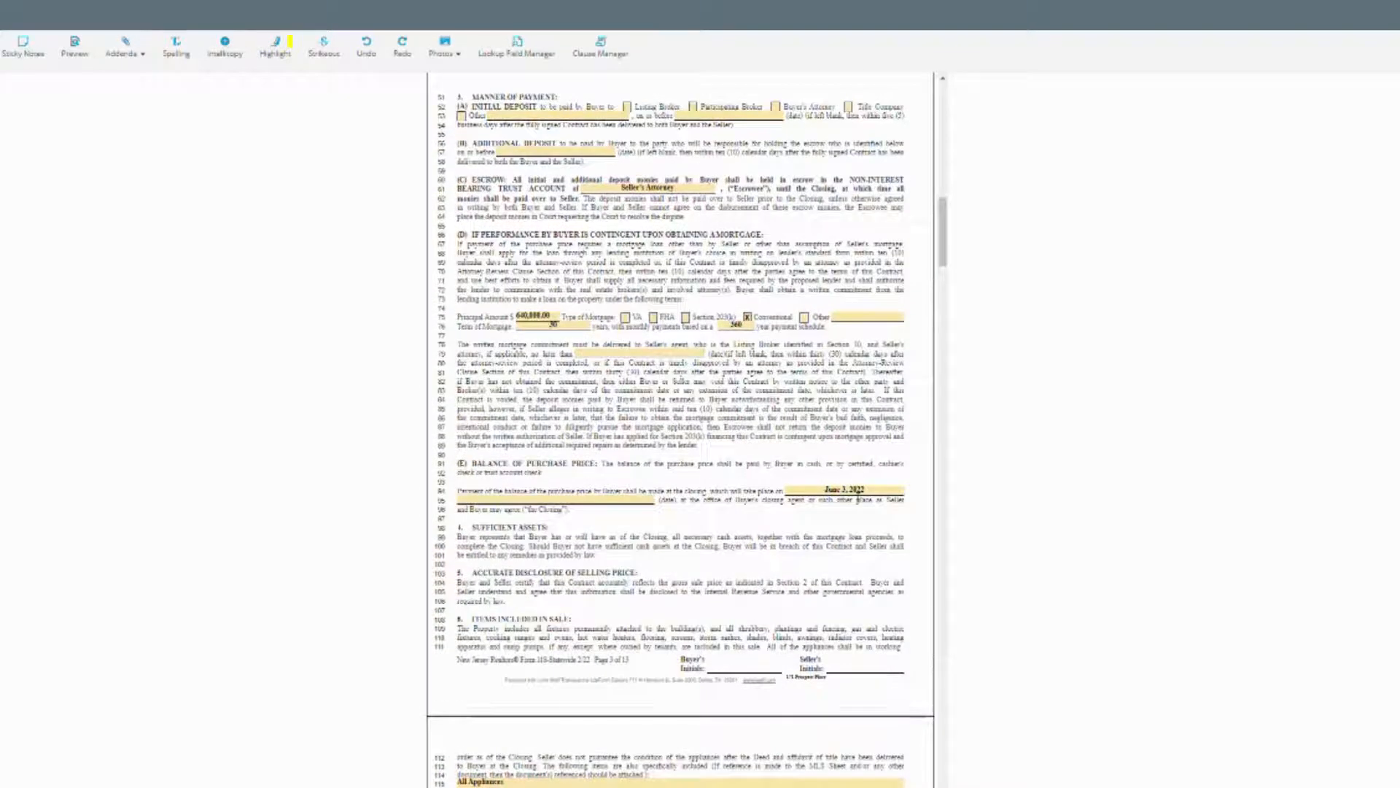
Pick June 21, 2022 from the calendar as the contract's closing date.
{"action": "left_click", "coordinate": [855, 490]}
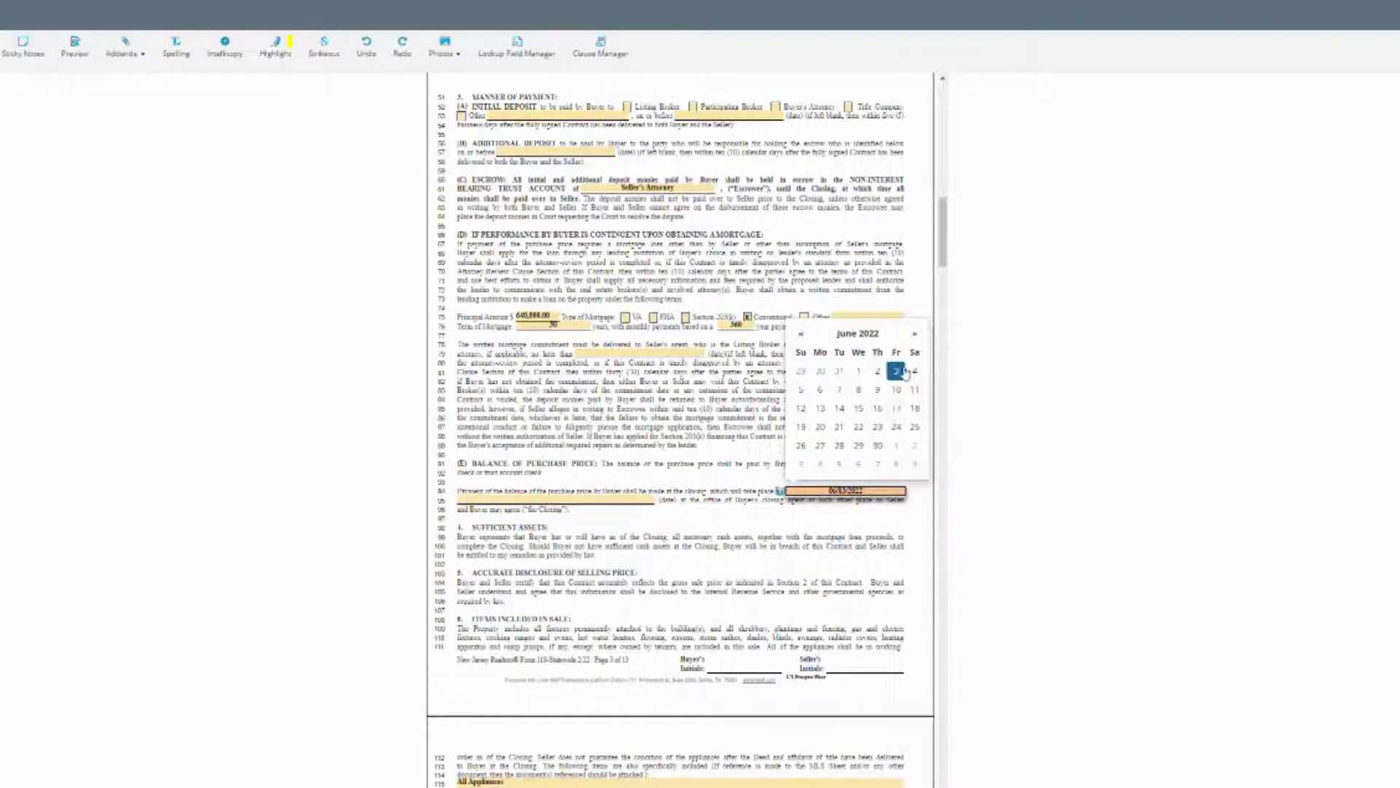
{"action": "left_click", "coordinate": [841, 434]}
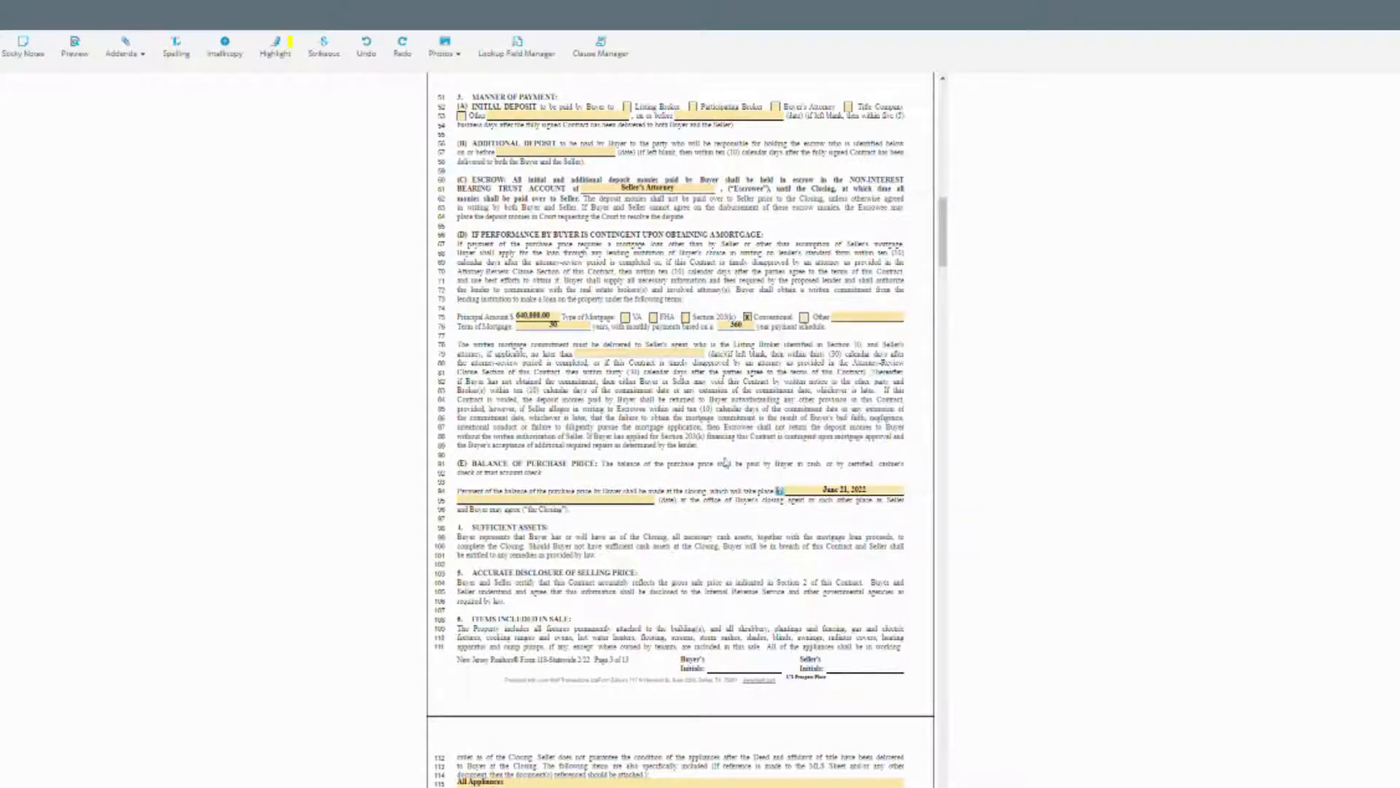
{"action": "scroll", "coordinate": [718, 477], "scroll_direction": "down", "scroll_amount": 3}
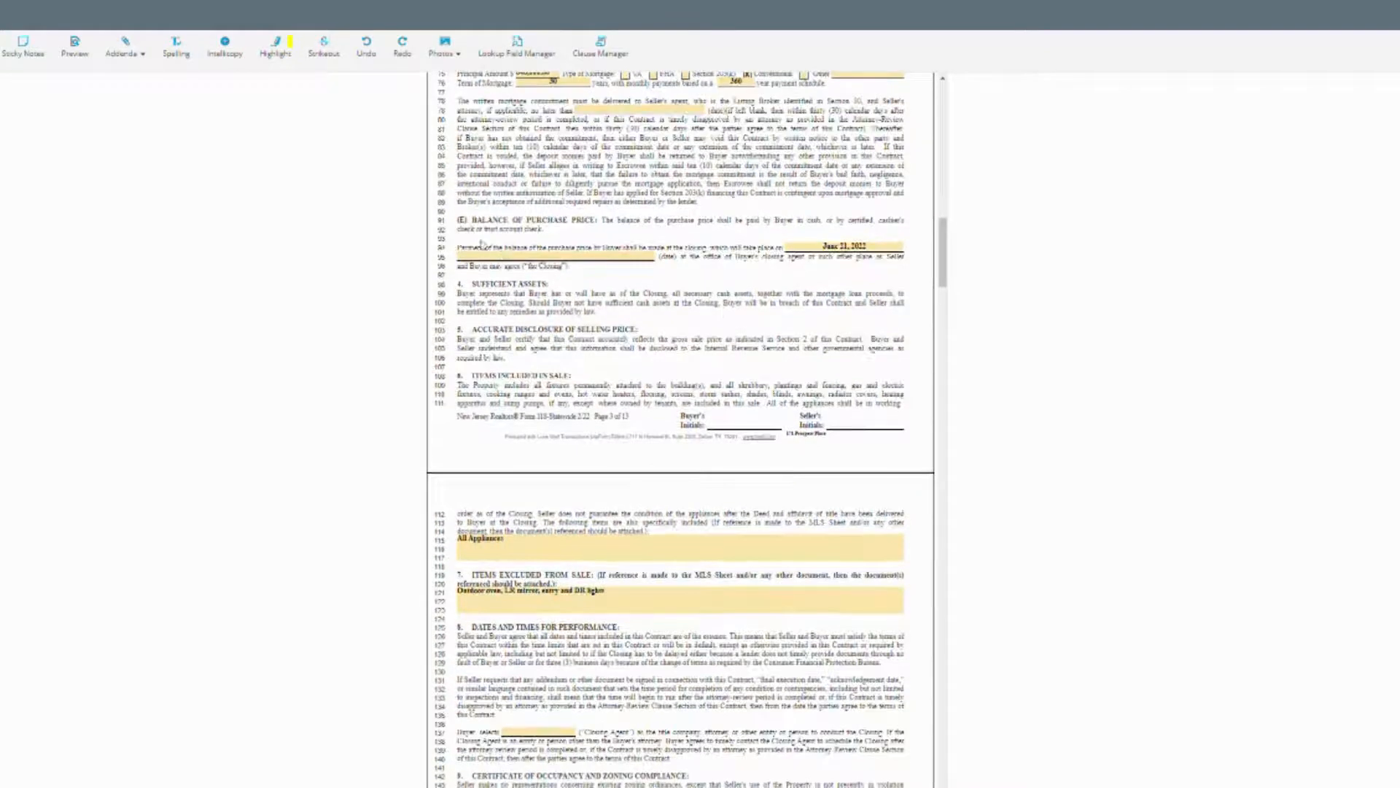
{"action": "scroll", "coordinate": [664, 359], "scroll_direction": "down", "scroll_amount": 2}
{"action": "scroll", "coordinate": [666, 542], "scroll_direction": "down", "scroll_amount": 2}
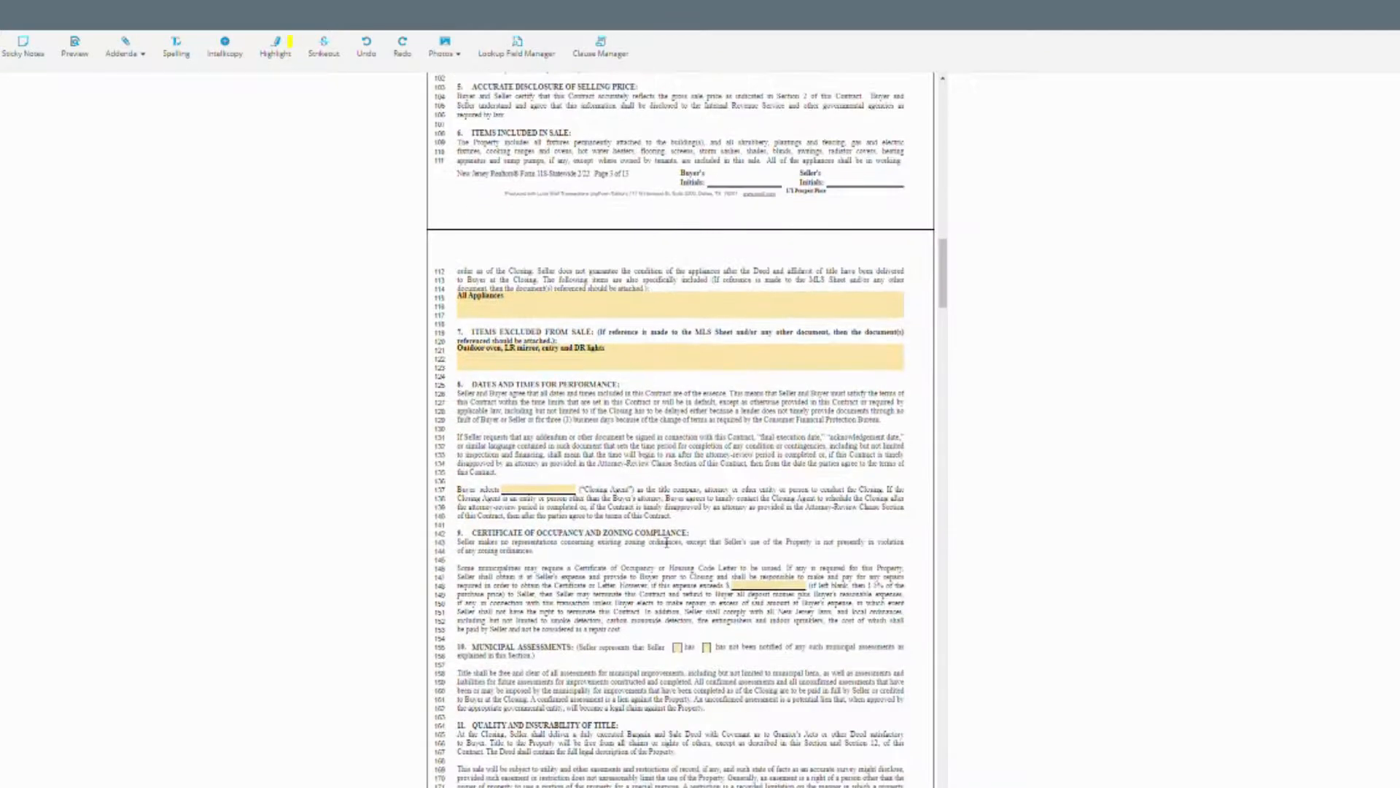
{"action": "scroll", "coordinate": [856, 212], "scroll_direction": "up", "scroll_amount": 2}
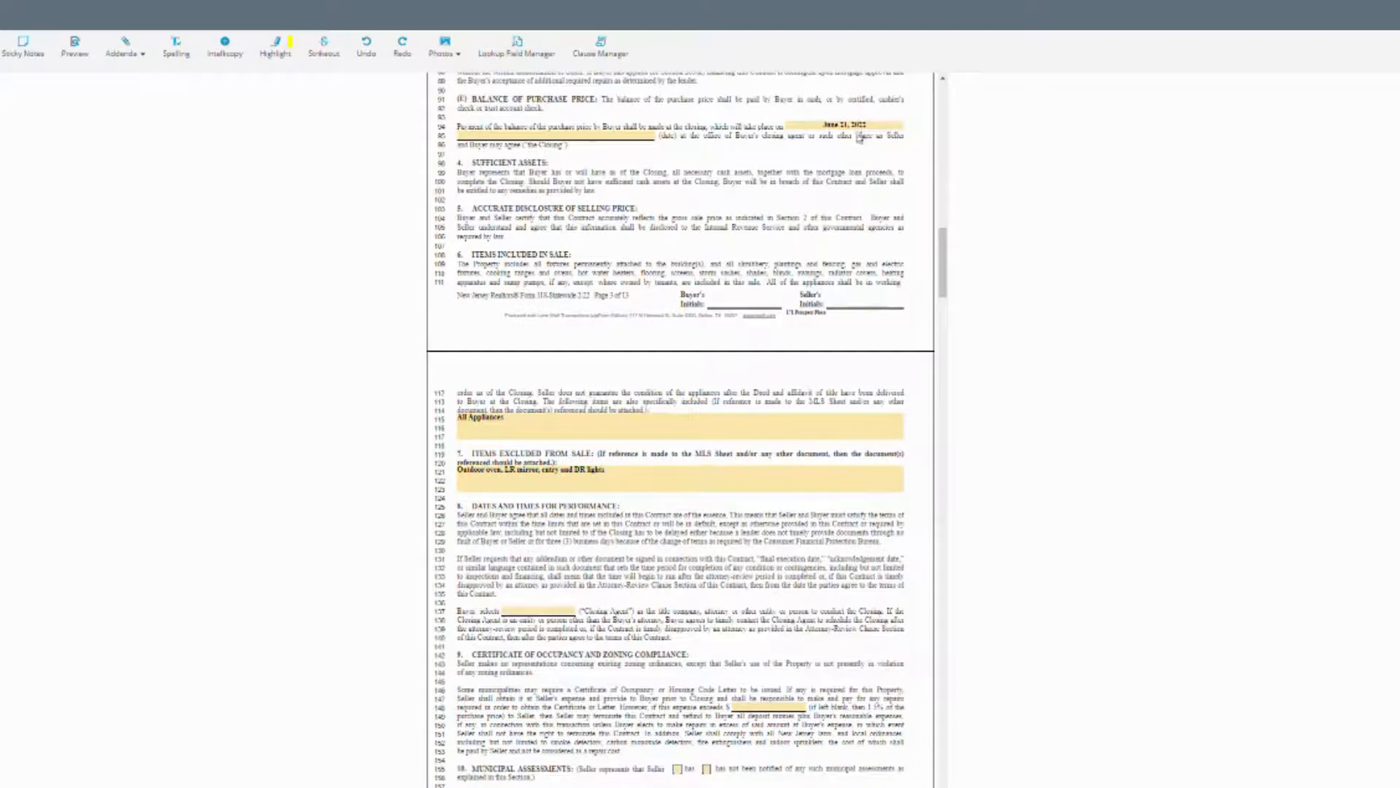
{"action": "scroll", "coordinate": [617, 462], "scroll_direction": "up", "scroll_amount": 2}
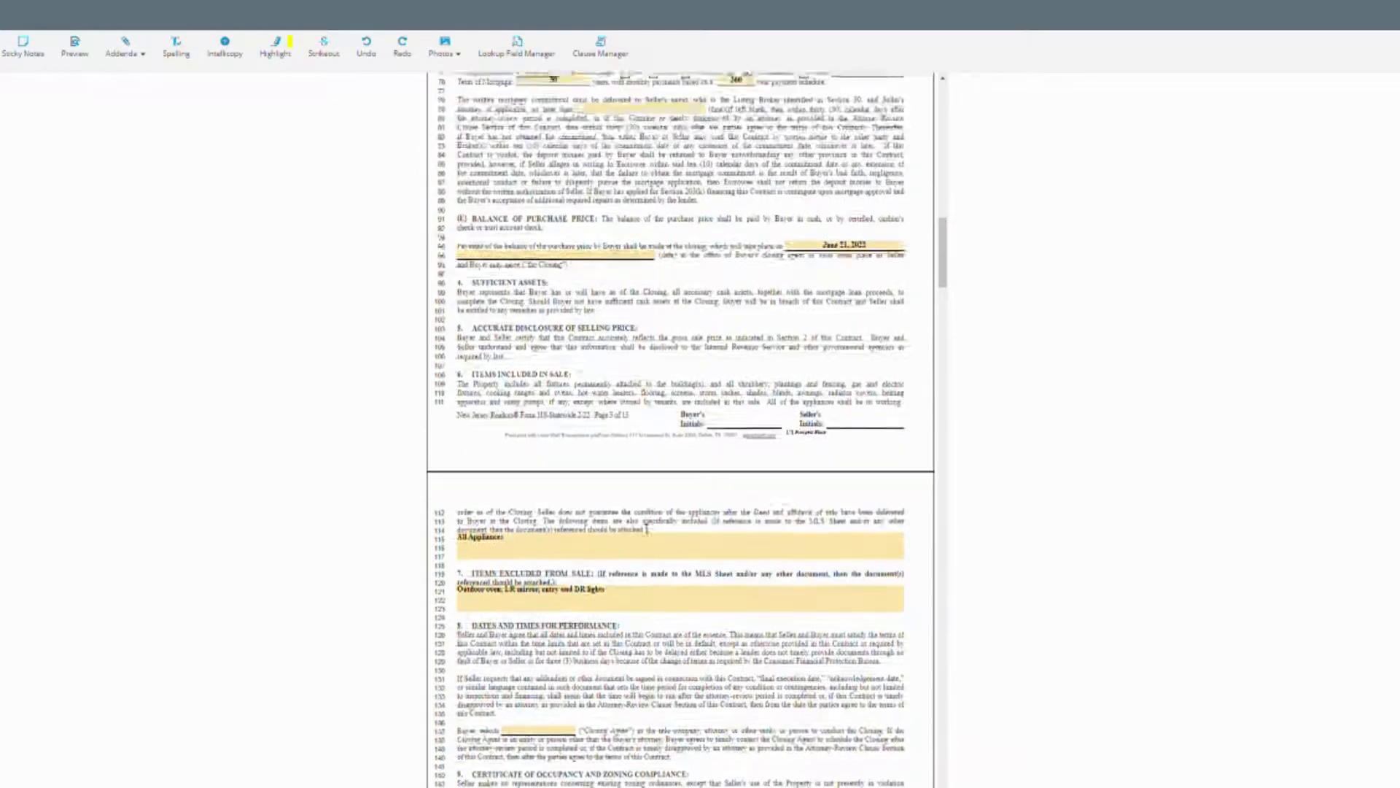
{"action": "scroll", "coordinate": [647, 527], "scroll_direction": "down", "scroll_amount": 4}
{"action": "scroll", "coordinate": [649, 525], "scroll_direction": "down", "scroll_amount": 2}
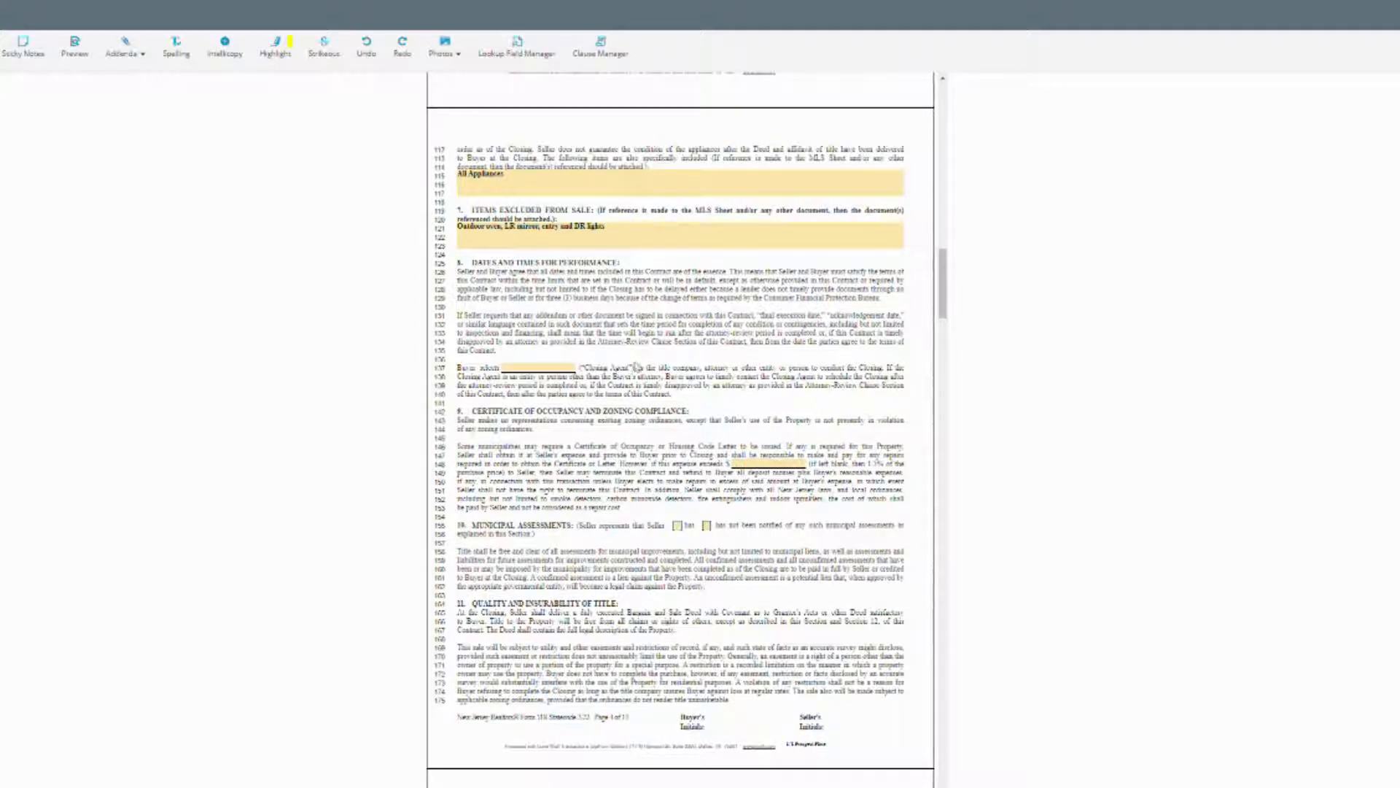
Mark in section 10 that the seller has not been notified of assessments.
{"action": "scroll", "coordinate": [751, 394], "scroll_direction": "down", "scroll_amount": 2}
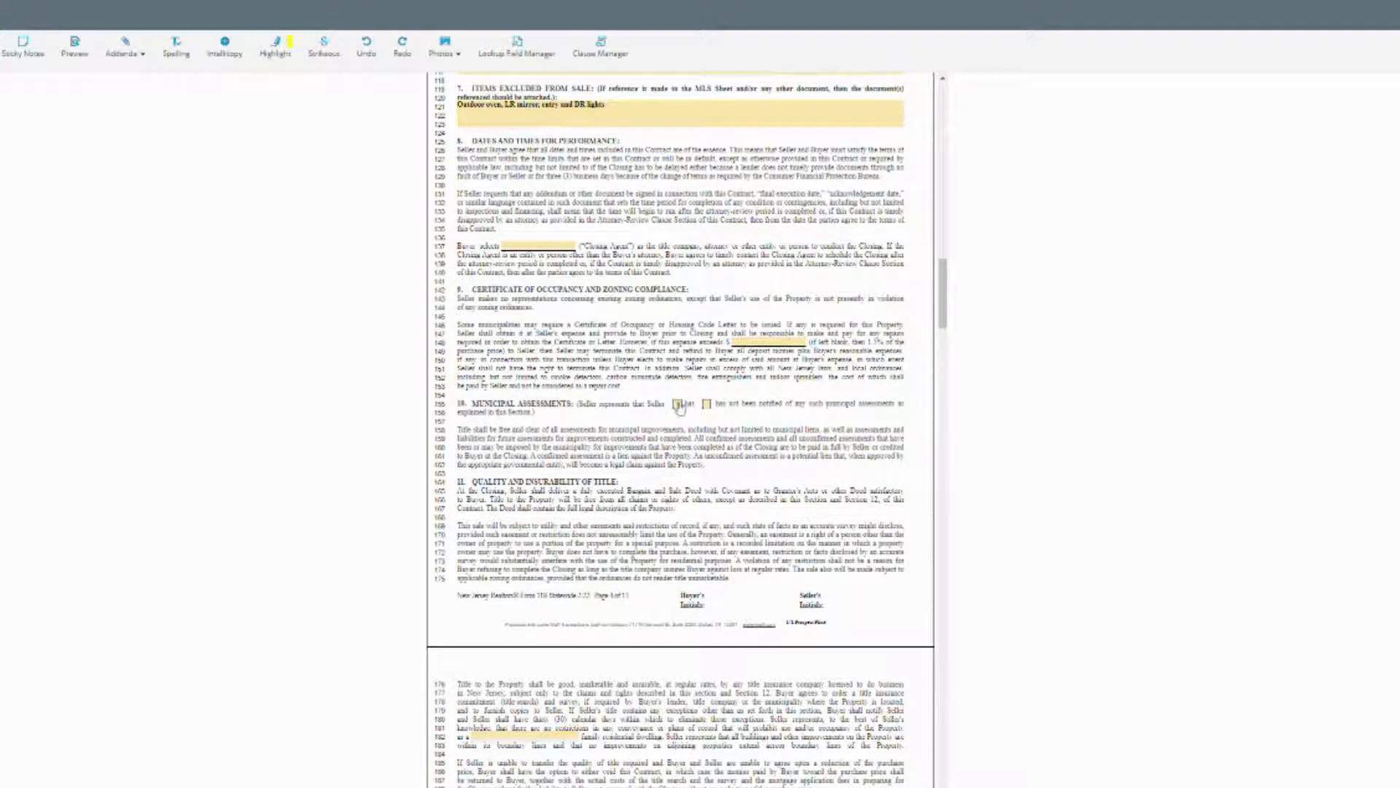
{"action": "scroll", "coordinate": [678, 407], "scroll_direction": "down", "scroll_amount": 3}
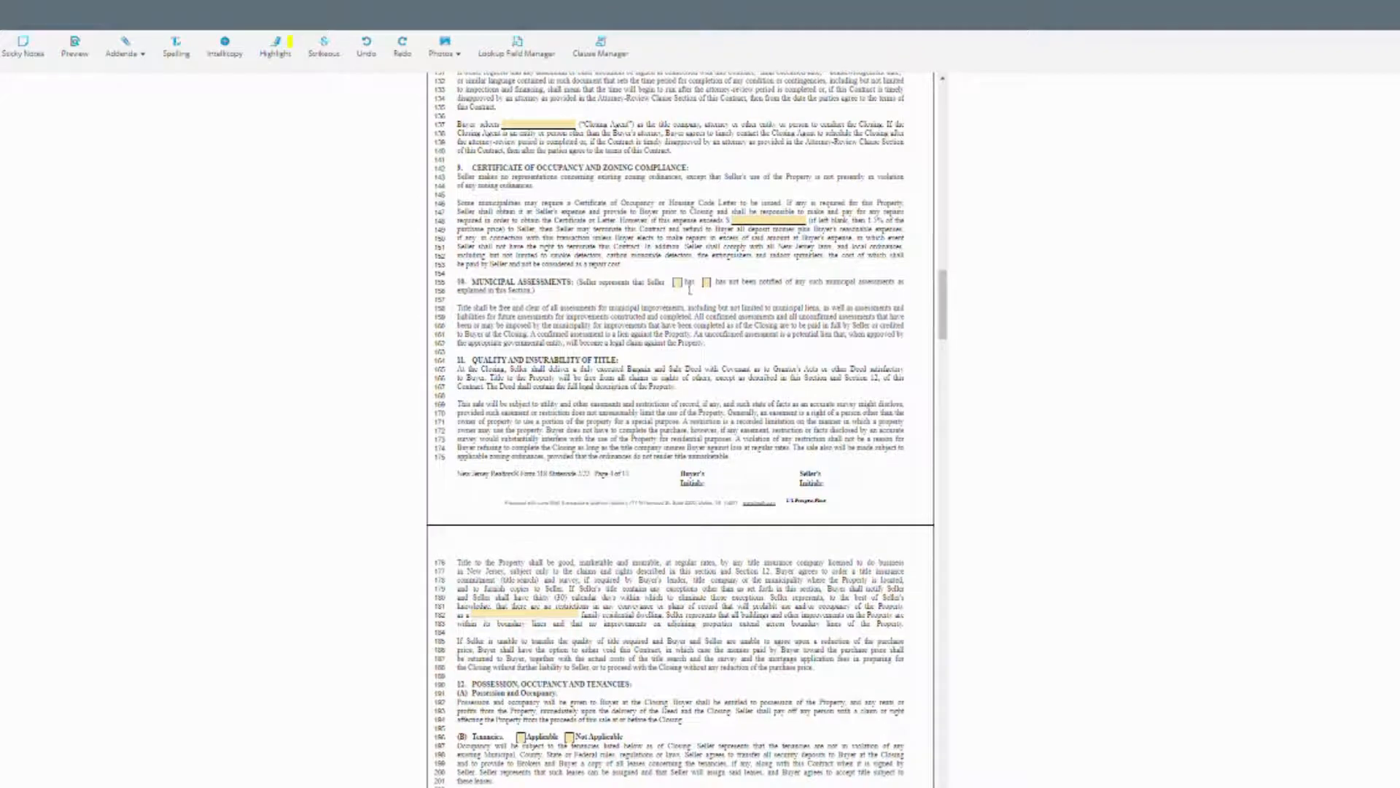
{"action": "left_click", "coordinate": [707, 283]}
Enter 'Single' as the dwelling type on line 182.
{"action": "scroll", "coordinate": [631, 343], "scroll_direction": "down", "scroll_amount": 6}
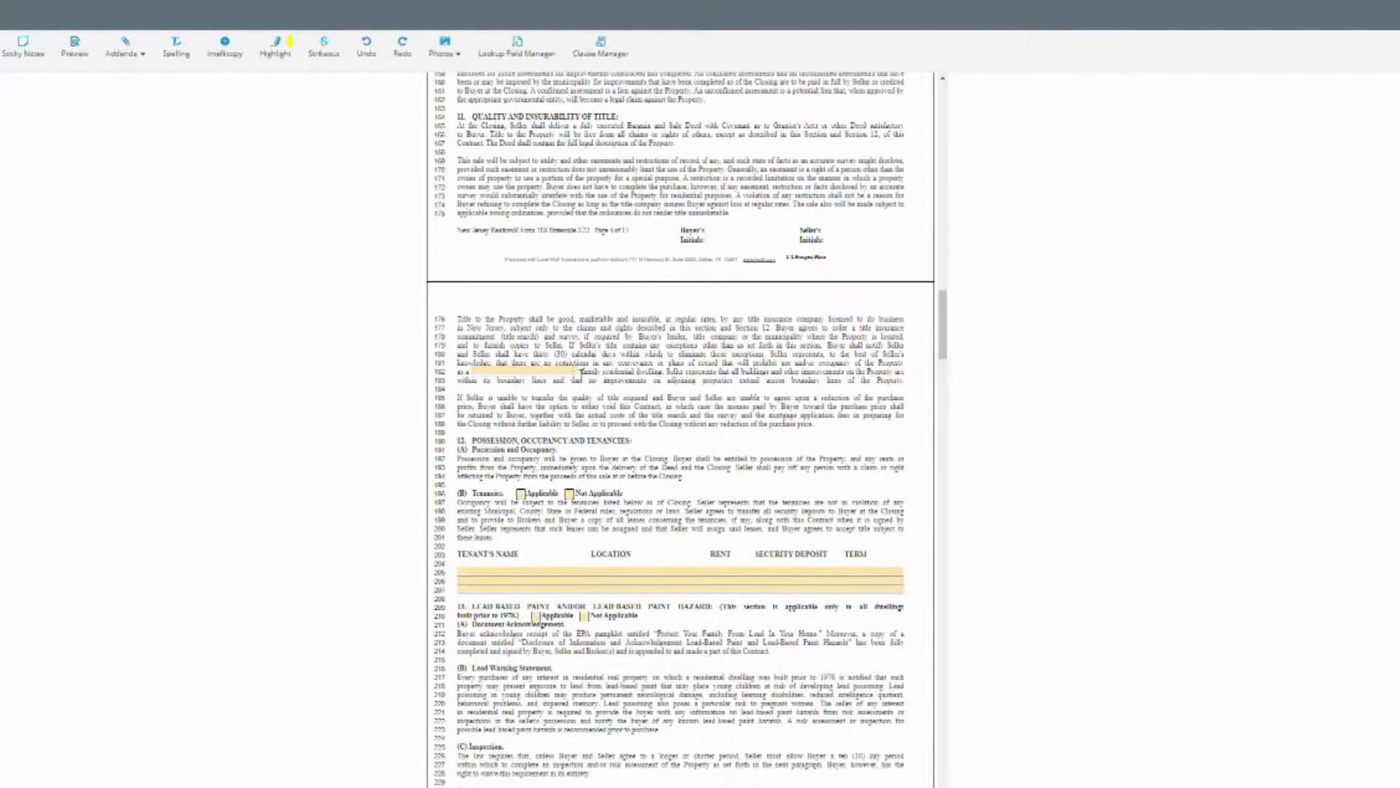
{"action": "left_click", "coordinate": [576, 372]}
{"action": "type", "text": "S"}
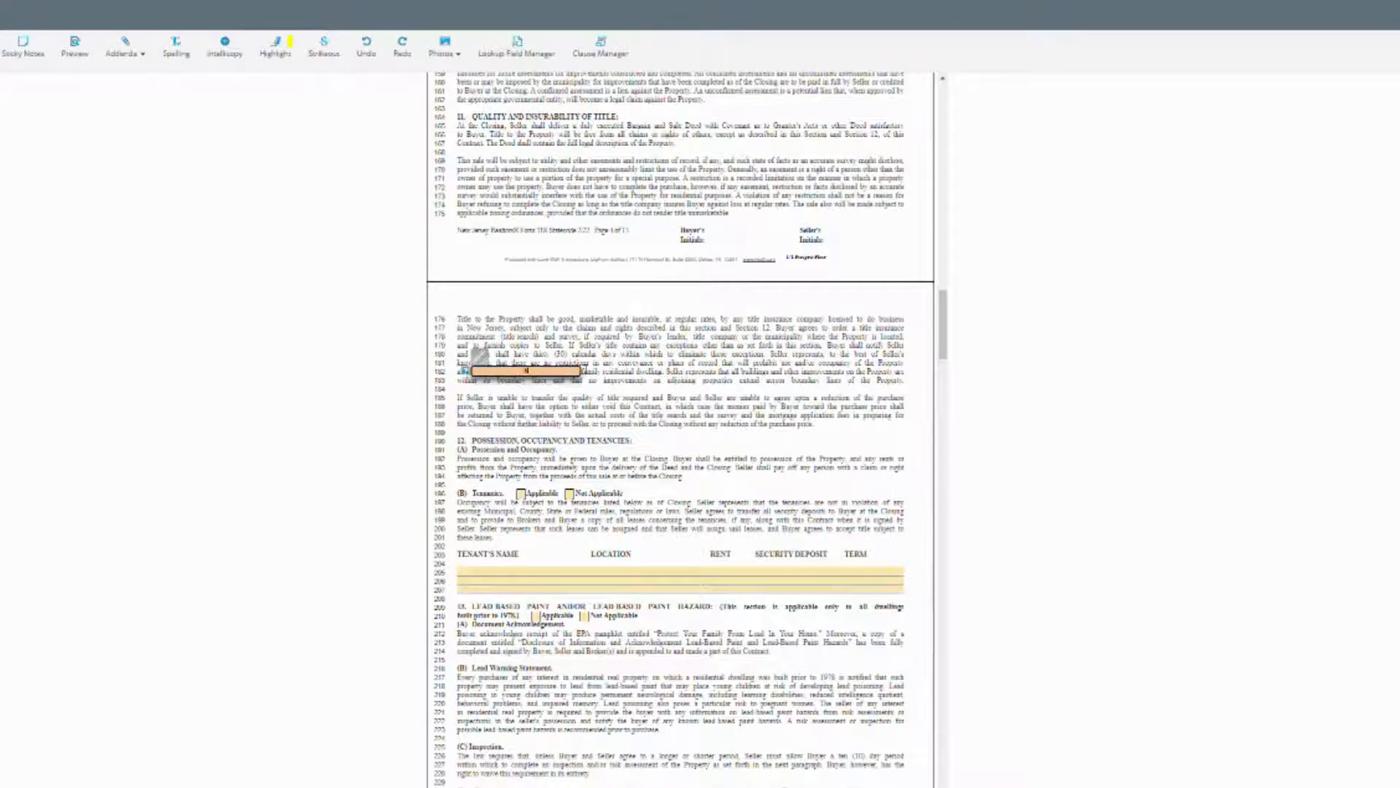
{"action": "type", "text": "ingle"}
{"action": "key", "text": "BackSpace"}
{"action": "key", "text": "BackSpace"}
{"action": "key", "text": "BackSpace"}
{"action": "type", "text": "TwSingle"}
{"action": "left_click", "coordinate": [734, 400]}
Mark Tenancies Not Applicable, leaving the tenant term blank empty.
{"action": "scroll", "coordinate": [723, 438], "scroll_direction": "down", "scroll_amount": 2}
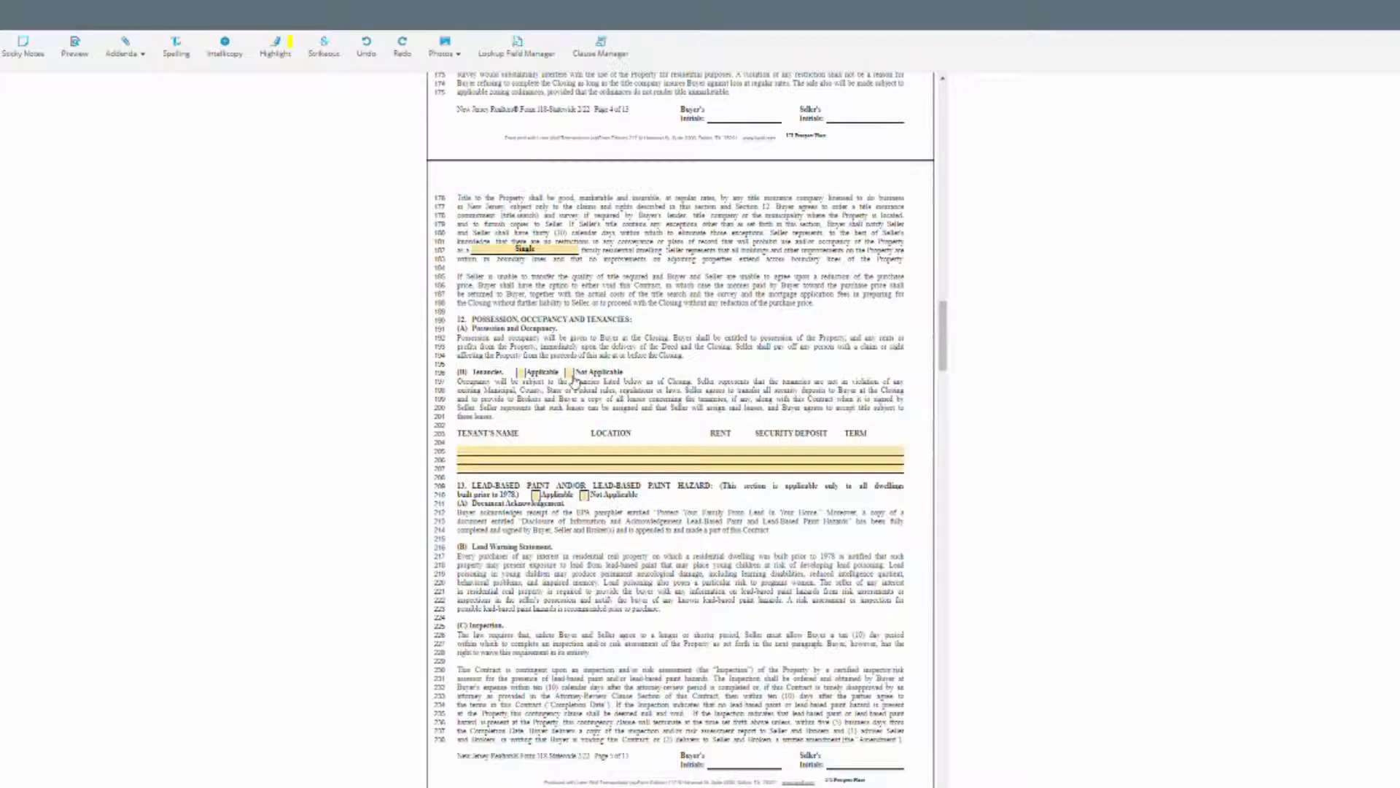
{"action": "left_click", "coordinate": [570, 374]}
{"action": "left_click", "coordinate": [521, 373]}
{"action": "left_click", "coordinate": [863, 456]}
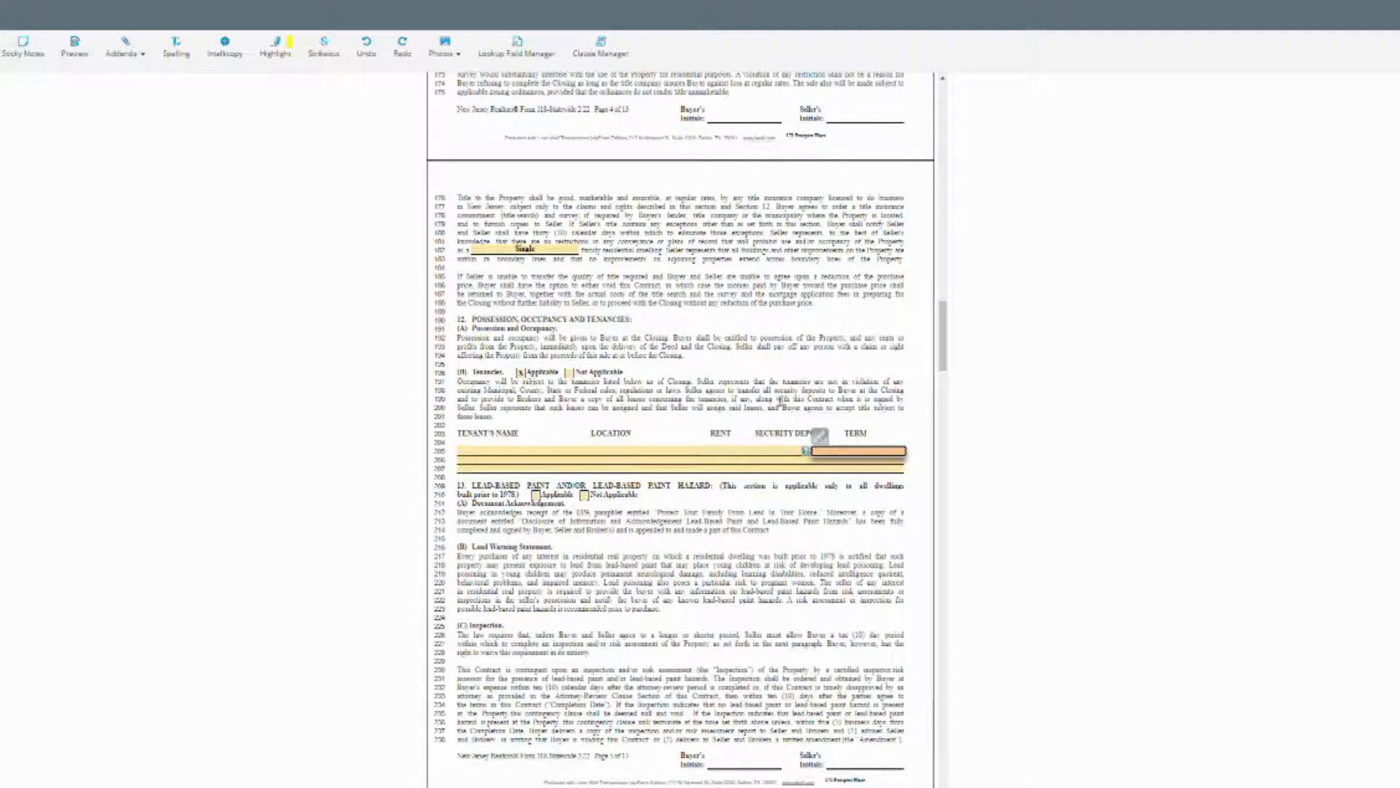
{"action": "left_click", "coordinate": [764, 404]}
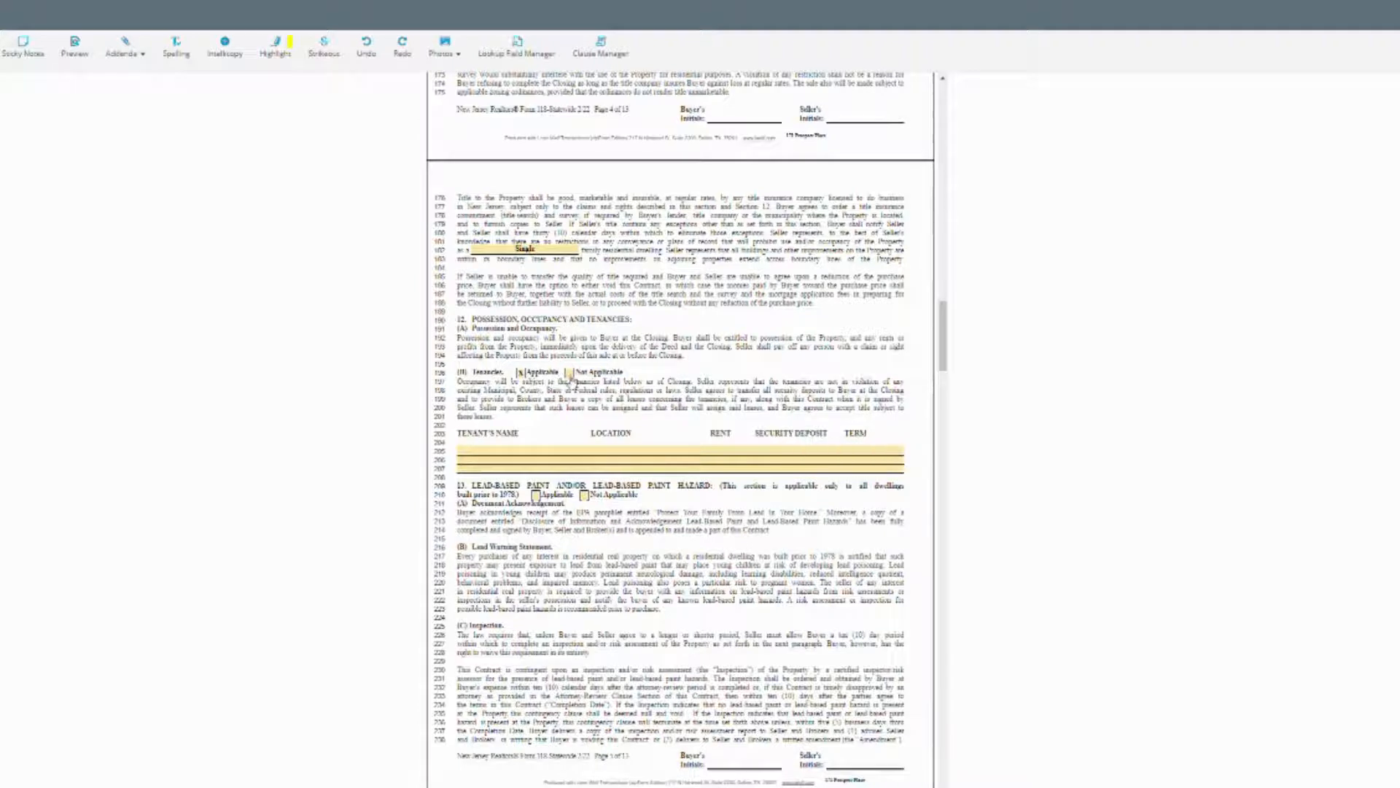
{"action": "left_click", "coordinate": [569, 374]}
{"action": "scroll", "coordinate": [664, 379], "scroll_direction": "down", "scroll_amount": 3}
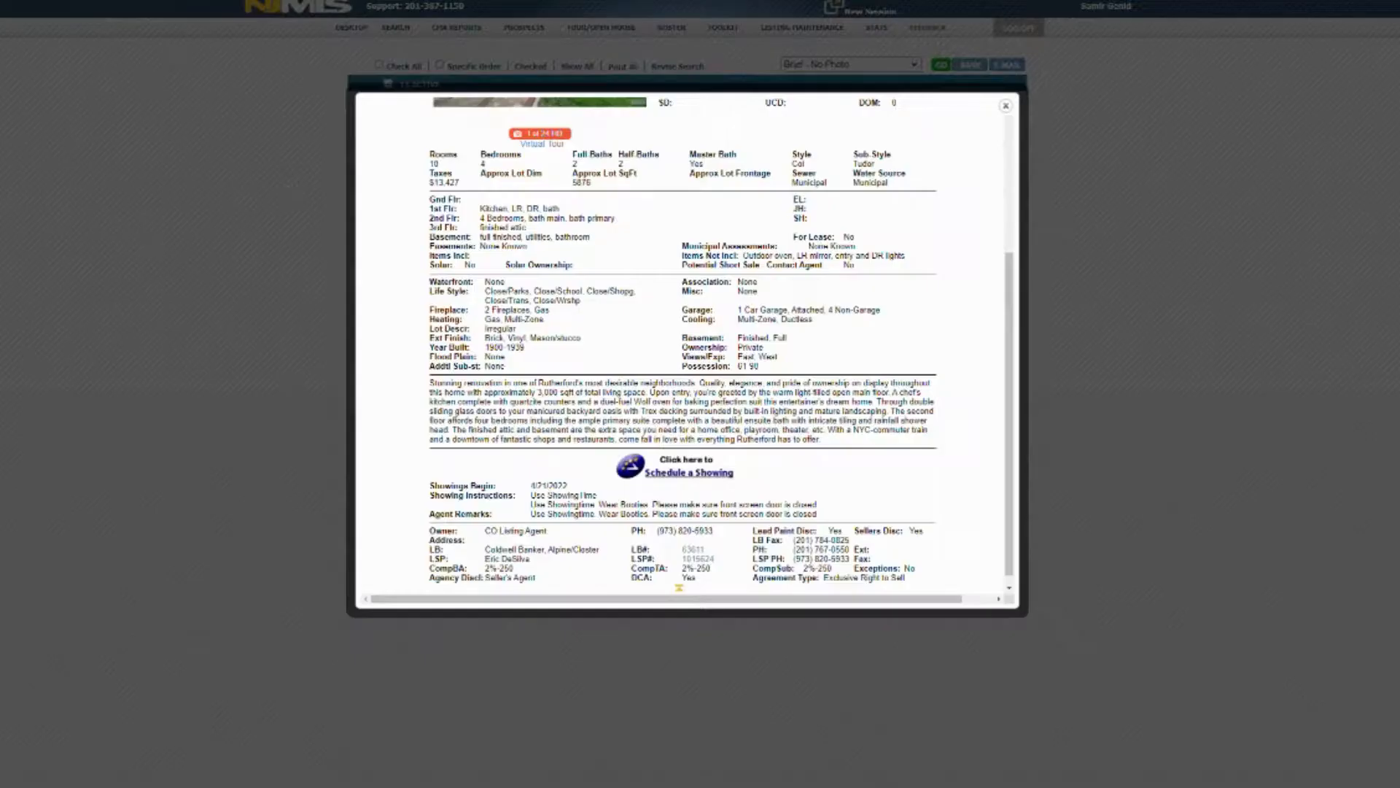
{"action": "scroll", "coordinate": [911, 231], "scroll_direction": "up", "scroll_amount": 10}
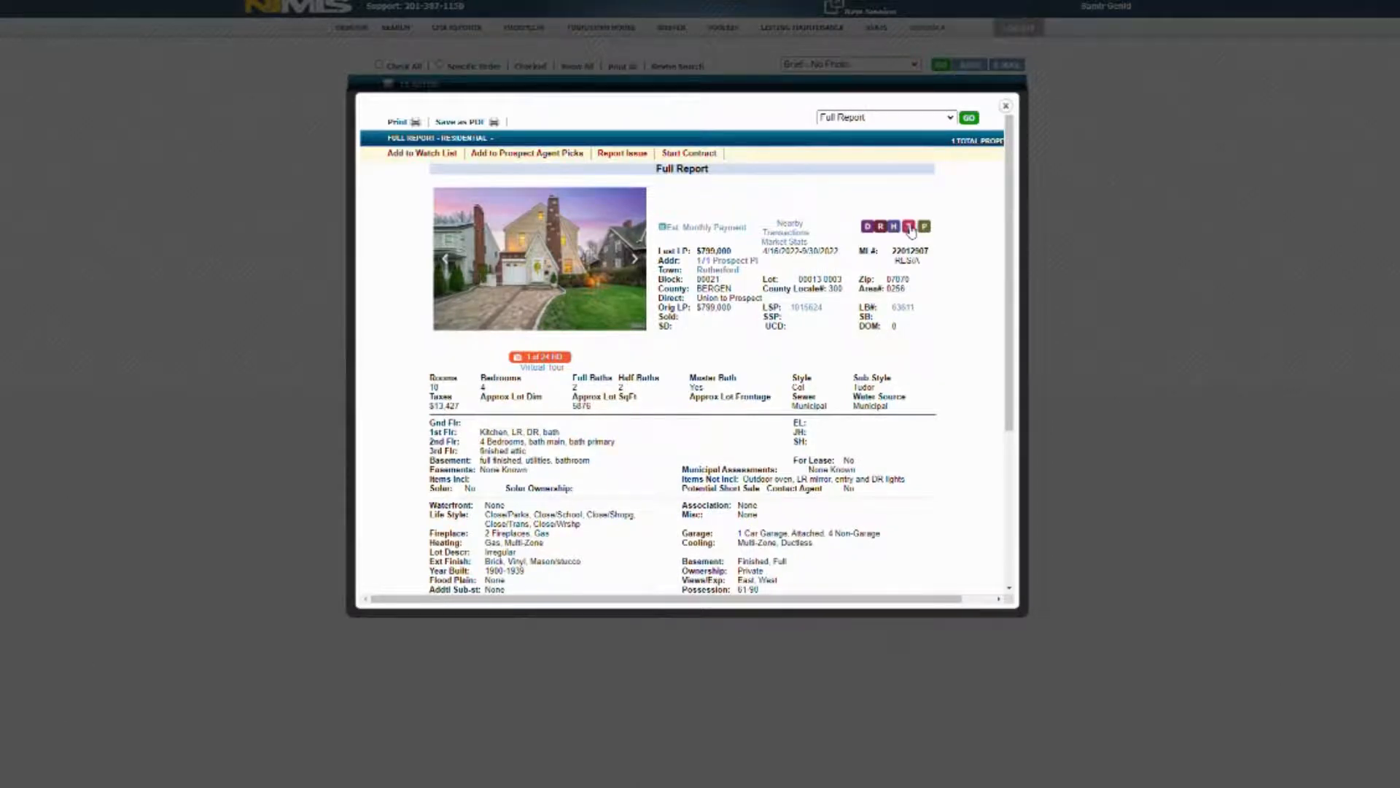
{"action": "left_click", "coordinate": [911, 231]}
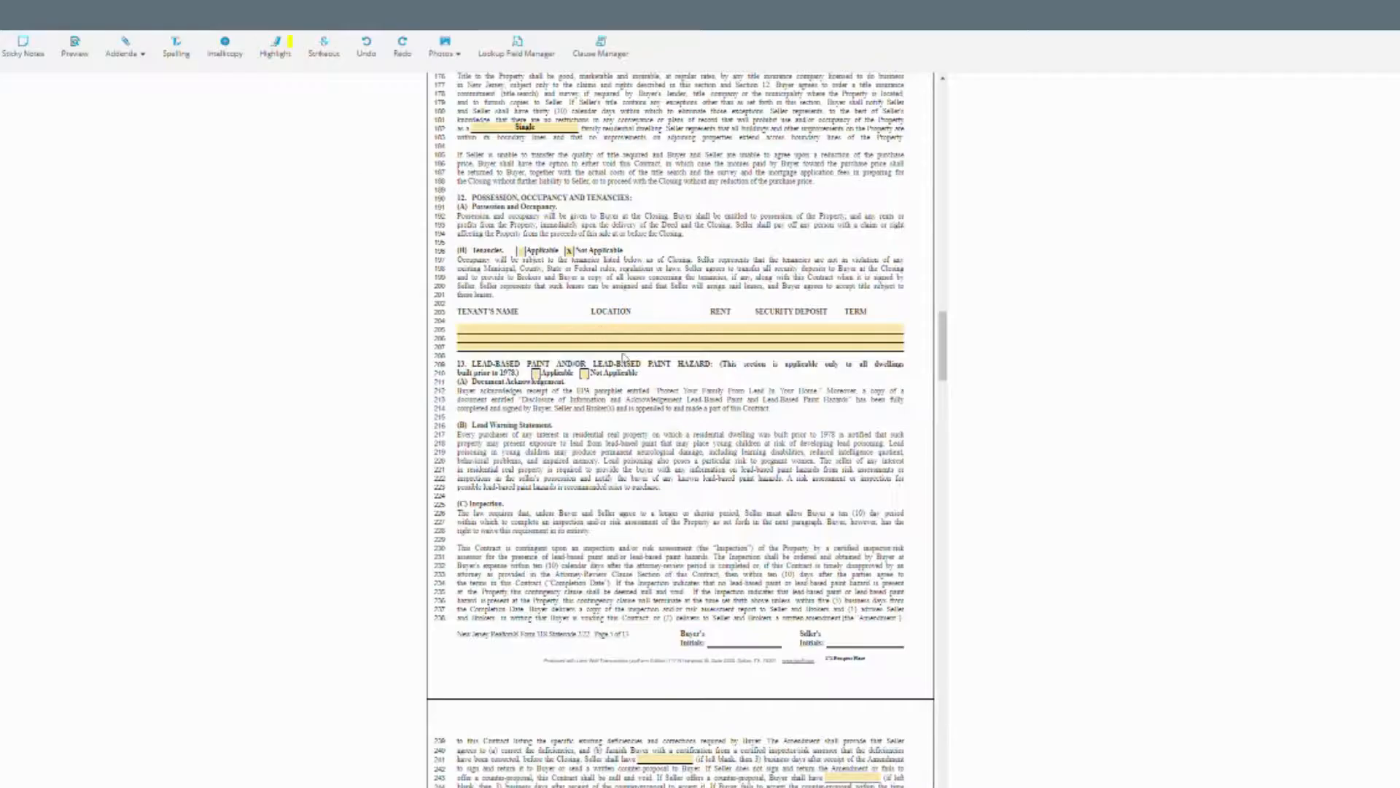
Mark lead-based paint Applicable and enter 3 in the line 243 counter-proposal days blank.
{"action": "left_click", "coordinate": [536, 374]}
{"action": "scroll", "coordinate": [602, 445], "scroll_direction": "down", "scroll_amount": 5}
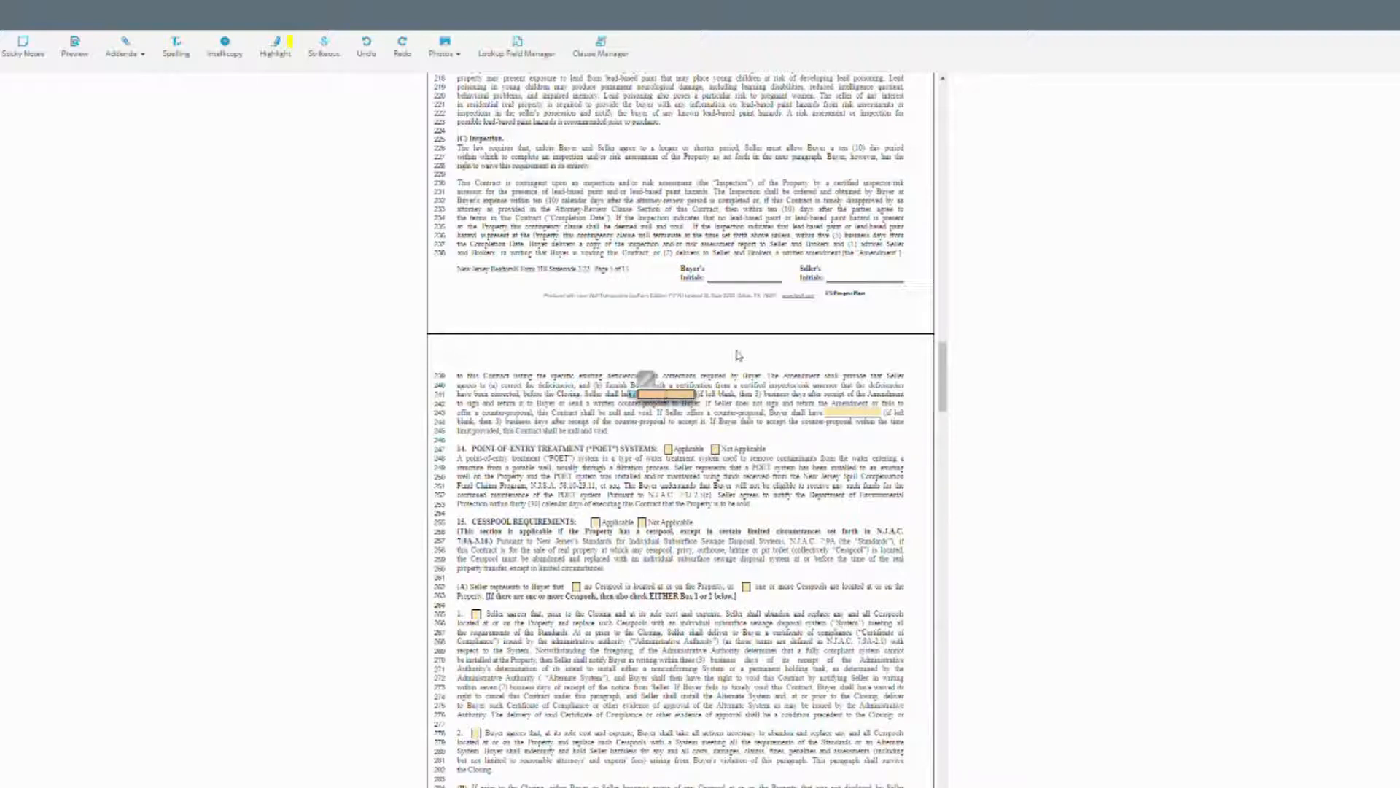
{"action": "left_click", "coordinate": [665, 394]}
{"action": "left_click", "coordinate": [706, 409]}
{"action": "left_click", "coordinate": [693, 396]}
{"action": "left_click", "coordinate": [754, 412]}
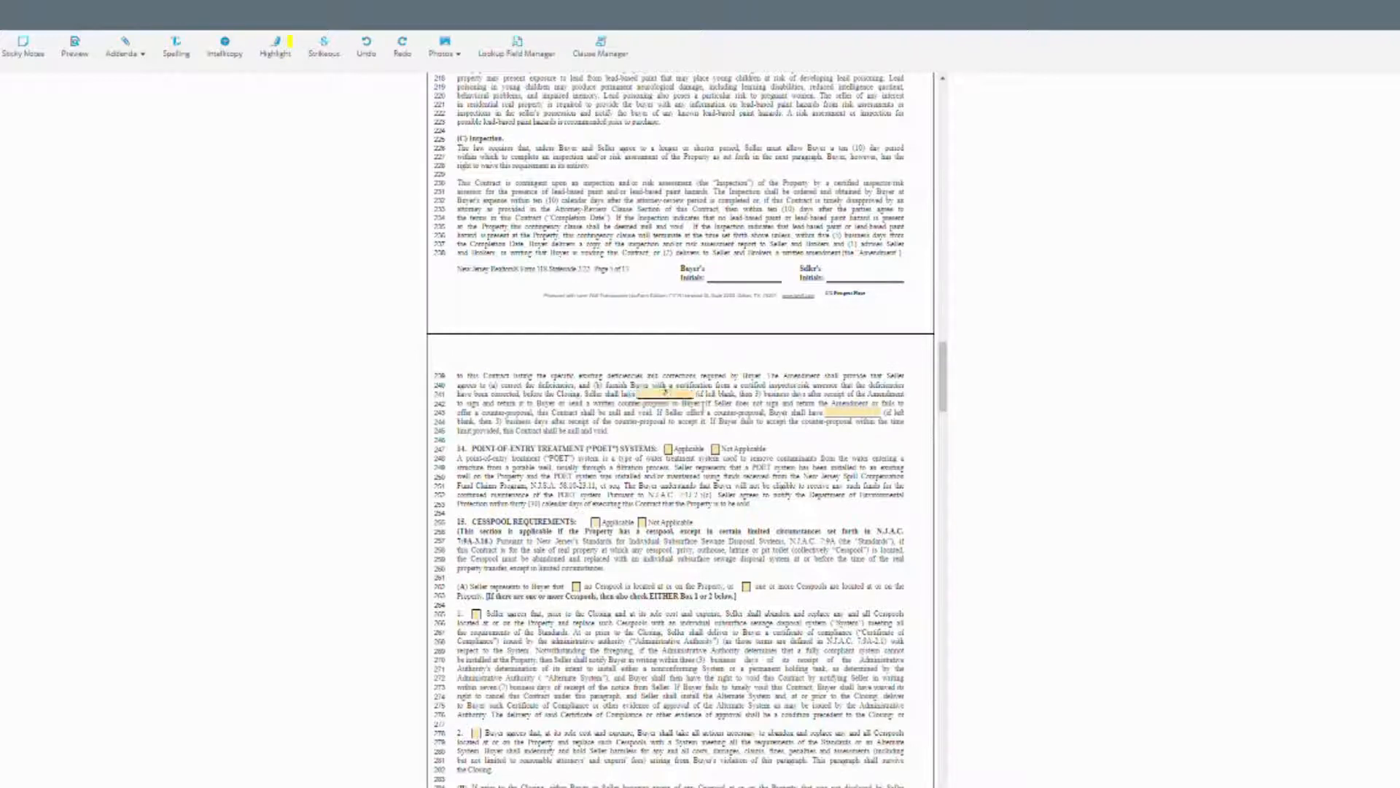
{"action": "left_click", "coordinate": [852, 414]}
{"action": "left_click", "coordinate": [759, 418]}
Mark POET and cesspool Not Applicable, stating no cesspool is on the property.
{"action": "scroll", "coordinate": [699, 420], "scroll_direction": "down", "scroll_amount": 2}
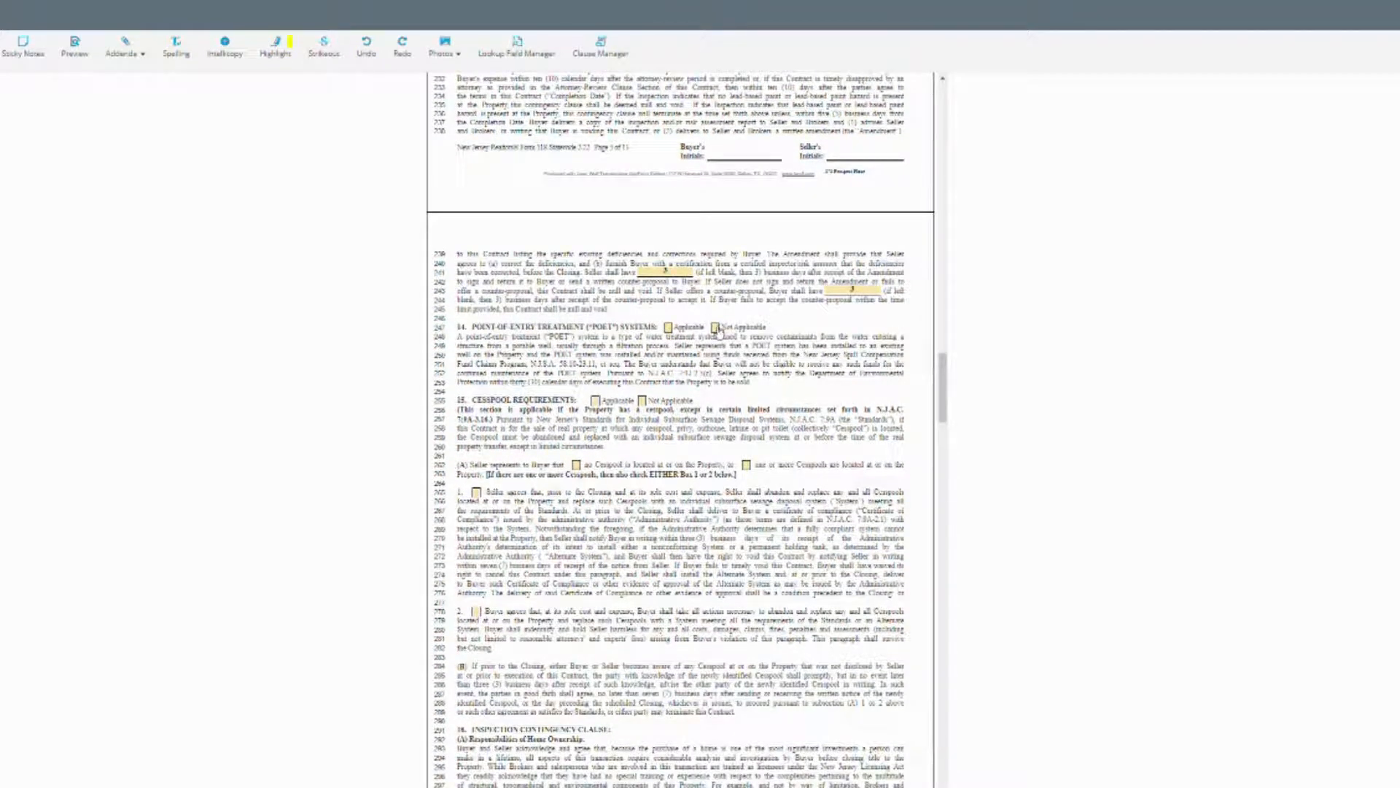
{"action": "left_click", "coordinate": [717, 328]}
{"action": "left_click", "coordinate": [643, 401]}
{"action": "left_click", "coordinate": [577, 465]}
{"action": "scroll", "coordinate": [644, 453], "scroll_direction": "down", "scroll_amount": 2}
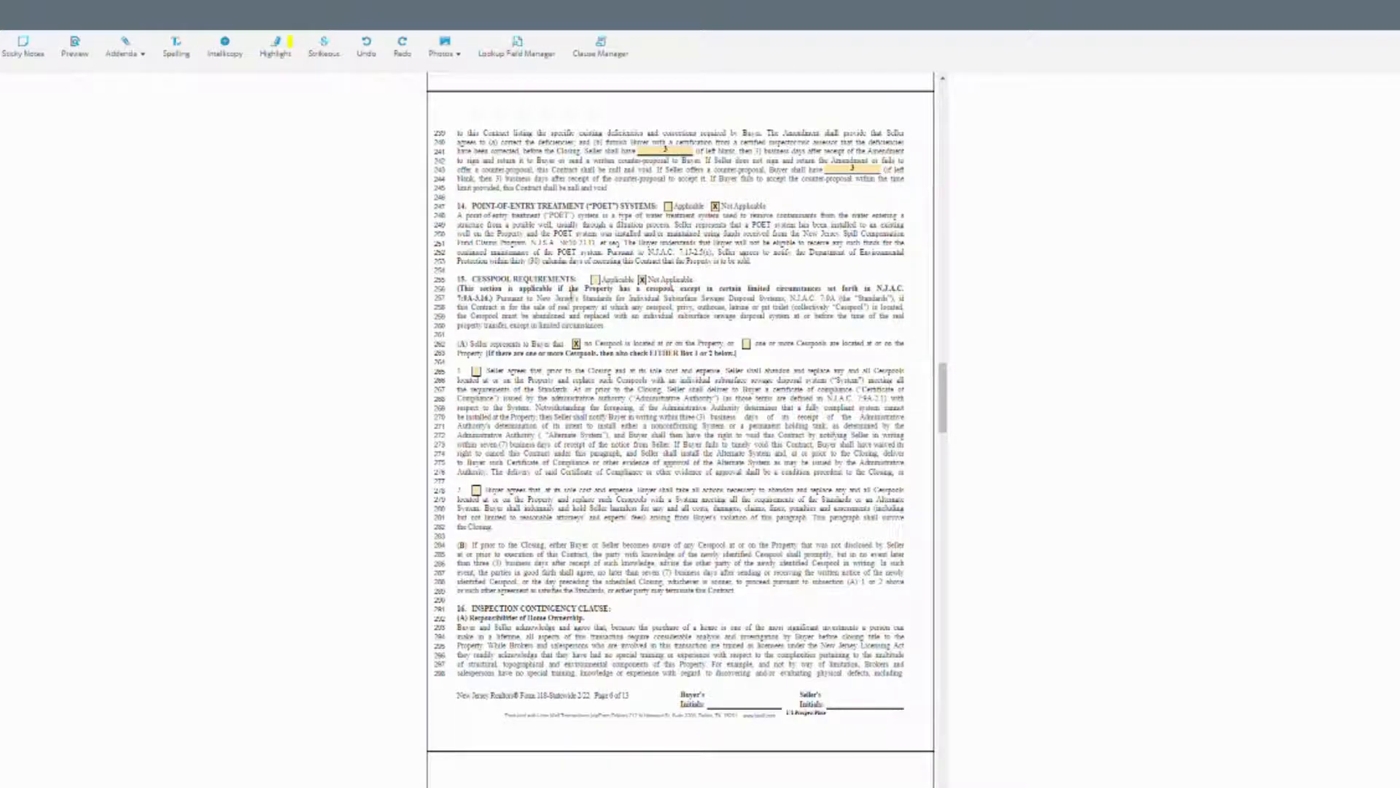
Fill the day blanks on lines 337 and 340 with 10 and 4.
{"action": "scroll", "coordinate": [579, 394], "scroll_direction": "down", "scroll_amount": 8}
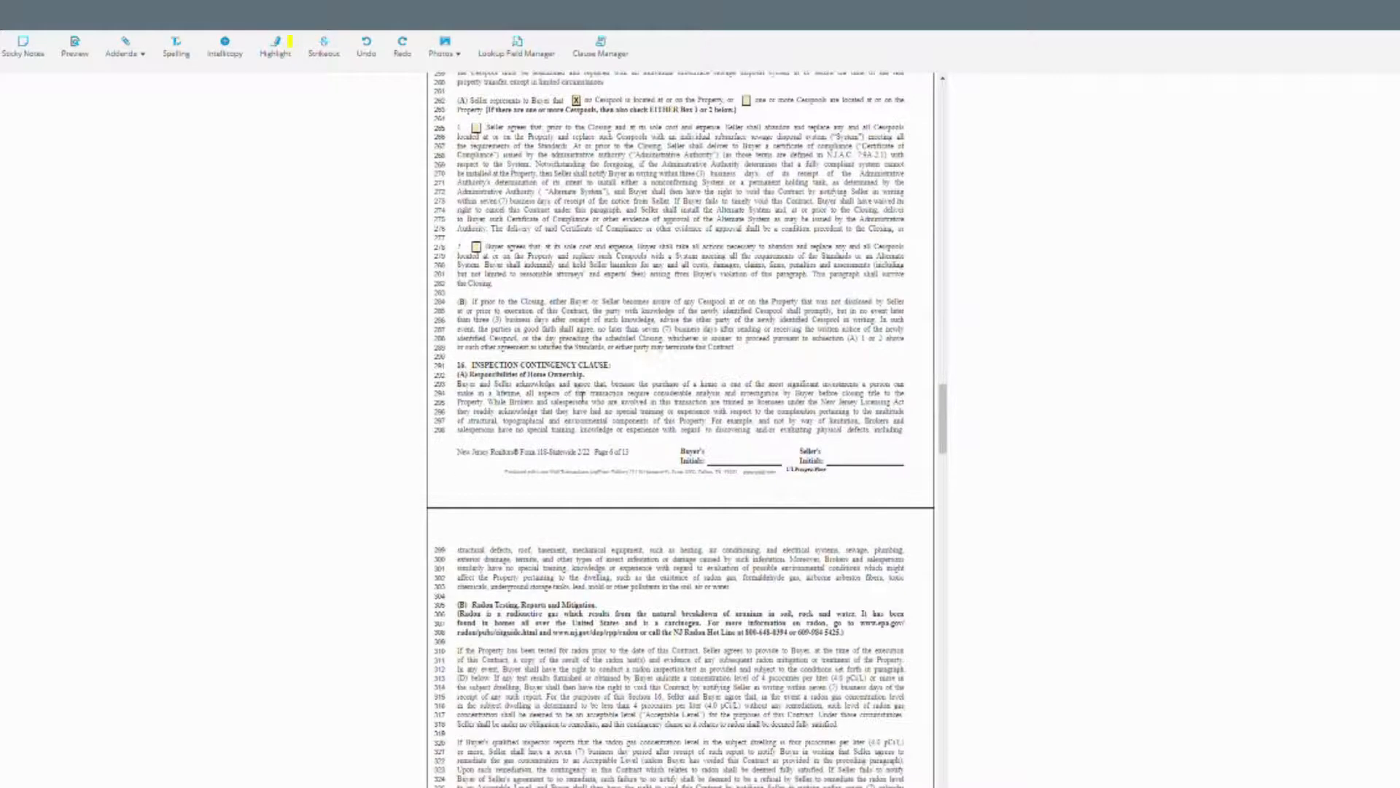
{"action": "scroll", "coordinate": [578, 396], "scroll_direction": "down", "scroll_amount": 4}
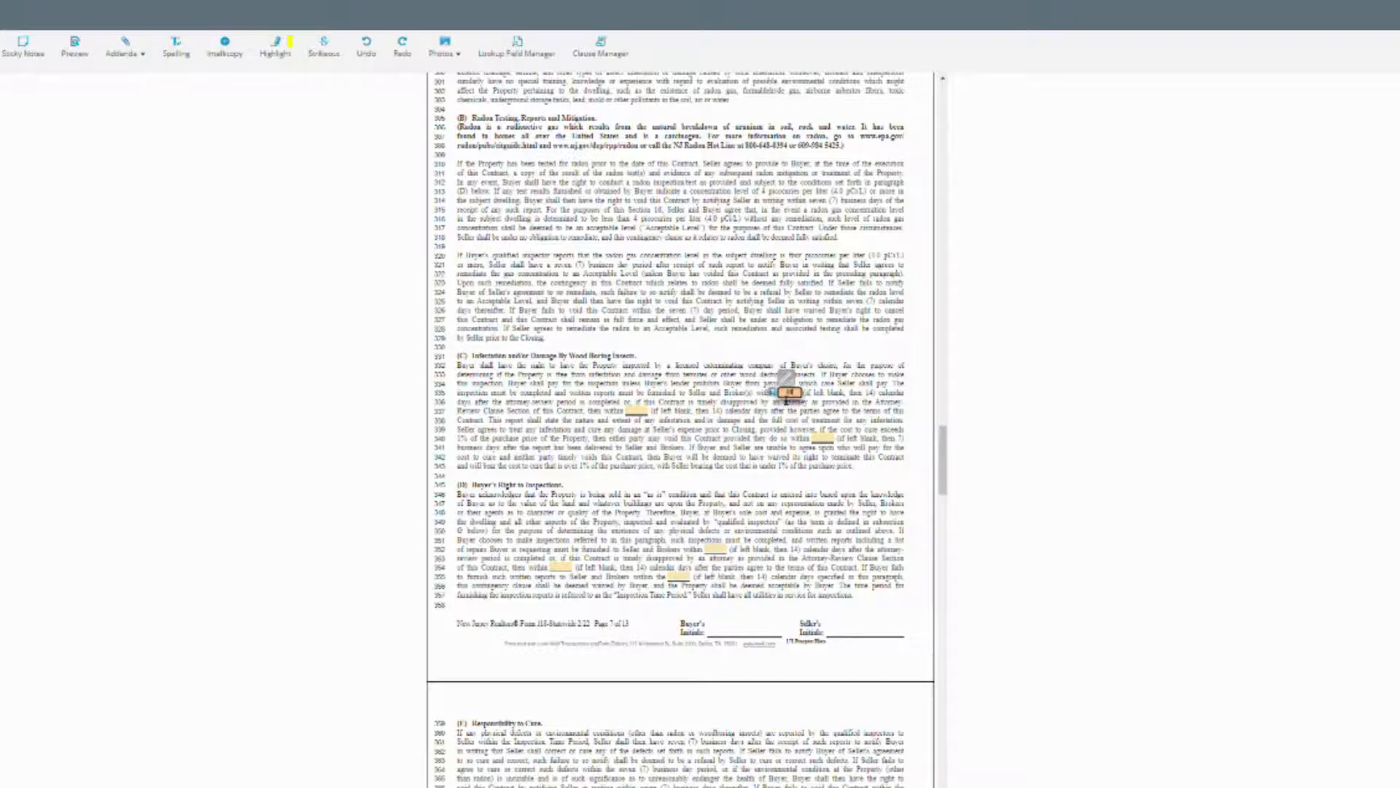
{"action": "left_click", "coordinate": [639, 412]}
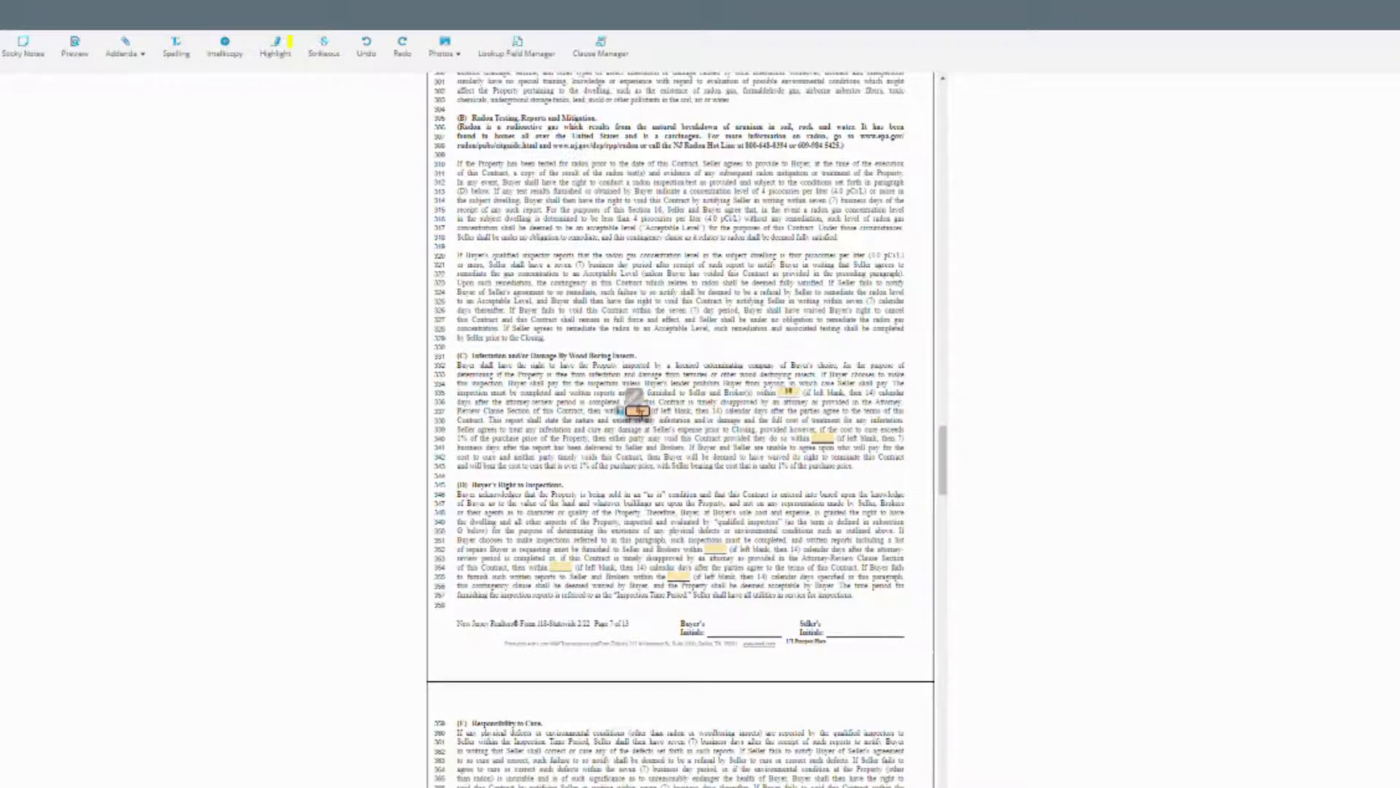
{"action": "type", "text": "10"}
{"action": "left_click", "coordinate": [821, 436]}
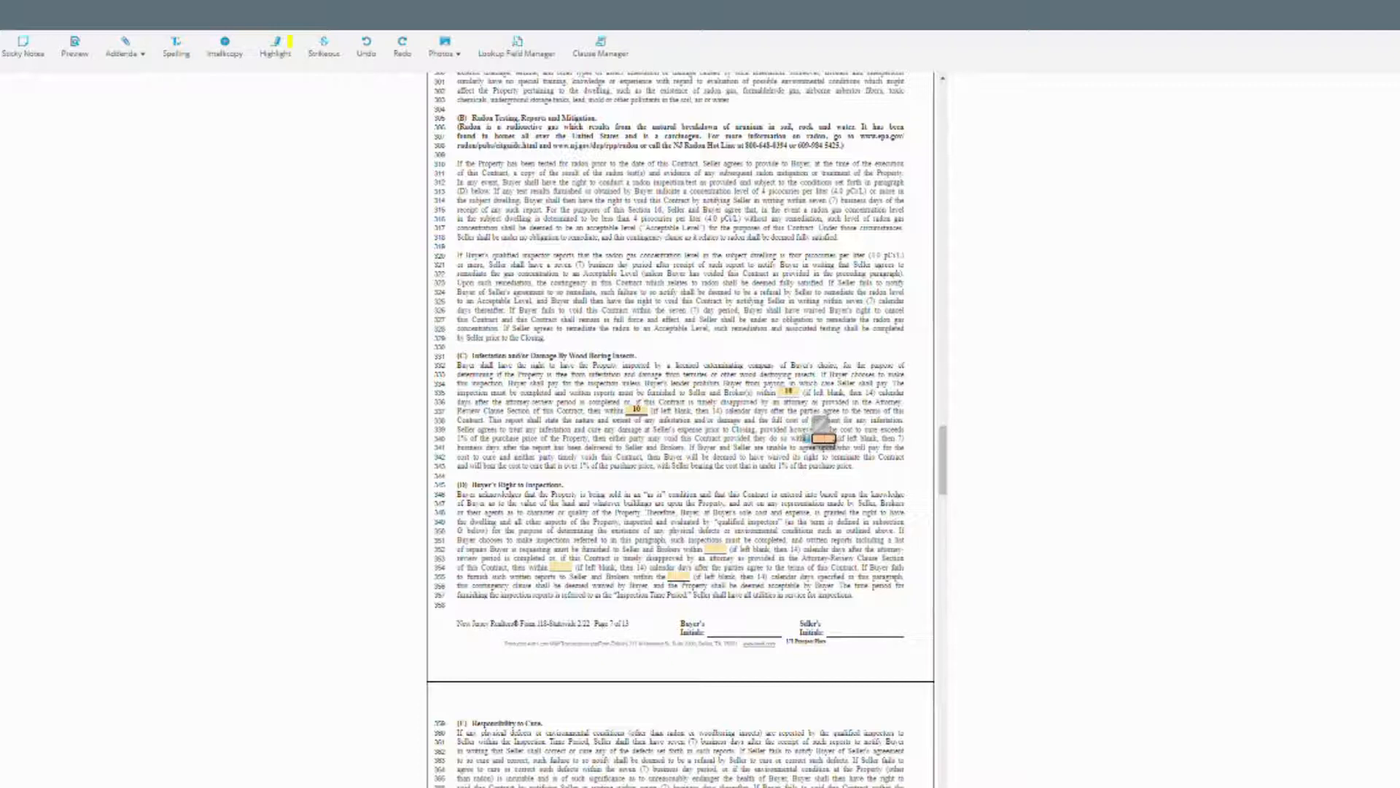
{"action": "left_click", "coordinate": [743, 467]}
{"action": "left_click", "coordinate": [823, 438]}
{"action": "left_click", "coordinate": [778, 477]}
Fill the line 352 day blank and the next one with 10 days each.
{"action": "left_click", "coordinate": [718, 549]}
{"action": "type", "text": "10"}
{"action": "key", "text": "Tab"}
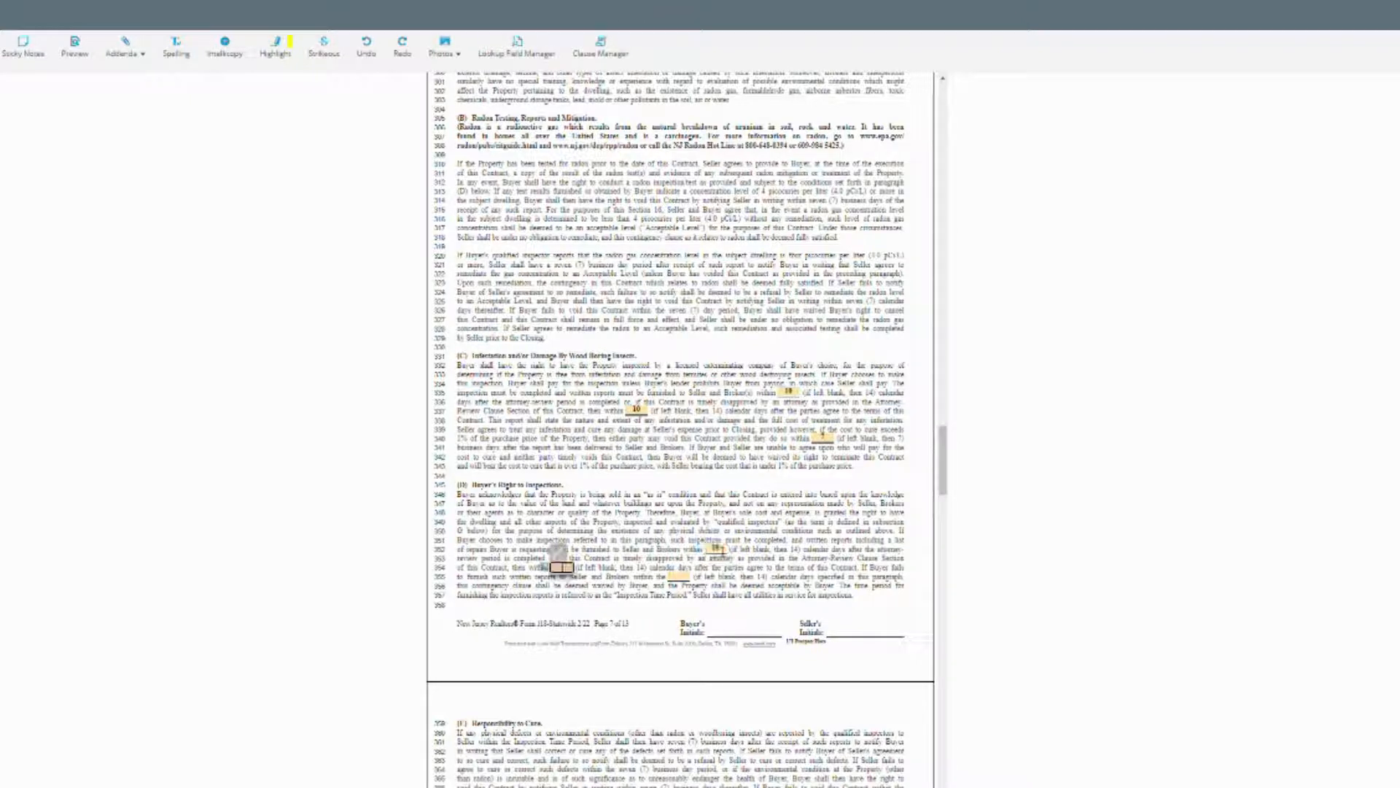
{"action": "type", "text": "10"}
{"action": "key", "text": "Tab"}
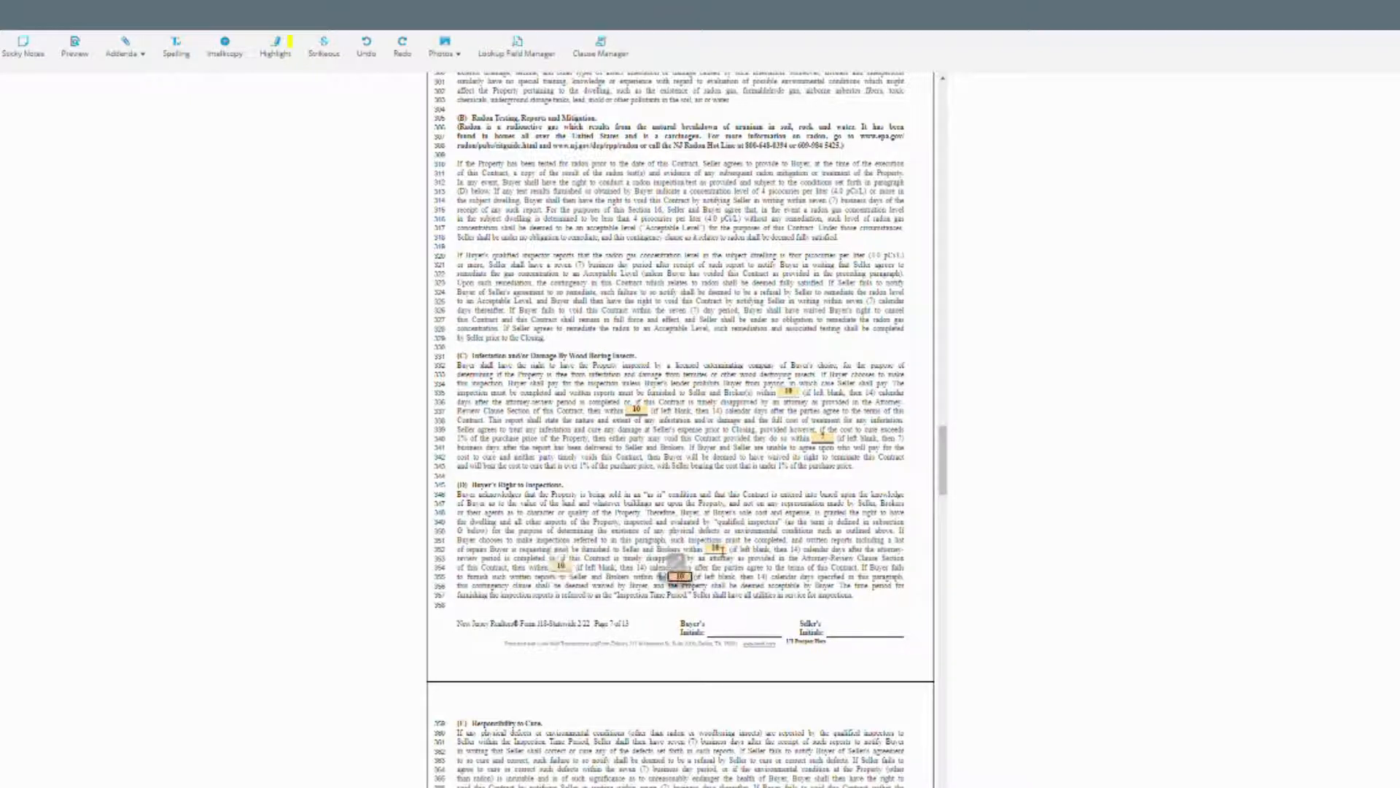
{"action": "scroll", "coordinate": [680, 428], "scroll_direction": "down", "scroll_amount": 10}
Choose Realty ONE Group Legend as the section 29 firm and enter its representative's name.
{"action": "scroll", "coordinate": [641, 515], "scroll_direction": "down", "scroll_amount": 20}
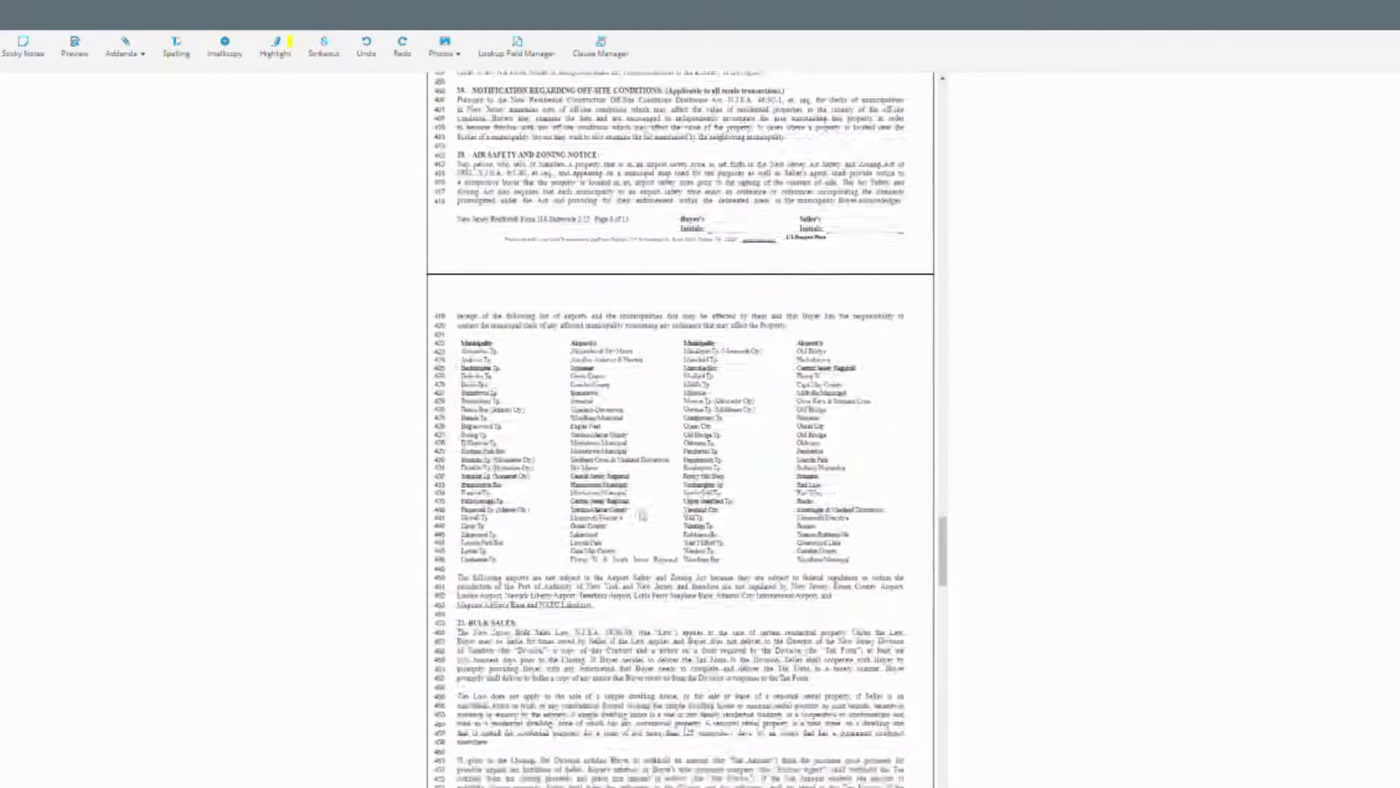
{"action": "scroll", "coordinate": [640, 515], "scroll_direction": "down", "scroll_amount": 4}
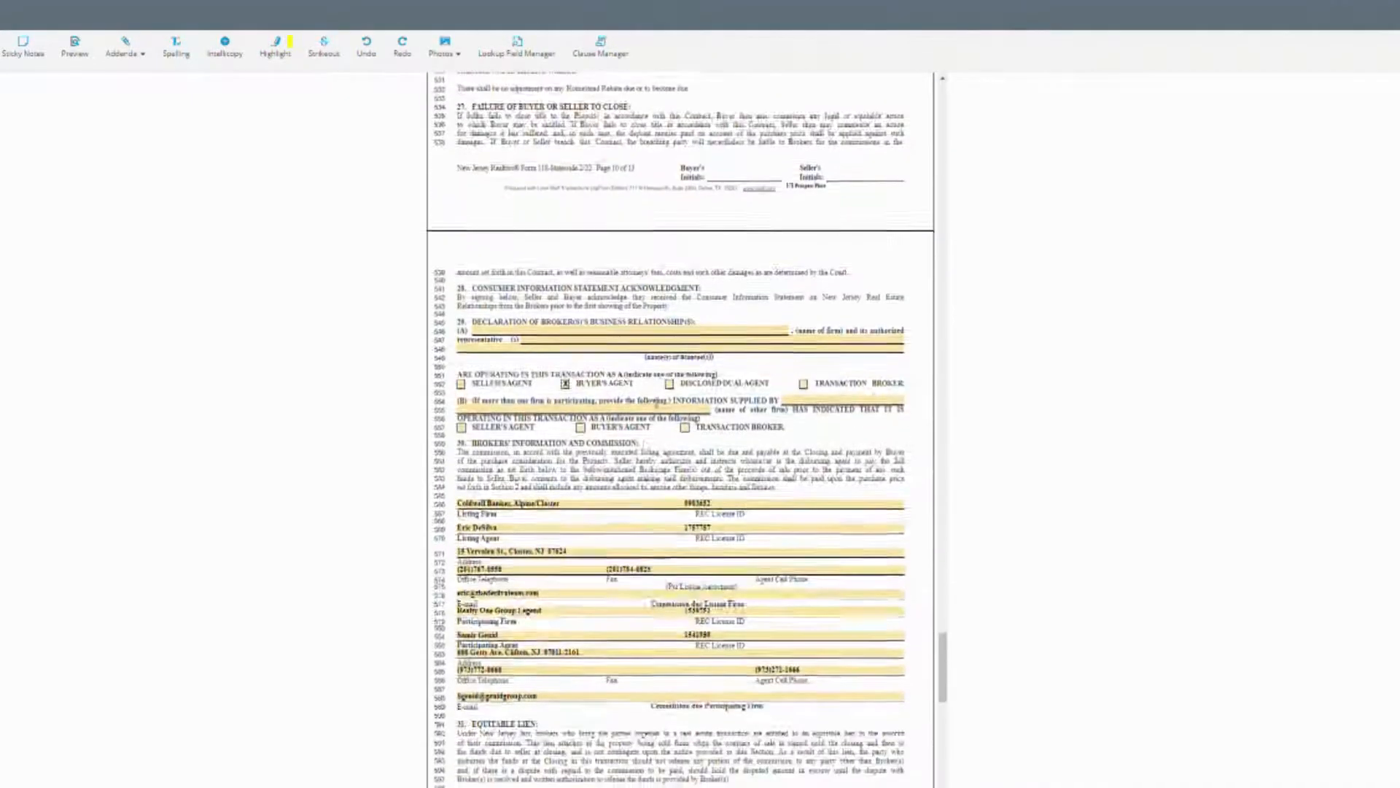
{"action": "left_click", "coordinate": [717, 328]}
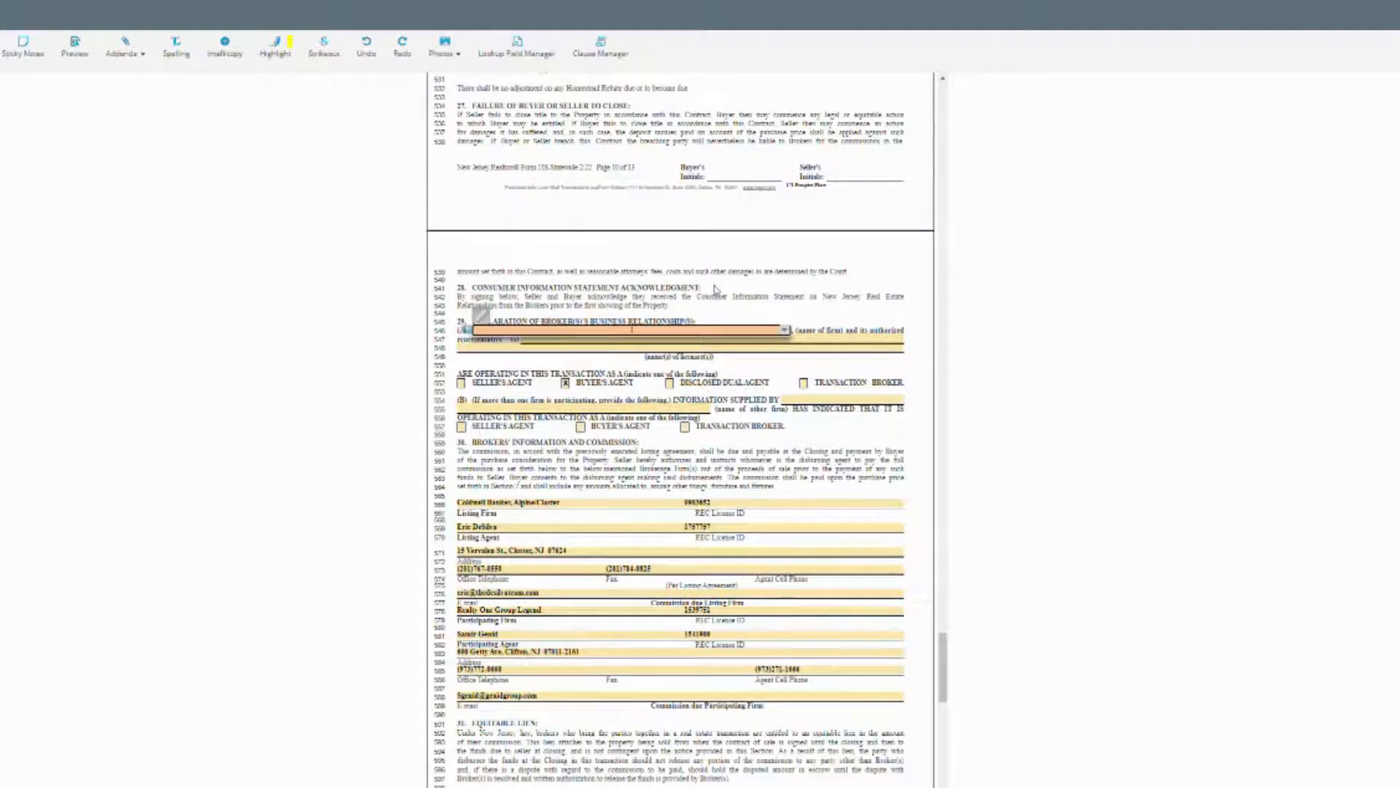
{"action": "left_click", "coordinate": [784, 331]}
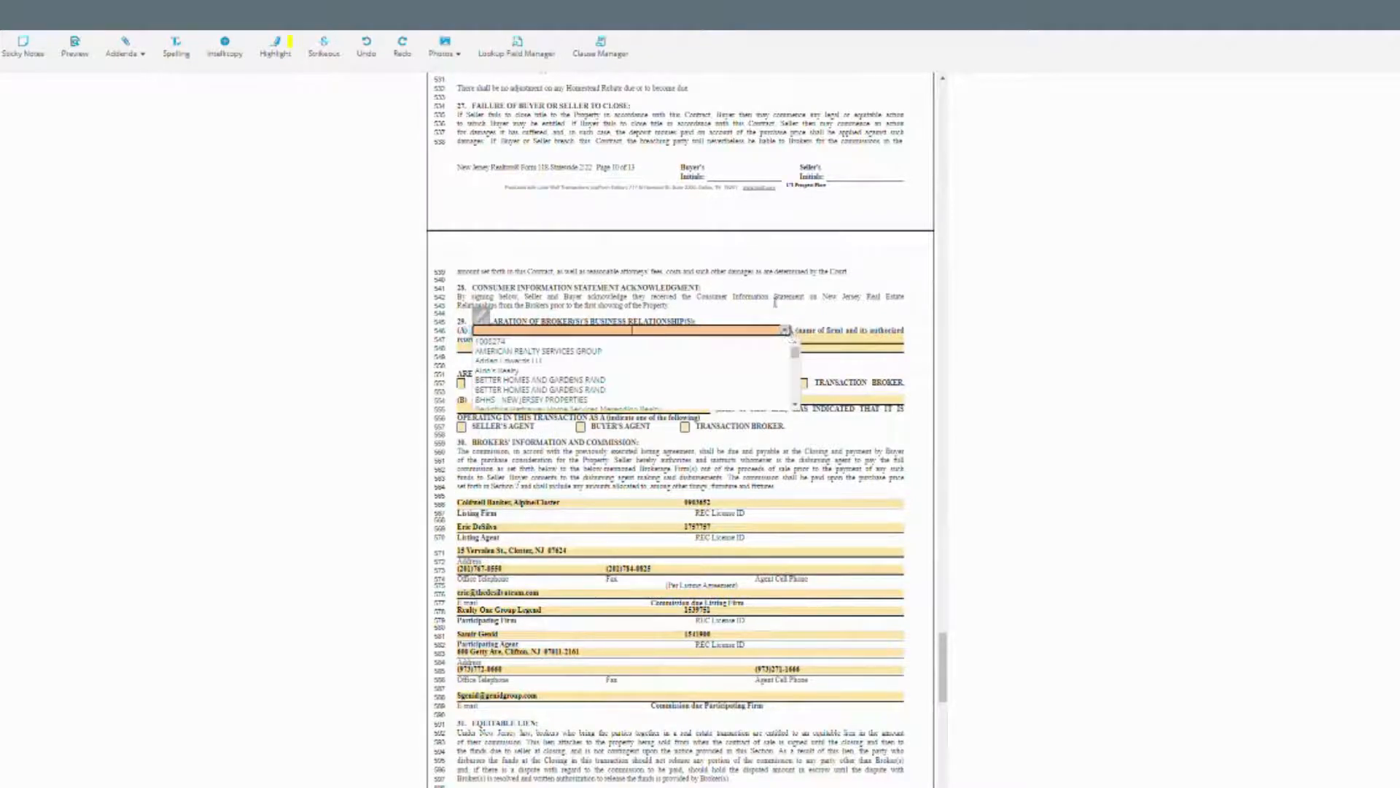
{"action": "left_click", "coordinate": [776, 302]}
{"action": "left_click", "coordinate": [754, 331]}
{"action": "type", "text": "Realty"}
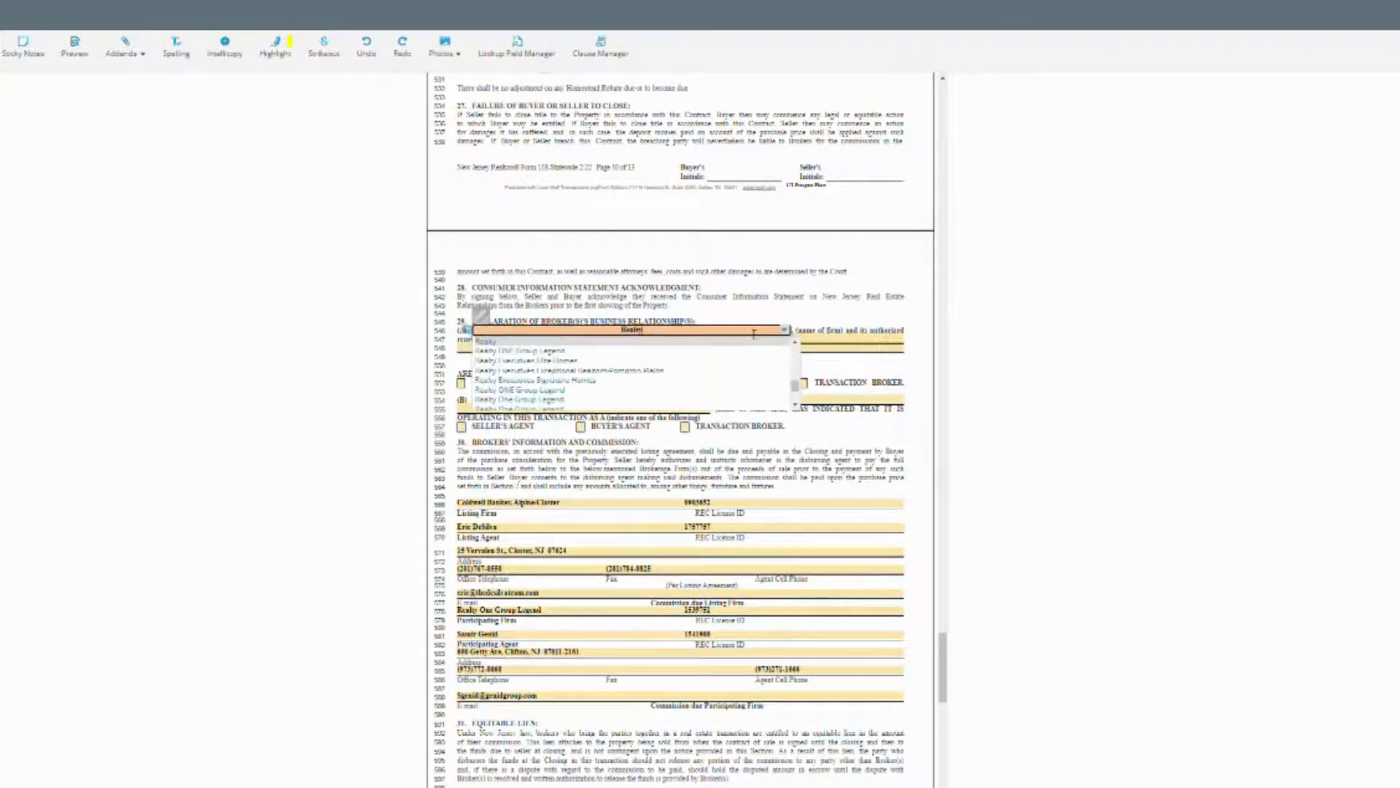
{"action": "left_click", "coordinate": [701, 351]}
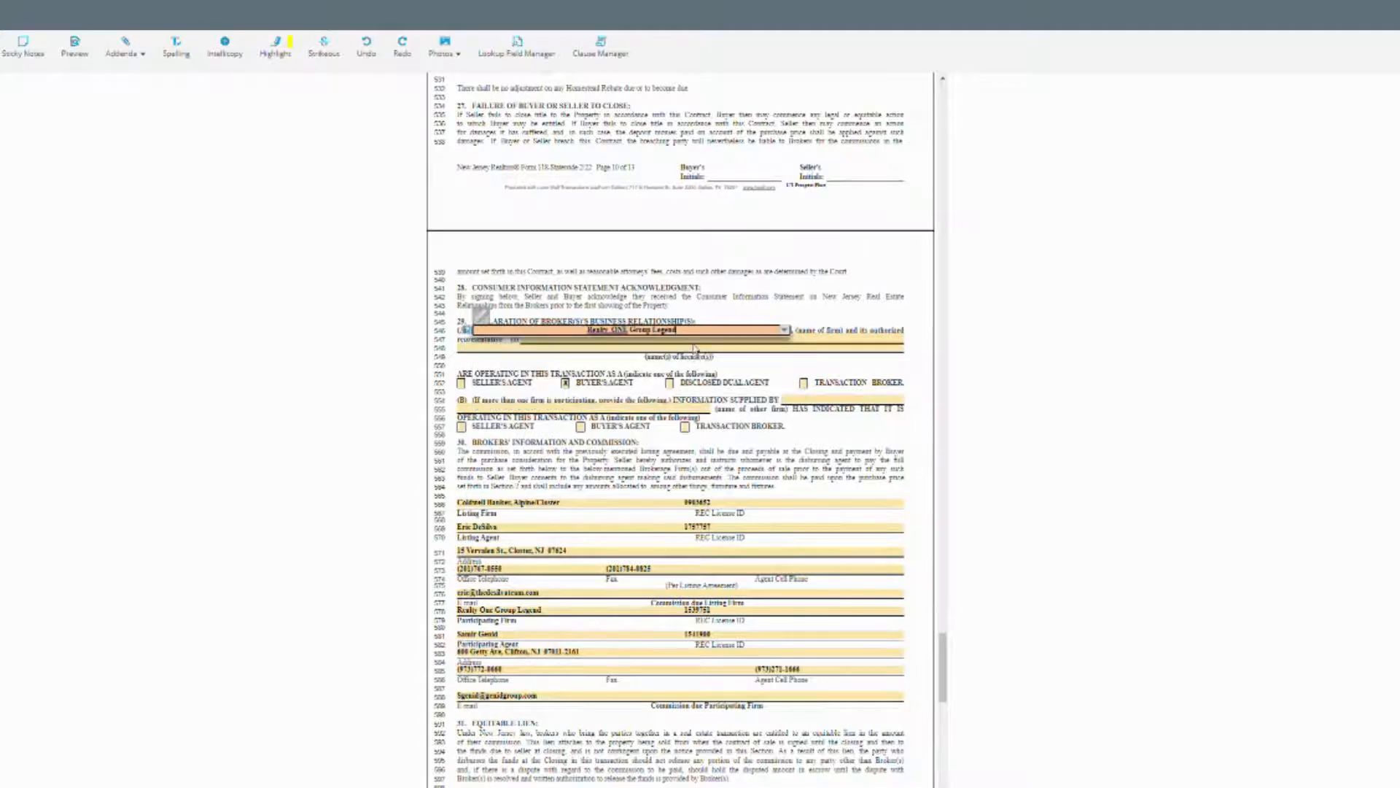
{"action": "left_click", "coordinate": [704, 350]}
{"action": "type", "text": "Samir Genid"}
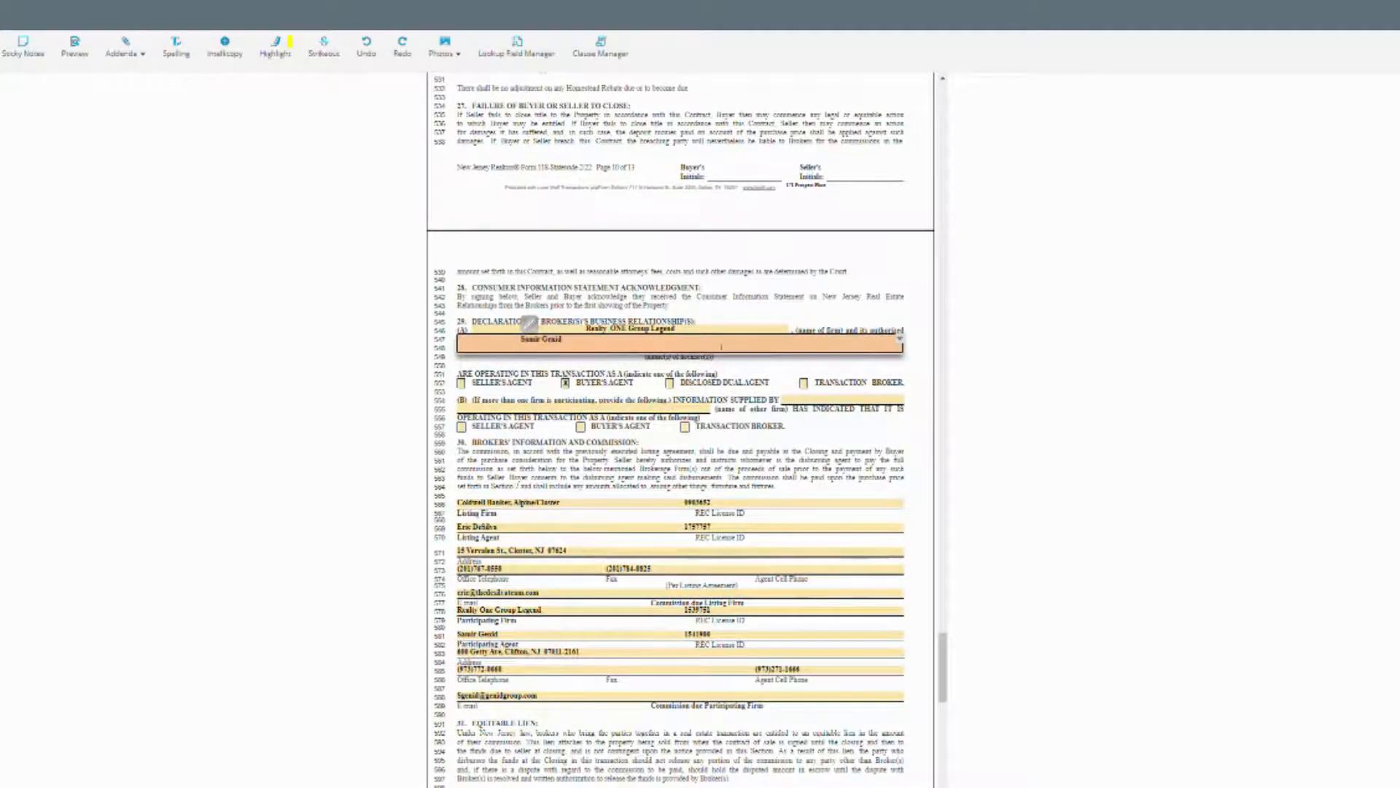
{"action": "left_click", "coordinate": [717, 365]}
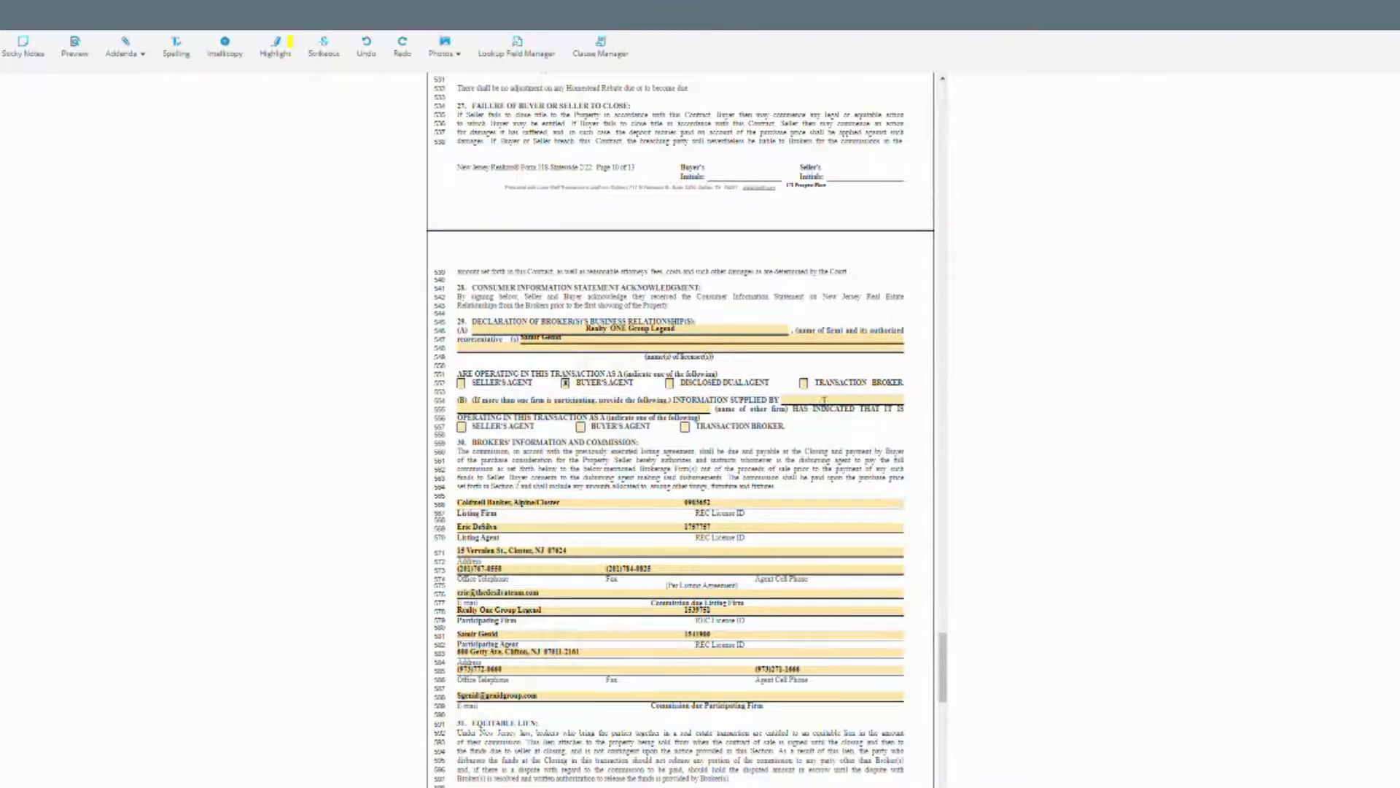
Copy Coldwell Banker, Alpine/Closter into the other firm field and mark it Seller's Agent.
{"action": "double_click", "coordinate": [547, 504]}
{"action": "left_click", "coordinate": [546, 507]}
{"action": "key", "text": "ctrl+c"}
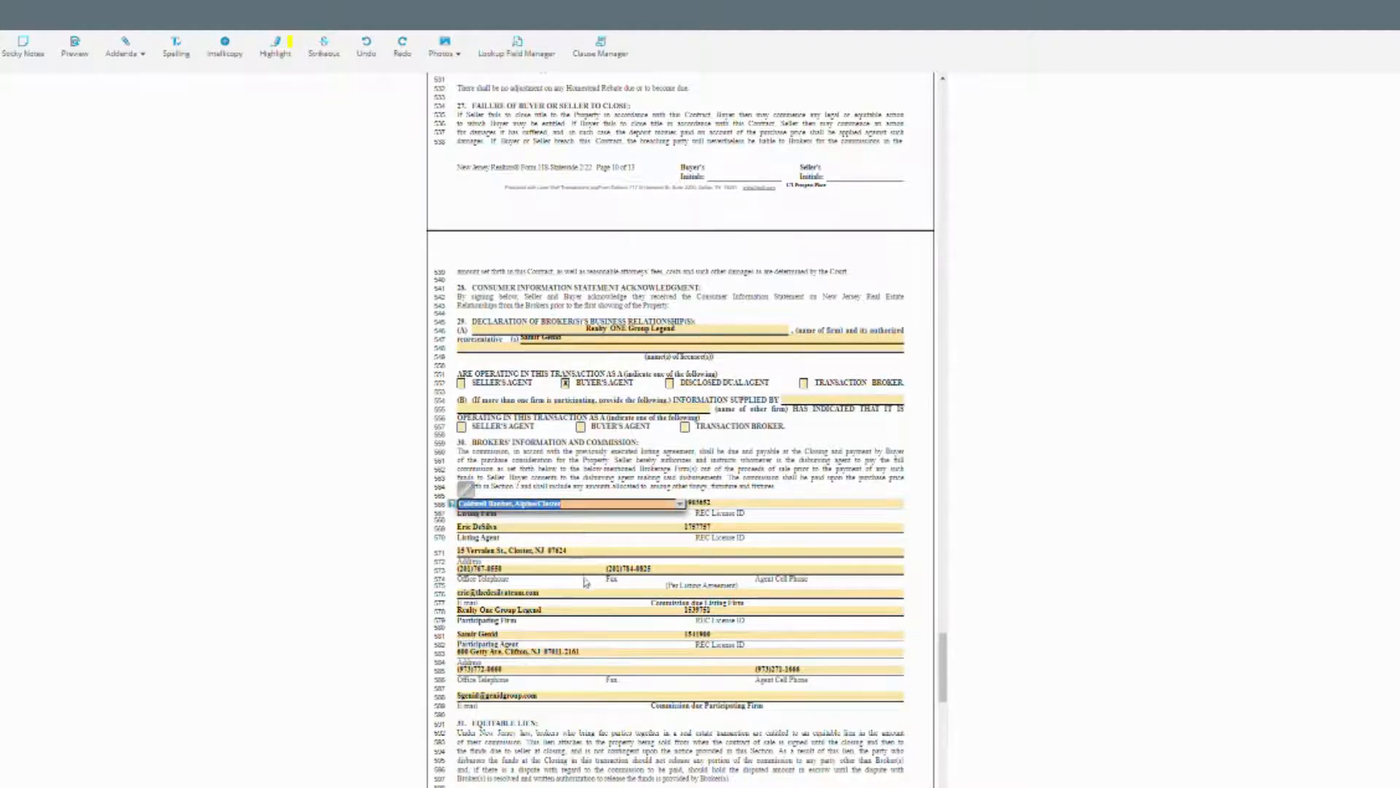
{"action": "left_click", "coordinate": [803, 406]}
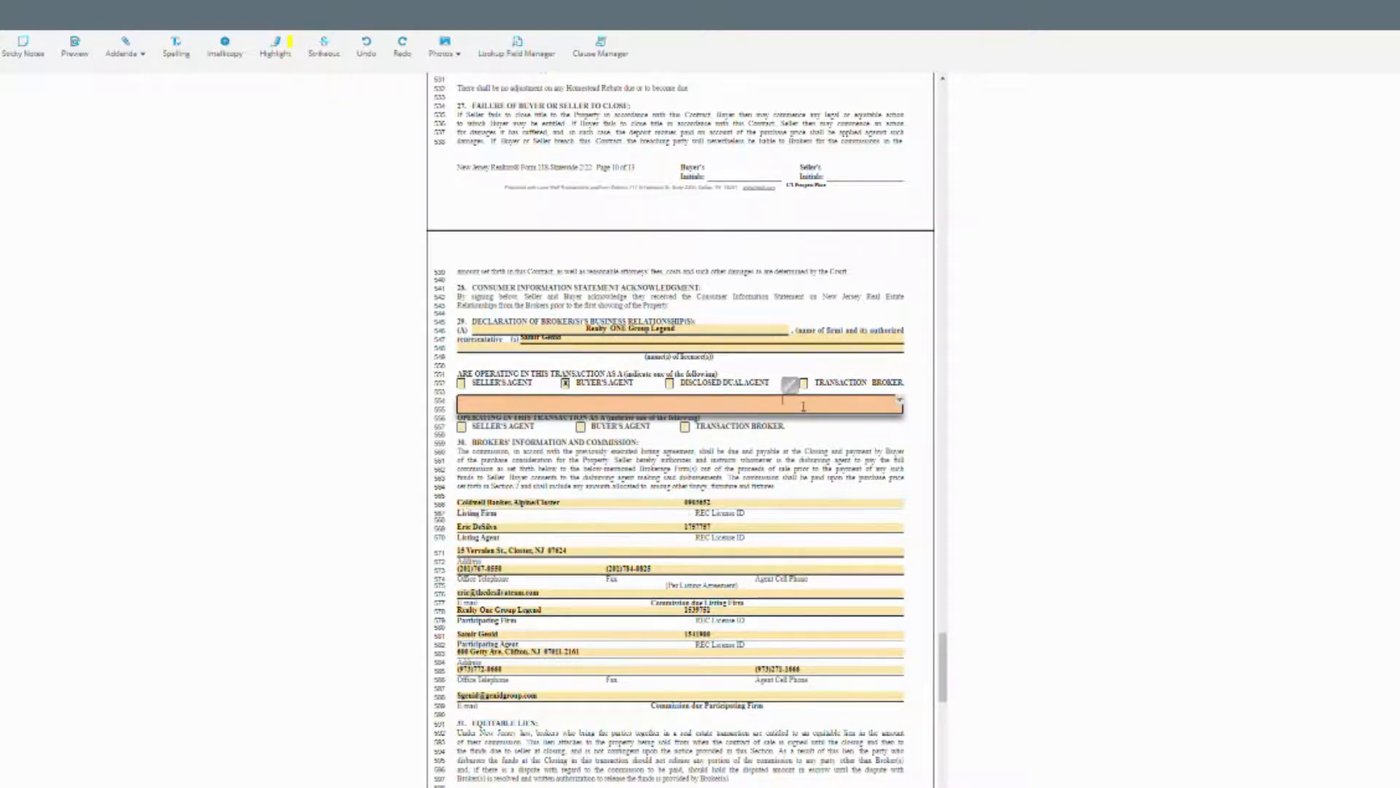
{"action": "key", "text": "ctrl+v"}
{"action": "left_click", "coordinate": [798, 445]}
{"action": "left_click", "coordinate": [462, 428]}
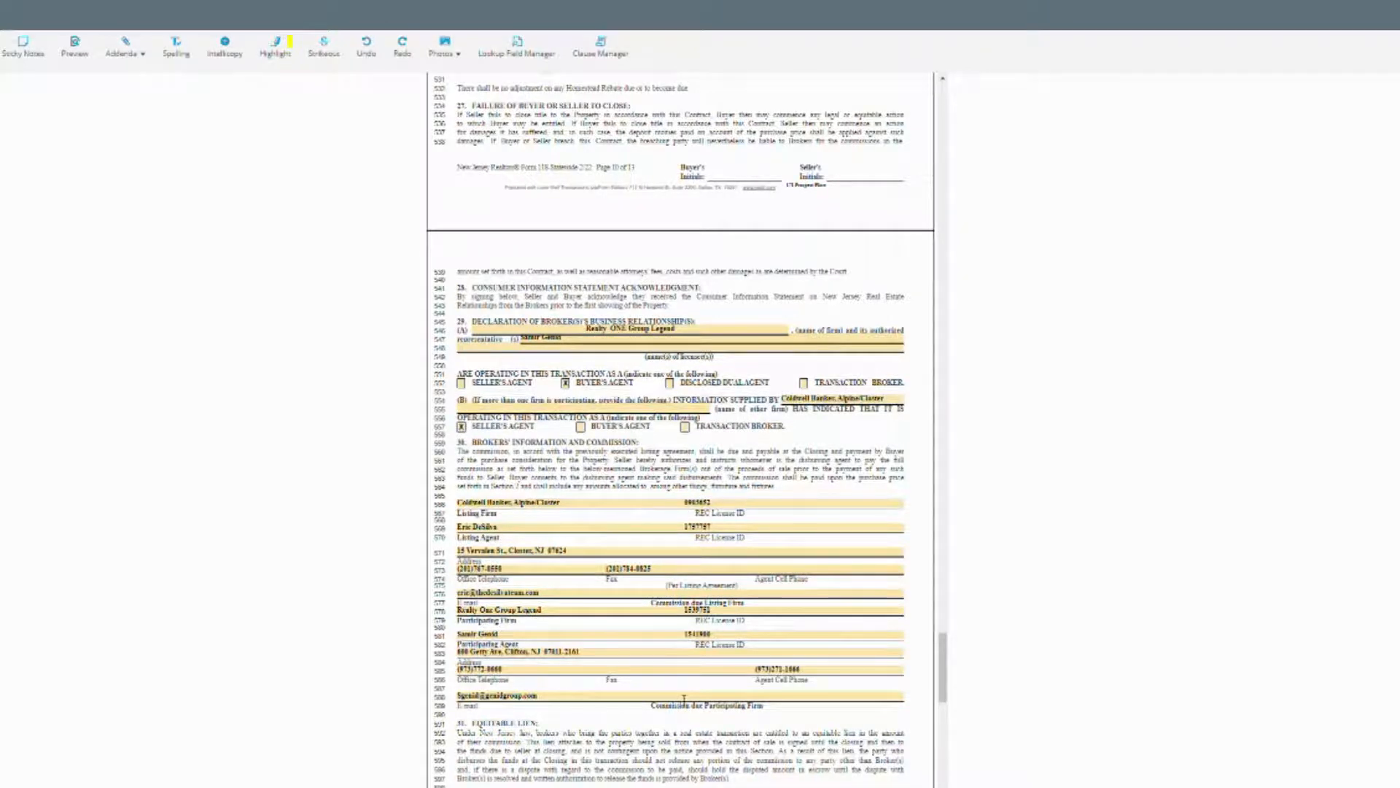
{"action": "scroll", "coordinate": [683, 697], "scroll_direction": "down", "scroll_amount": 2}
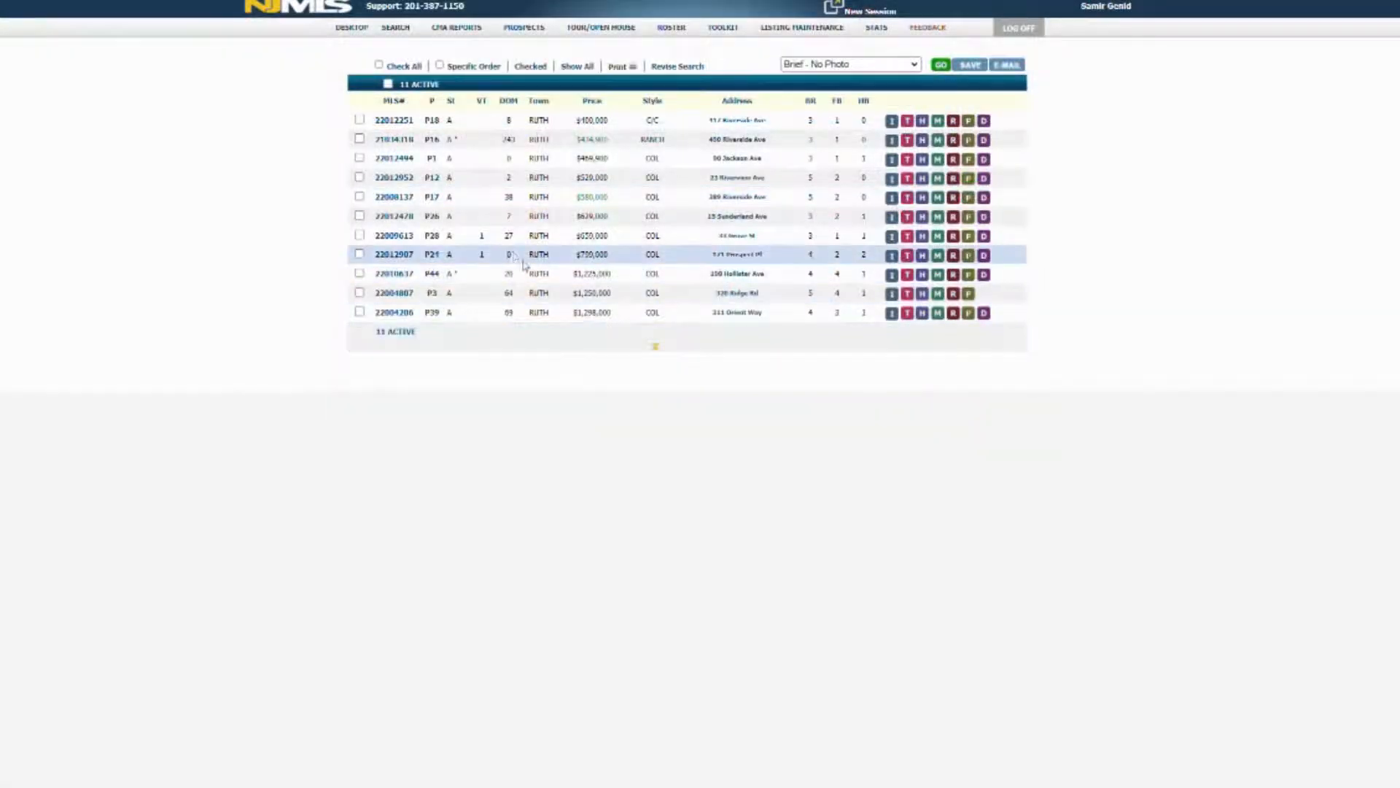
Open MLS# 22012907's details and select its CompBA value 2%-250.
{"action": "left_click", "coordinate": [406, 255]}
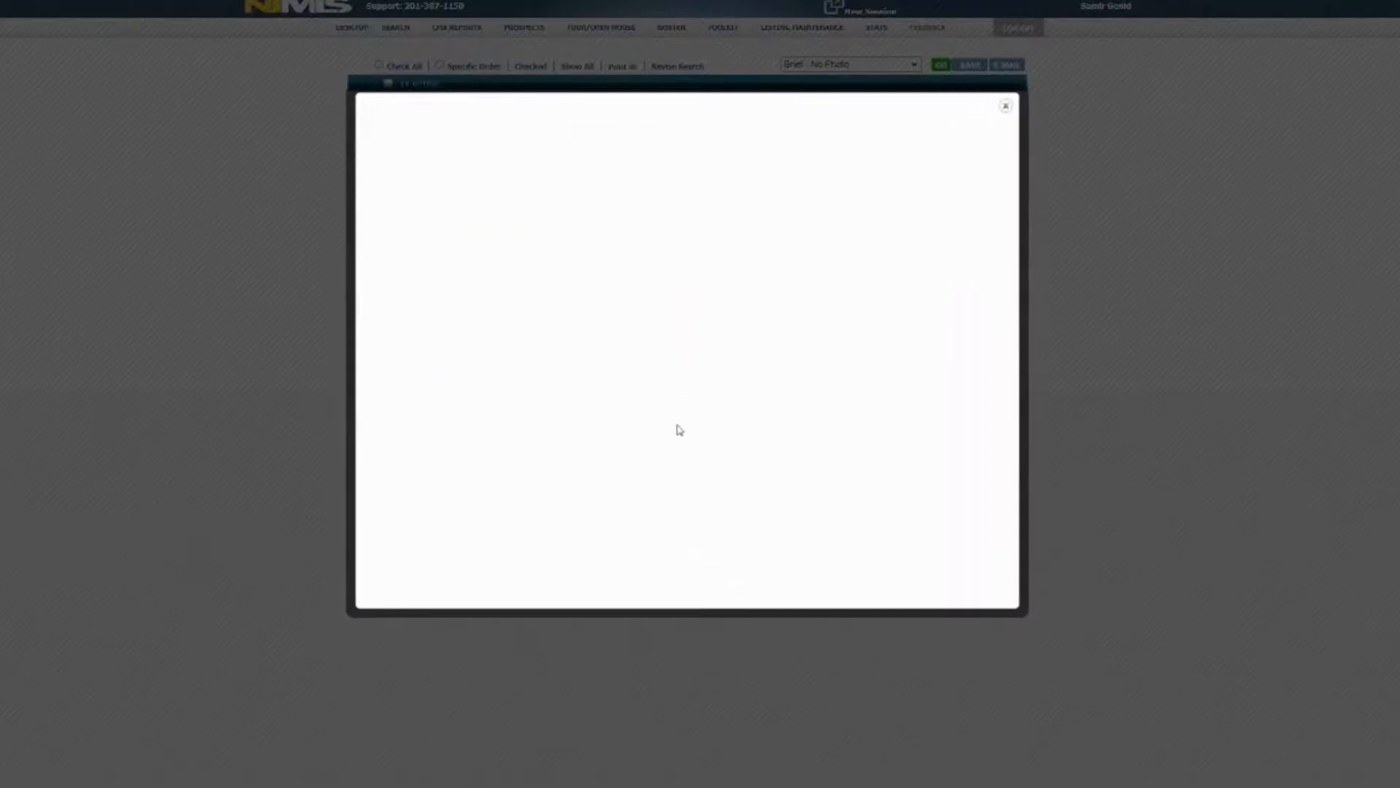
{"action": "scroll", "coordinate": [686, 429], "scroll_direction": "down", "scroll_amount": 5}
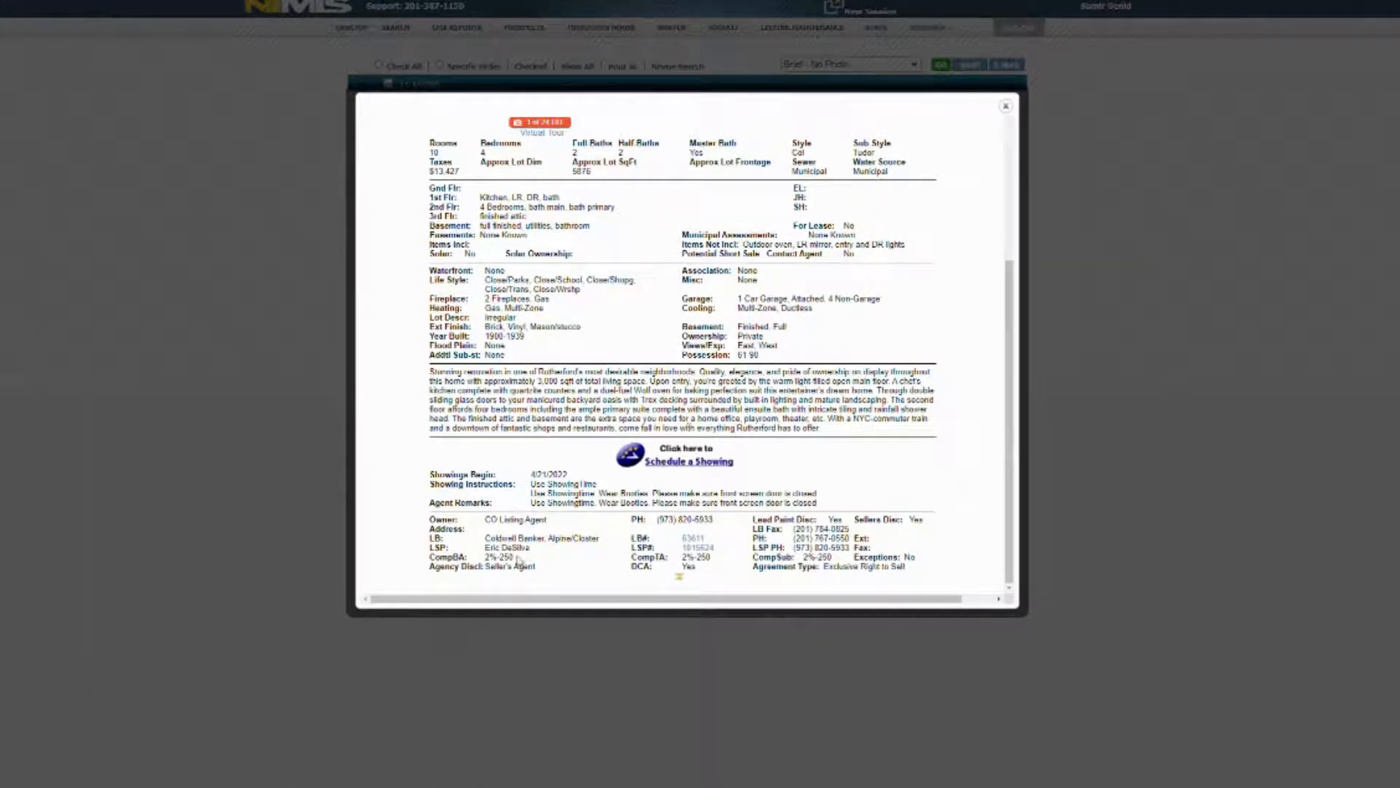
{"action": "left_click_drag", "start_coordinate": [514, 558], "coordinate": [483, 559]}
{"action": "key", "text": "ctrl+c"}
{"action": "key", "text": "alt+Tab"}
Paste 2%-250 into the Commission due Participating Firm blank.
{"action": "left_click", "coordinate": [677, 576]}
{"action": "key", "text": "ctrl+v"}
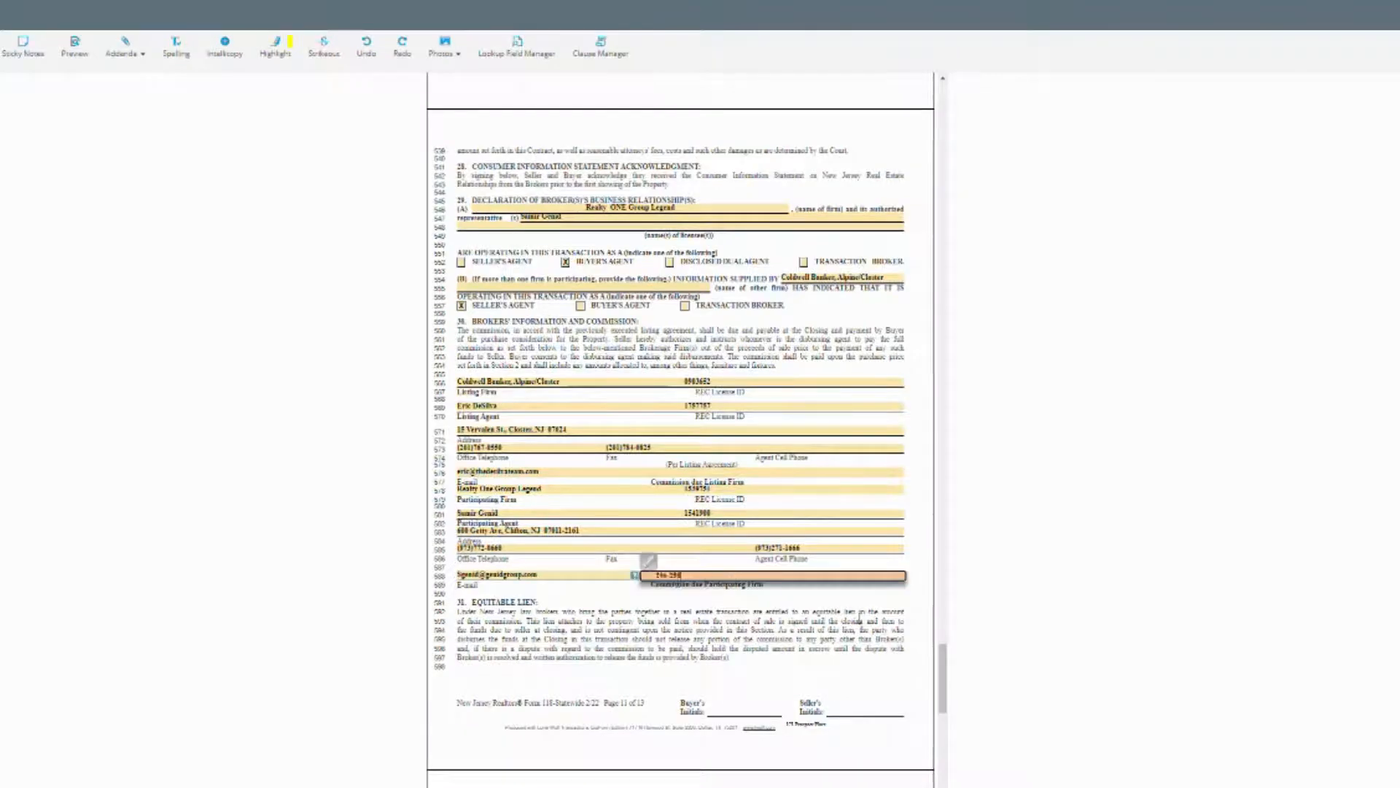
{"action": "left_click", "coordinate": [861, 619]}
{"action": "scroll", "coordinate": [767, 610], "scroll_direction": "down", "scroll_amount": 6}
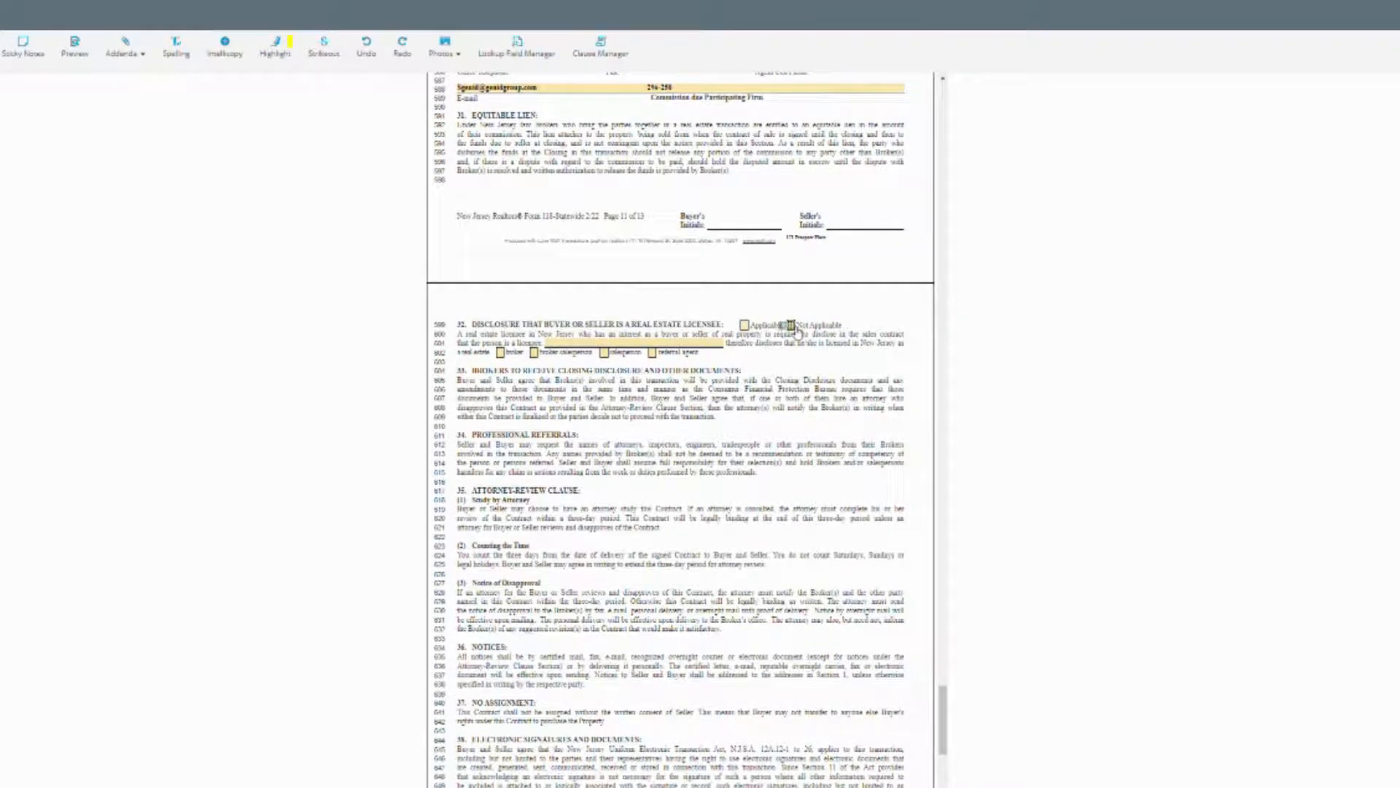
{"action": "scroll", "coordinate": [760, 413], "scroll_direction": "down", "scroll_amount": 8}
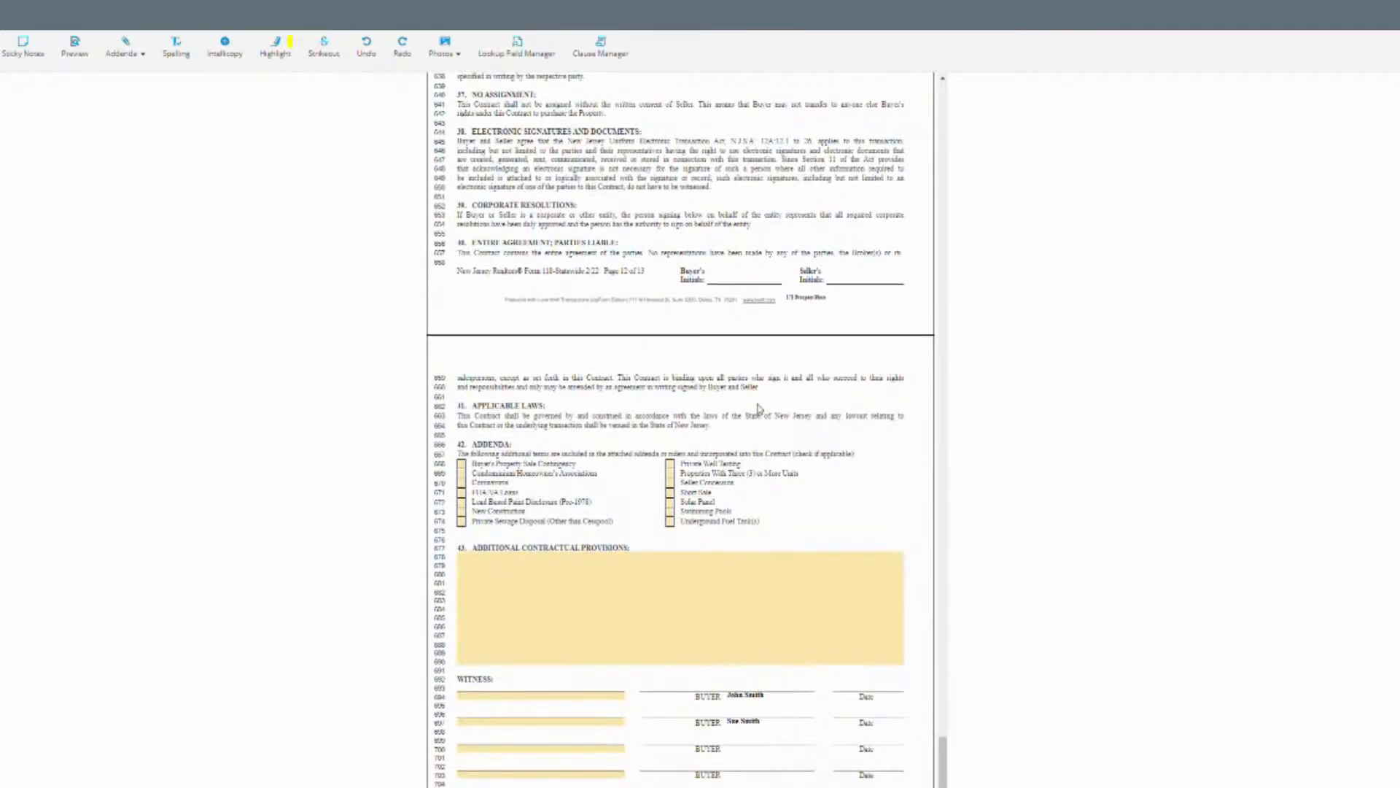
{"action": "scroll", "coordinate": [690, 436], "scroll_direction": "down", "scroll_amount": 2}
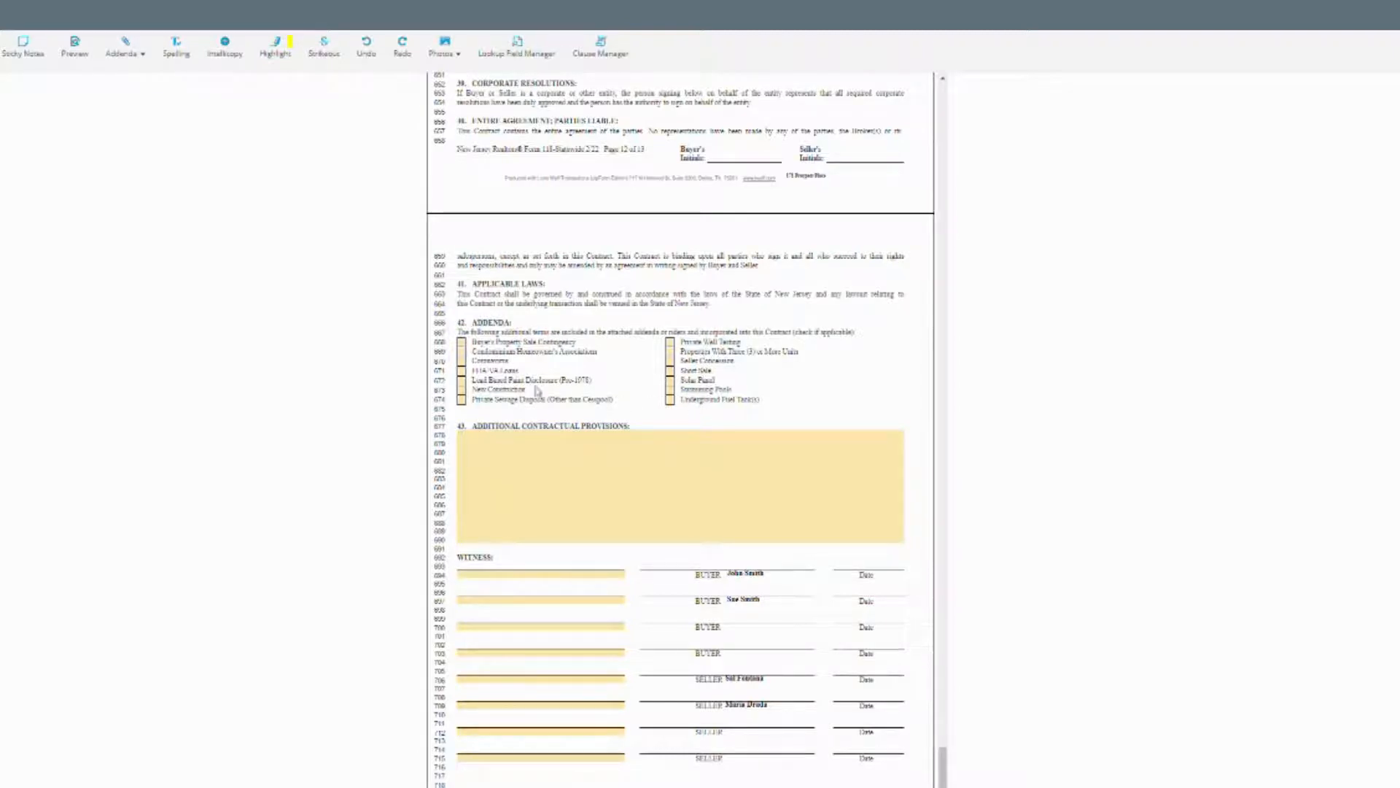
Check the Lead Based Paint Disclosure addendum and type a structural/environmental-only inspection provision.
{"action": "left_click", "coordinate": [462, 380]}
{"action": "left_click", "coordinate": [543, 458]}
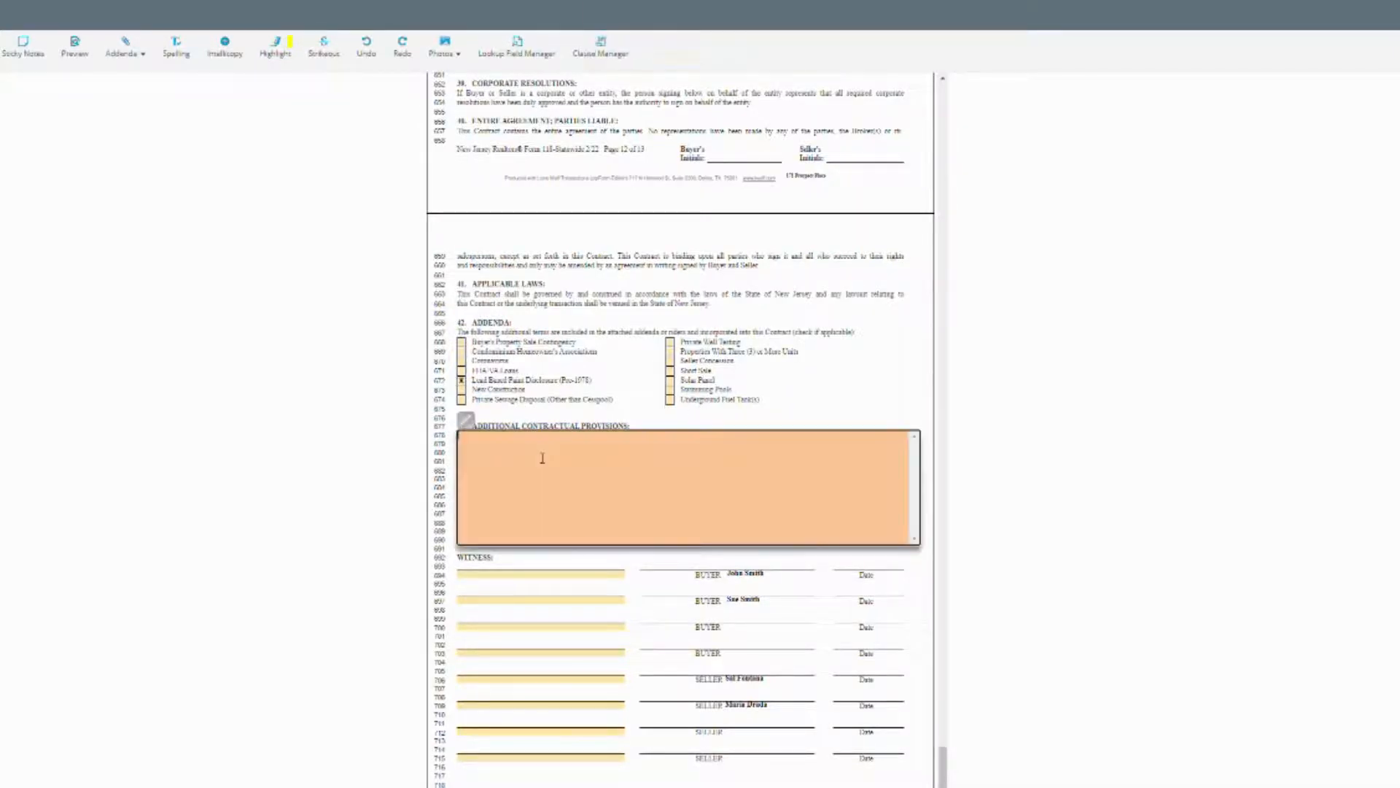
{"action": "left_click", "coordinate": [626, 427]}
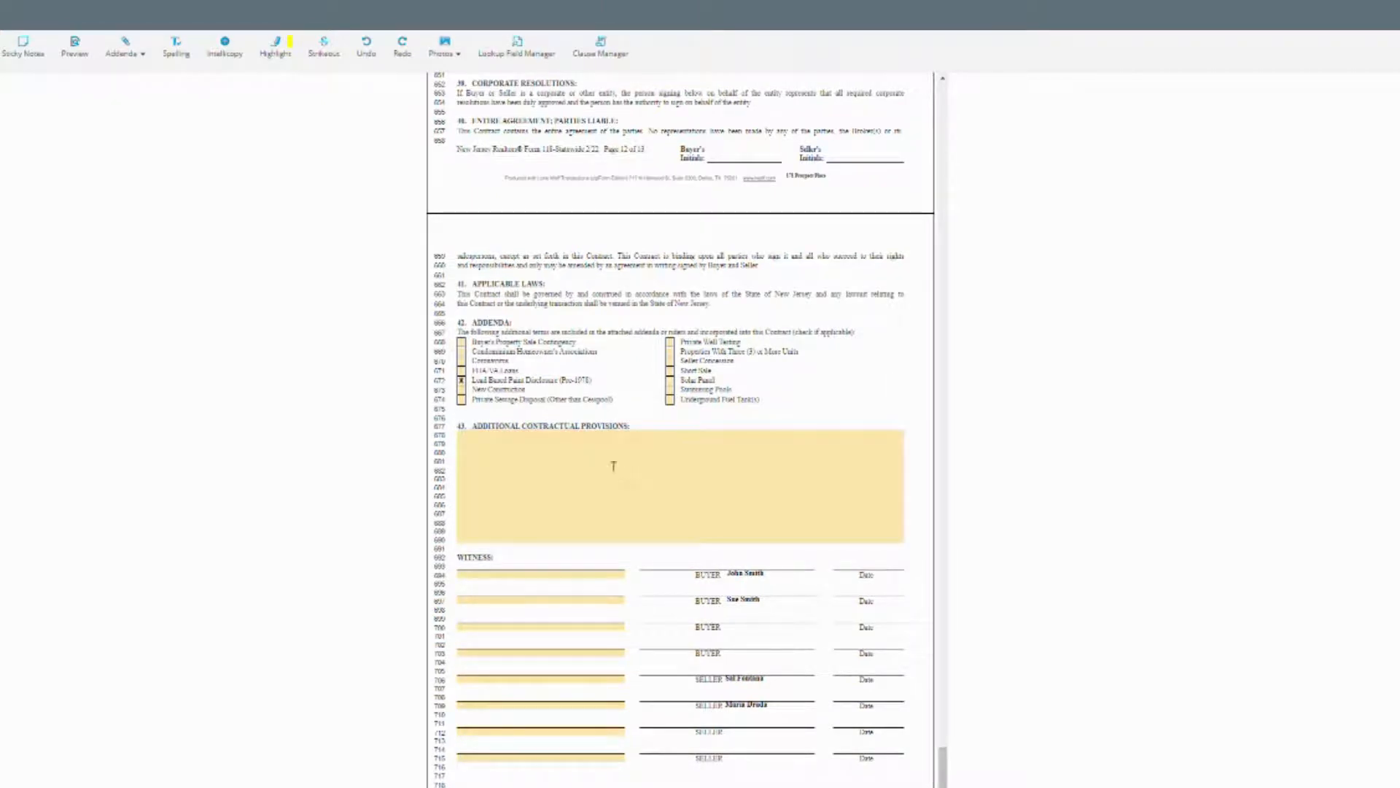
{"action": "left_click", "coordinate": [613, 465]}
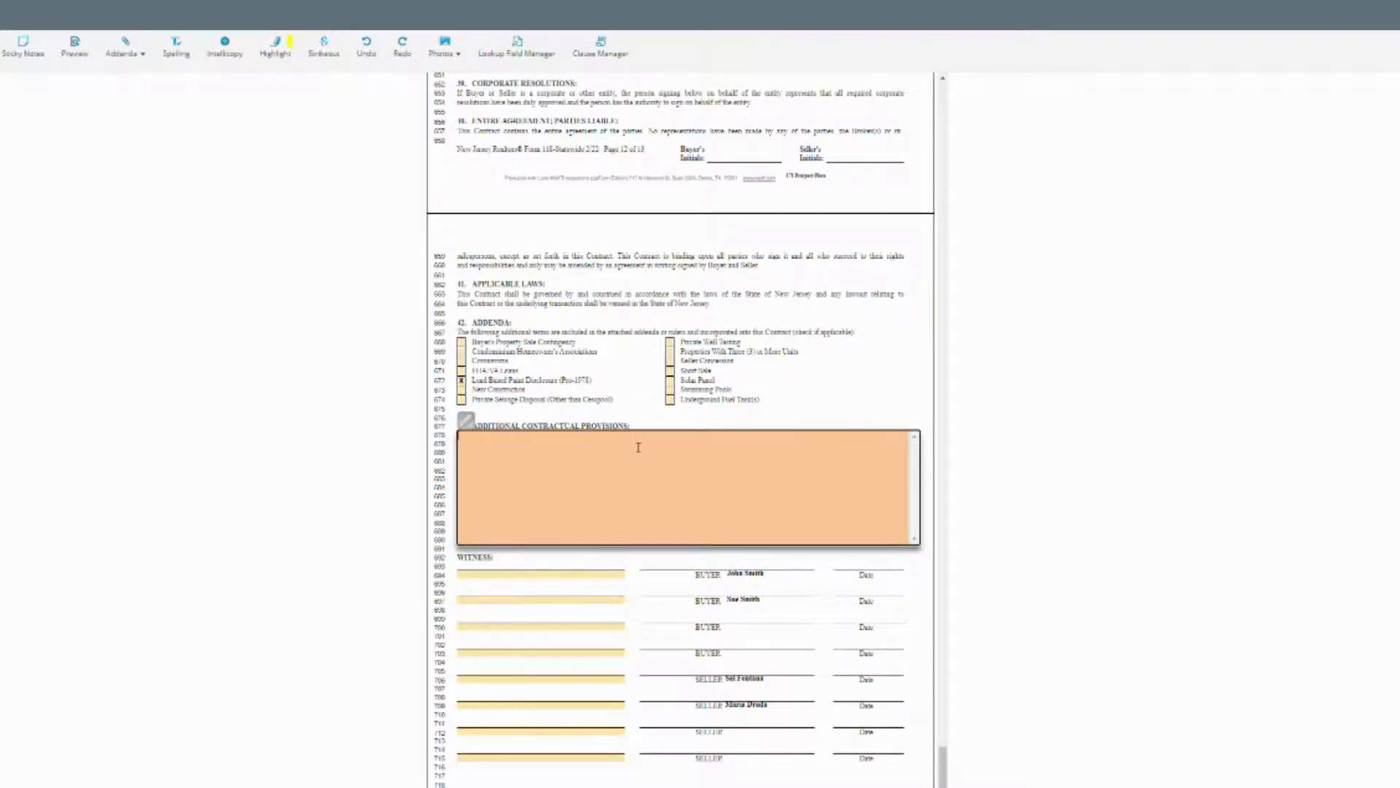
{"action": "type", "text": "Buyer"}
{"action": "type", "text": "'s"}
{"action": "type", "text": "rees"}
{"action": "key", "text": "BackSpace"}
{"action": "key", "text": "BackSpace"}
{"action": "key", "text": "BackSpace"}
{"action": "type", "text": "to inspect the property only for structural and environmental"}
Correct the spelling to 'Environmental' and add 'Buyer agrees to Waive the appraisal'.
{"action": "right_click", "coordinate": [678, 436]}
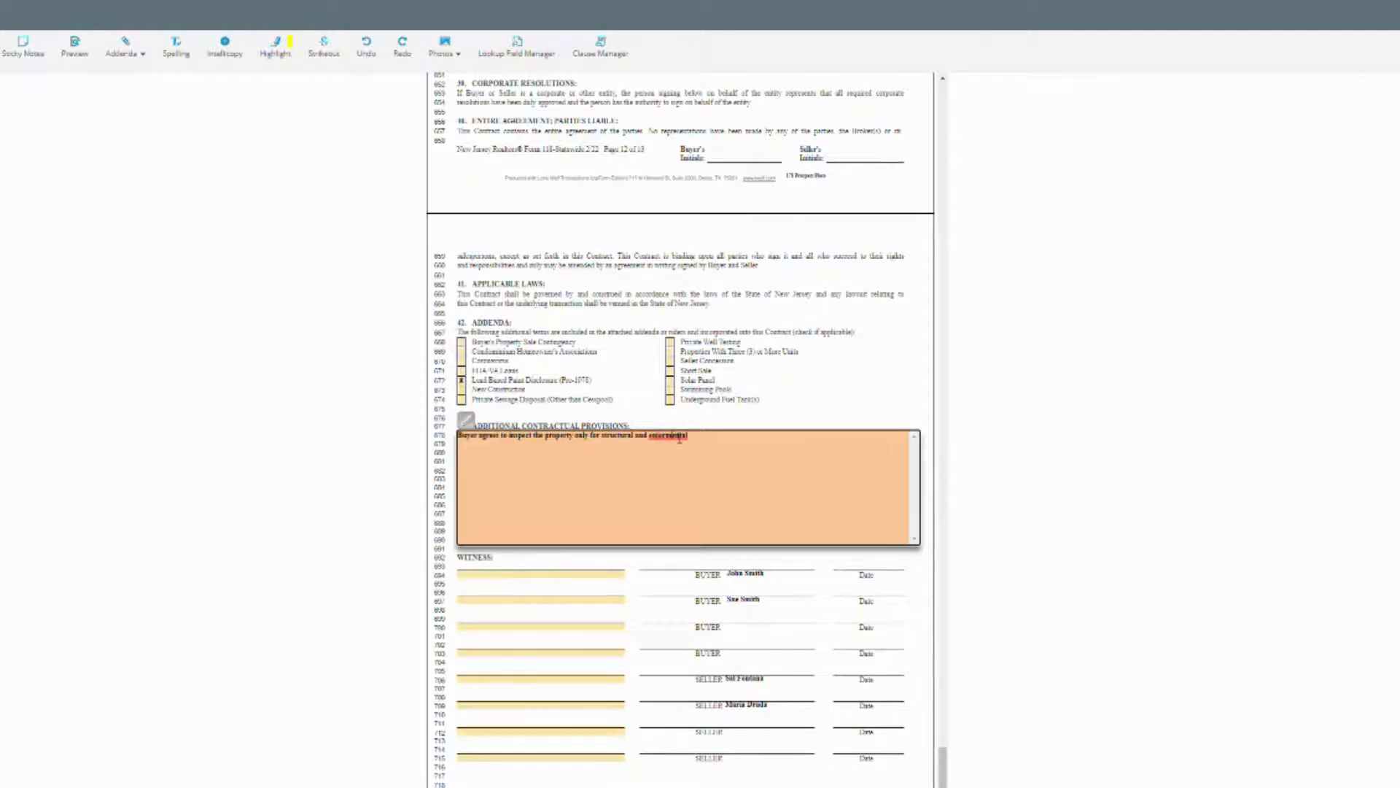
{"action": "left_click", "coordinate": [690, 484]}
{"action": "type", "text": "uyer agrees to Waivre the appraisal"}
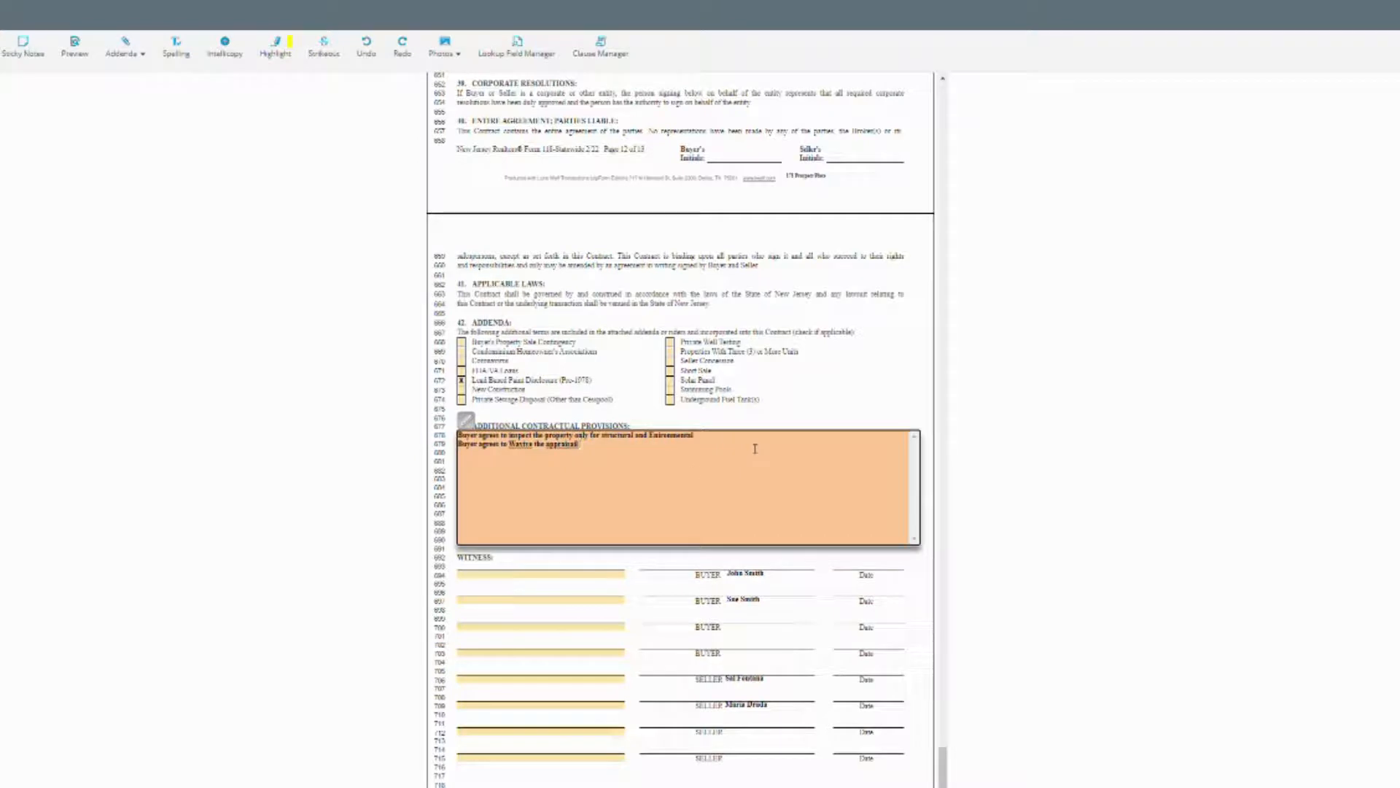
{"action": "right_click", "coordinate": [528, 449]}
{"action": "left_click", "coordinate": [536, 501]}
{"action": "left_click", "coordinate": [778, 393]}
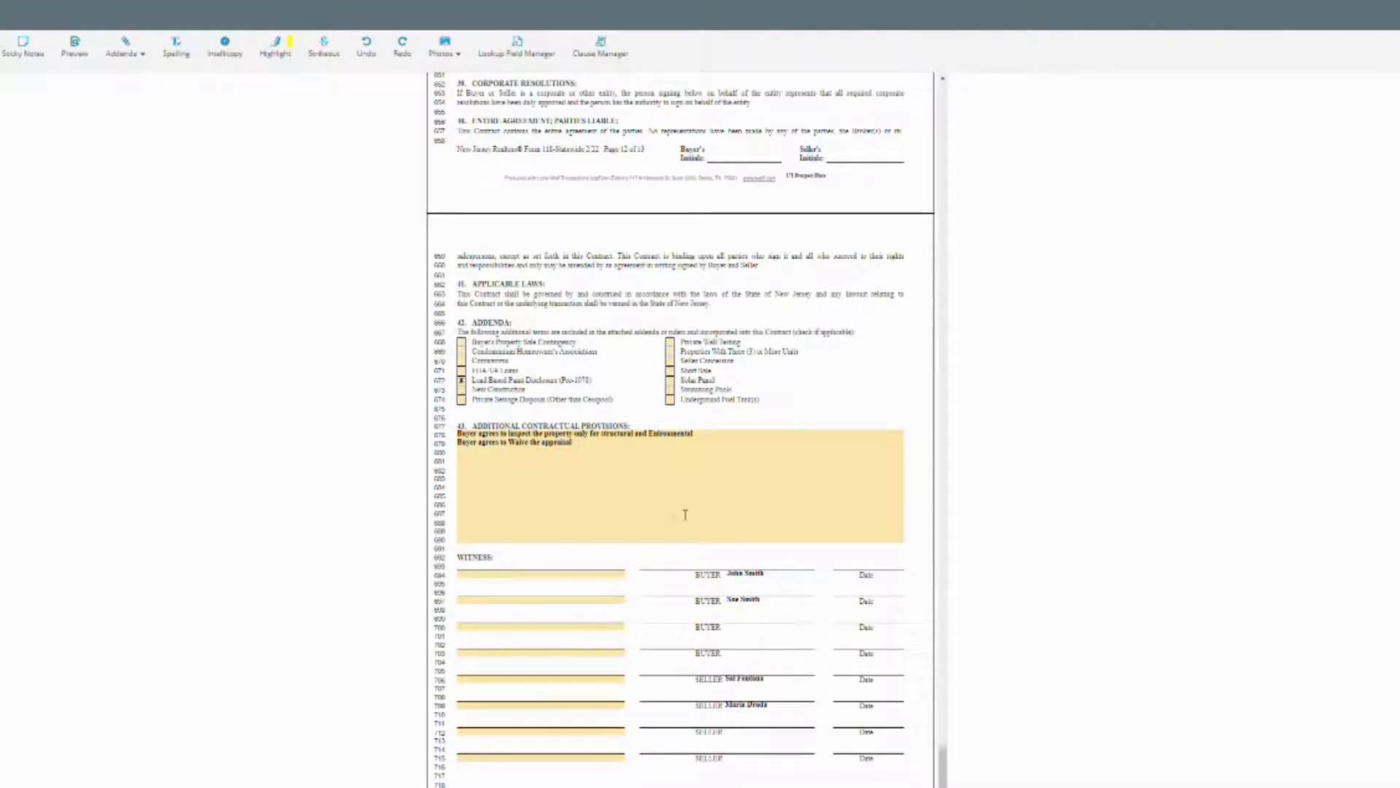
Delete both lines from the Additional Contractual Provisions box, leaving it empty.
{"action": "scroll", "coordinate": [673, 482], "scroll_direction": "down", "scroll_amount": 2}
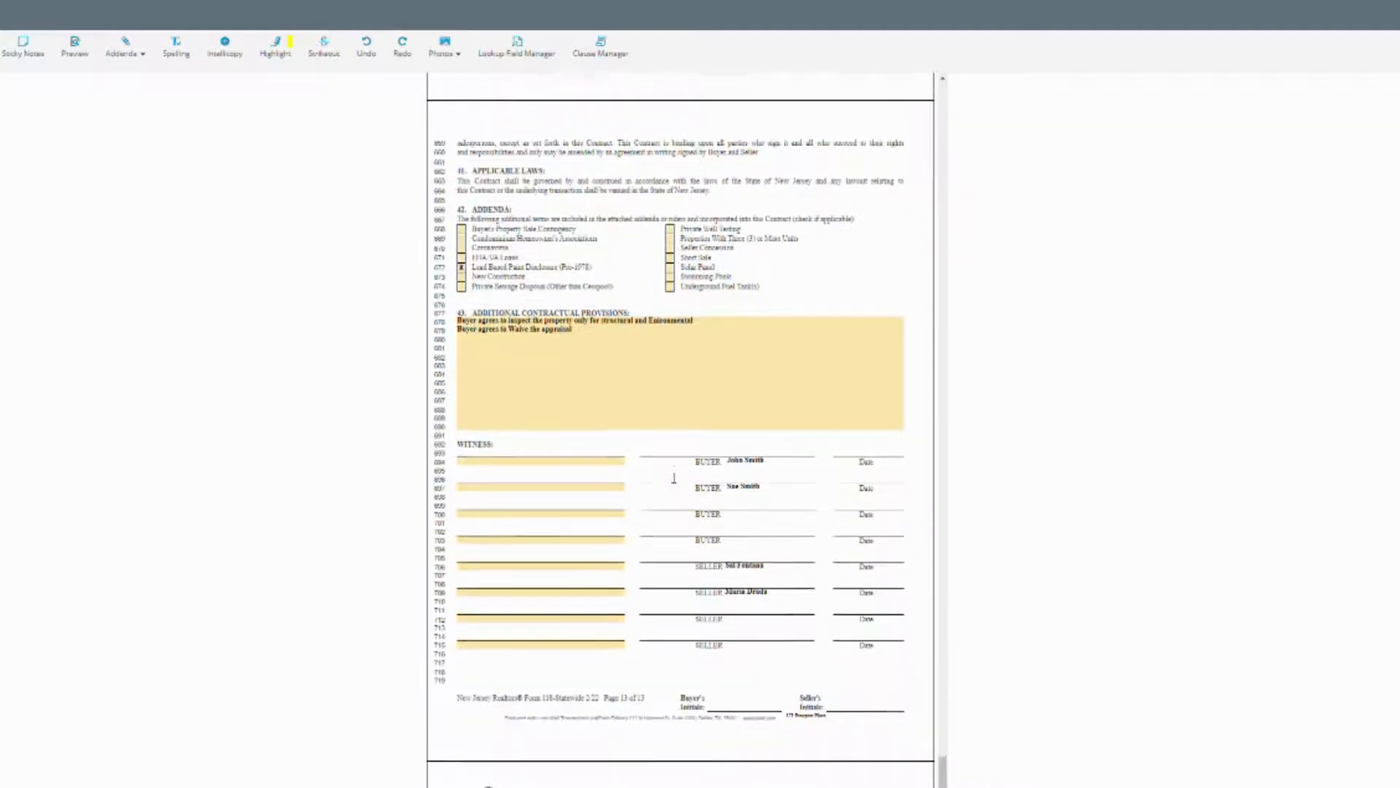
{"action": "left_click", "coordinate": [592, 332]}
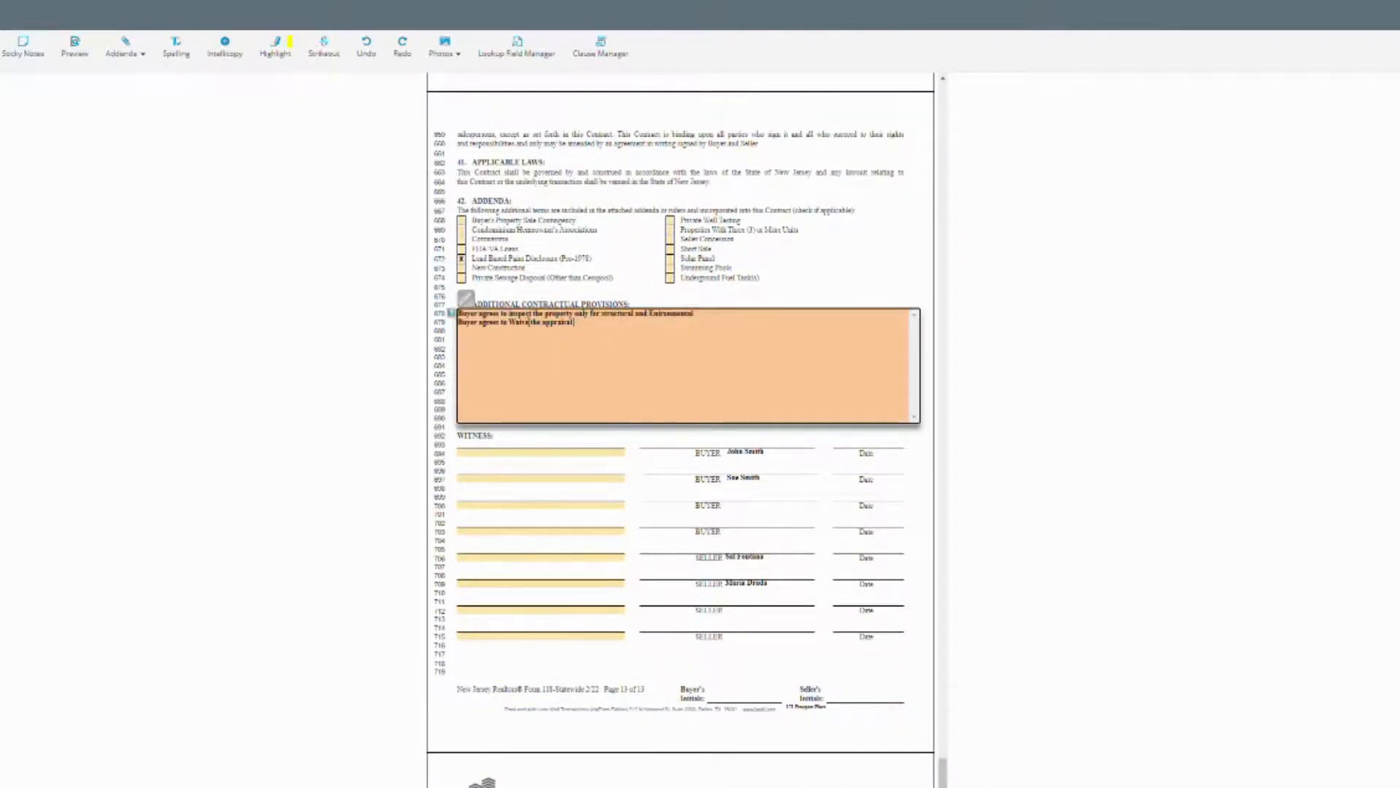
{"action": "left_click_drag", "start_coordinate": [603, 348], "coordinate": [454, 316]}
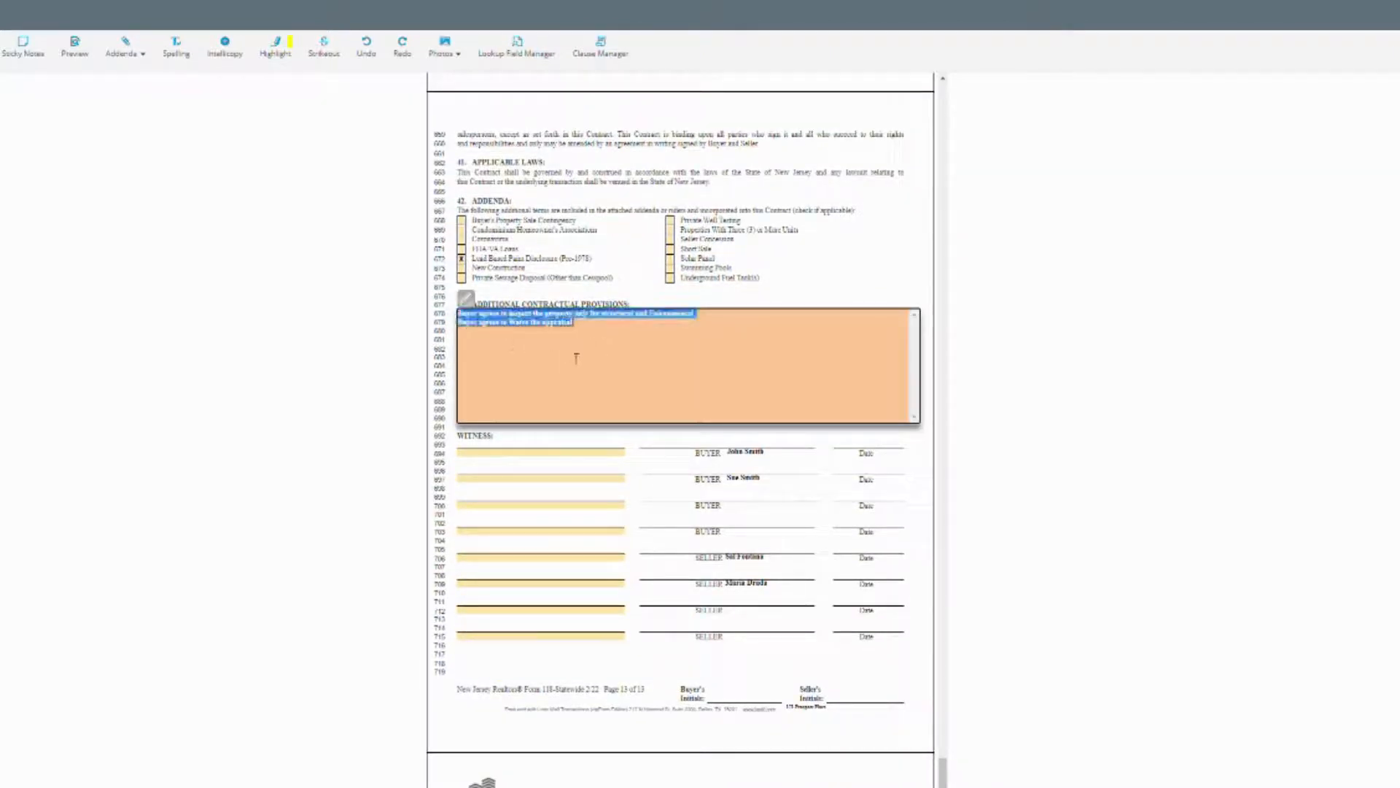
{"action": "key", "text": "BackSpace"}
{"action": "left_click", "coordinate": [811, 286]}
{"action": "scroll", "coordinate": [781, 344], "scroll_direction": "down", "scroll_amount": 5}
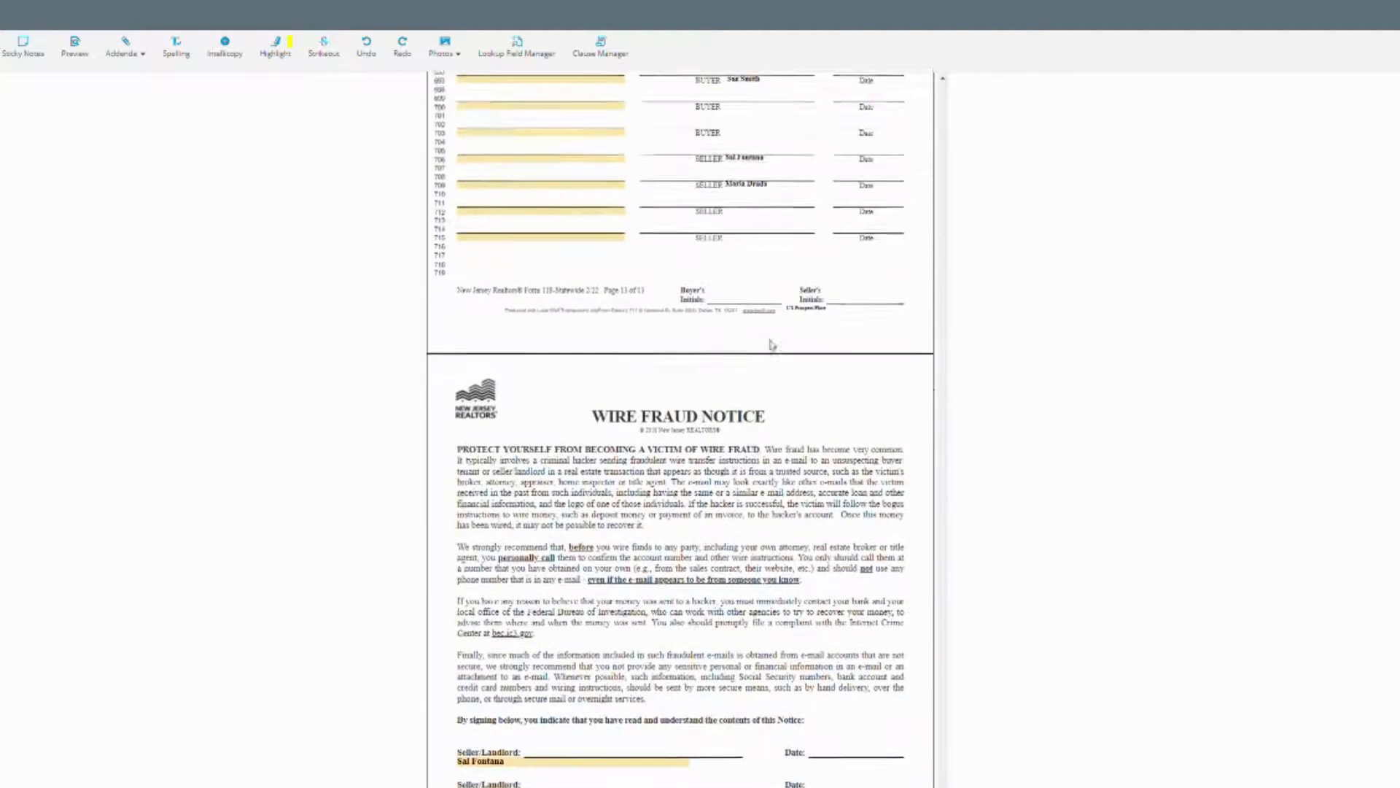
Open the Lead Paint Disclosure Contract 8/16 form from the documents list.
{"action": "scroll", "coordinate": [772, 345], "scroll_direction": "down", "scroll_amount": 2}
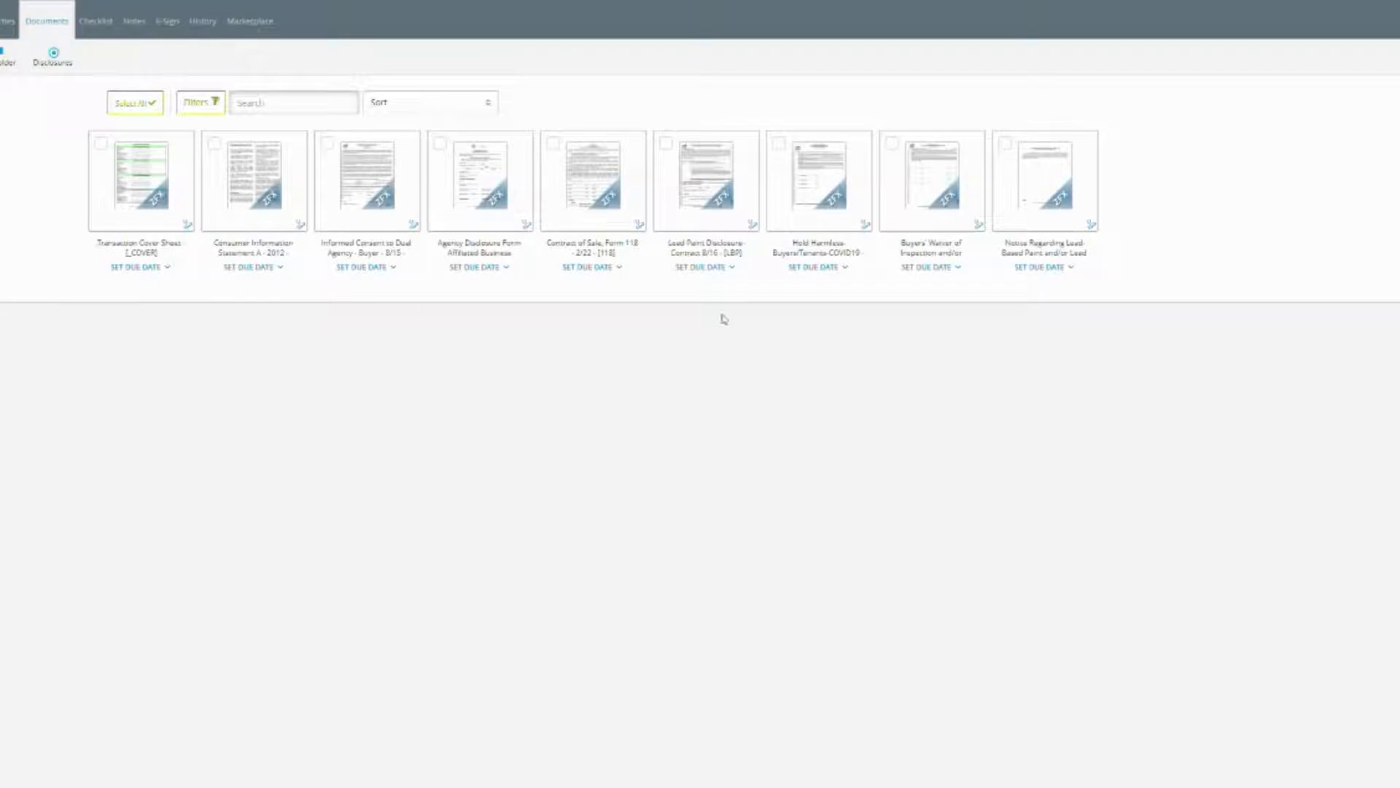
{"action": "left_click", "coordinate": [711, 218]}
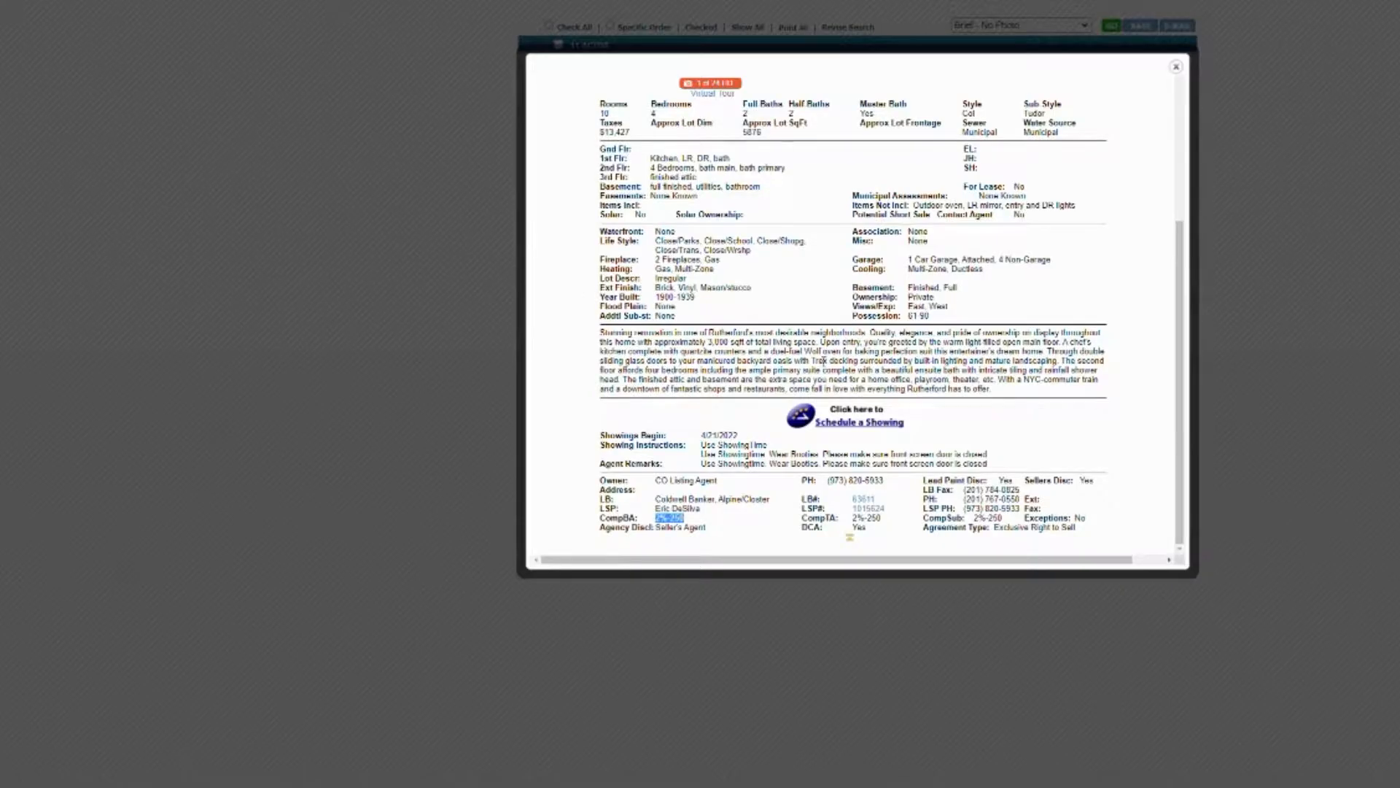
{"action": "scroll", "coordinate": [823, 361], "scroll_direction": "up", "scroll_amount": 4}
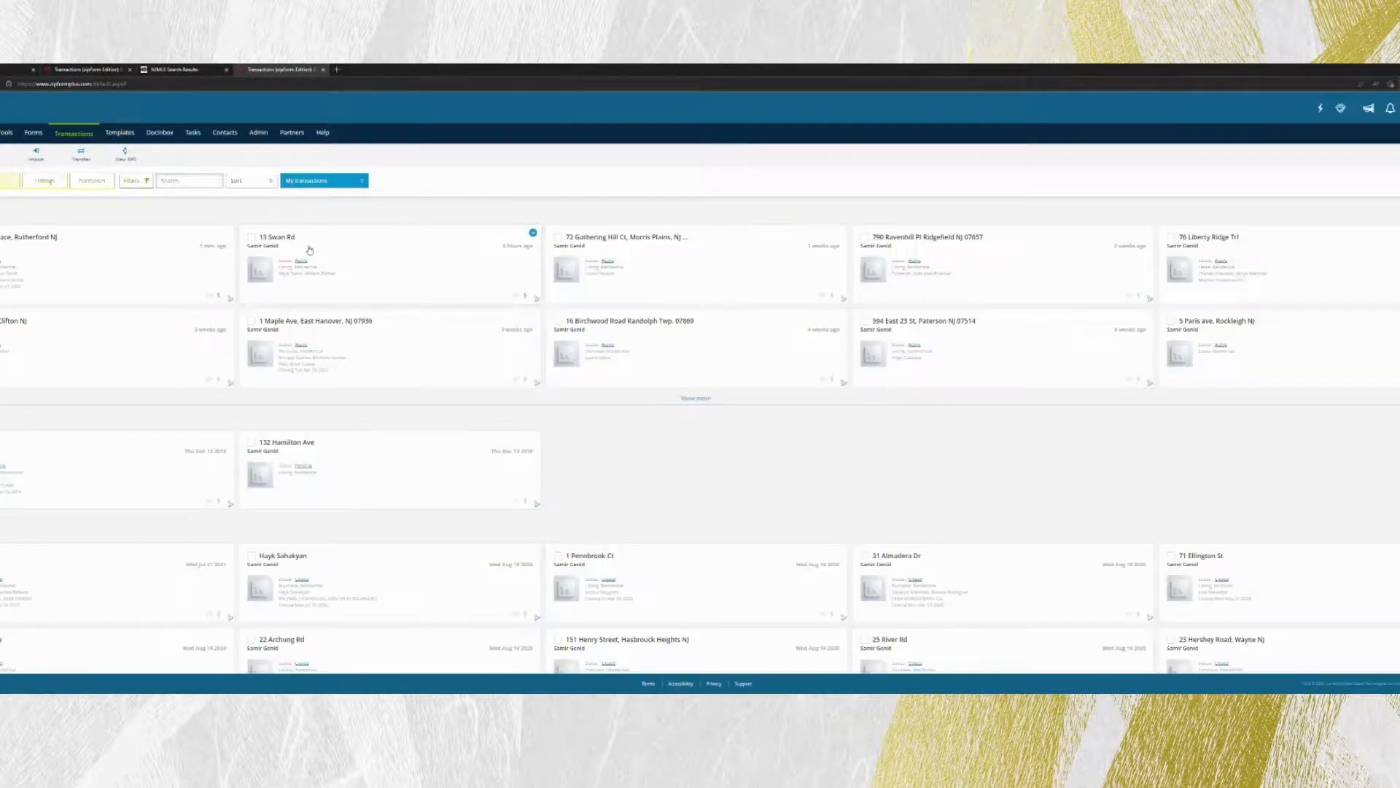
{"action": "left_click", "coordinate": [100, 246]}
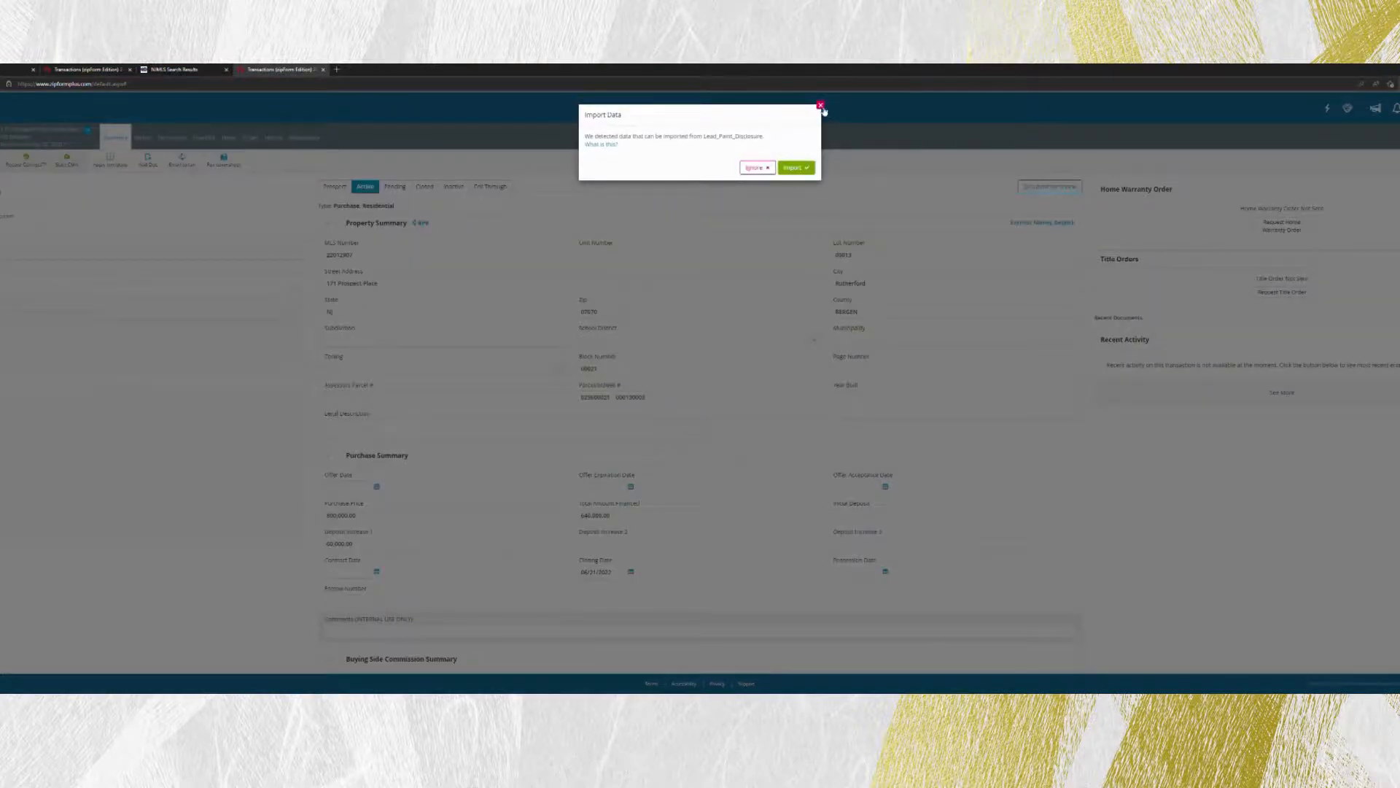
{"action": "left_click", "coordinate": [820, 106]}
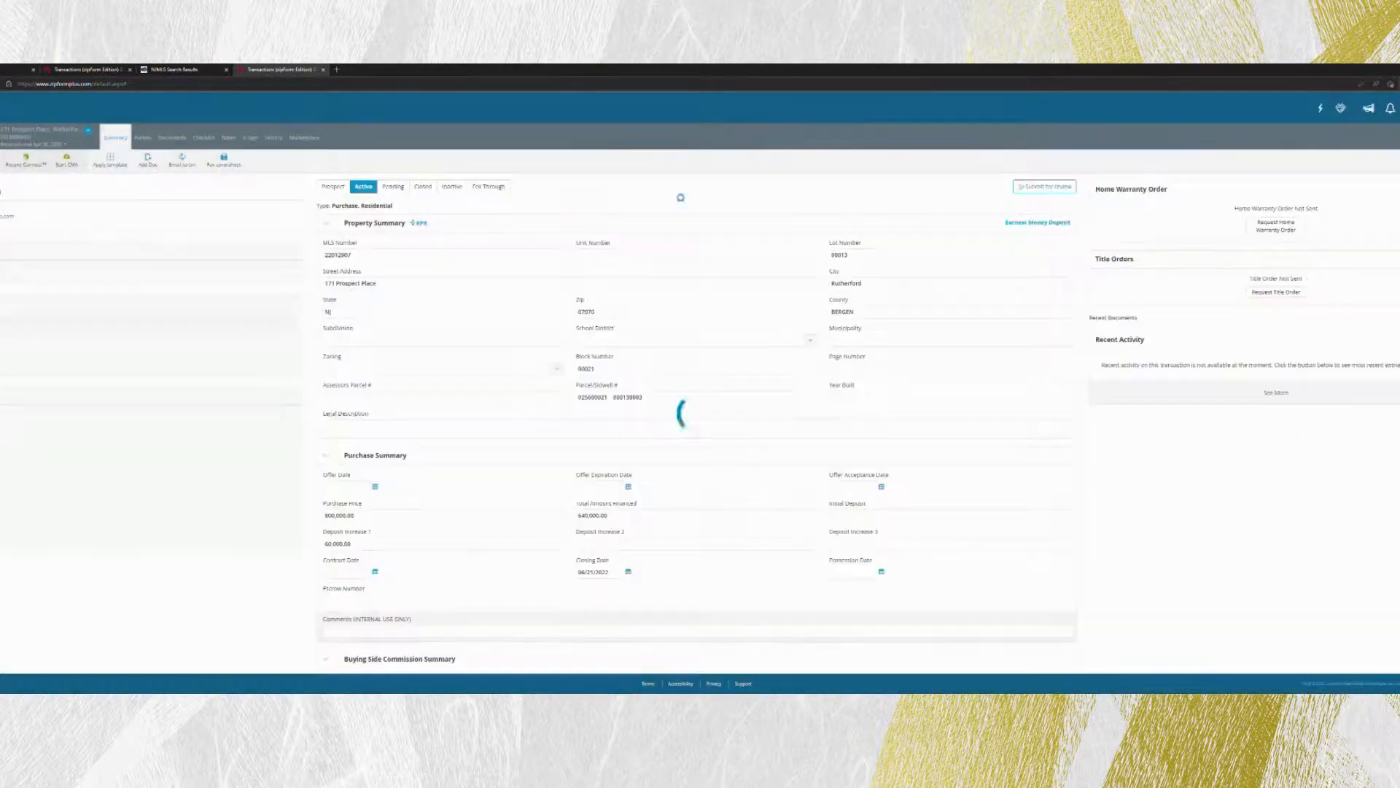
Look through the Sellers Disclosure and Lead Paint Disclosure PDFs listed under Documents.
{"action": "left_click", "coordinate": [173, 142]}
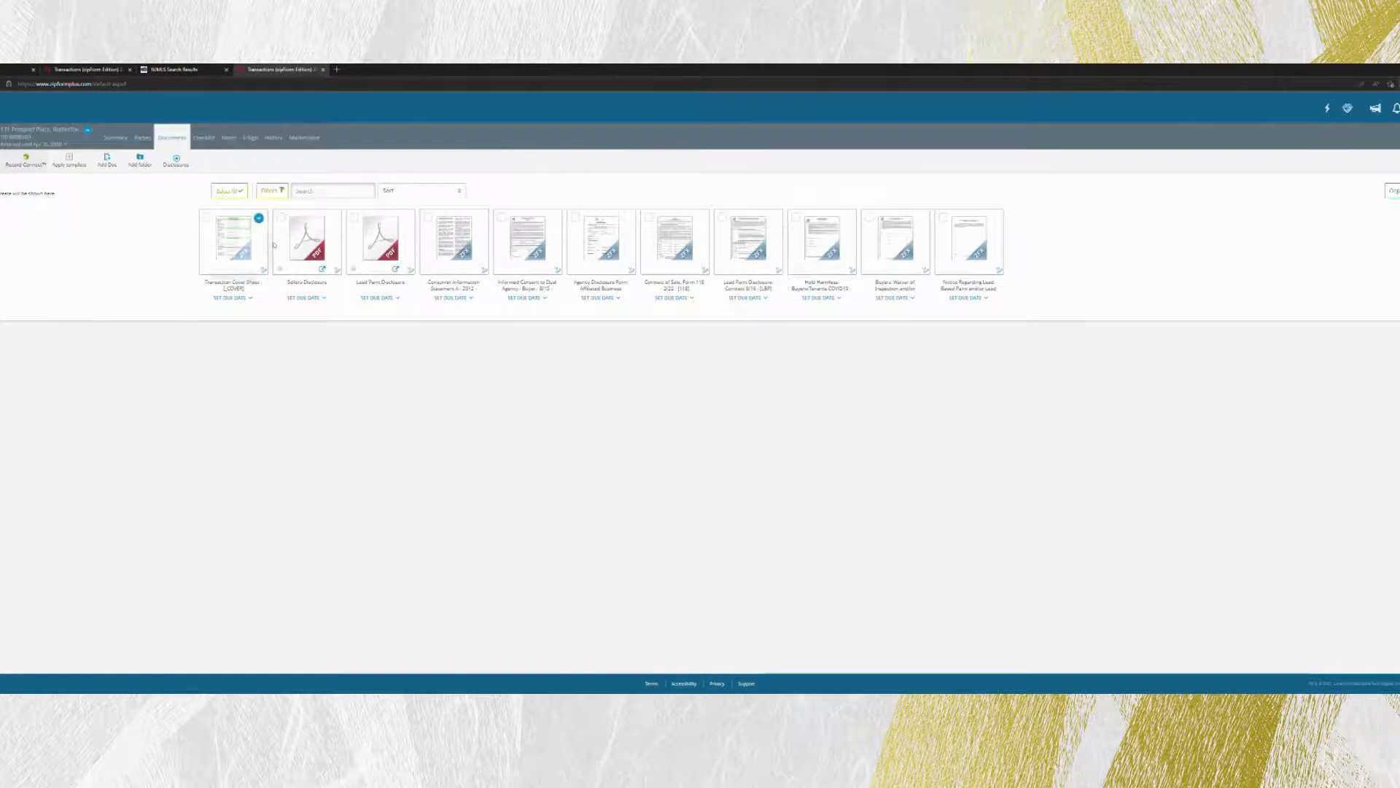
{"action": "left_click", "coordinate": [326, 255]}
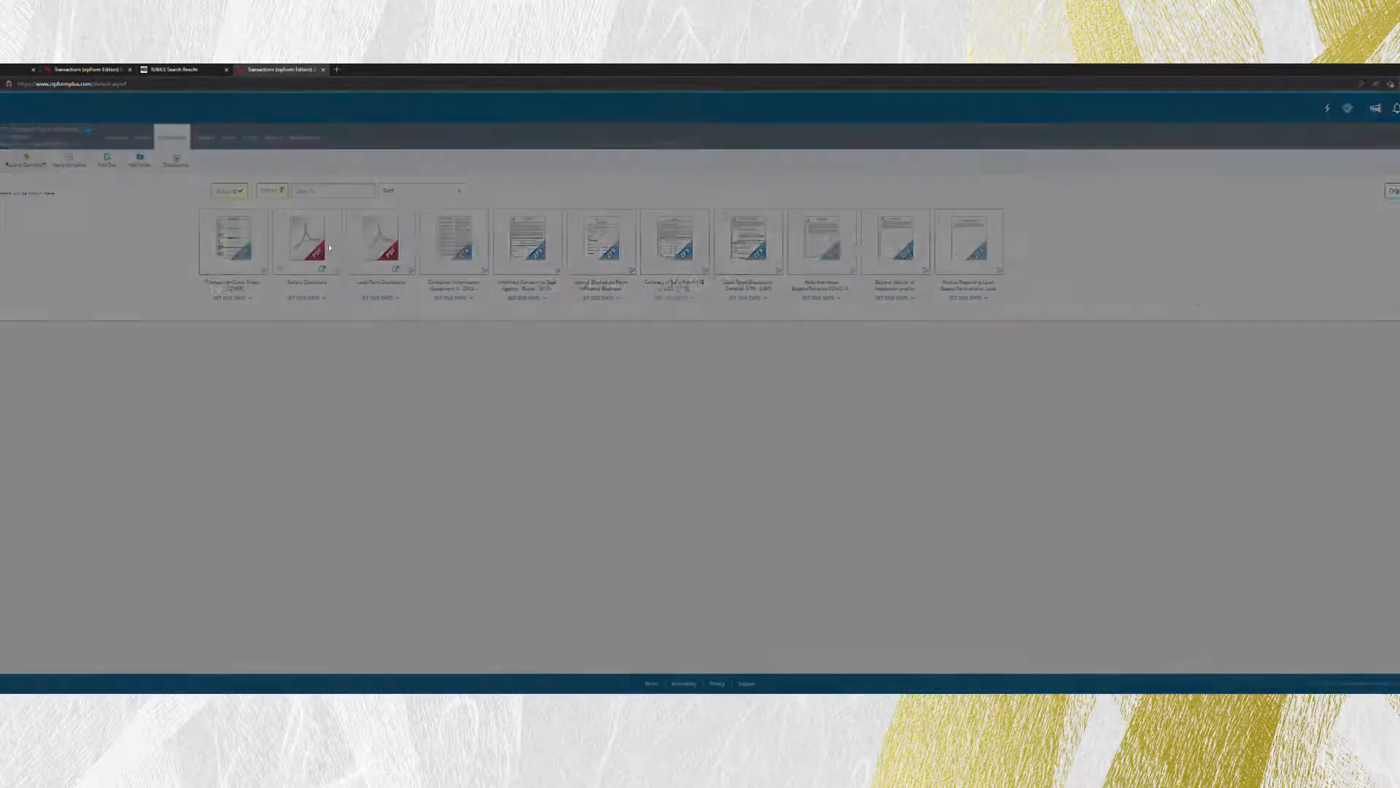
{"action": "scroll", "coordinate": [349, 260], "scroll_direction": "down", "scroll_amount": 10}
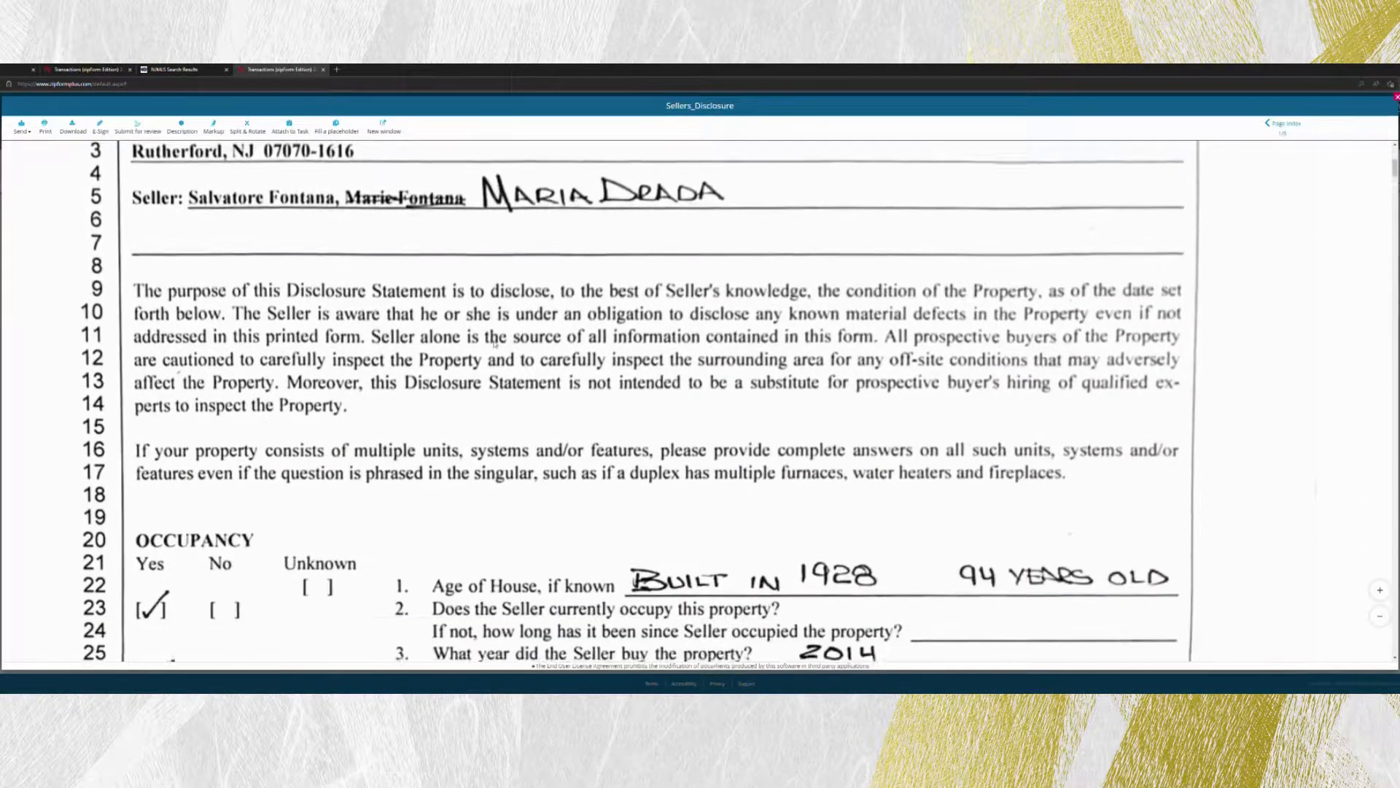
{"action": "scroll", "coordinate": [494, 343], "scroll_direction": "down", "scroll_amount": 5}
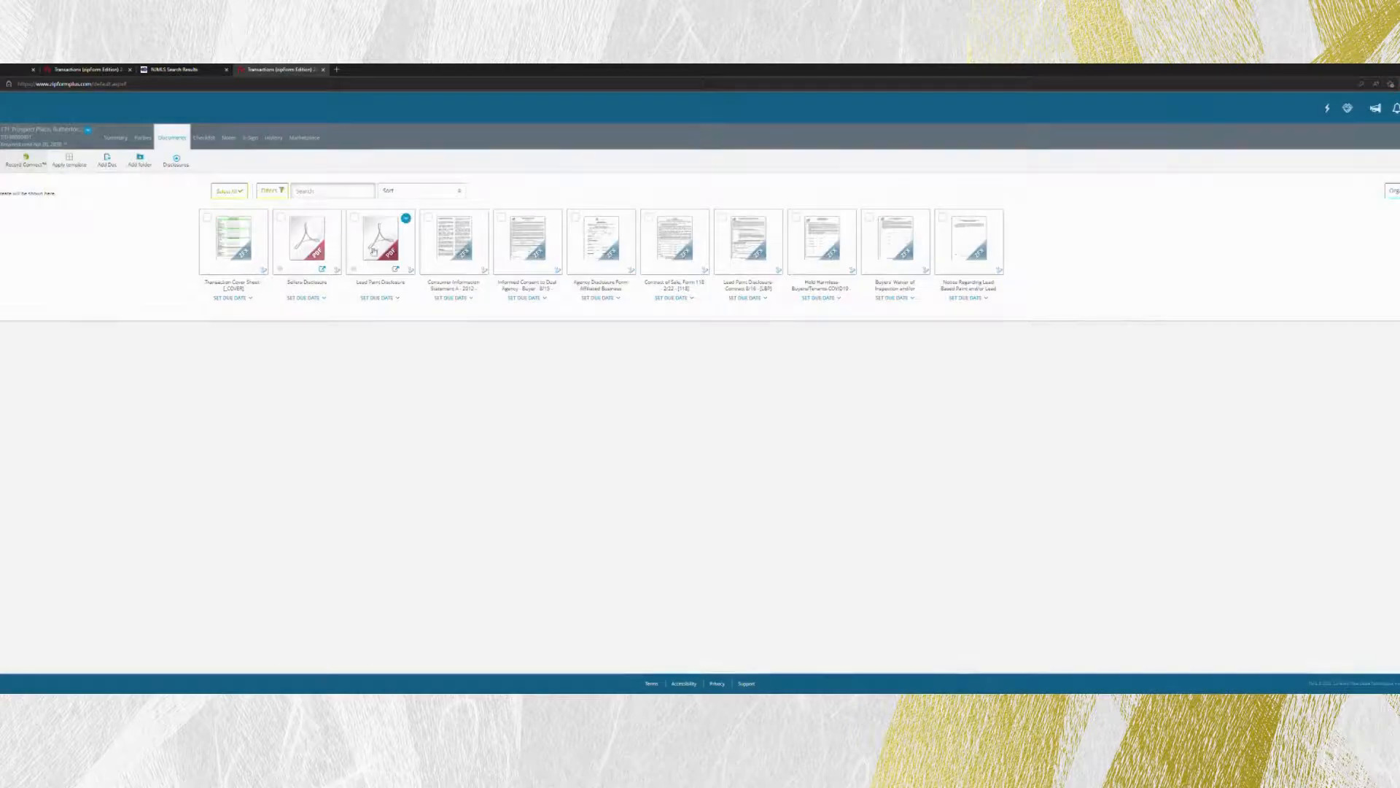
{"action": "left_click", "coordinate": [372, 251]}
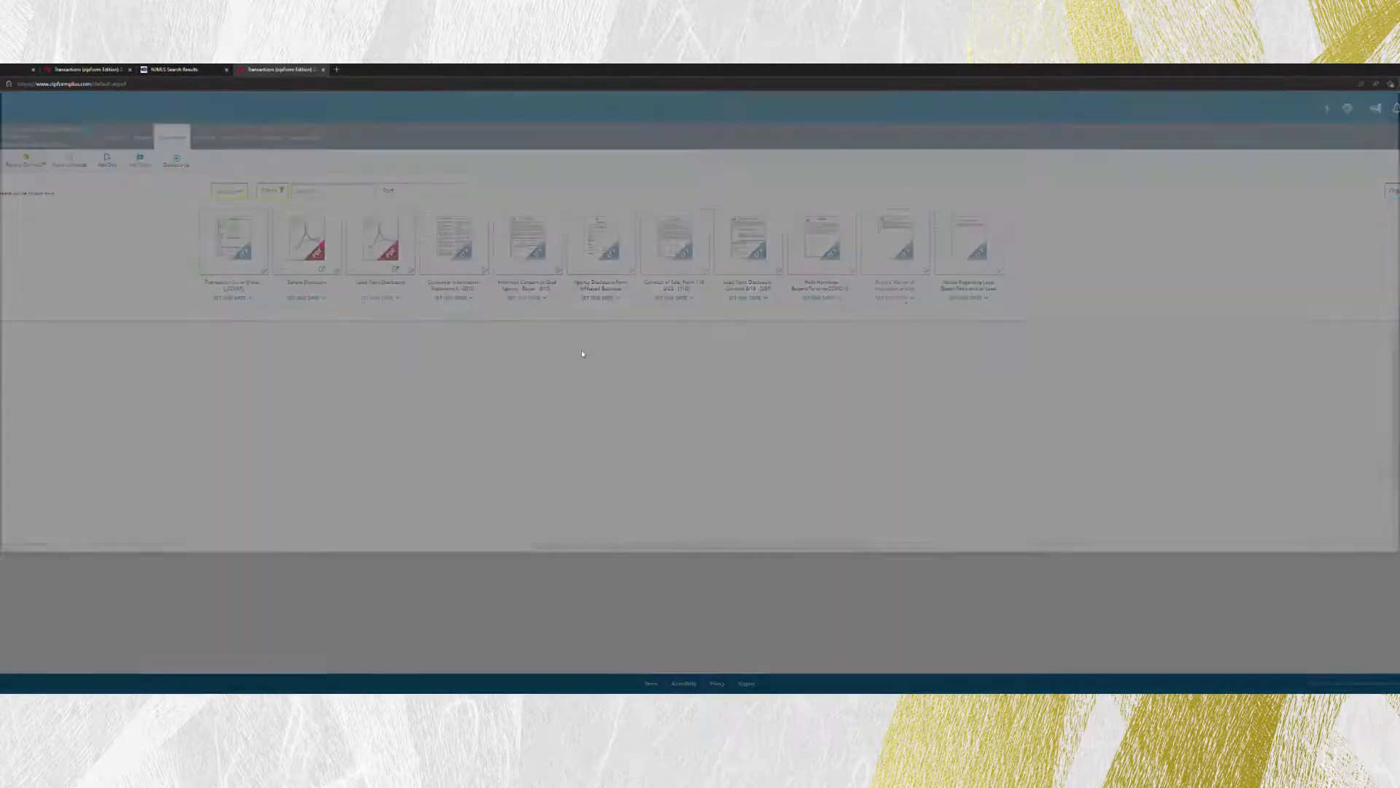
{"action": "scroll", "coordinate": [622, 358], "scroll_direction": "down", "scroll_amount": 8}
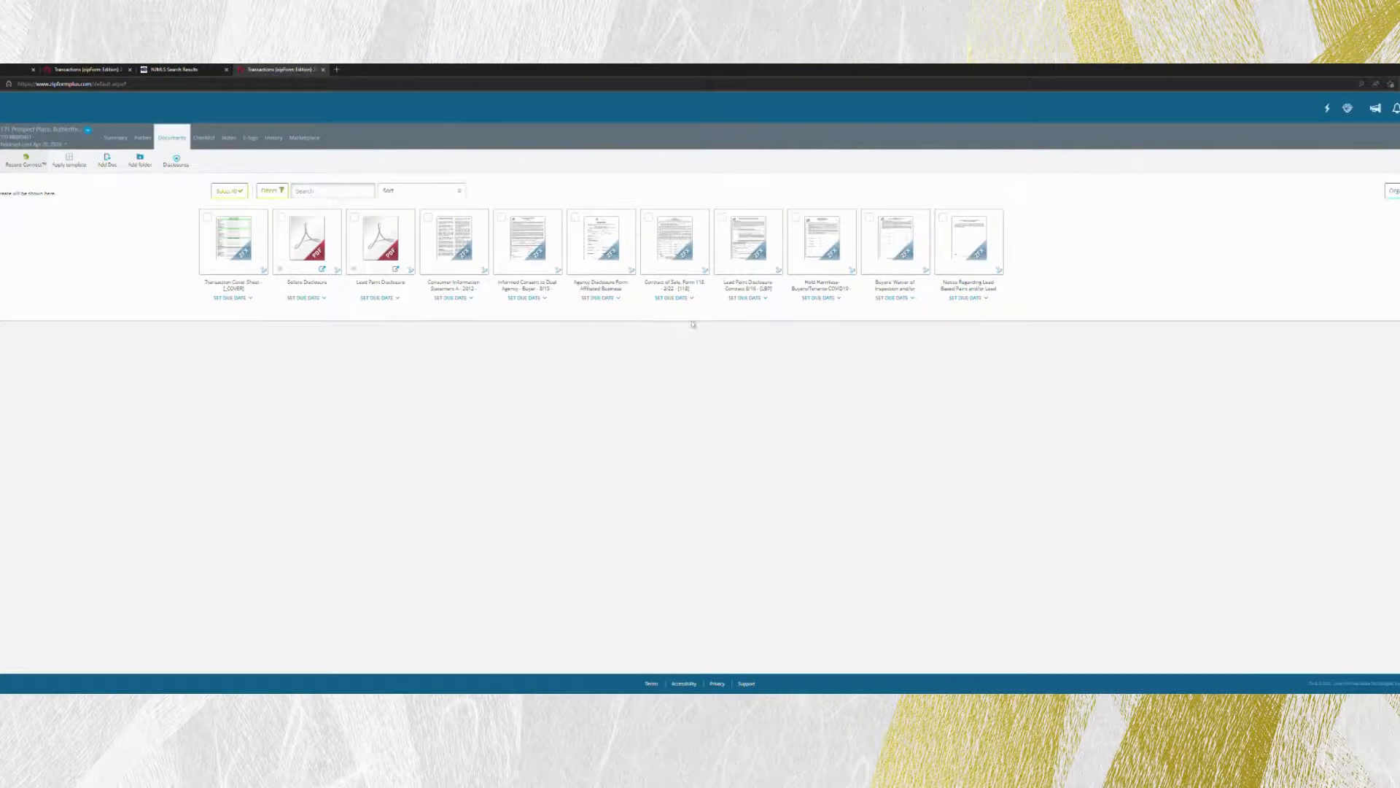
Pick an April 2022 date in the Hold Harmless COVID-19 form's date field and save it.
{"action": "left_click", "coordinate": [823, 237]}
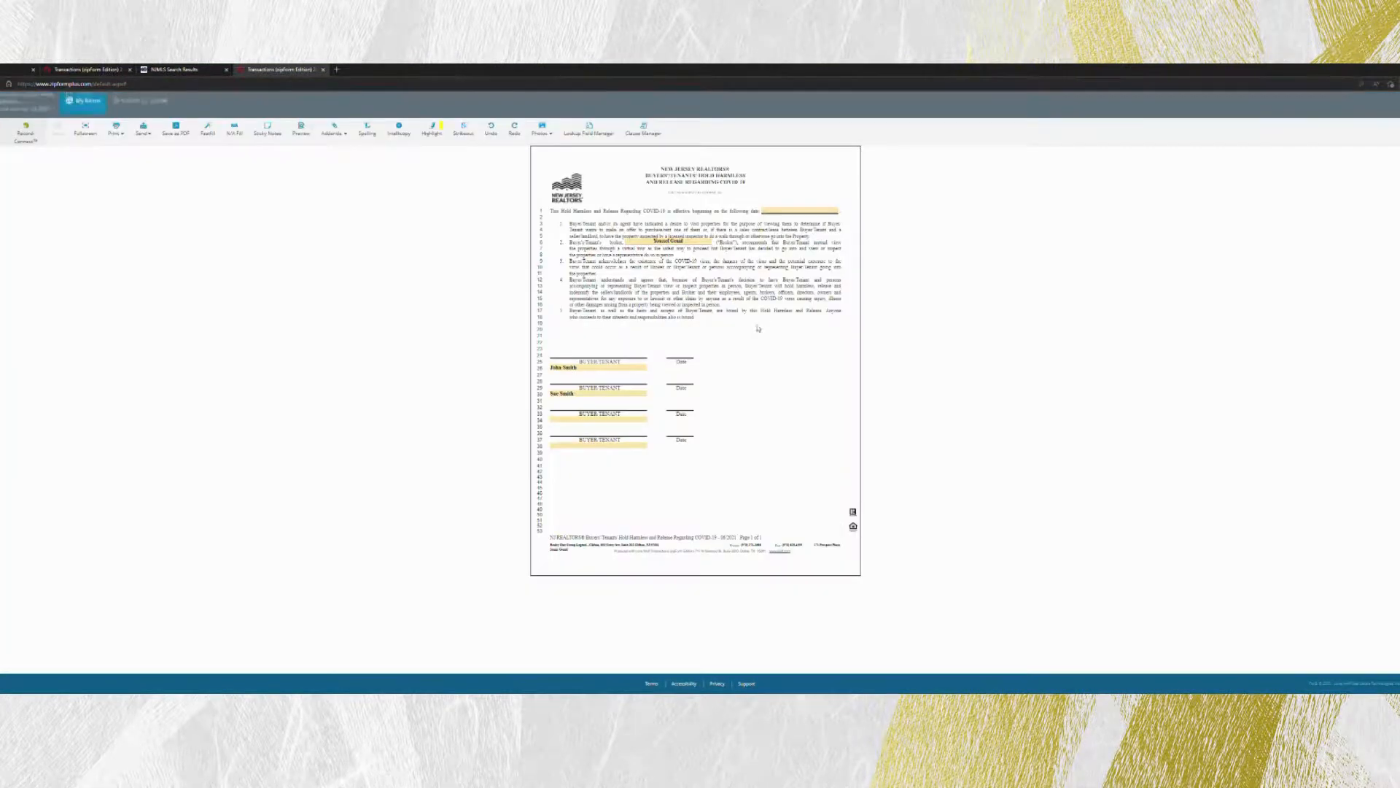
{"action": "left_click", "coordinate": [781, 213]}
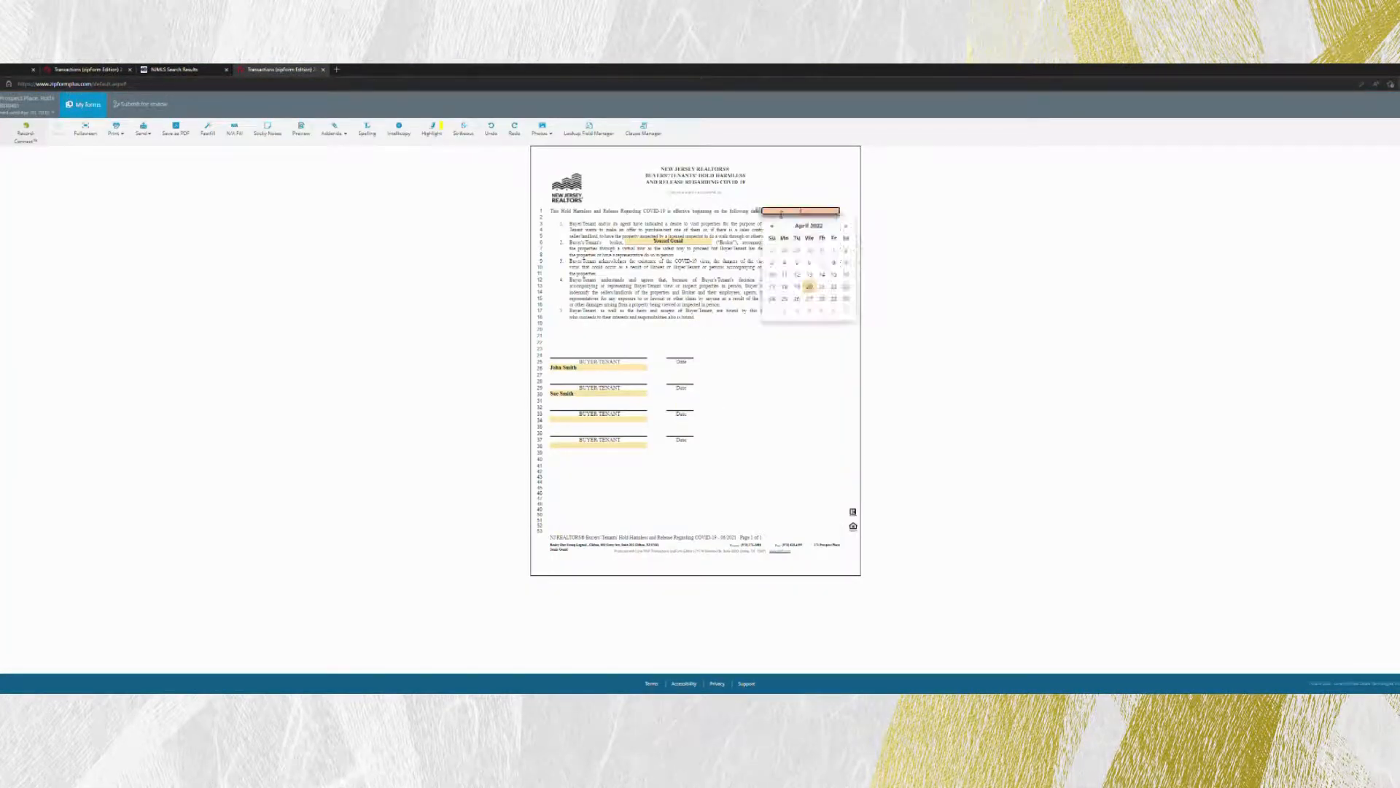
{"action": "left_click", "coordinate": [810, 287]}
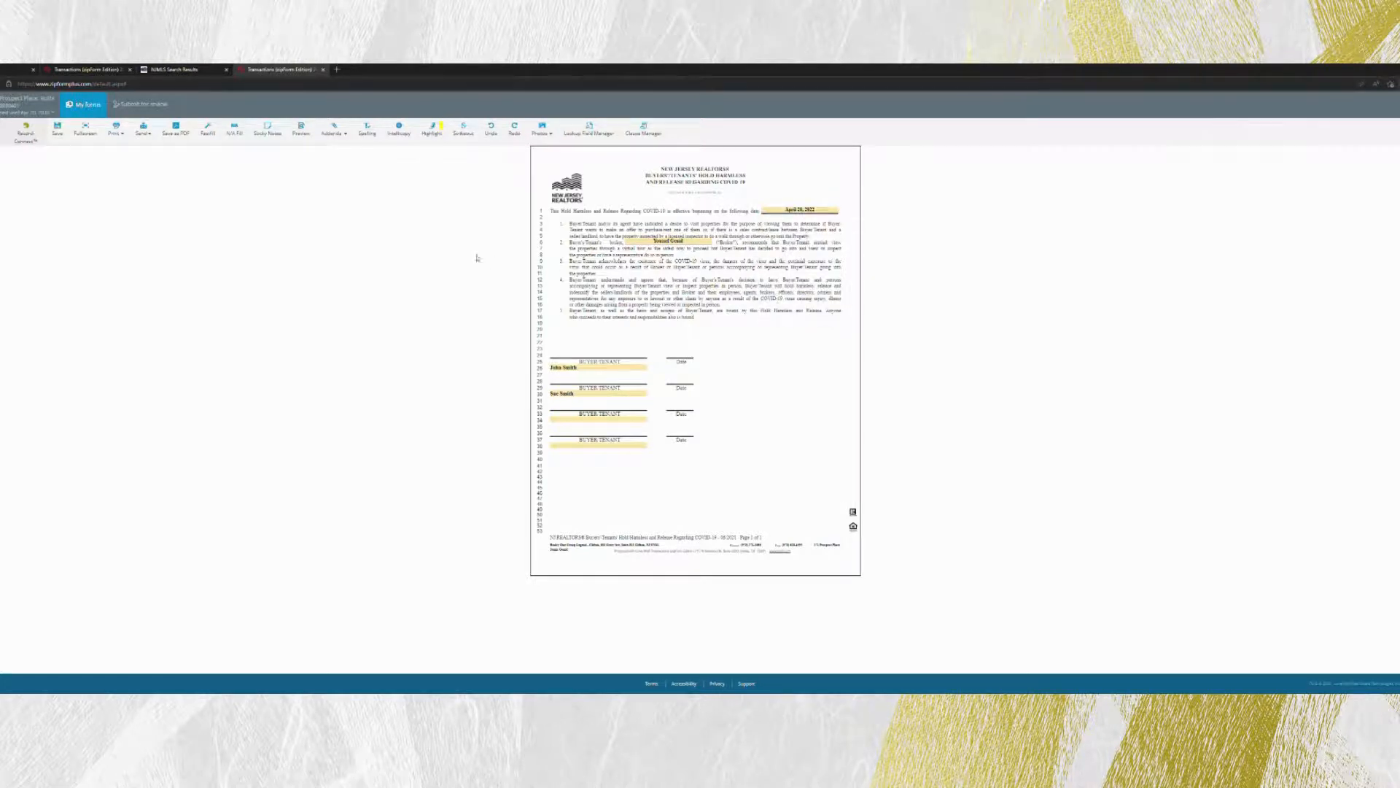
{"action": "left_click", "coordinate": [57, 129]}
{"action": "left_click", "coordinate": [805, 211]}
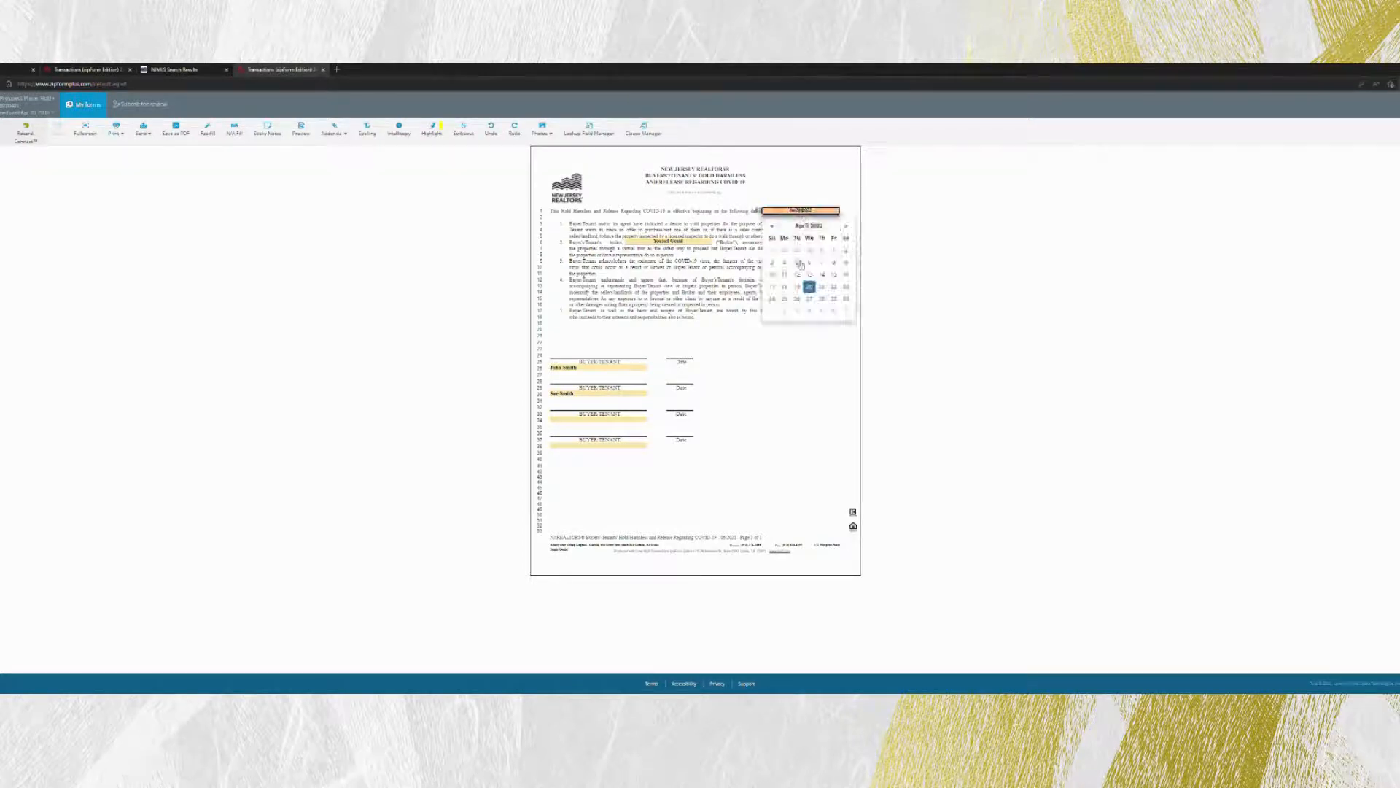
{"action": "left_click", "coordinate": [786, 288]}
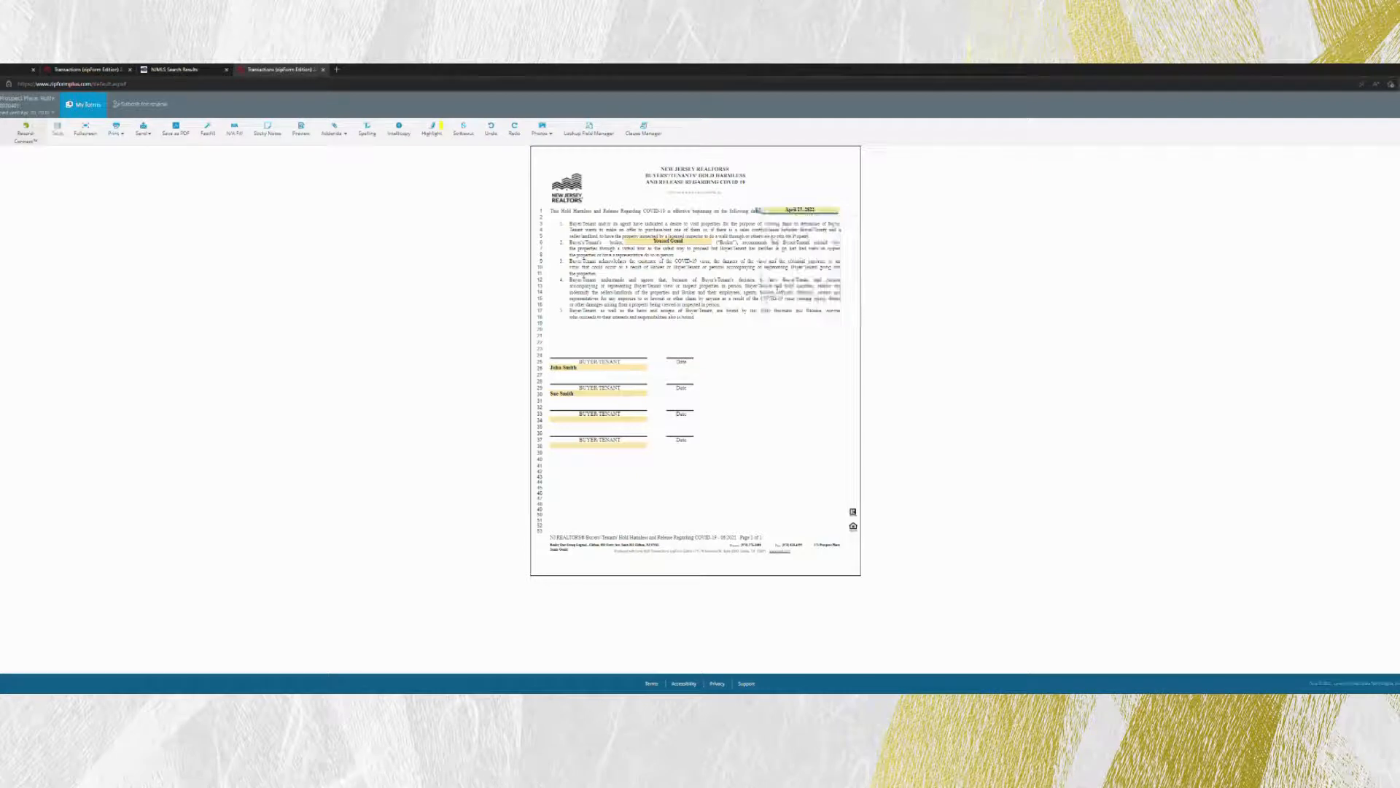
{"action": "left_click", "coordinate": [57, 128]}
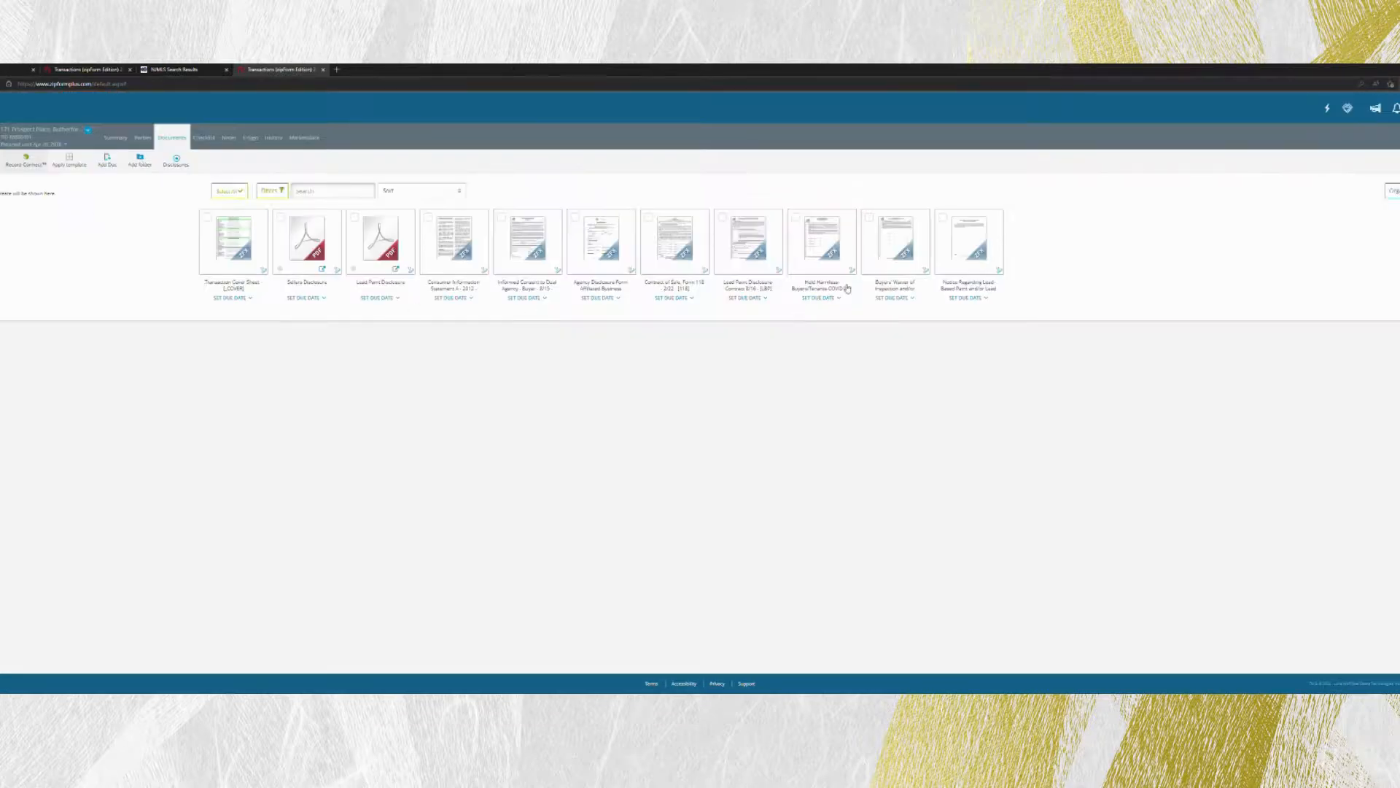
Look over the Buyers' Waiver of Inspection form, then close it.
{"action": "left_click", "coordinate": [901, 253]}
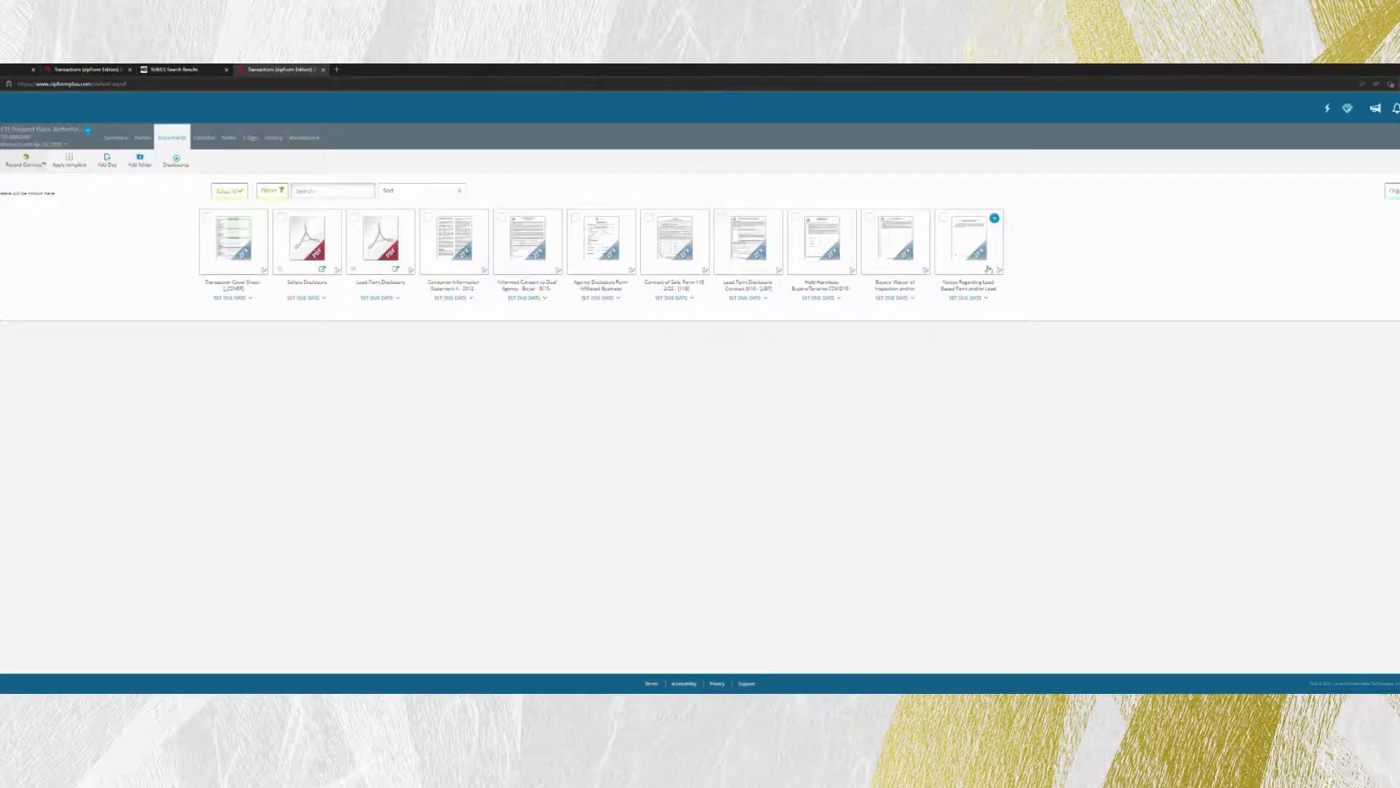
{"action": "left_click", "coordinate": [986, 266]}
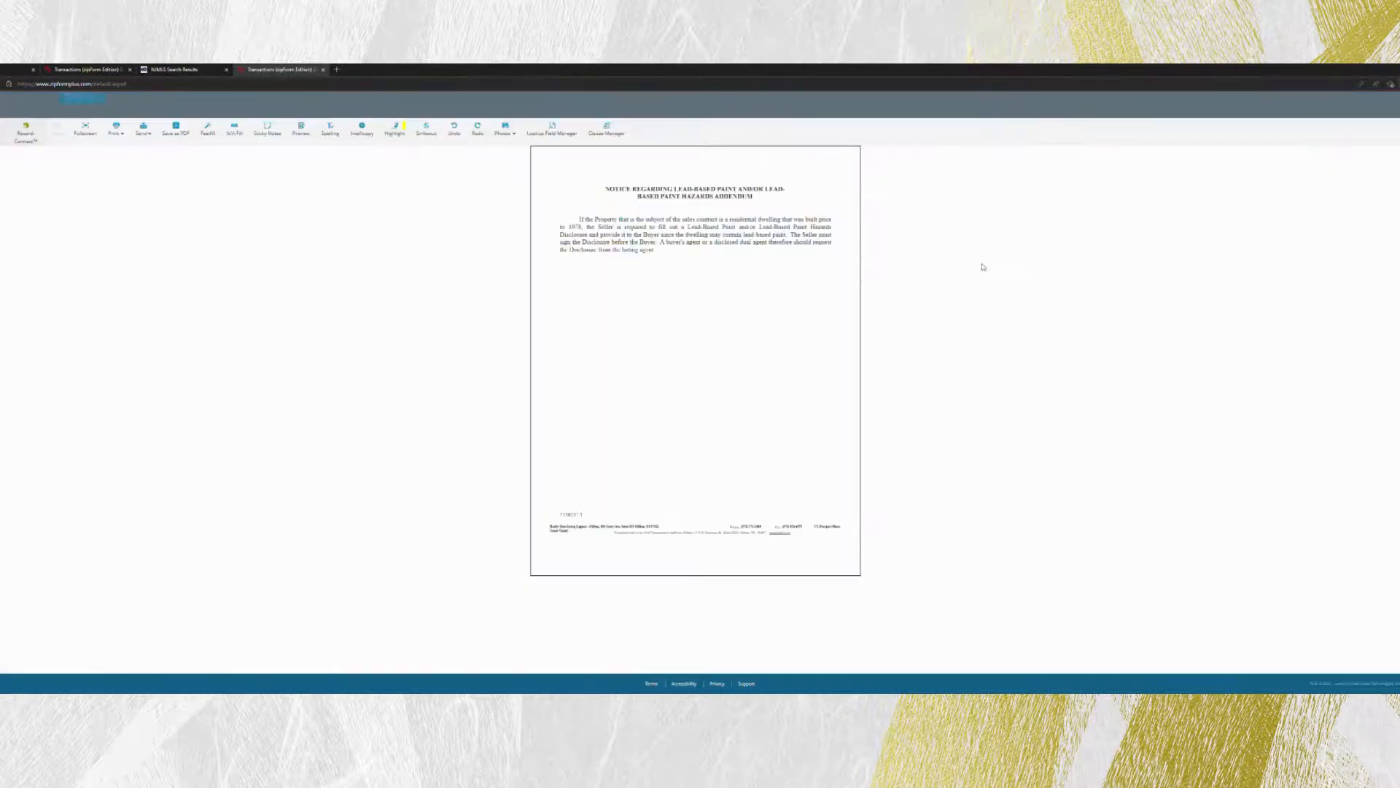
{"action": "left_click", "coordinate": [83, 104]}
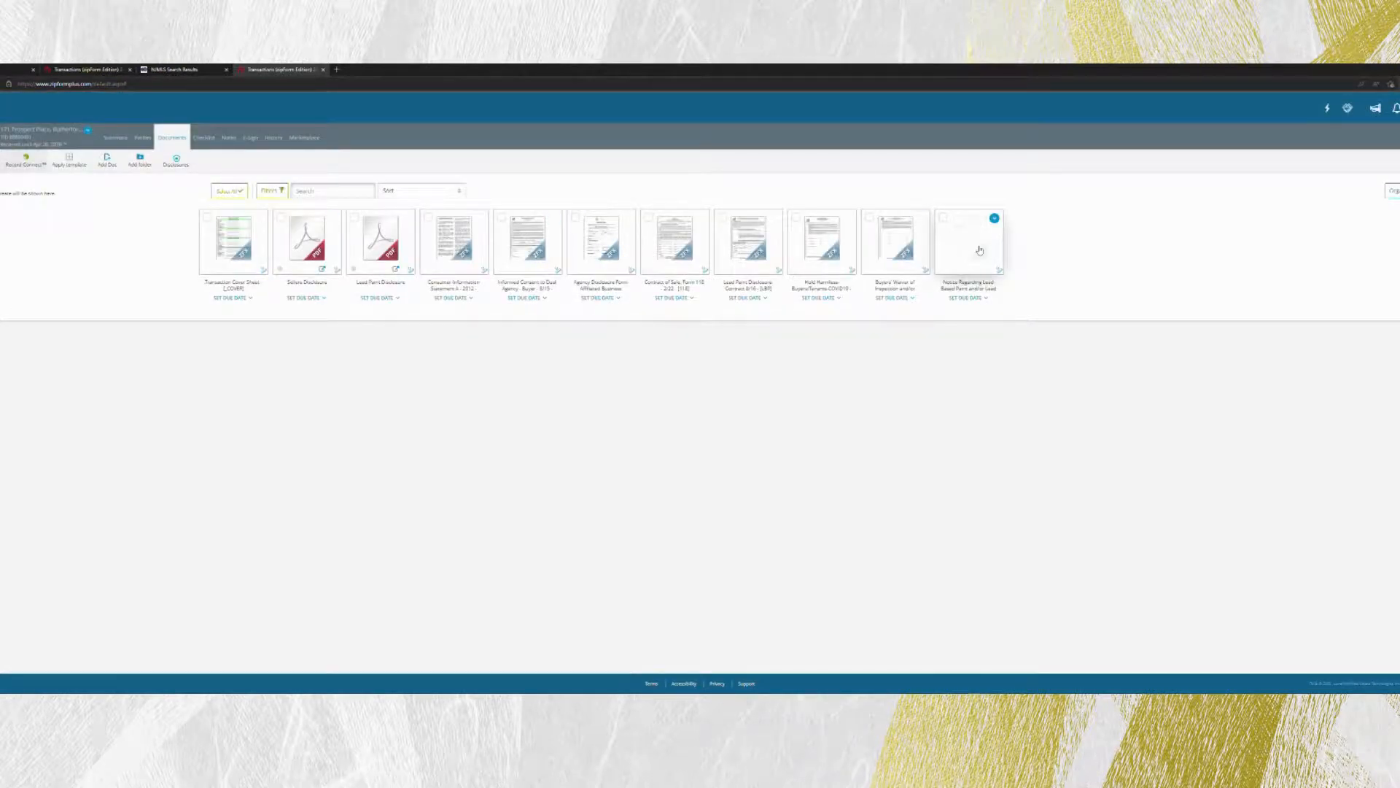
Delete the Notice Regarding Lead-Based Paint and go to the E-Sign page.
{"action": "left_click", "coordinate": [995, 218]}
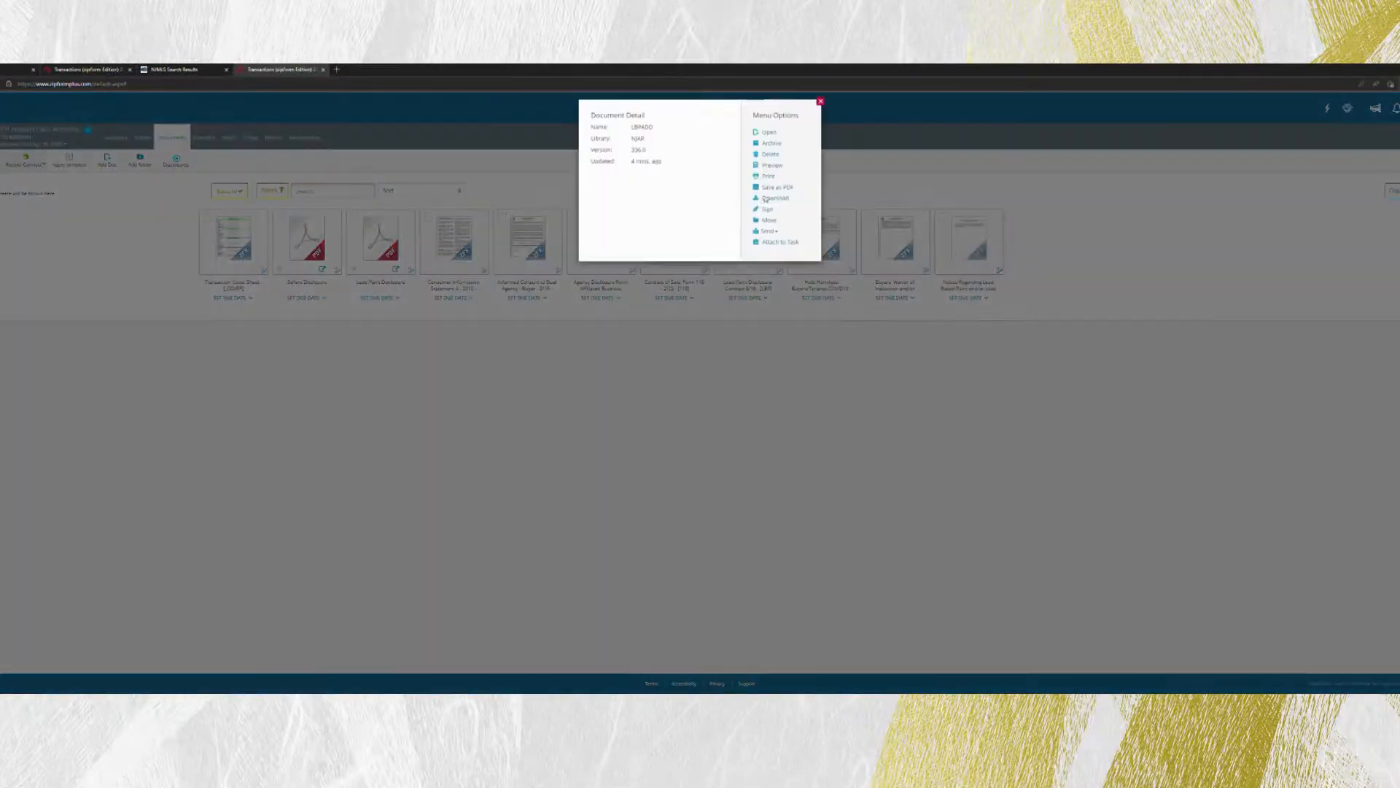
{"action": "left_click", "coordinate": [774, 160]}
{"action": "left_click", "coordinate": [772, 176]}
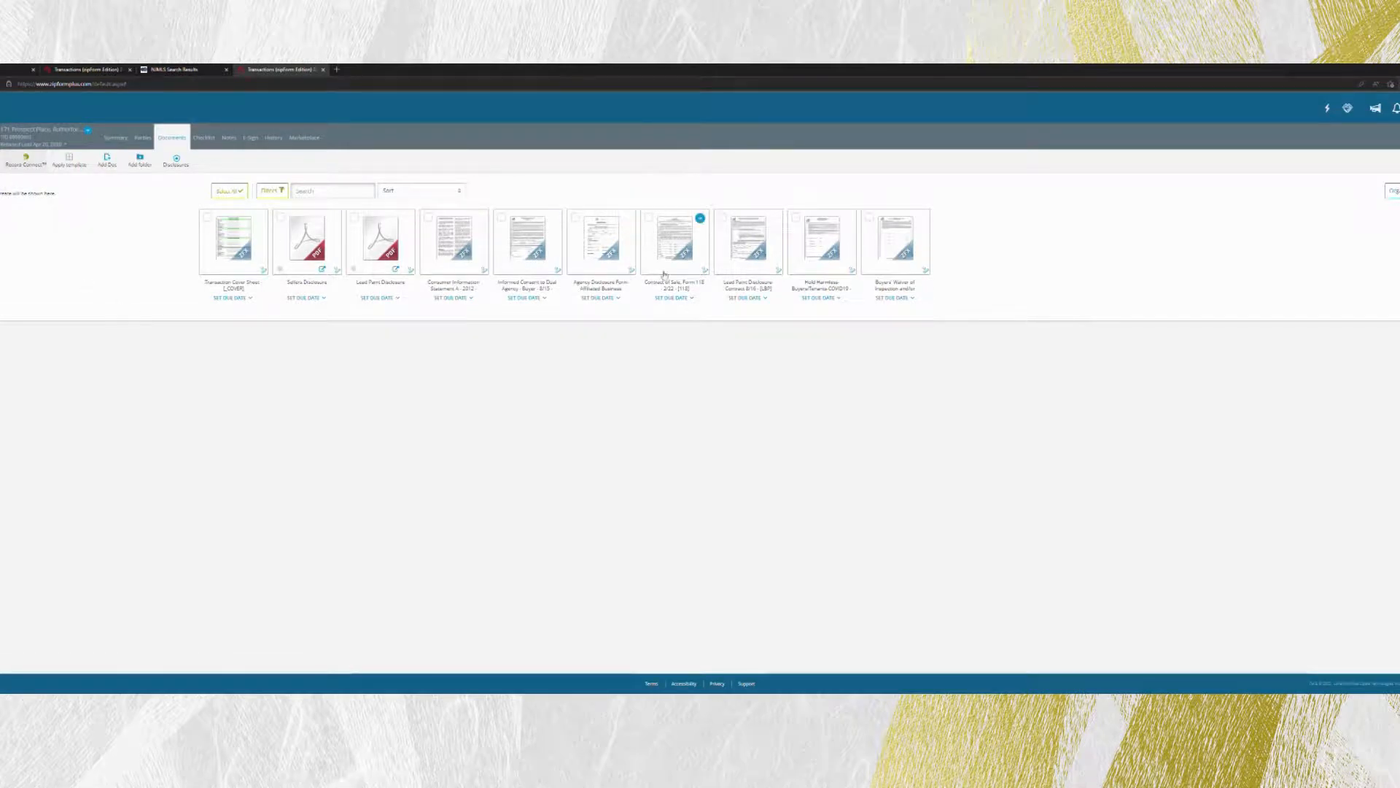
{"action": "left_click", "coordinate": [251, 137]}
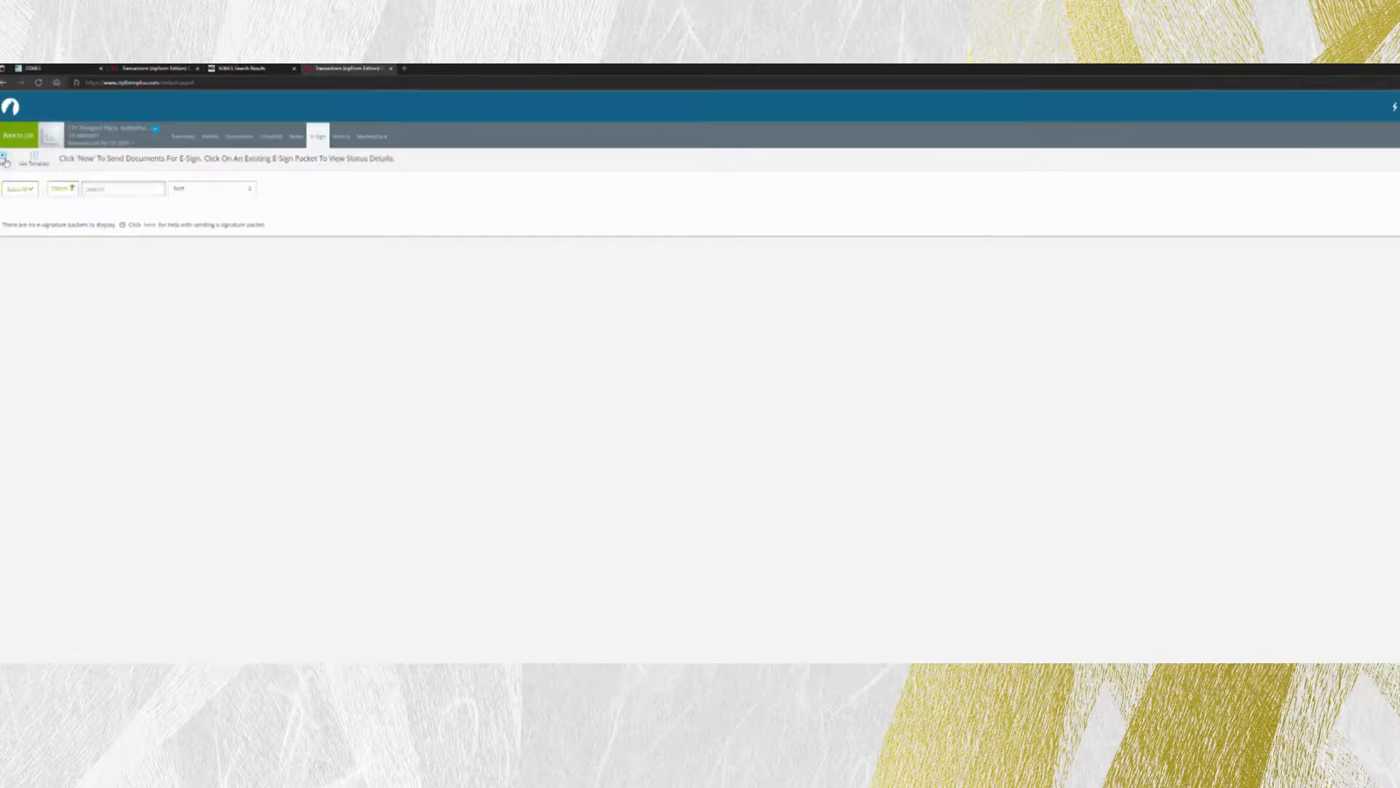
Start a new e-sign packet with the Consumer Information Statement, Agency Disclosure Form and Contract of Sale.
{"action": "left_click", "coordinate": [5, 158]}
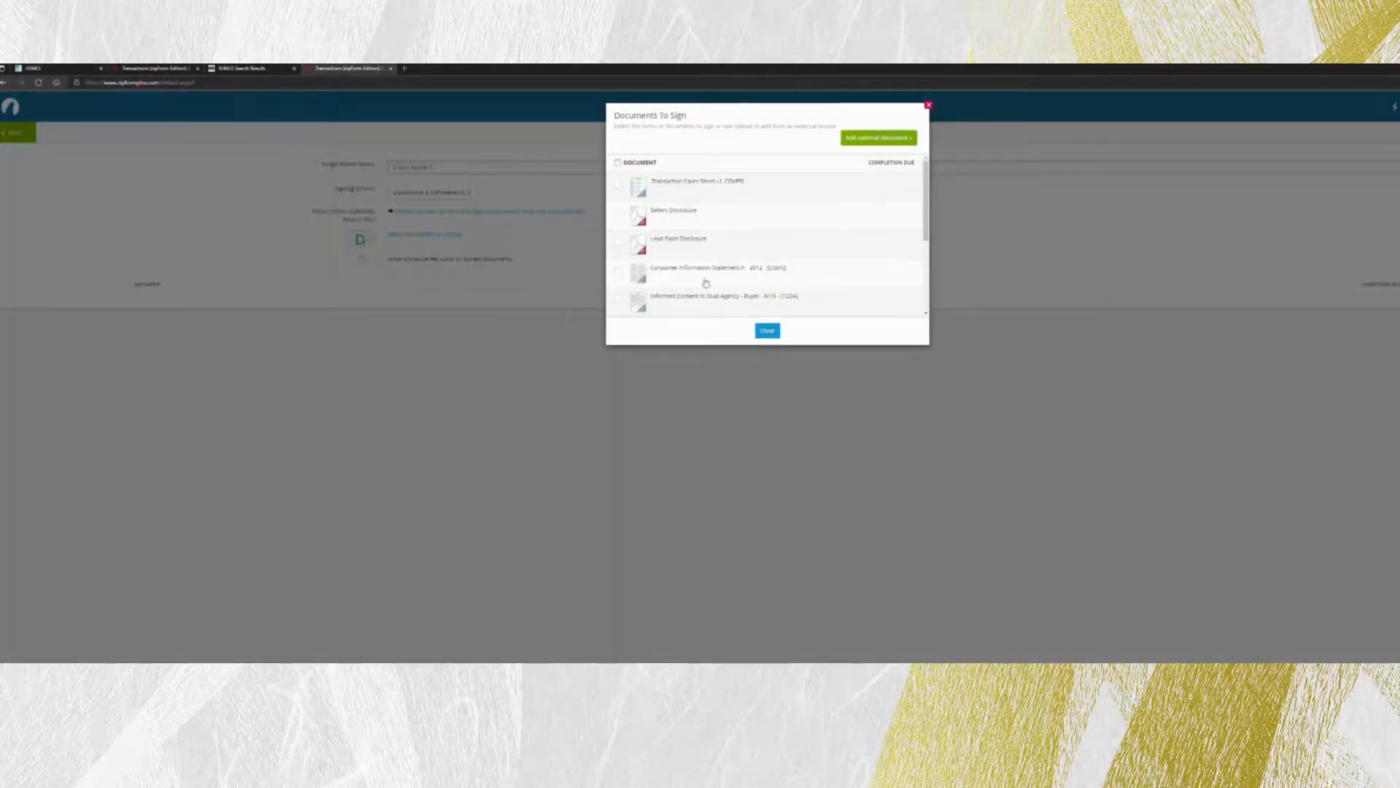
{"action": "left_click", "coordinate": [622, 273]}
{"action": "scroll", "coordinate": [628, 281], "scroll_direction": "down", "scroll_amount": 1}
{"action": "scroll", "coordinate": [629, 279], "scroll_direction": "down", "scroll_amount": 1}
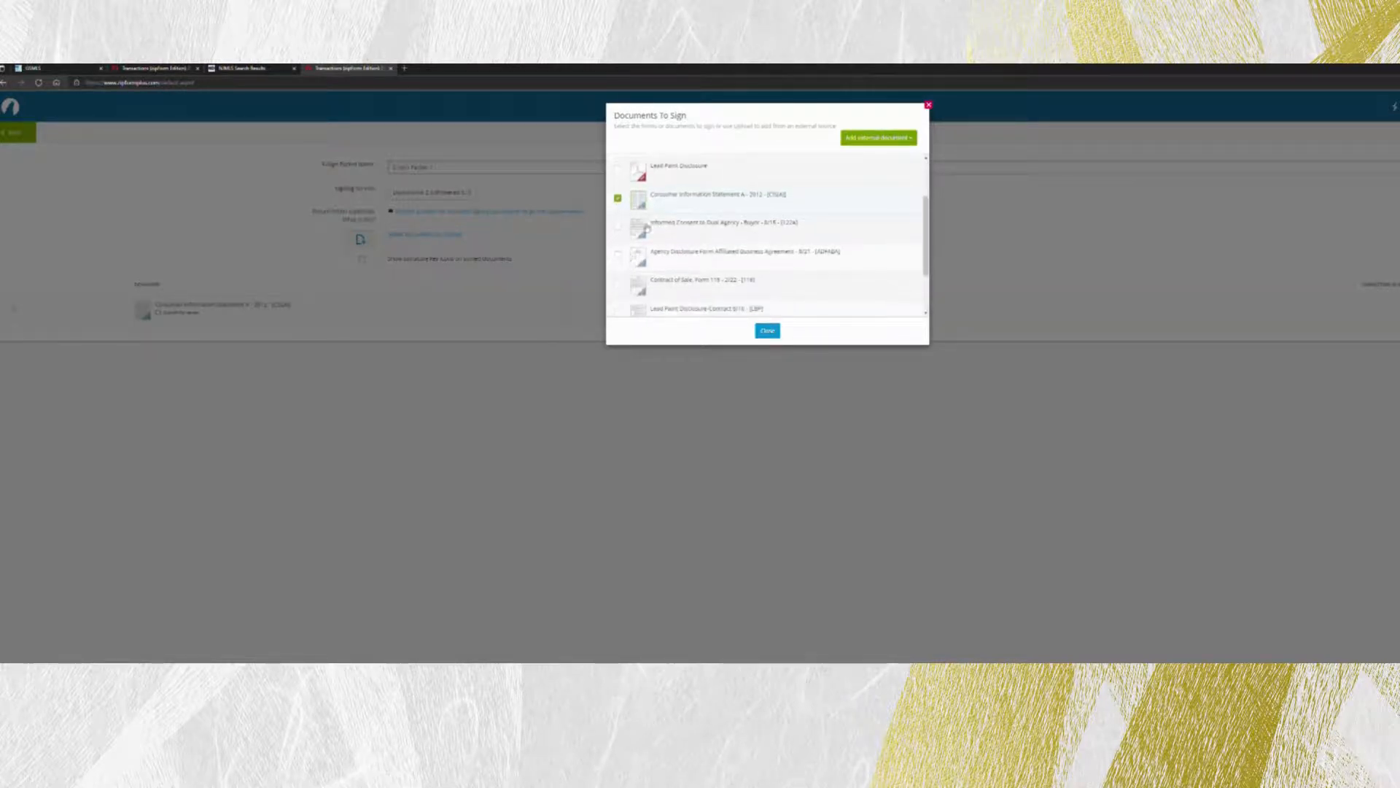
{"action": "scroll", "coordinate": [634, 233], "scroll_direction": "down", "scroll_amount": 1}
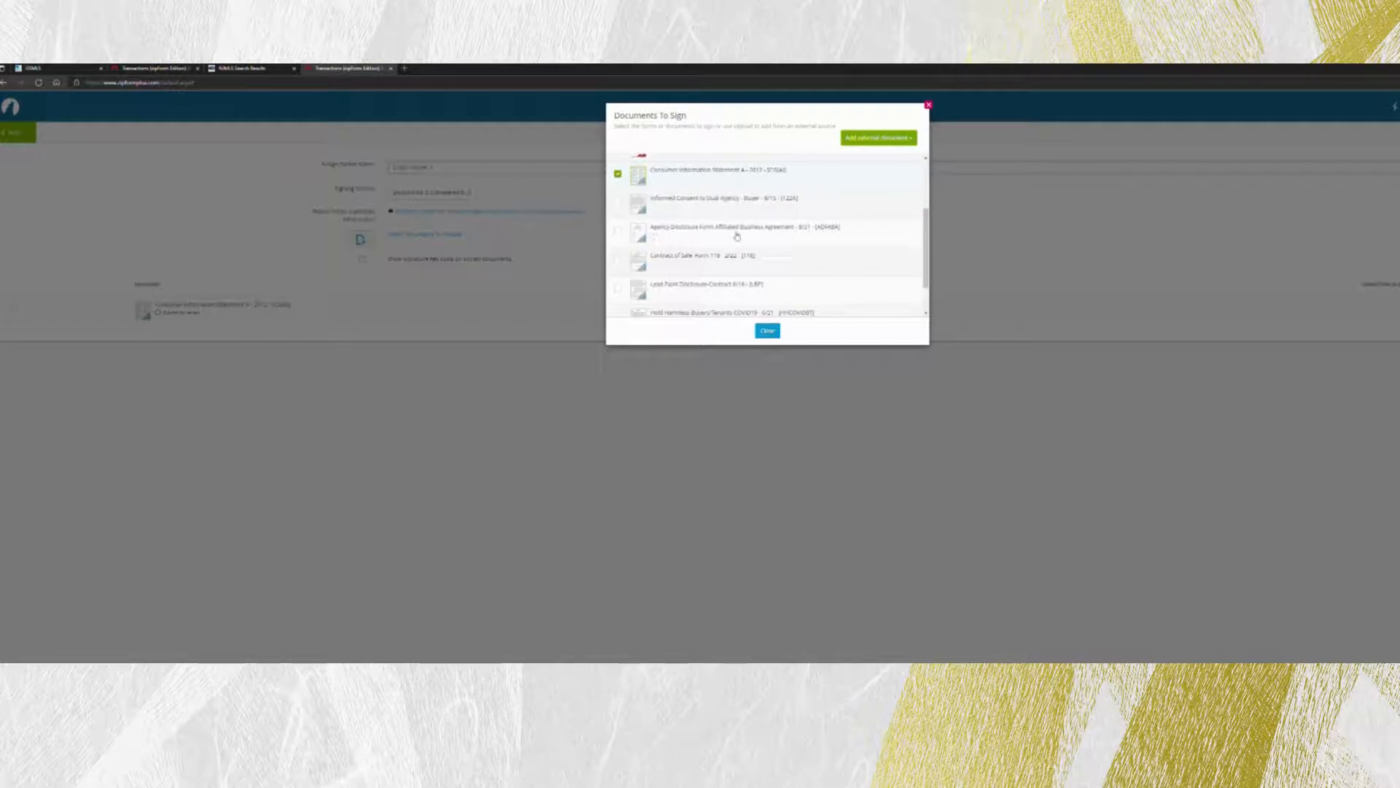
{"action": "left_click", "coordinate": [618, 231]}
{"action": "left_click", "coordinate": [619, 261]}
Add the Hold Harmless, Lead Paint Disclosure and Sellers Disclosure, then start editing the packet name.
{"action": "scroll", "coordinate": [675, 273], "scroll_direction": "down", "scroll_amount": 2}
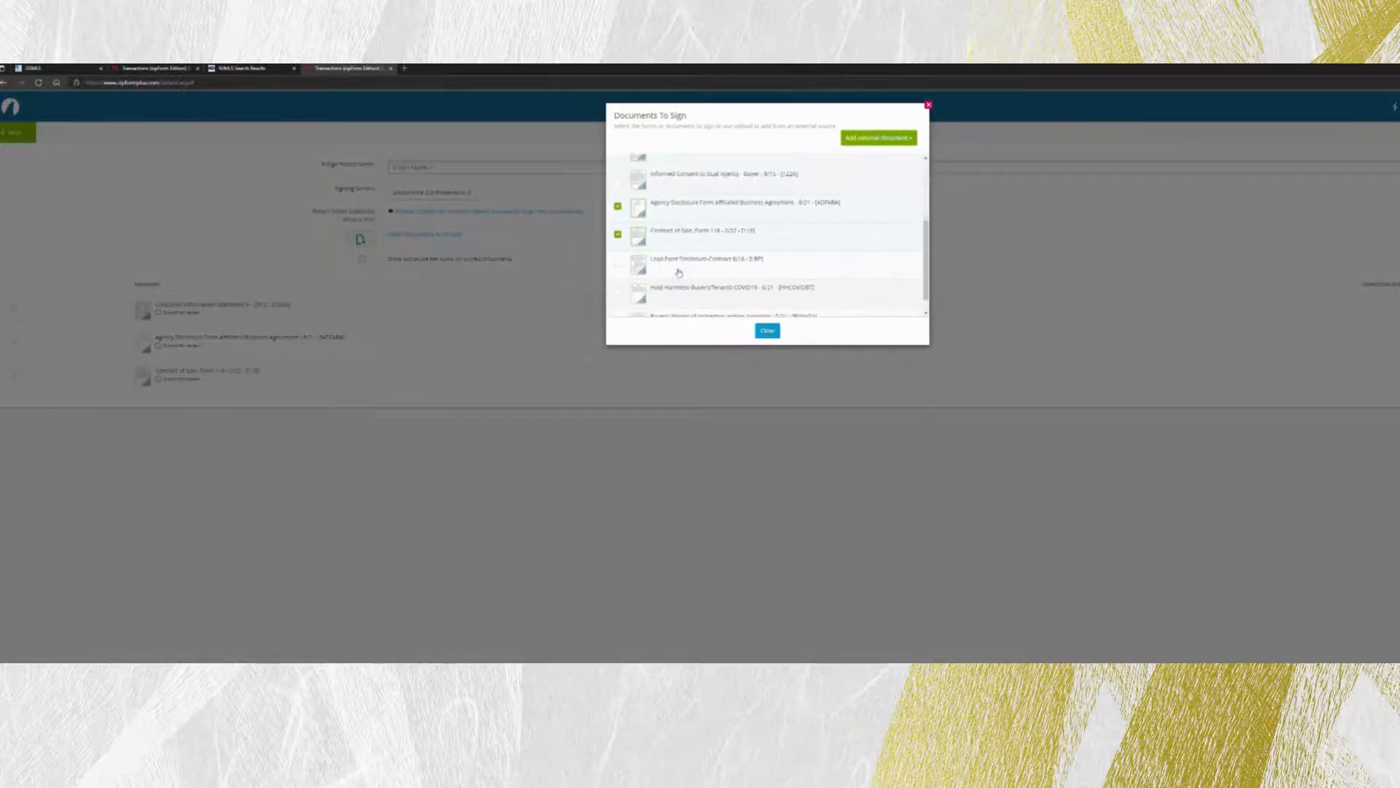
{"action": "left_click", "coordinate": [618, 272]}
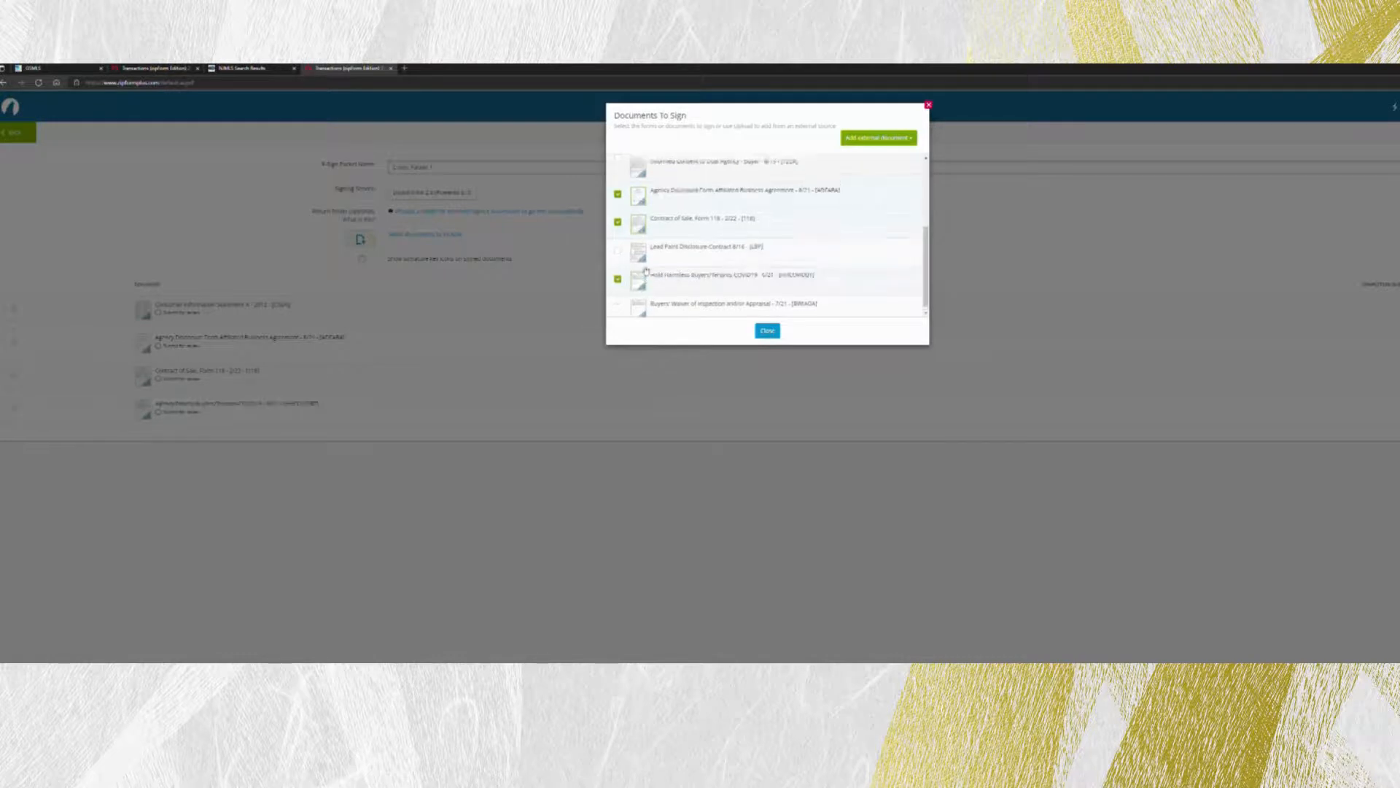
{"action": "scroll", "coordinate": [624, 244], "scroll_direction": "up", "scroll_amount": 5}
{"action": "left_click", "coordinate": [618, 242]}
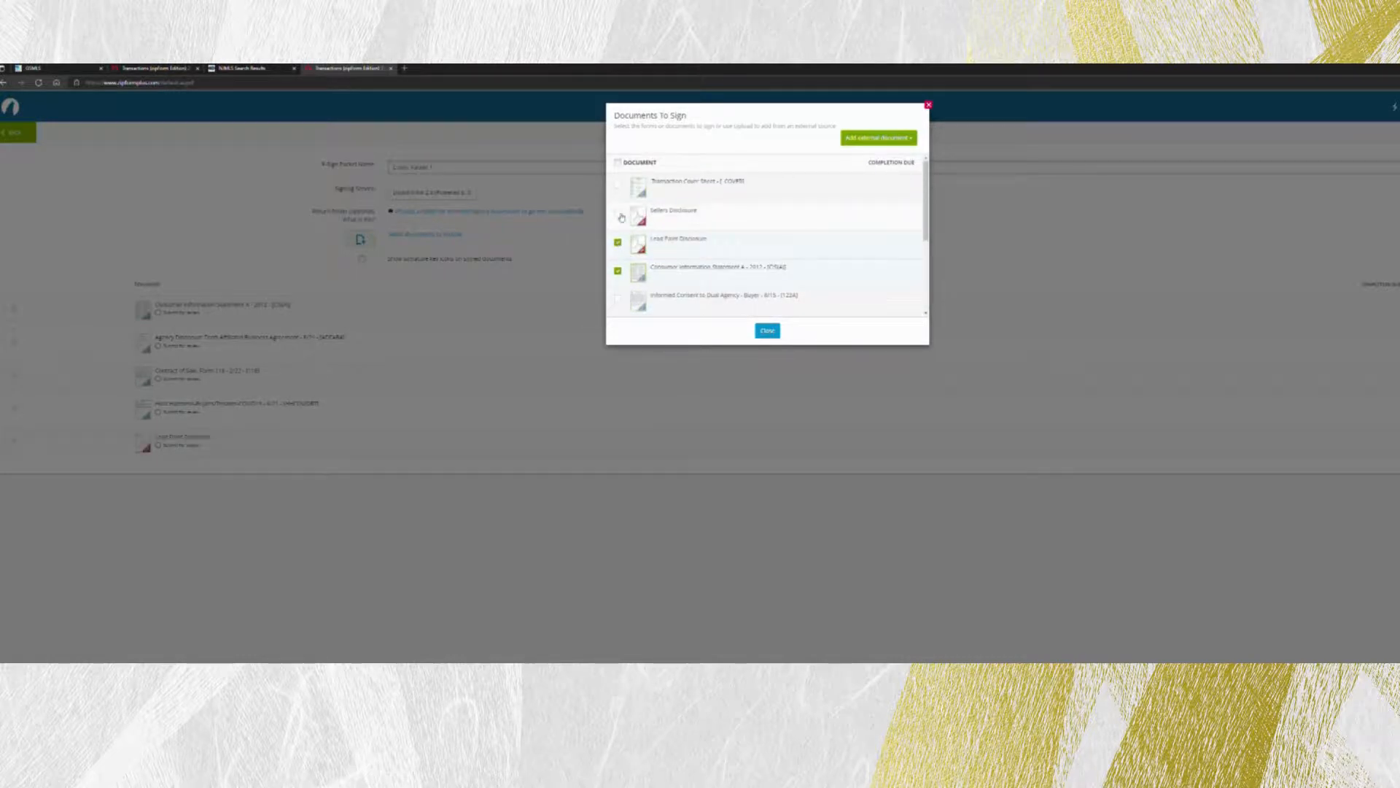
{"action": "left_click", "coordinate": [618, 214]}
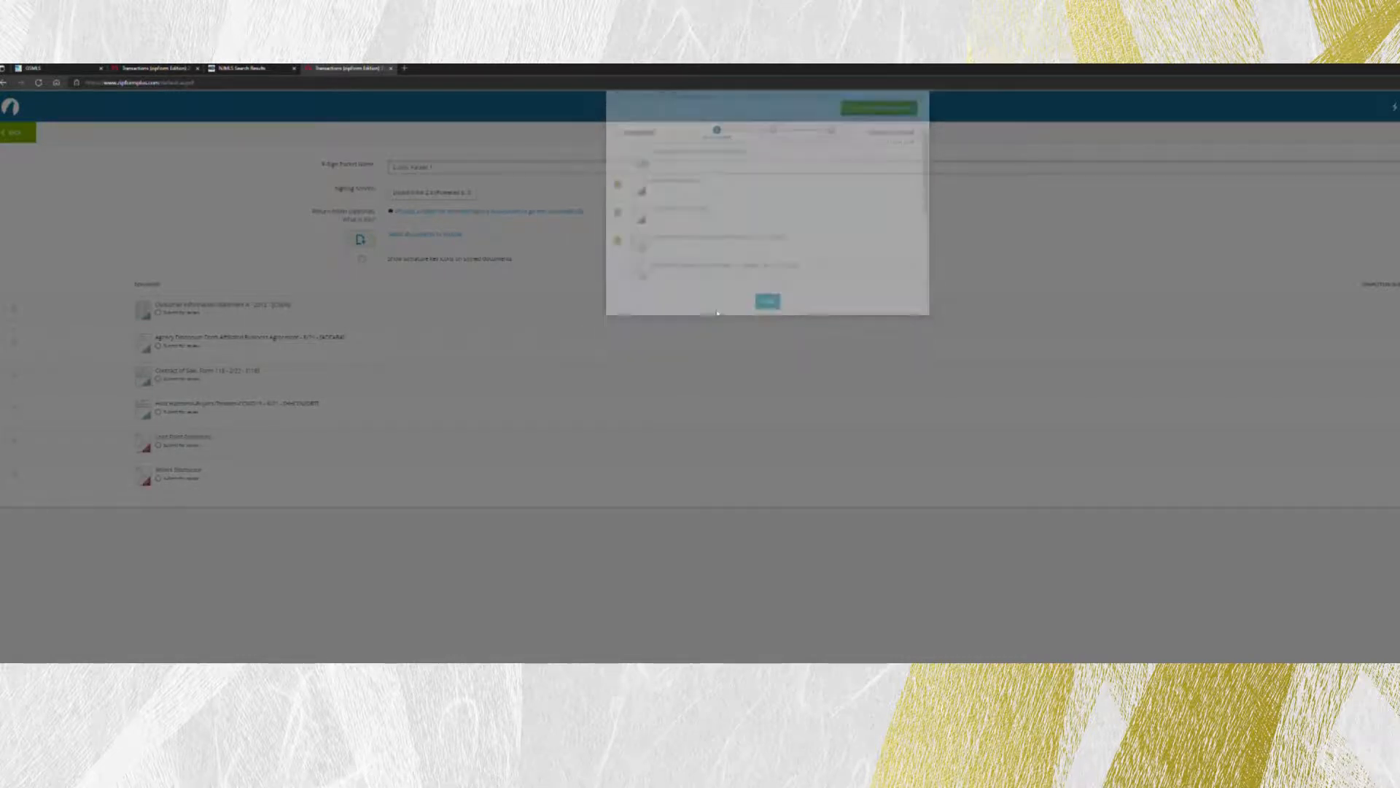
{"action": "left_click", "coordinate": [767, 330]}
{"action": "triple_click", "coordinate": [469, 173]}
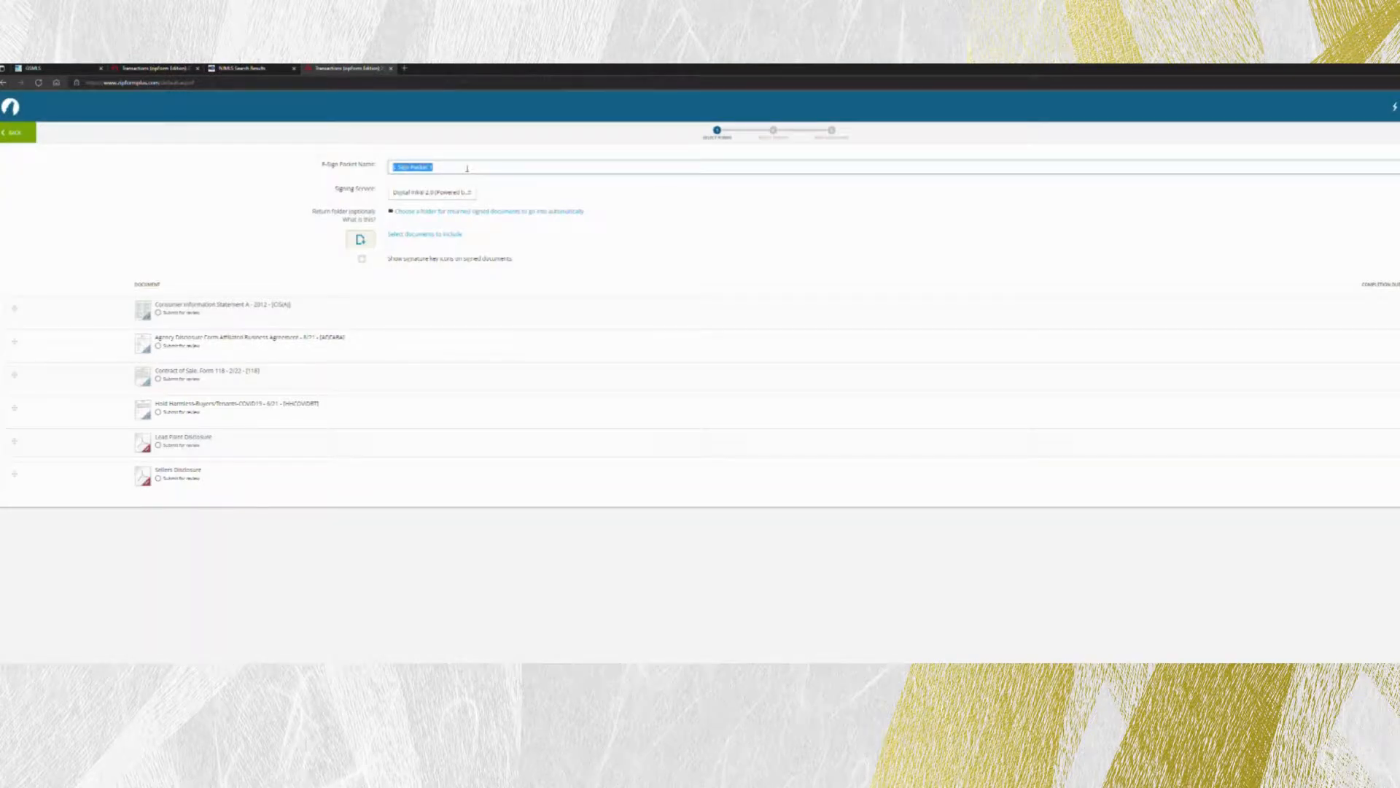
{"action": "type", "text": "E"}
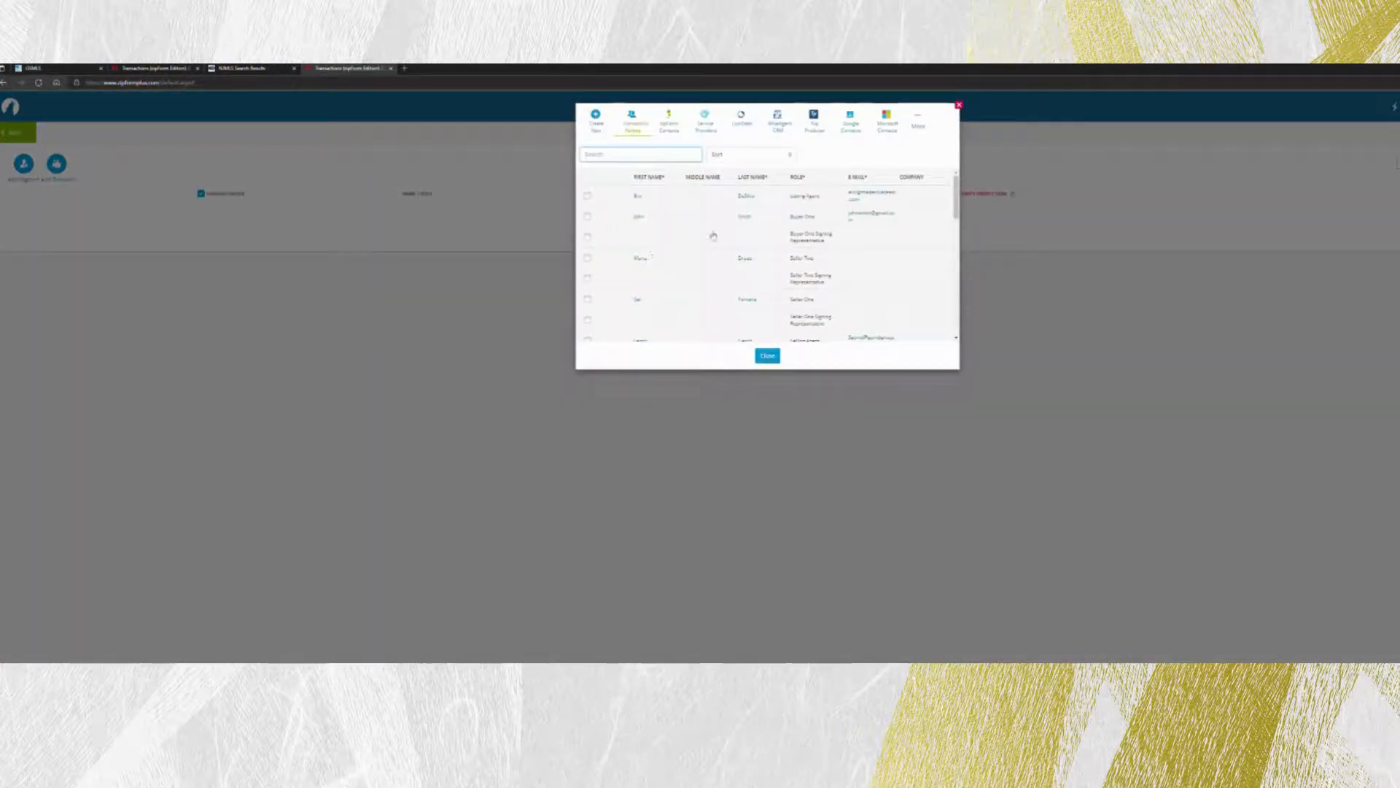
Select Buyer One, Buyer Two and the Selling Agent as packet signers.
{"action": "left_click", "coordinate": [591, 219]}
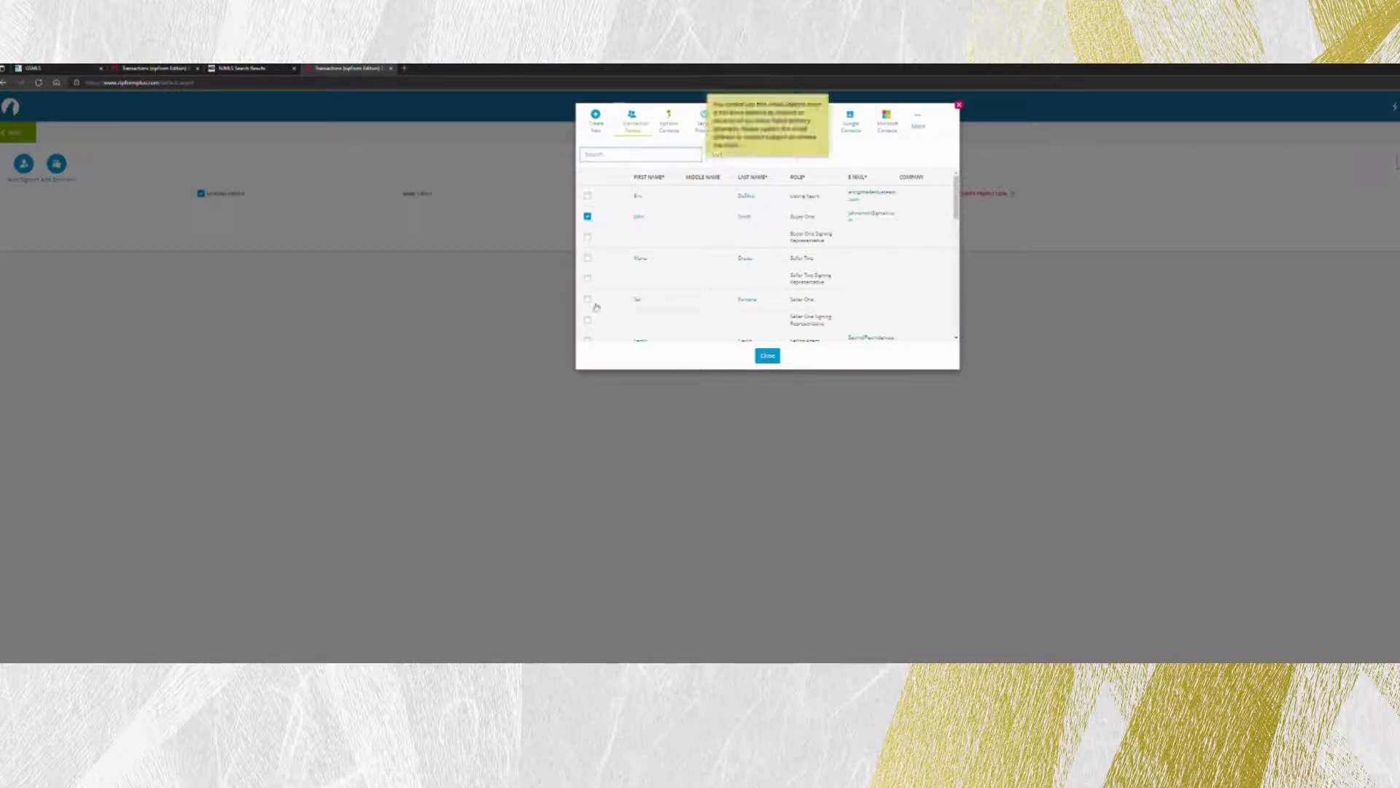
{"action": "scroll", "coordinate": [614, 263], "scroll_direction": "down", "scroll_amount": 1}
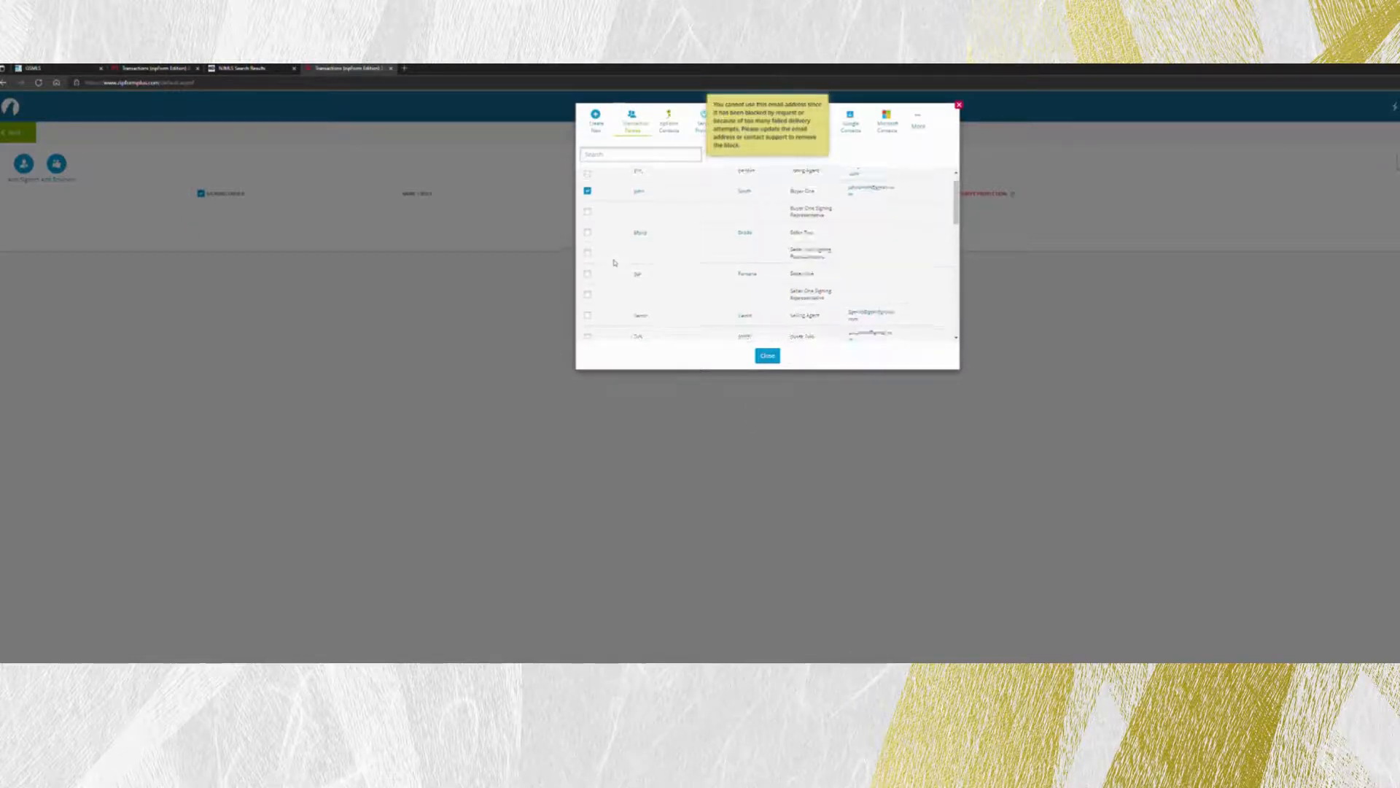
{"action": "scroll", "coordinate": [614, 262], "scroll_direction": "down", "scroll_amount": 2}
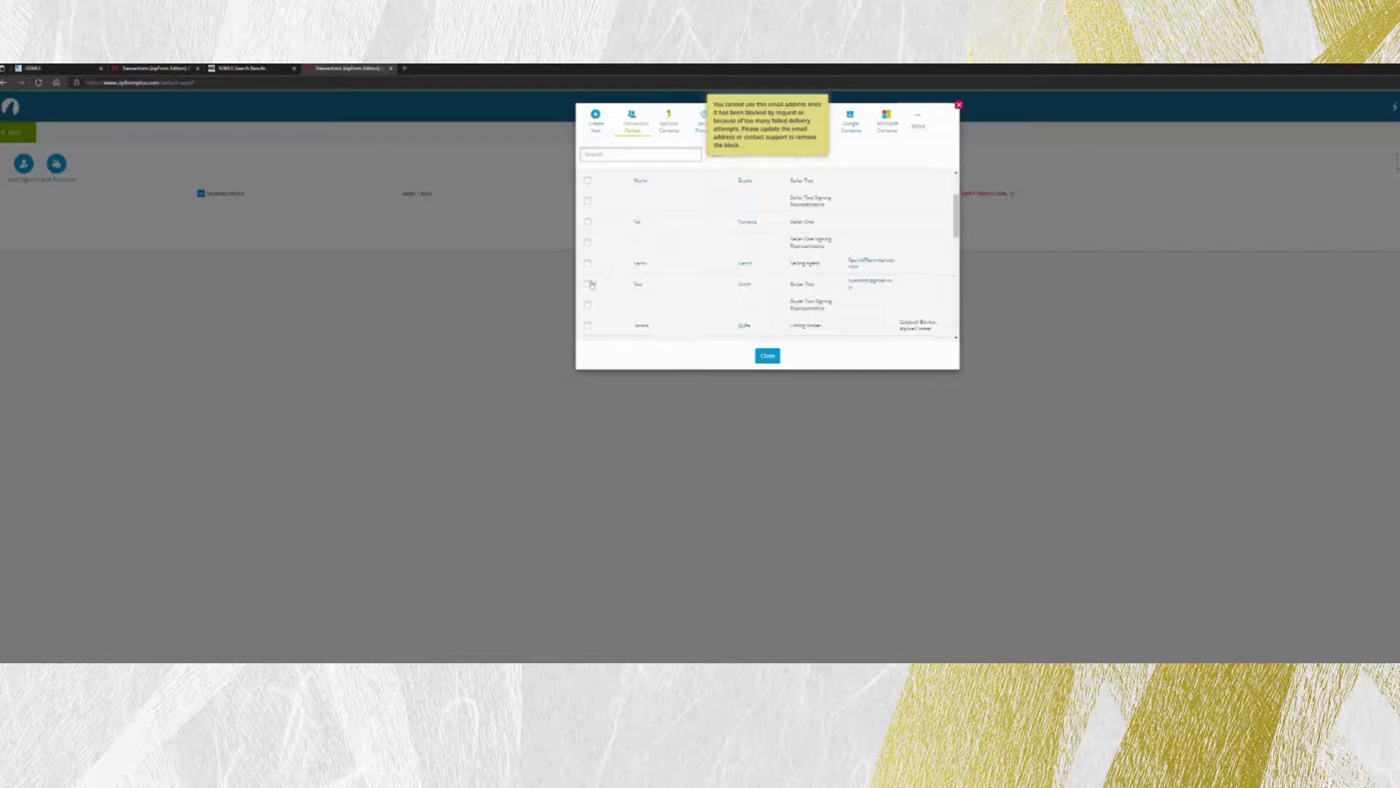
{"action": "left_click", "coordinate": [589, 283]}
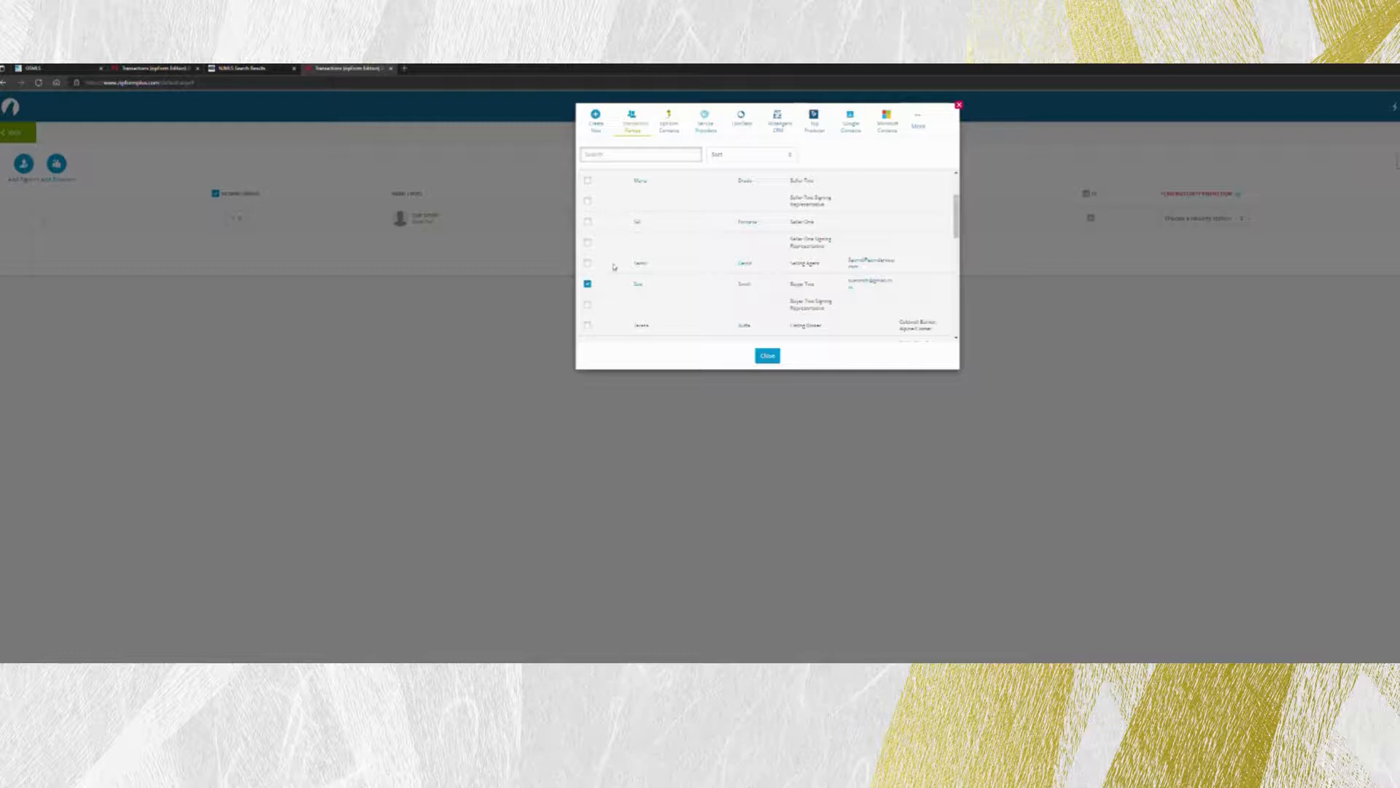
{"action": "left_click", "coordinate": [588, 263]}
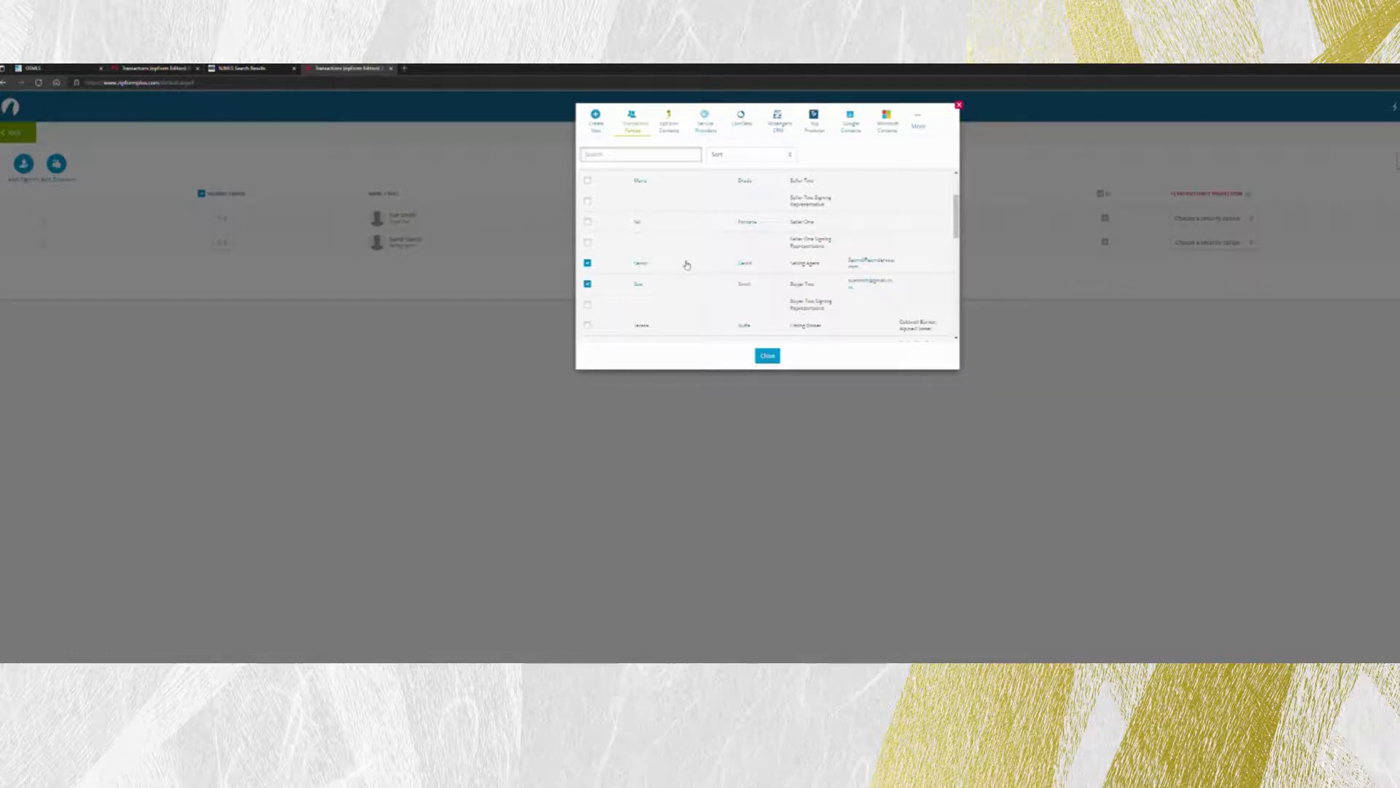
{"action": "scroll", "coordinate": [686, 265], "scroll_direction": "up", "scroll_amount": 3}
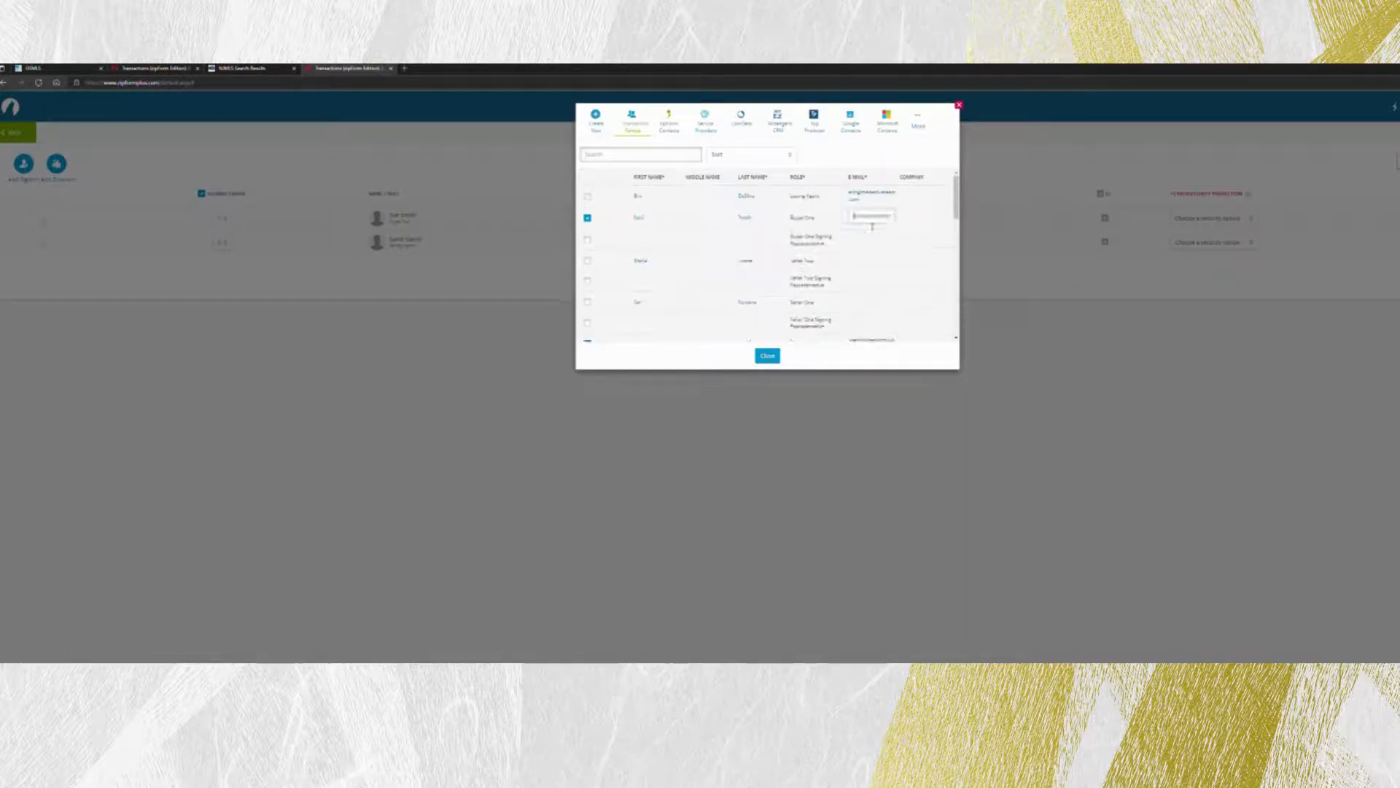
Correct Buyer One's e-mail address, keep Buyer One selected, and close the parties dialog.
{"action": "double_click", "coordinate": [862, 218]}
{"action": "type", "text": "sam"}
{"action": "left_click", "coordinate": [842, 218]}
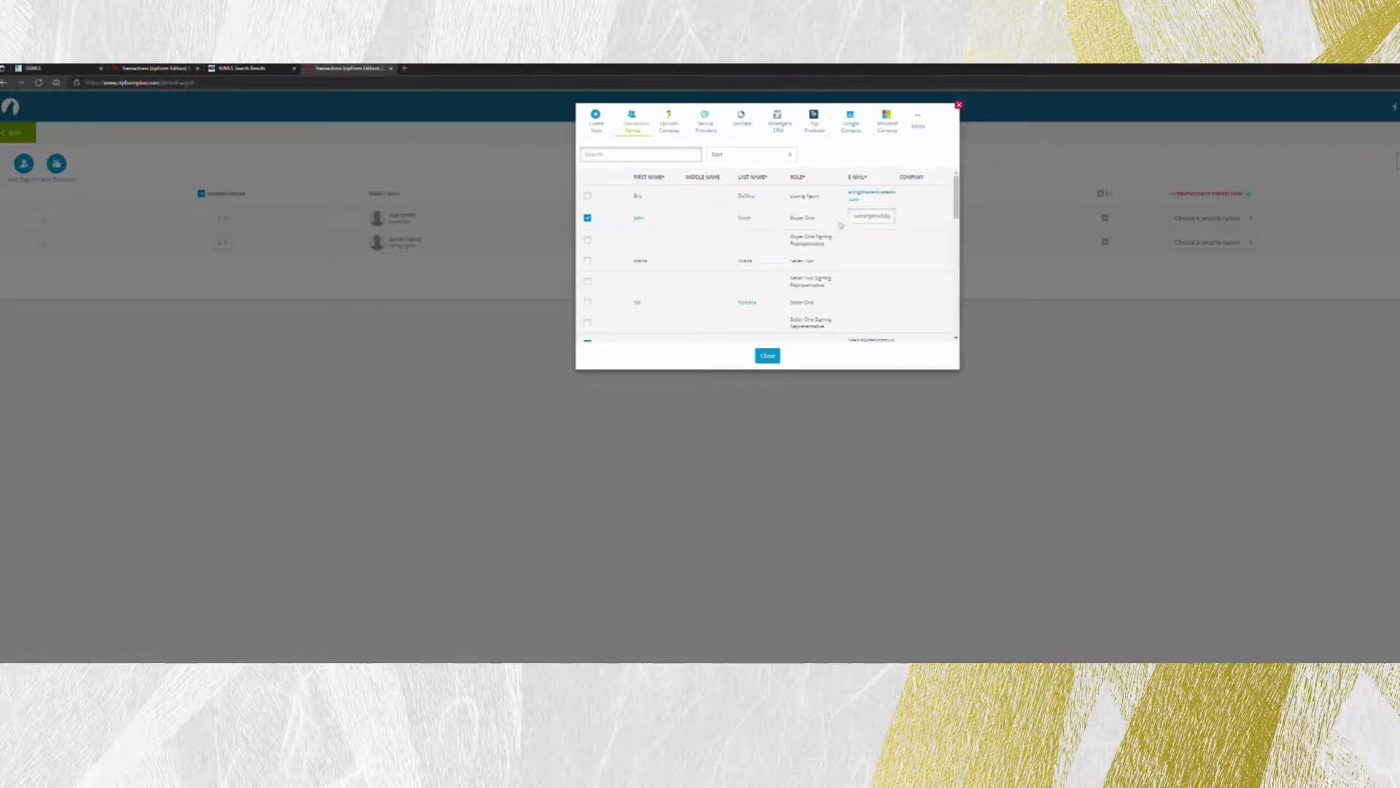
{"action": "left_click", "coordinate": [587, 217]}
{"action": "left_click", "coordinate": [588, 217]}
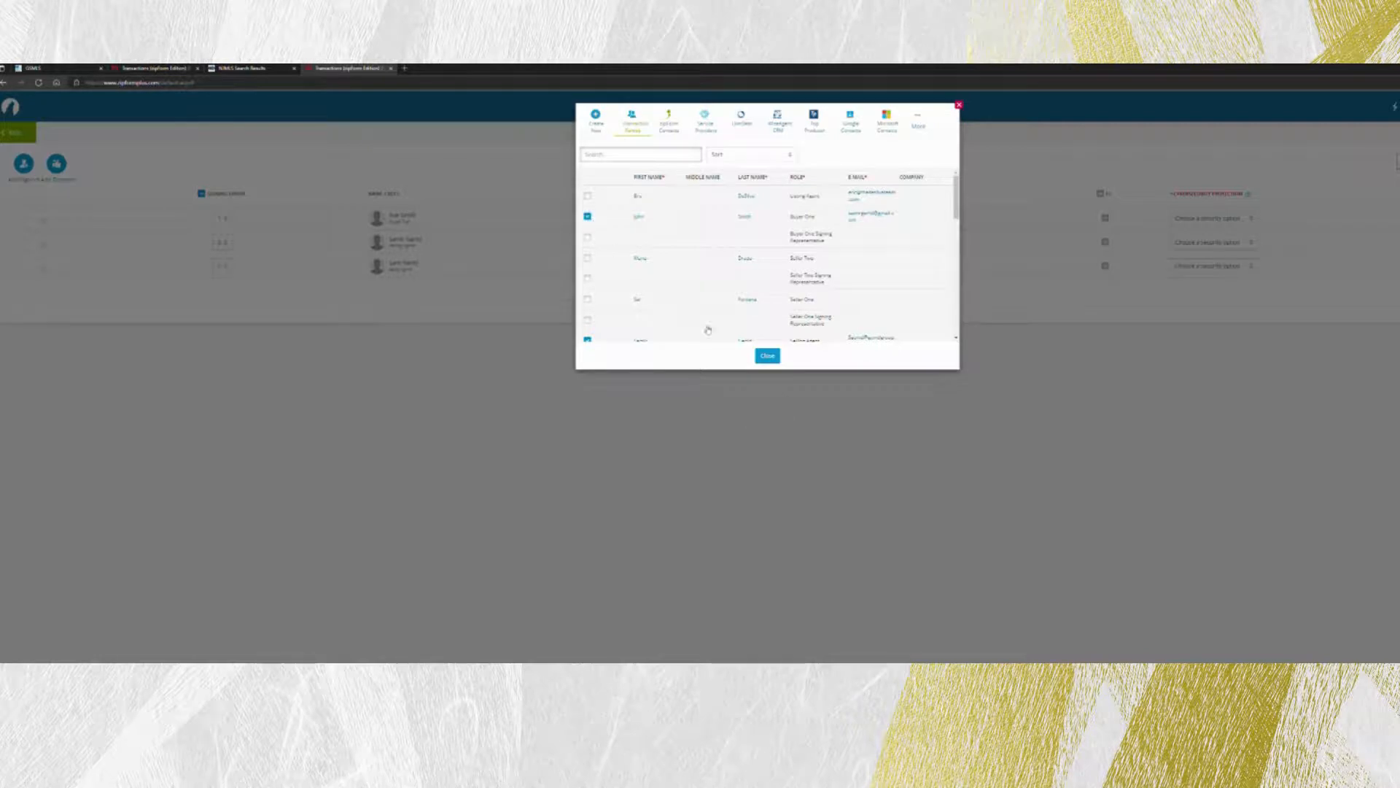
{"action": "left_click", "coordinate": [767, 356]}
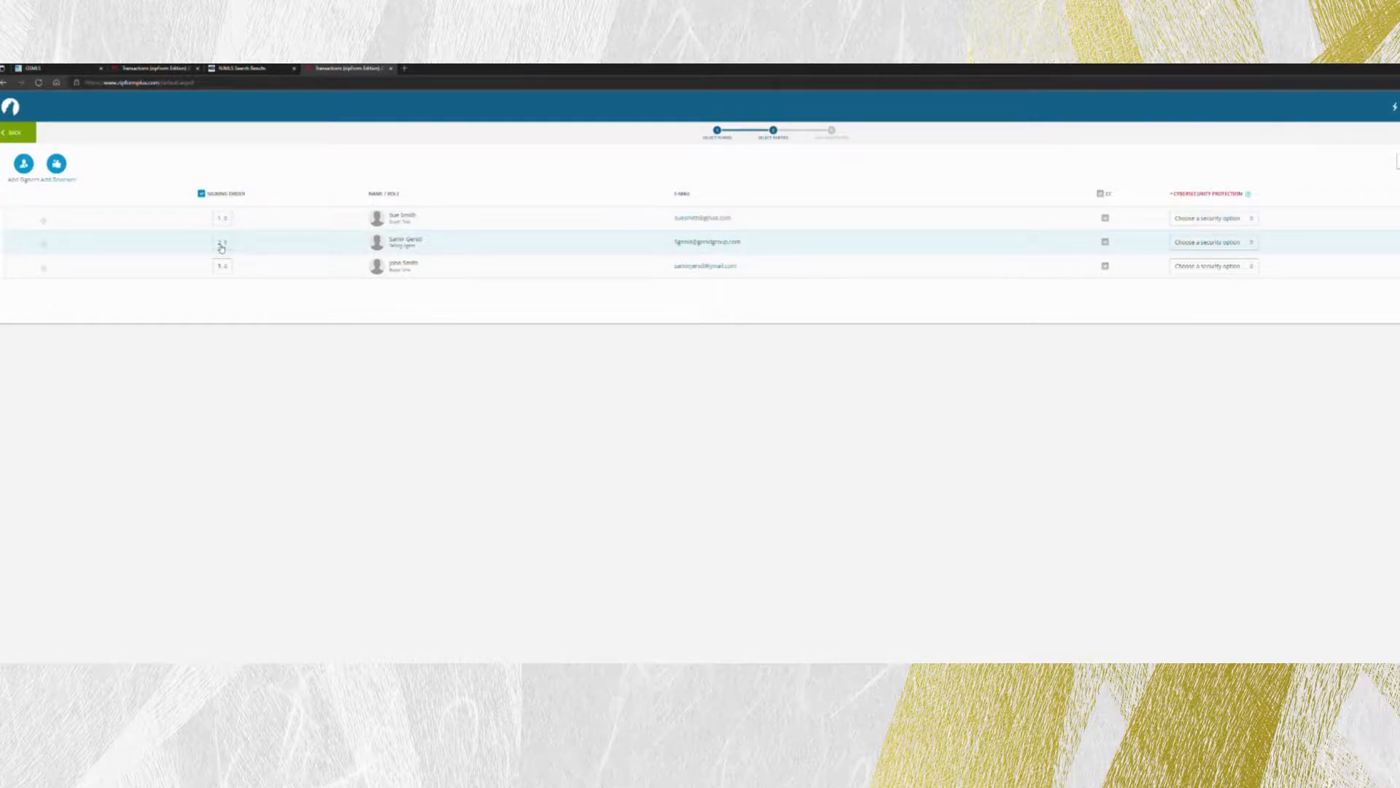
Use the Signing Order dropdowns so the buyers sign 1 and 2 and the selling agent 3.
{"action": "left_click", "coordinate": [221, 245]}
{"action": "left_click", "coordinate": [222, 284]}
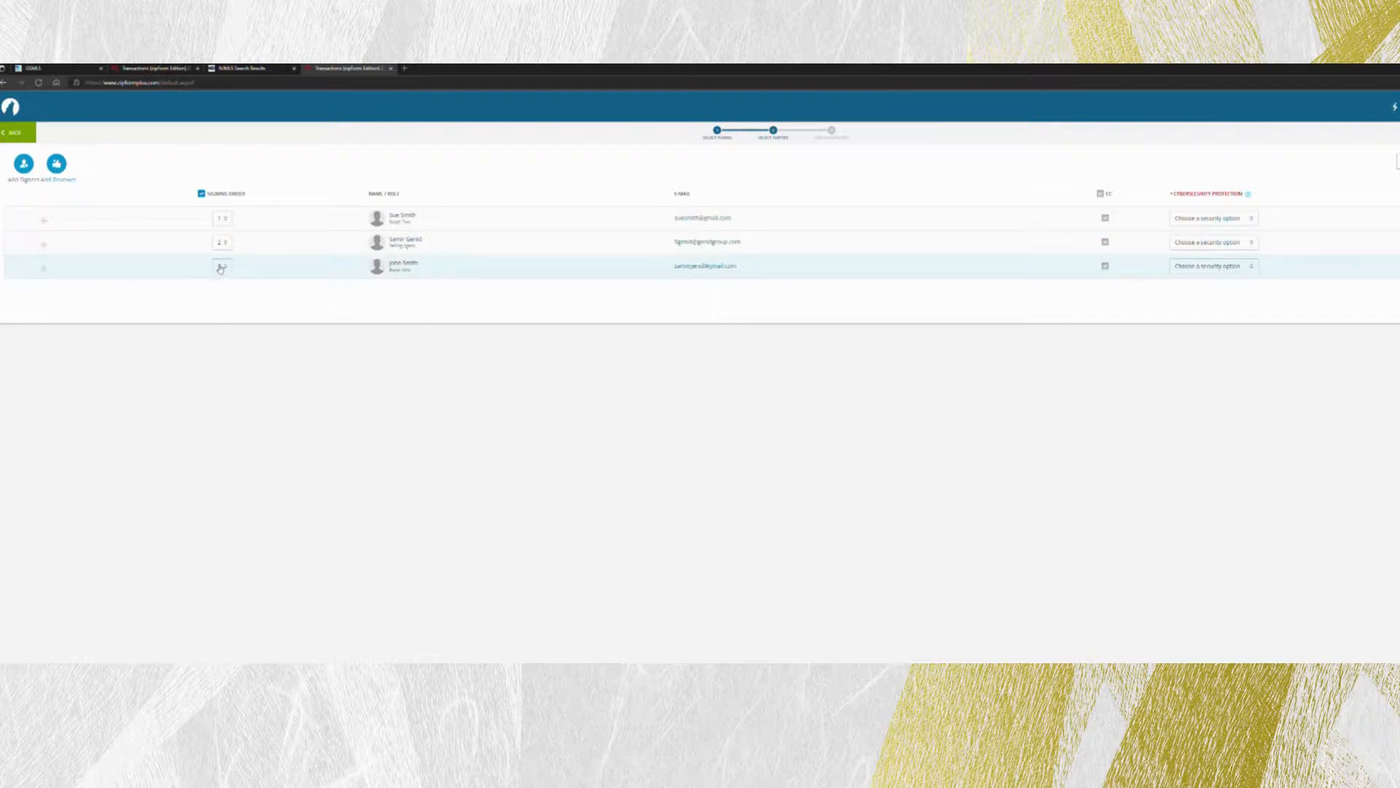
{"action": "left_click", "coordinate": [220, 266]}
{"action": "left_click", "coordinate": [221, 283]}
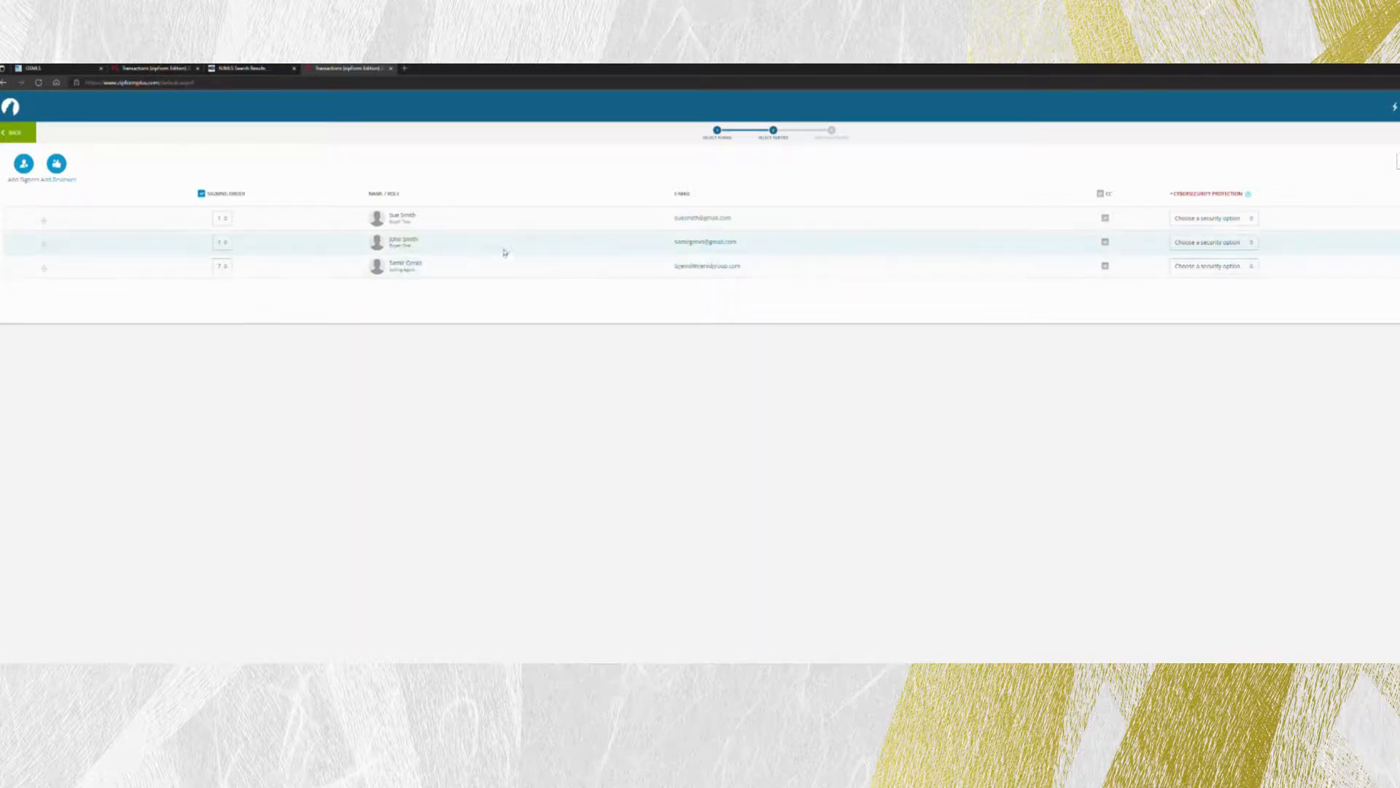
{"action": "left_click", "coordinate": [221, 243]}
{"action": "left_click", "coordinate": [222, 271]}
{"action": "left_click", "coordinate": [222, 265]}
{"action": "left_click", "coordinate": [222, 293]}
{"action": "left_click", "coordinate": [225, 266]}
{"action": "left_click", "coordinate": [222, 303]}
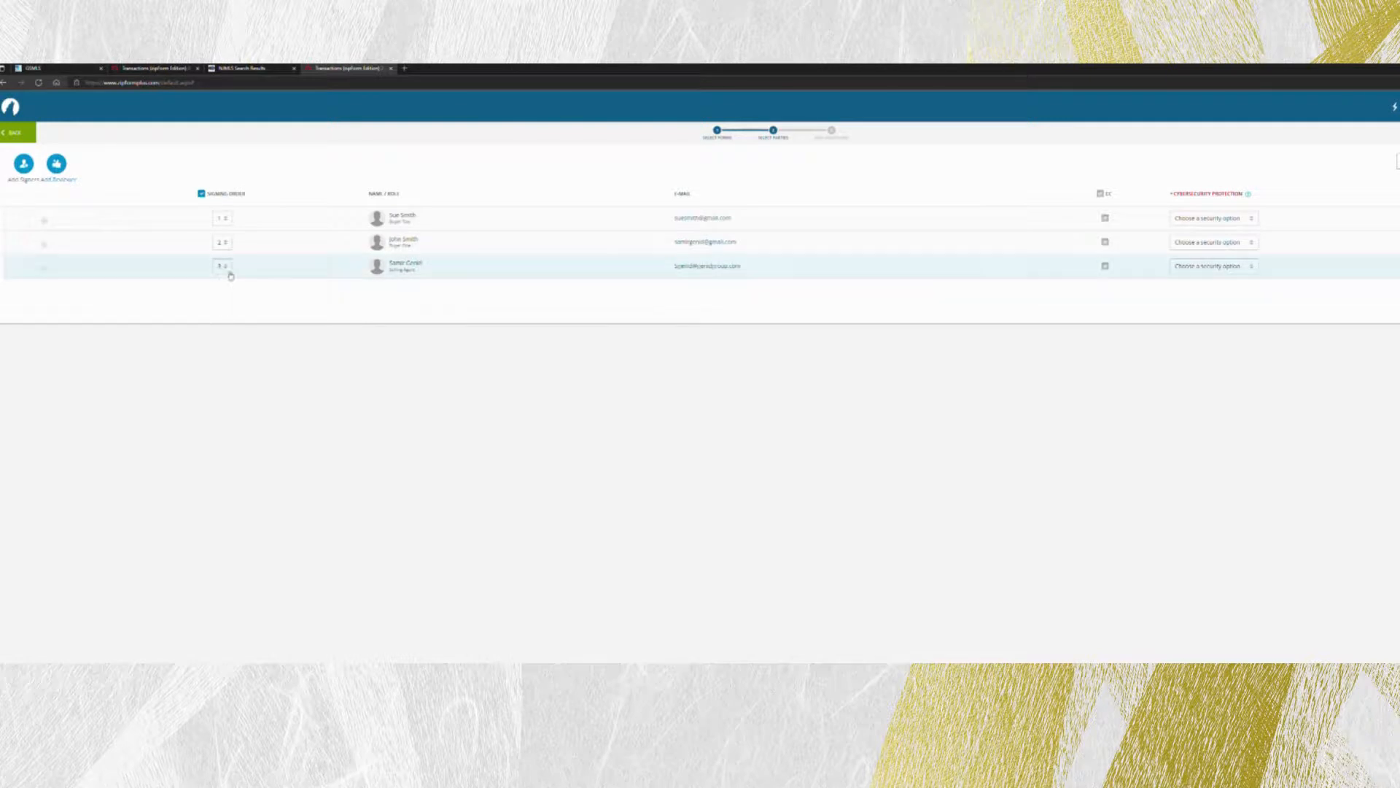
{"action": "left_click", "coordinate": [222, 245]}
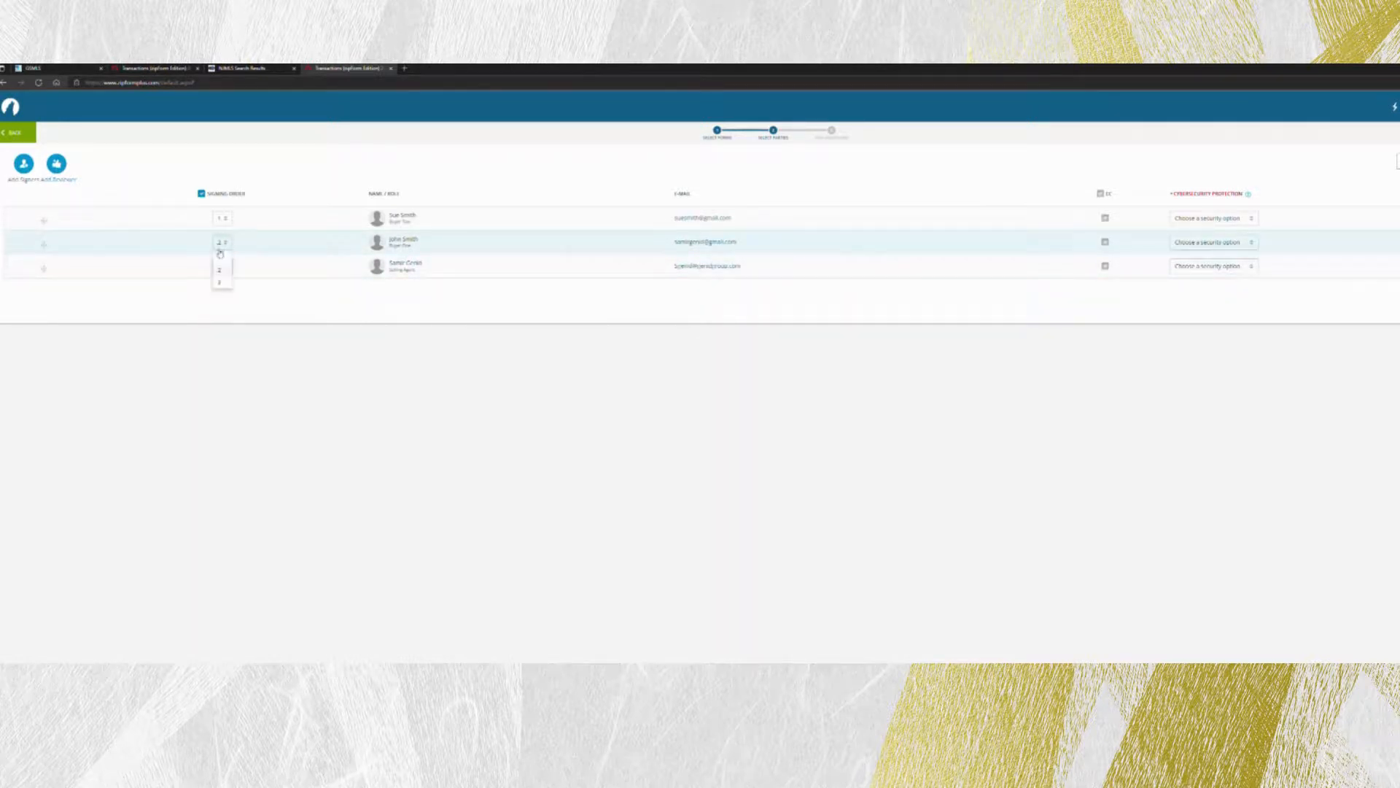
{"action": "left_click", "coordinate": [223, 261]}
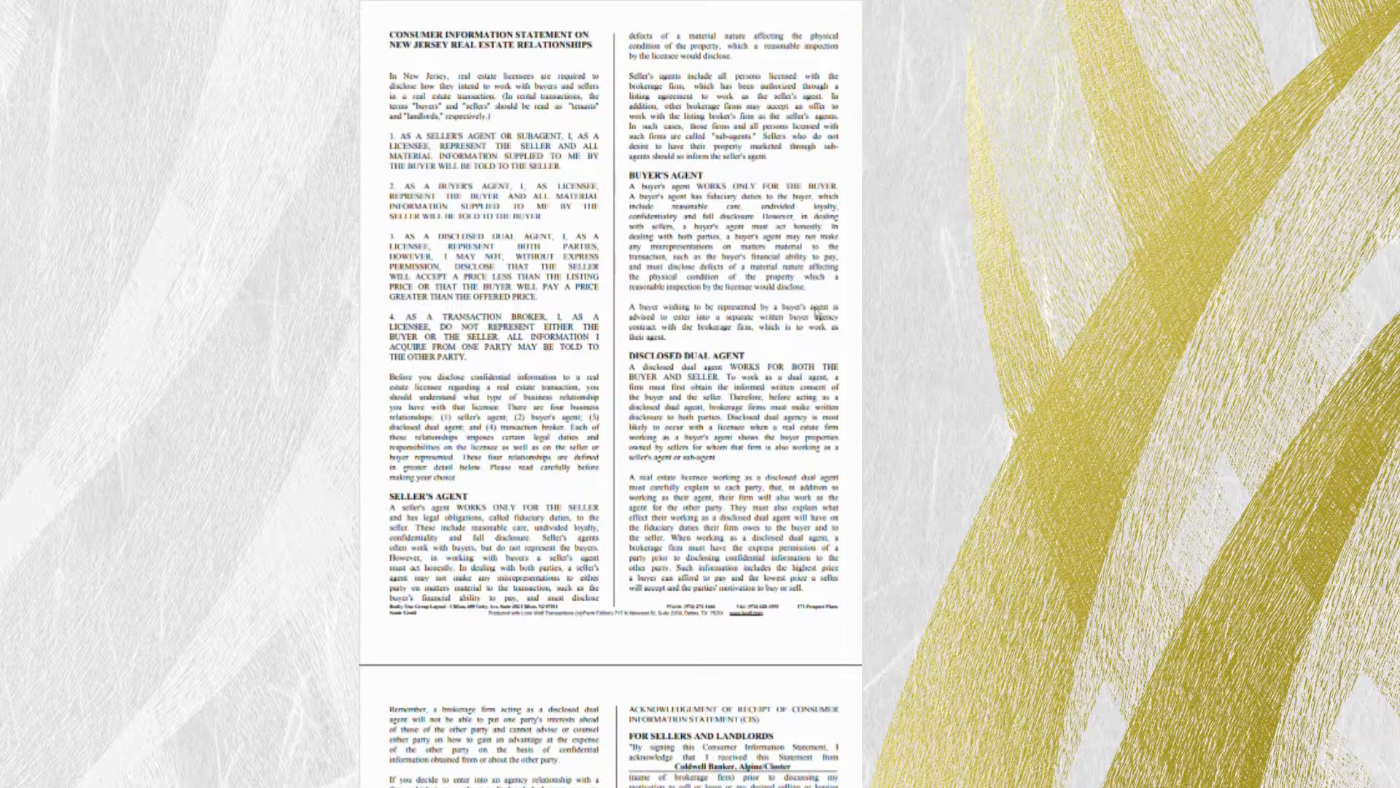
{"action": "scroll", "coordinate": [818, 315], "scroll_direction": "down", "scroll_amount": 8}
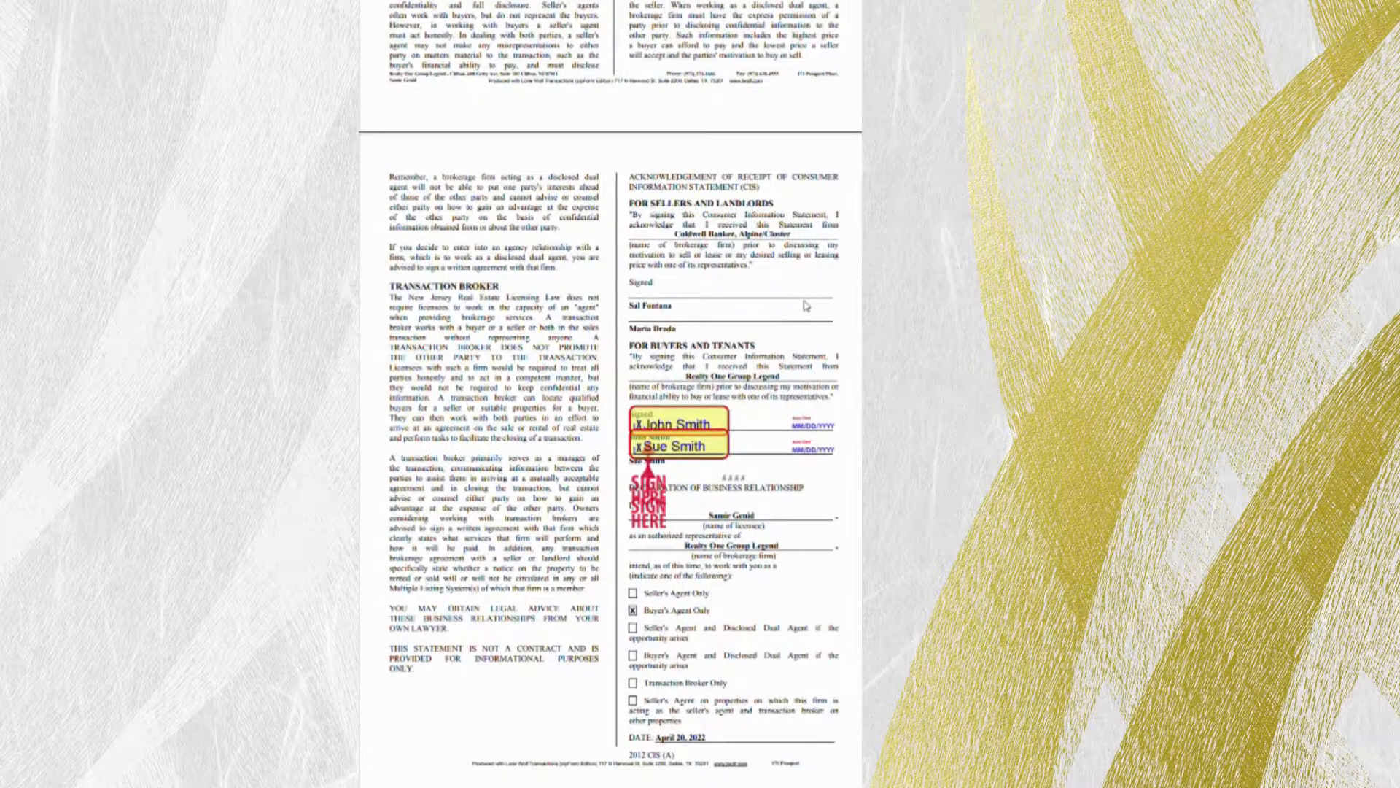
{"action": "scroll", "coordinate": [806, 305], "scroll_direction": "down", "scroll_amount": 12}
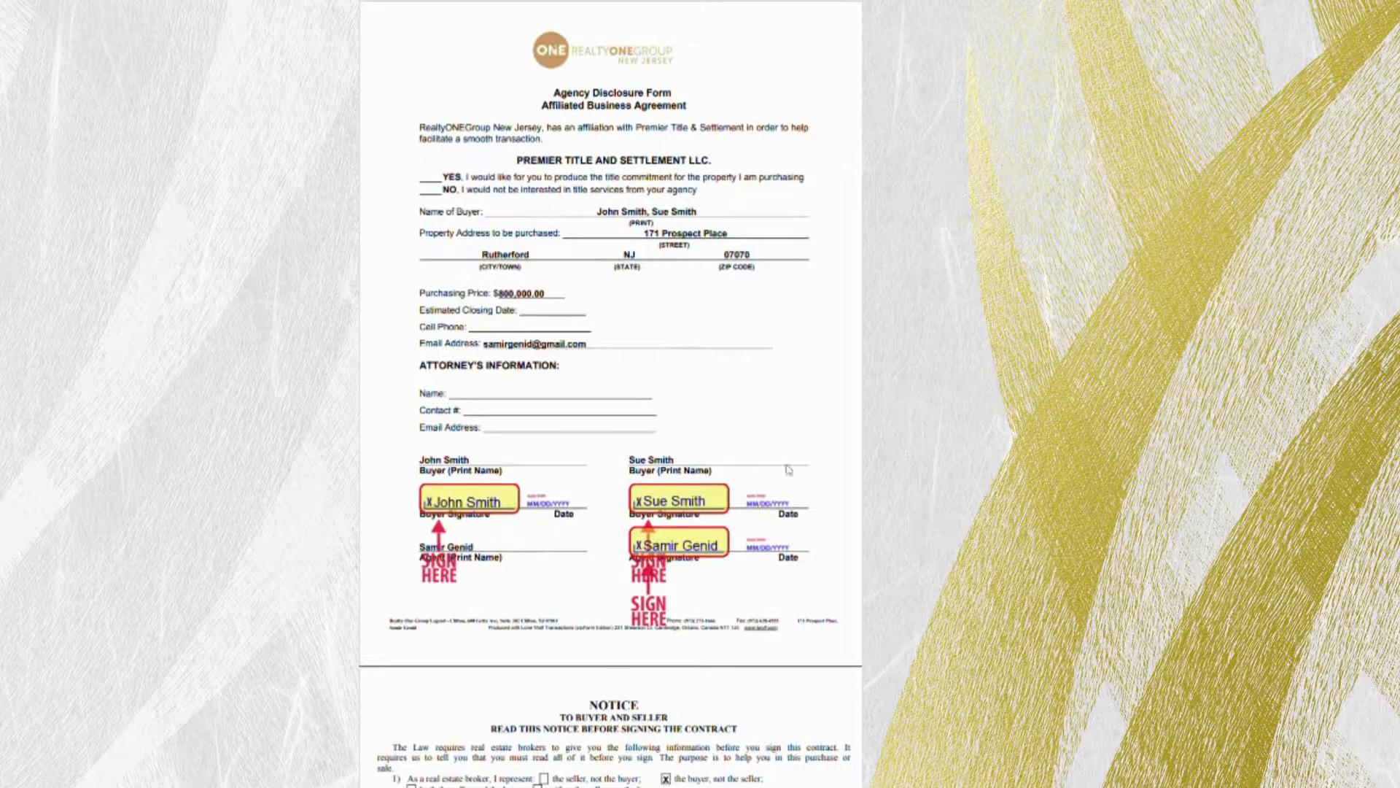
{"action": "scroll", "coordinate": [737, 518], "scroll_direction": "down", "scroll_amount": 2}
{"action": "scroll", "coordinate": [738, 503], "scroll_direction": "down", "scroll_amount": 8}
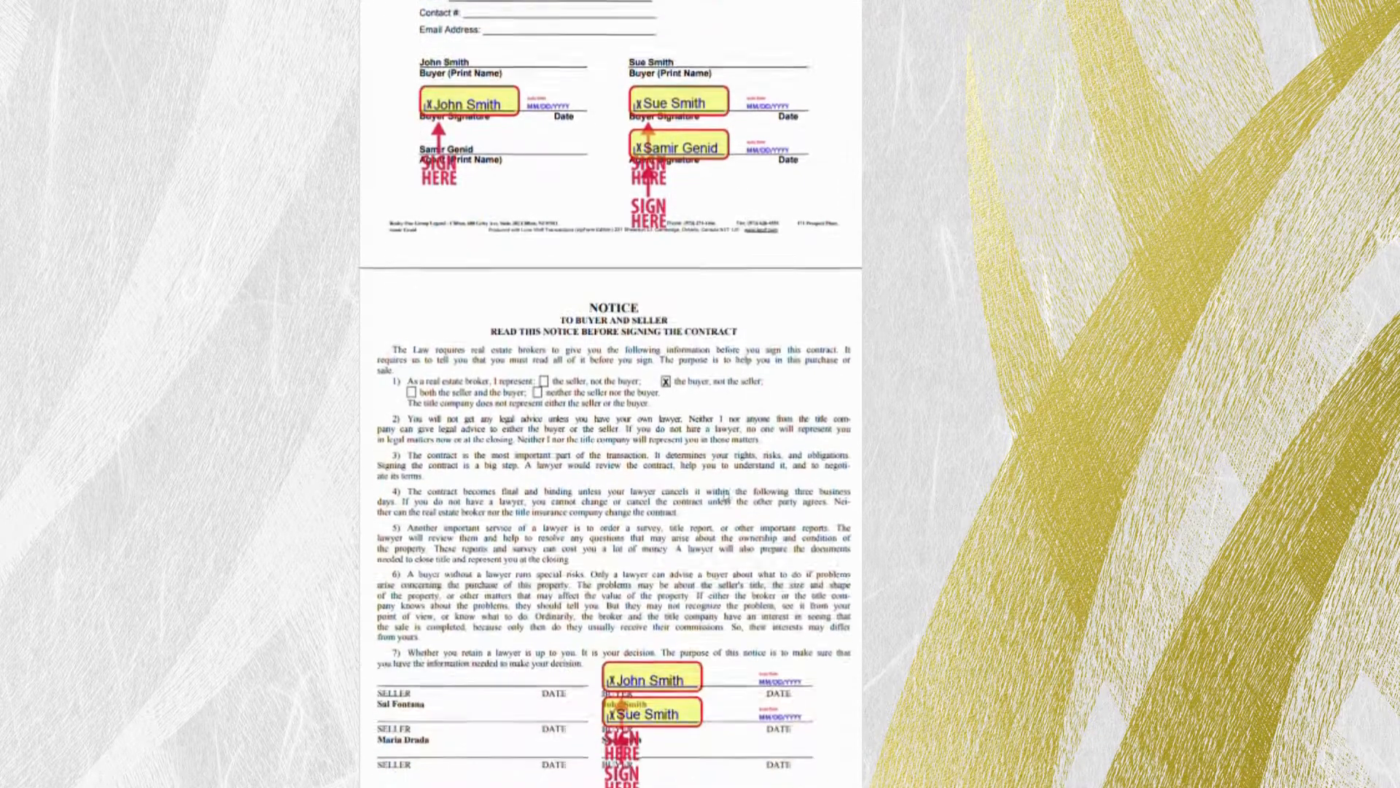
{"action": "scroll", "coordinate": [651, 457], "scroll_direction": "down", "scroll_amount": 2}
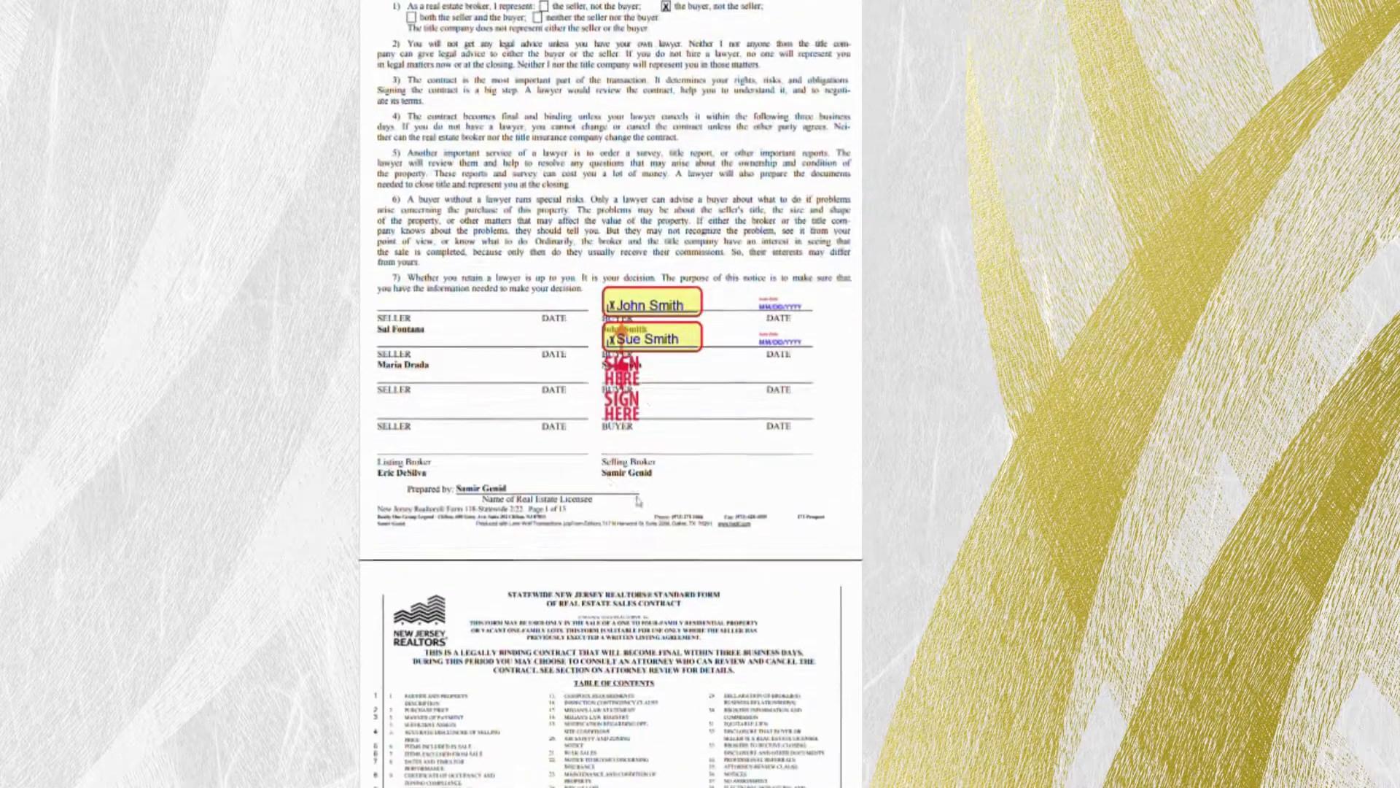